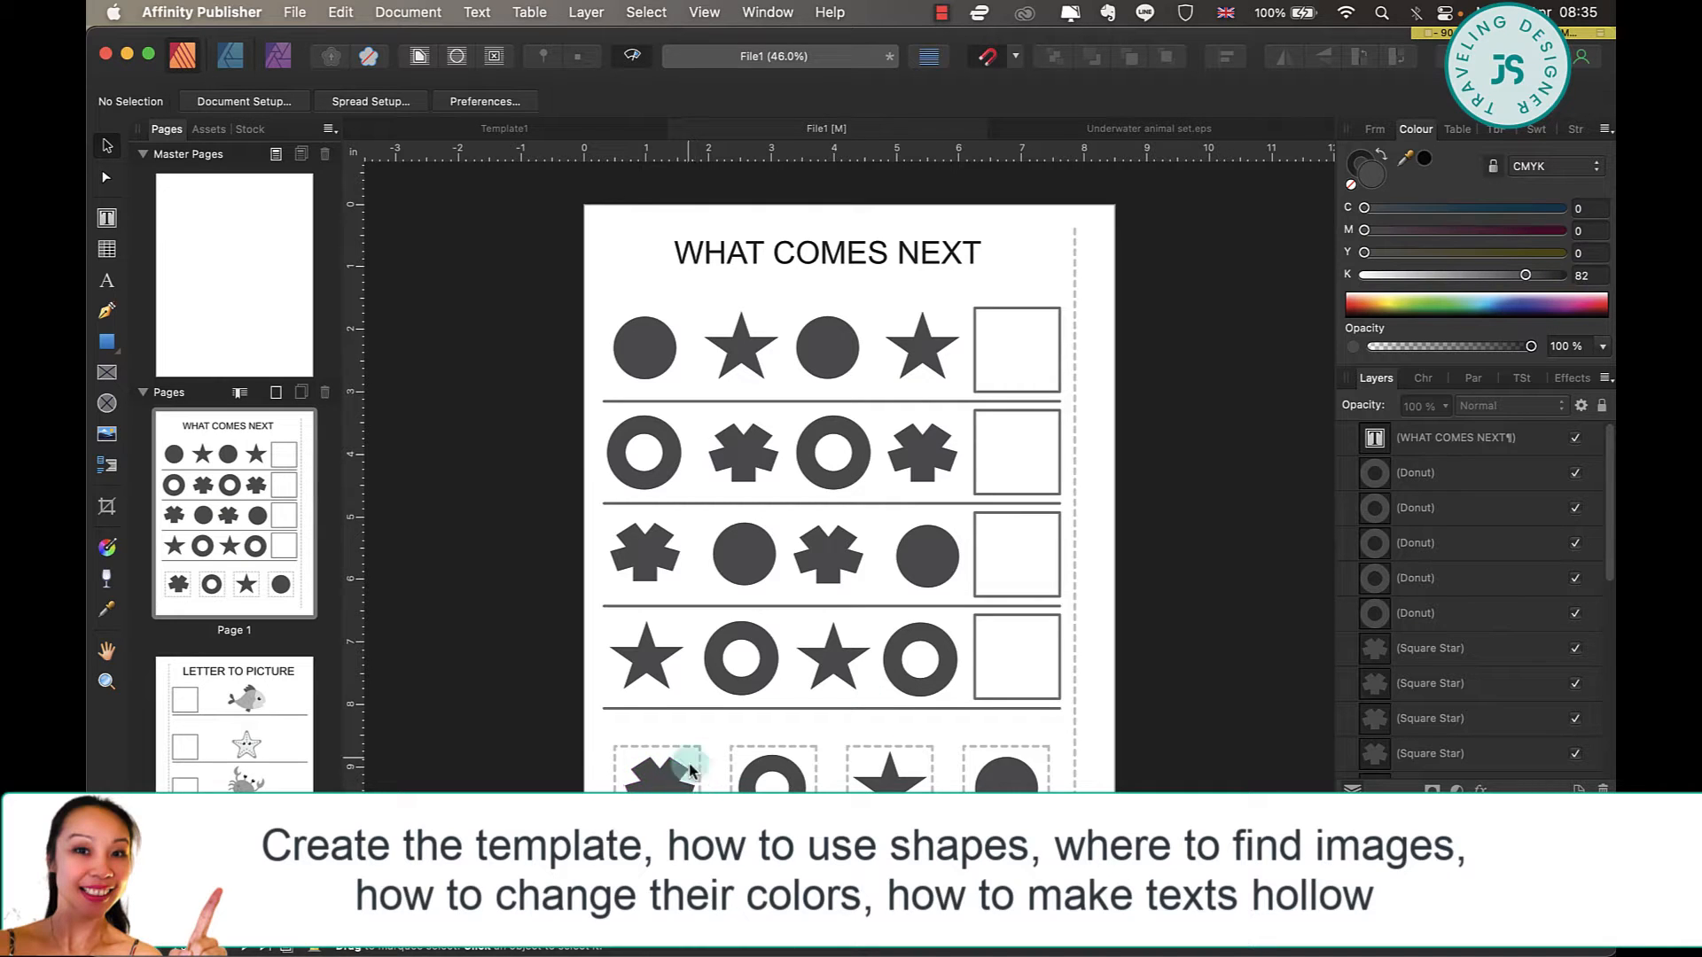
{"action": "double_click", "coordinate": [254, 771]}
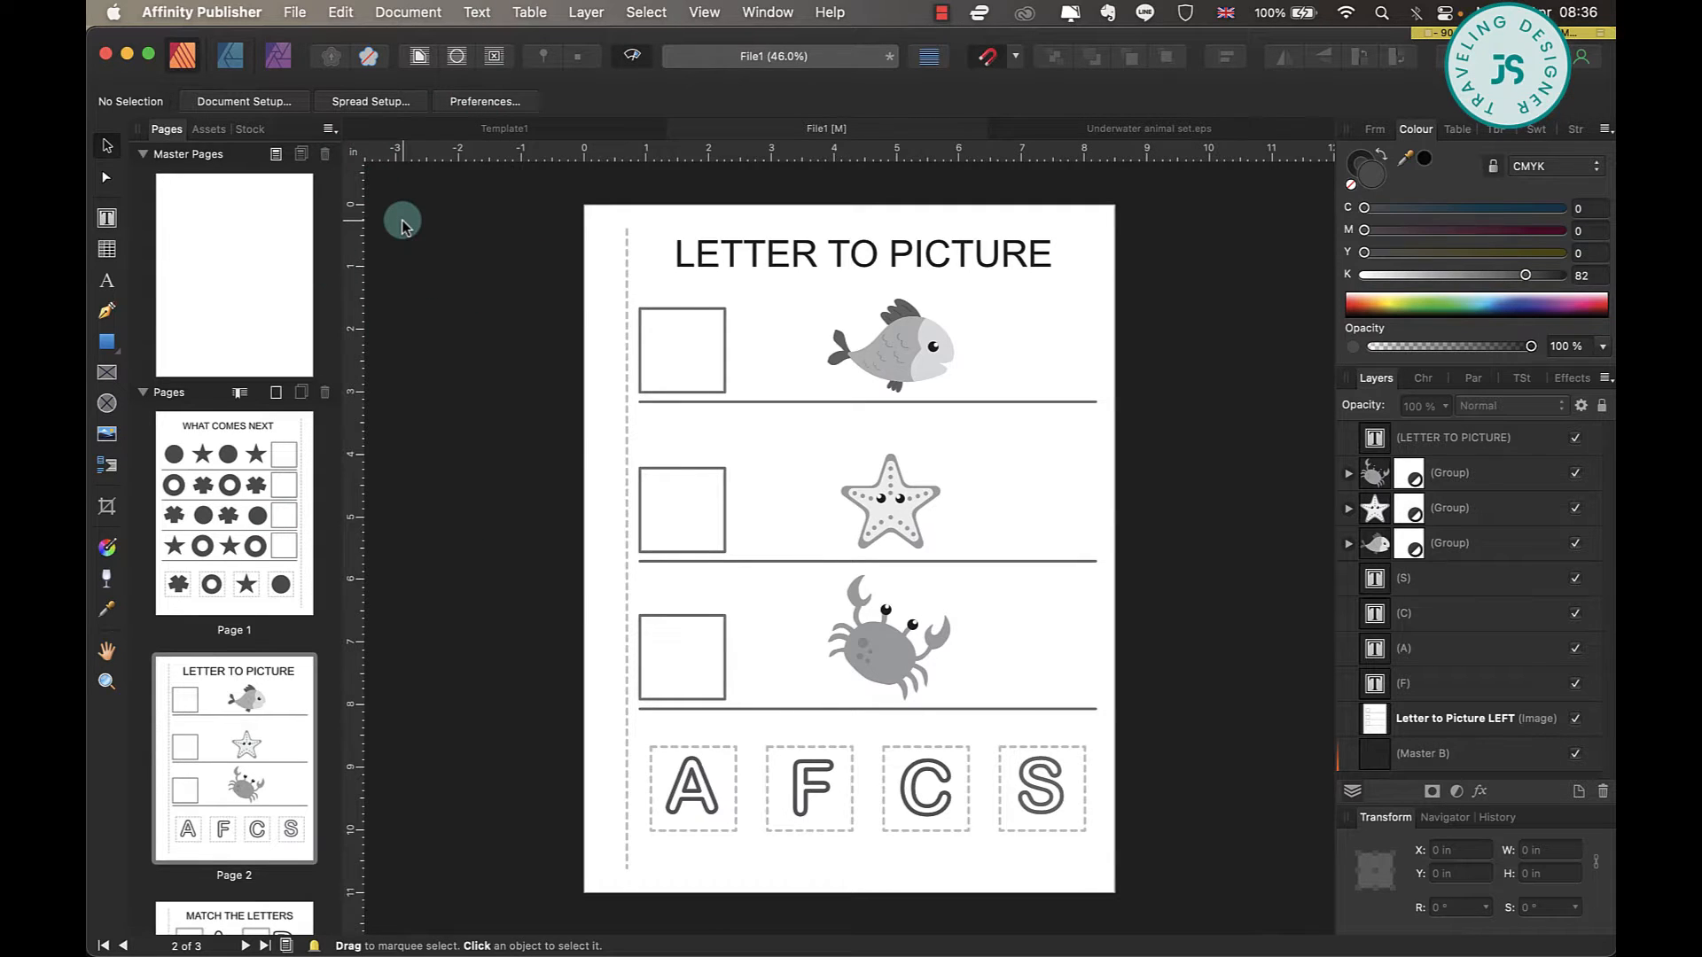
{"action": "scroll", "coordinate": [402, 227], "scroll_direction": "up", "scroll_amount": 5}
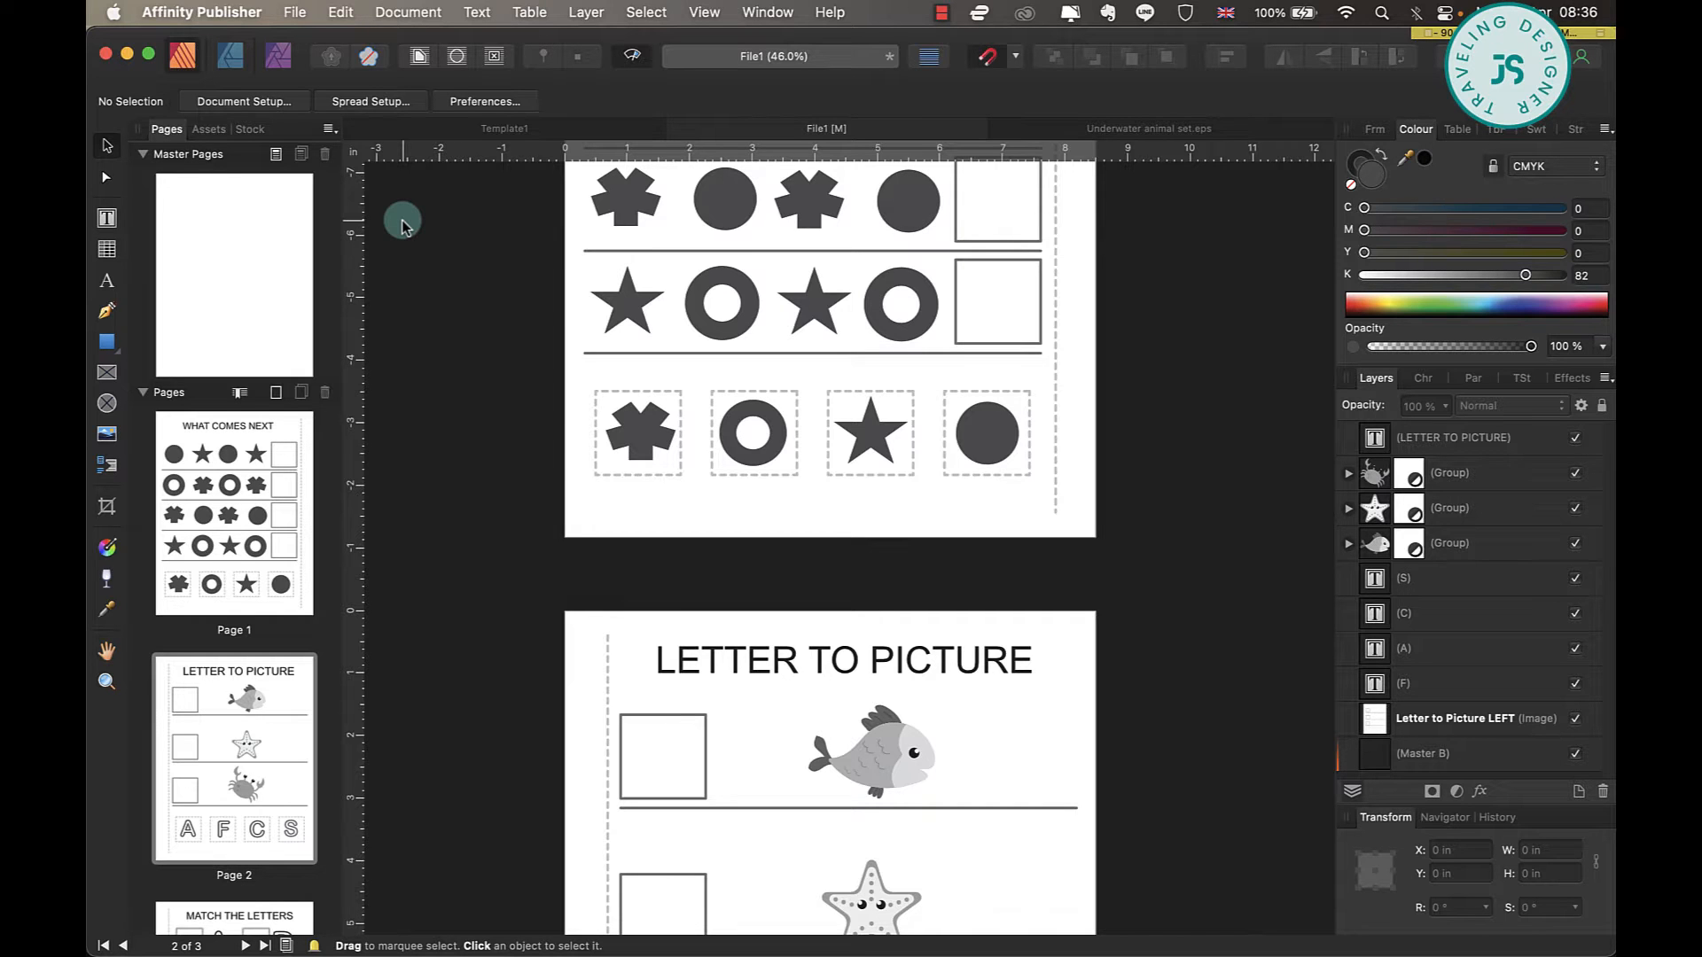
{"action": "scroll", "coordinate": [996, 395], "scroll_direction": "up", "scroll_amount": 6}
{"action": "scroll", "coordinate": [1007, 395], "scroll_direction": "down", "scroll_amount": 1}
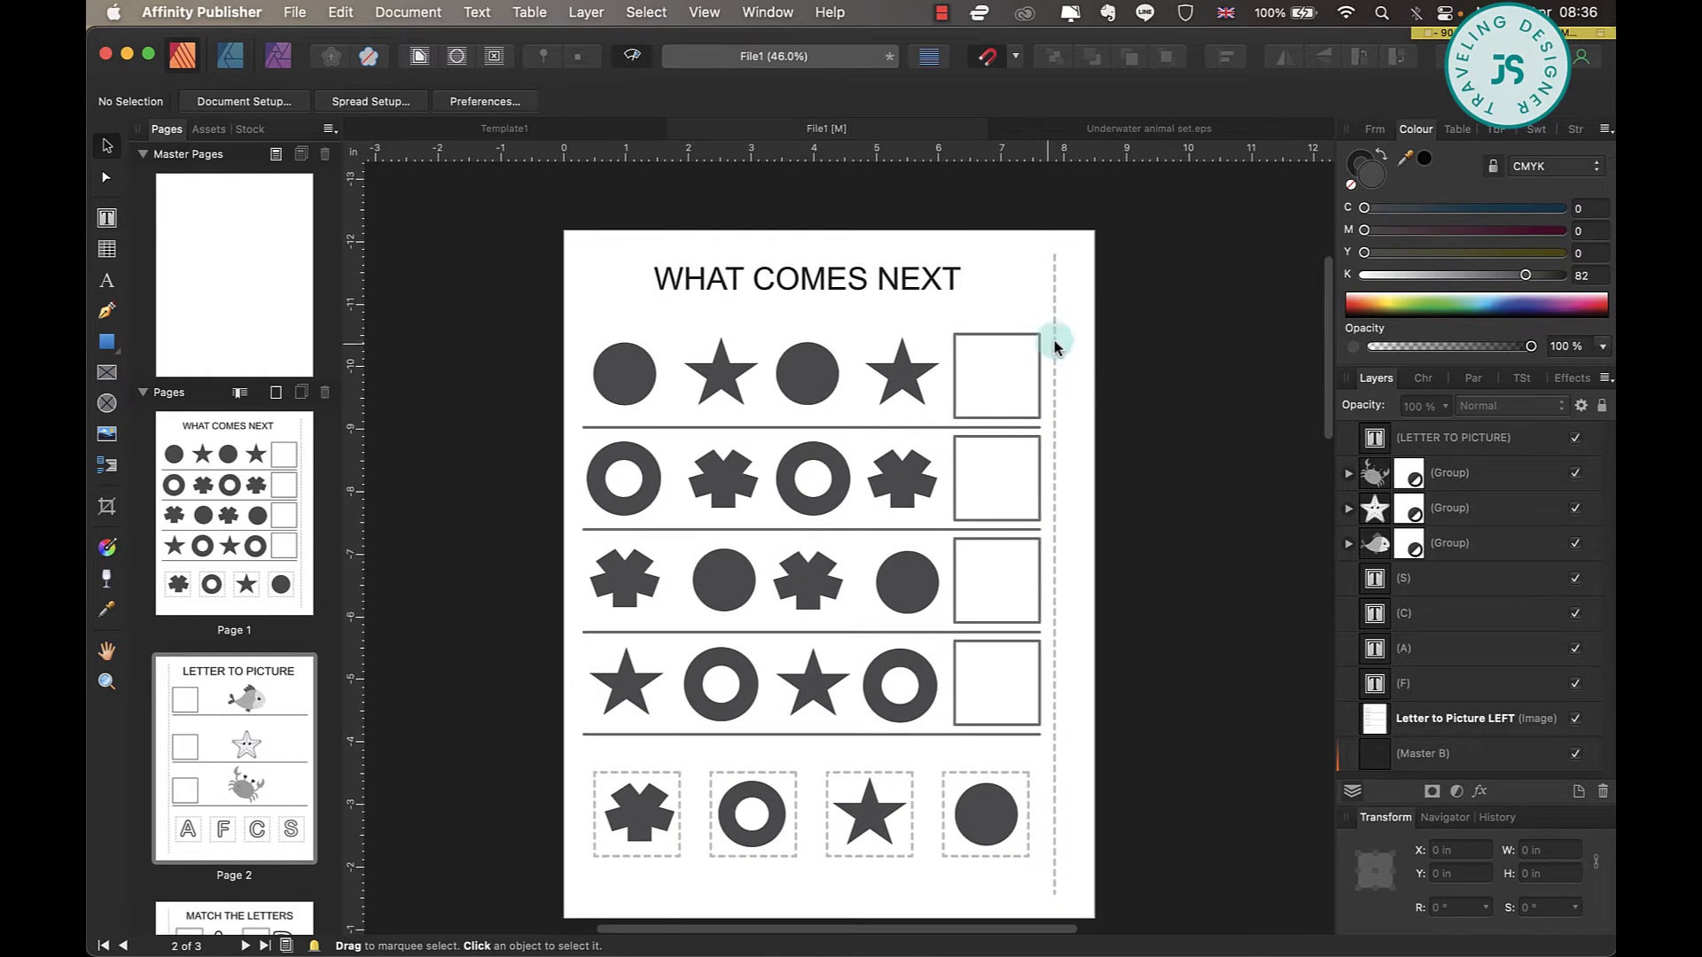
Create a new portrait document 8.5 in wide and 11 in high at 300 DPI.
{"action": "left_click", "coordinate": [295, 12]}
{"action": "left_click", "coordinate": [303, 44]}
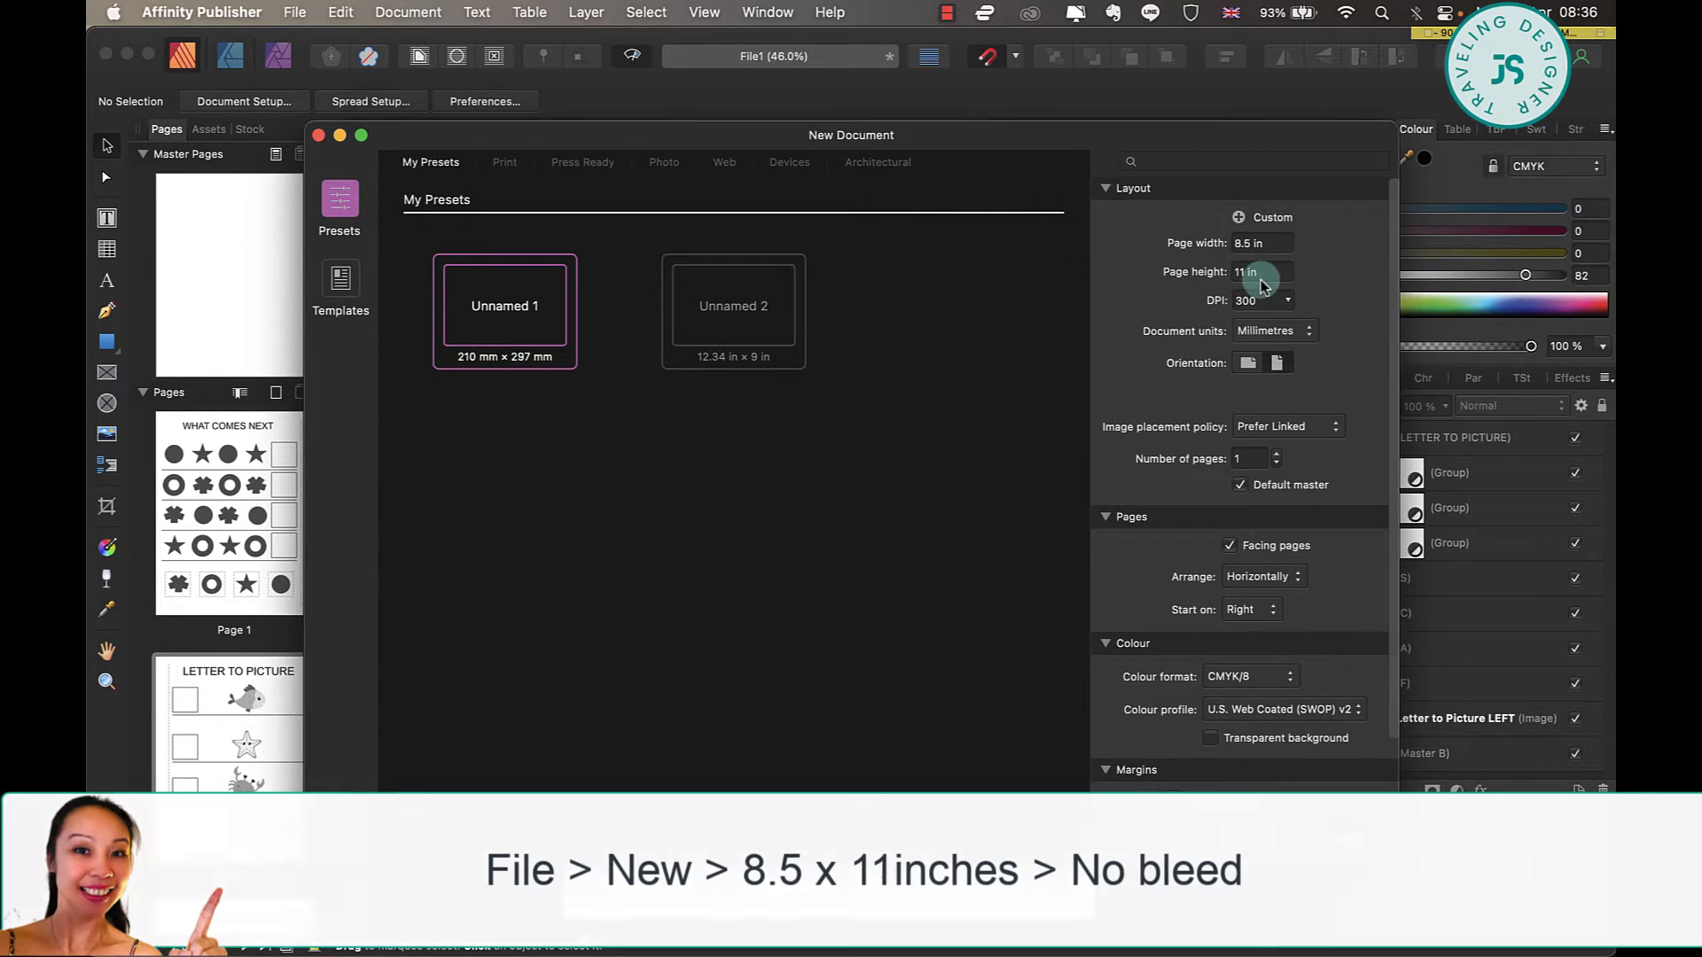
{"action": "scroll", "coordinate": [1274, 312], "scroll_direction": "down", "scroll_amount": 3}
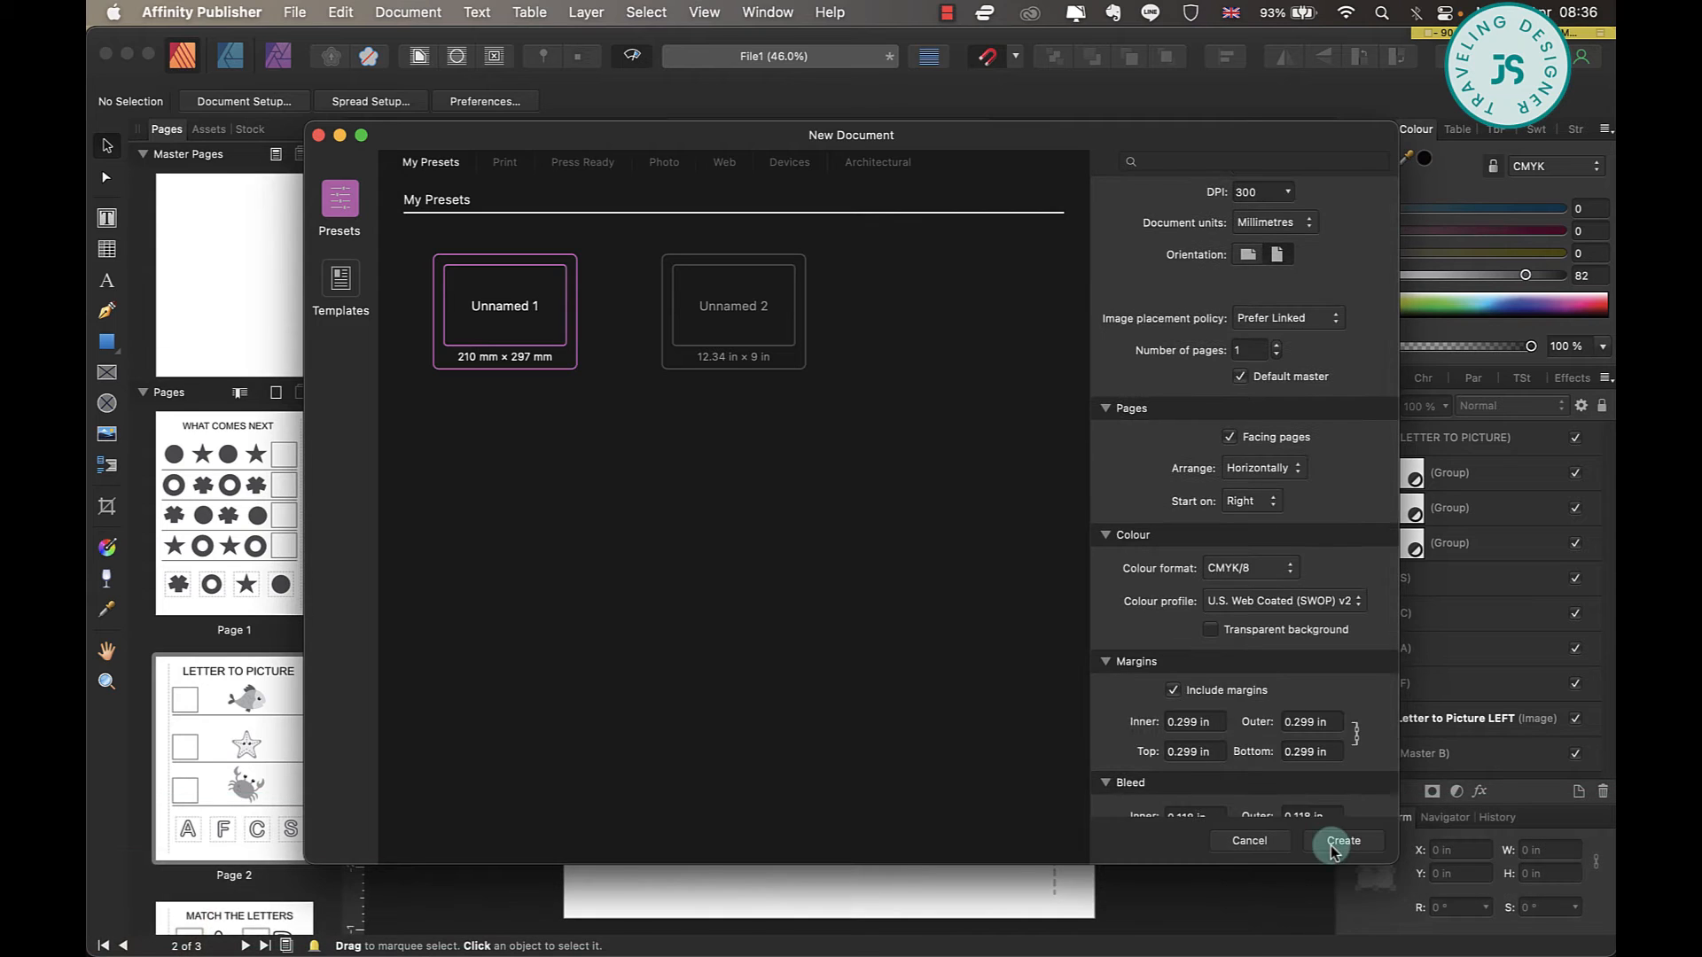
{"action": "key", "text": "Return"}
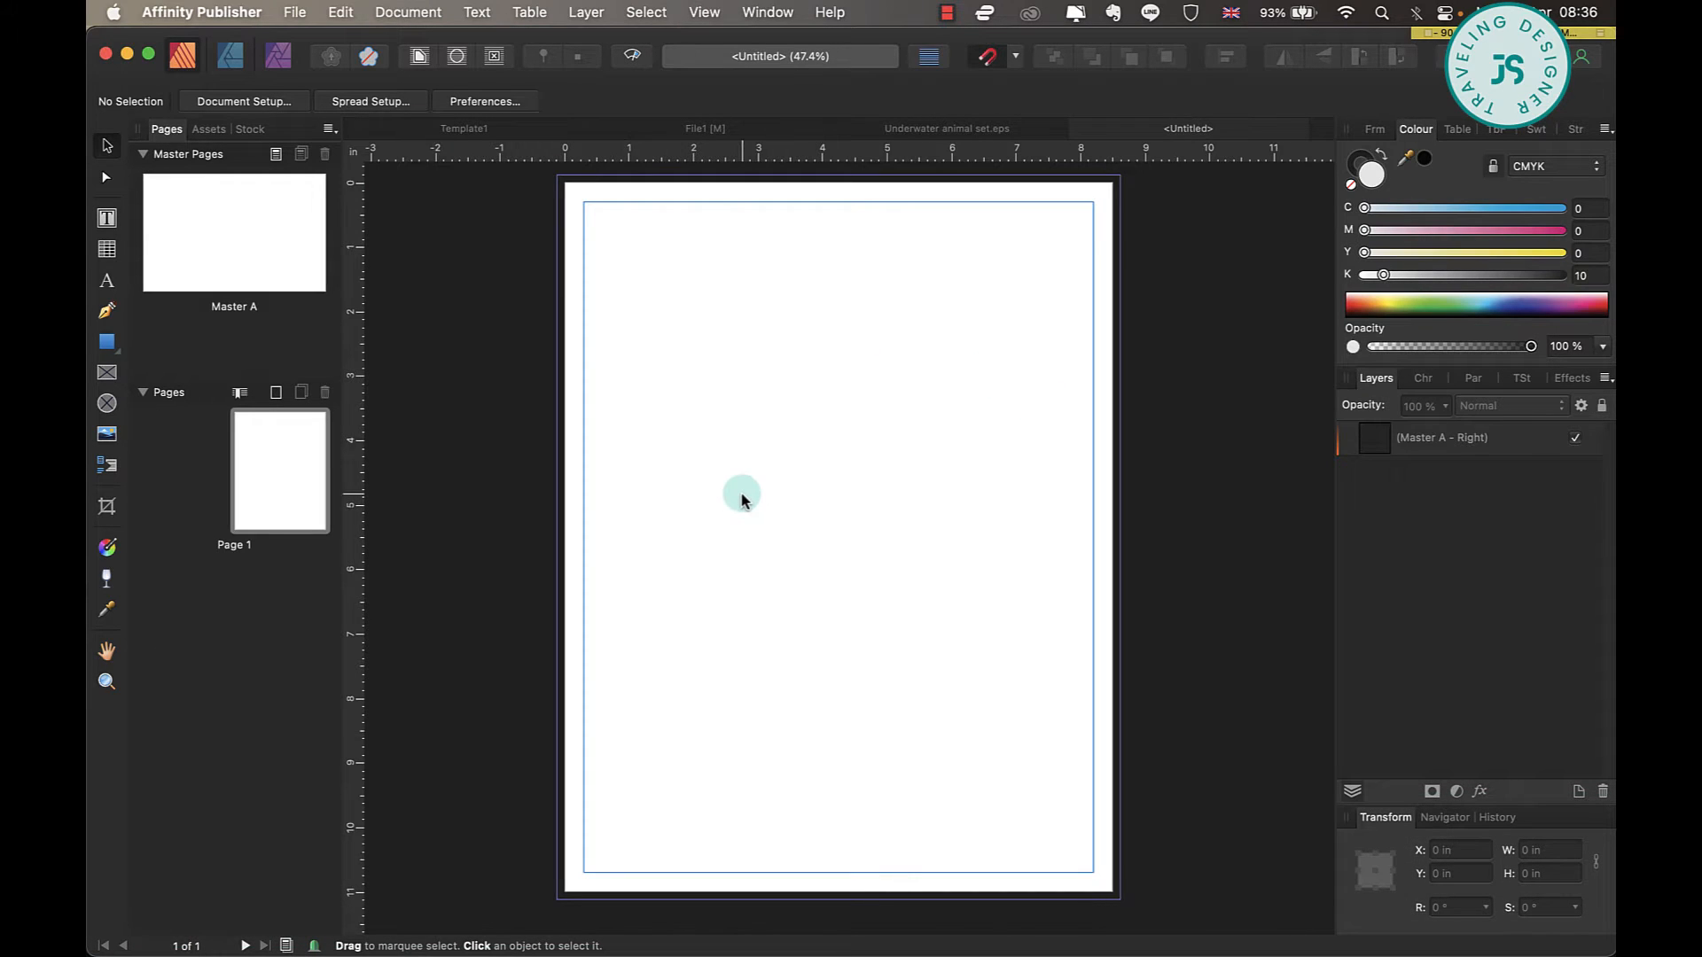
Draw a straight vertical Pen line about 10.4 in long from top to bottom margin, near the page's right side at about 7.9 in.
{"action": "left_click", "coordinate": [107, 310]}
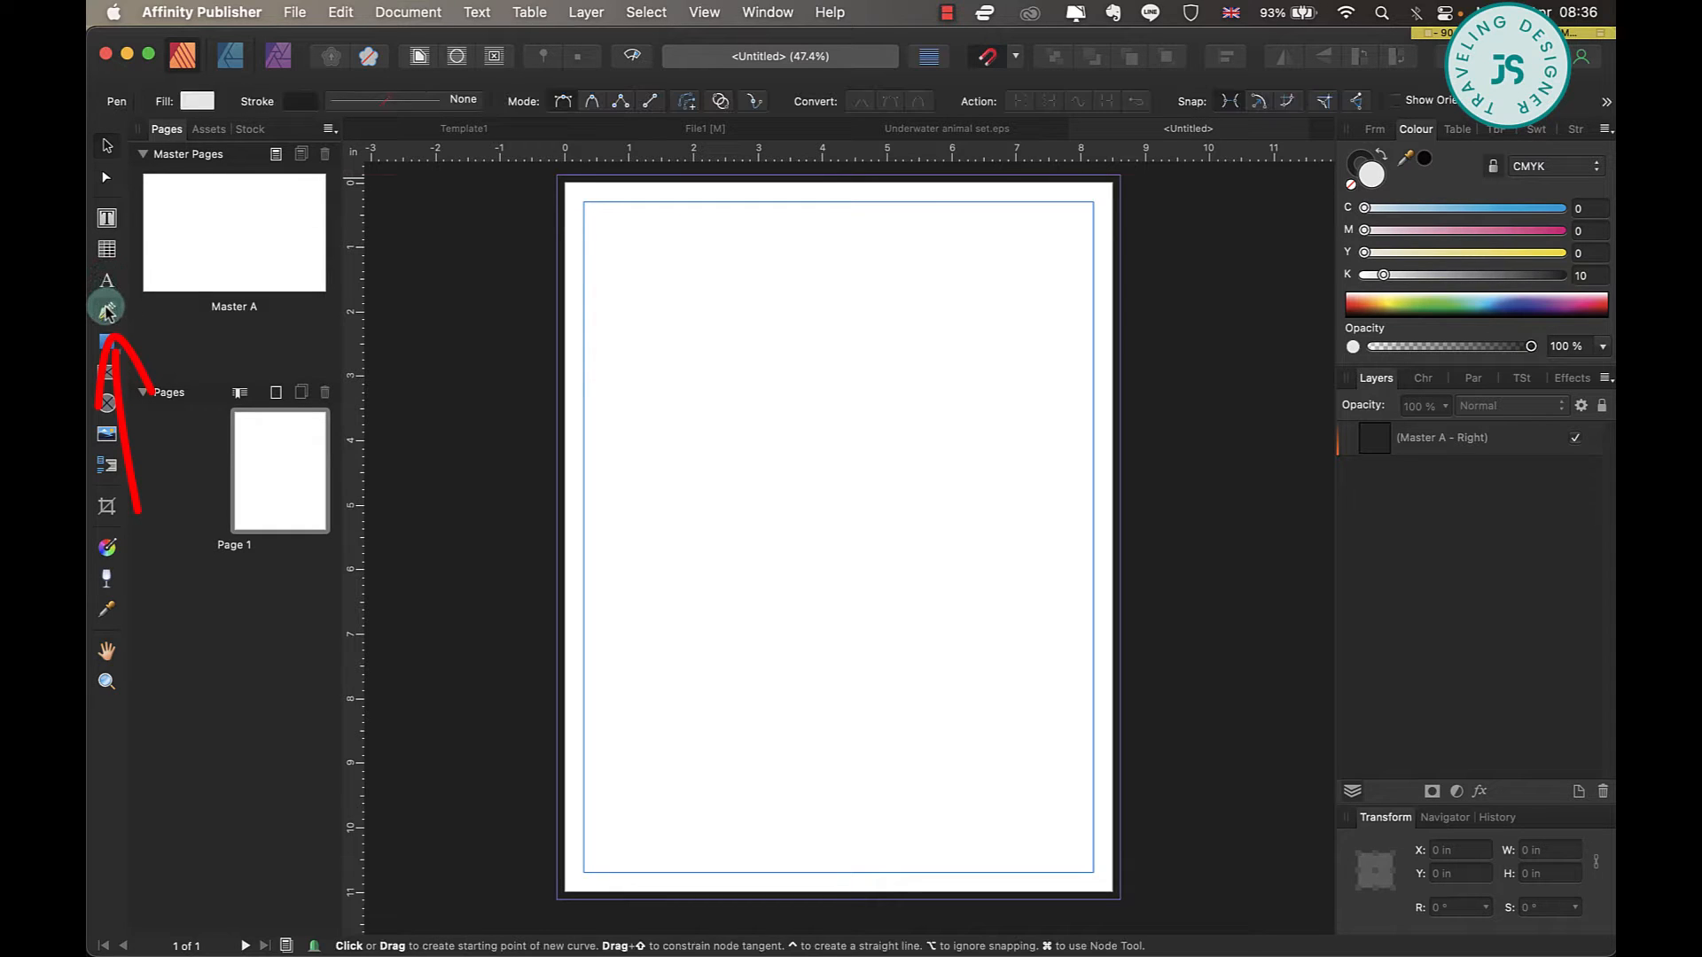
{"action": "left_click", "coordinate": [1072, 202]}
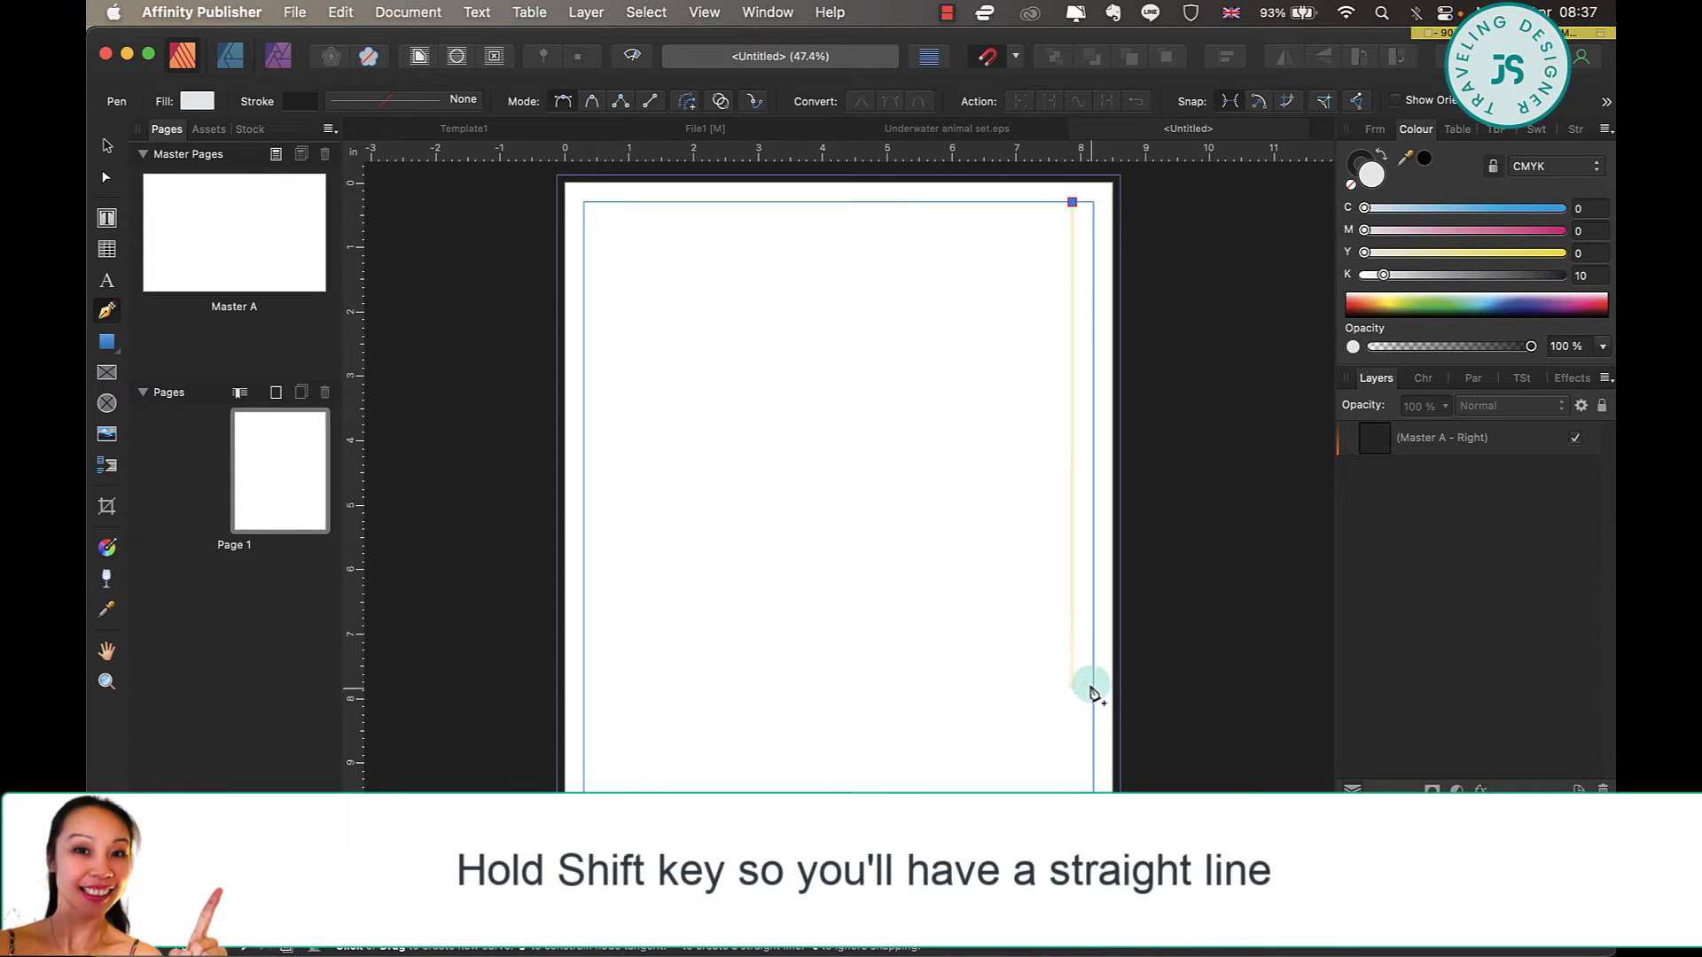
{"action": "left_click", "coordinate": [1073, 873], "text": "shift"}
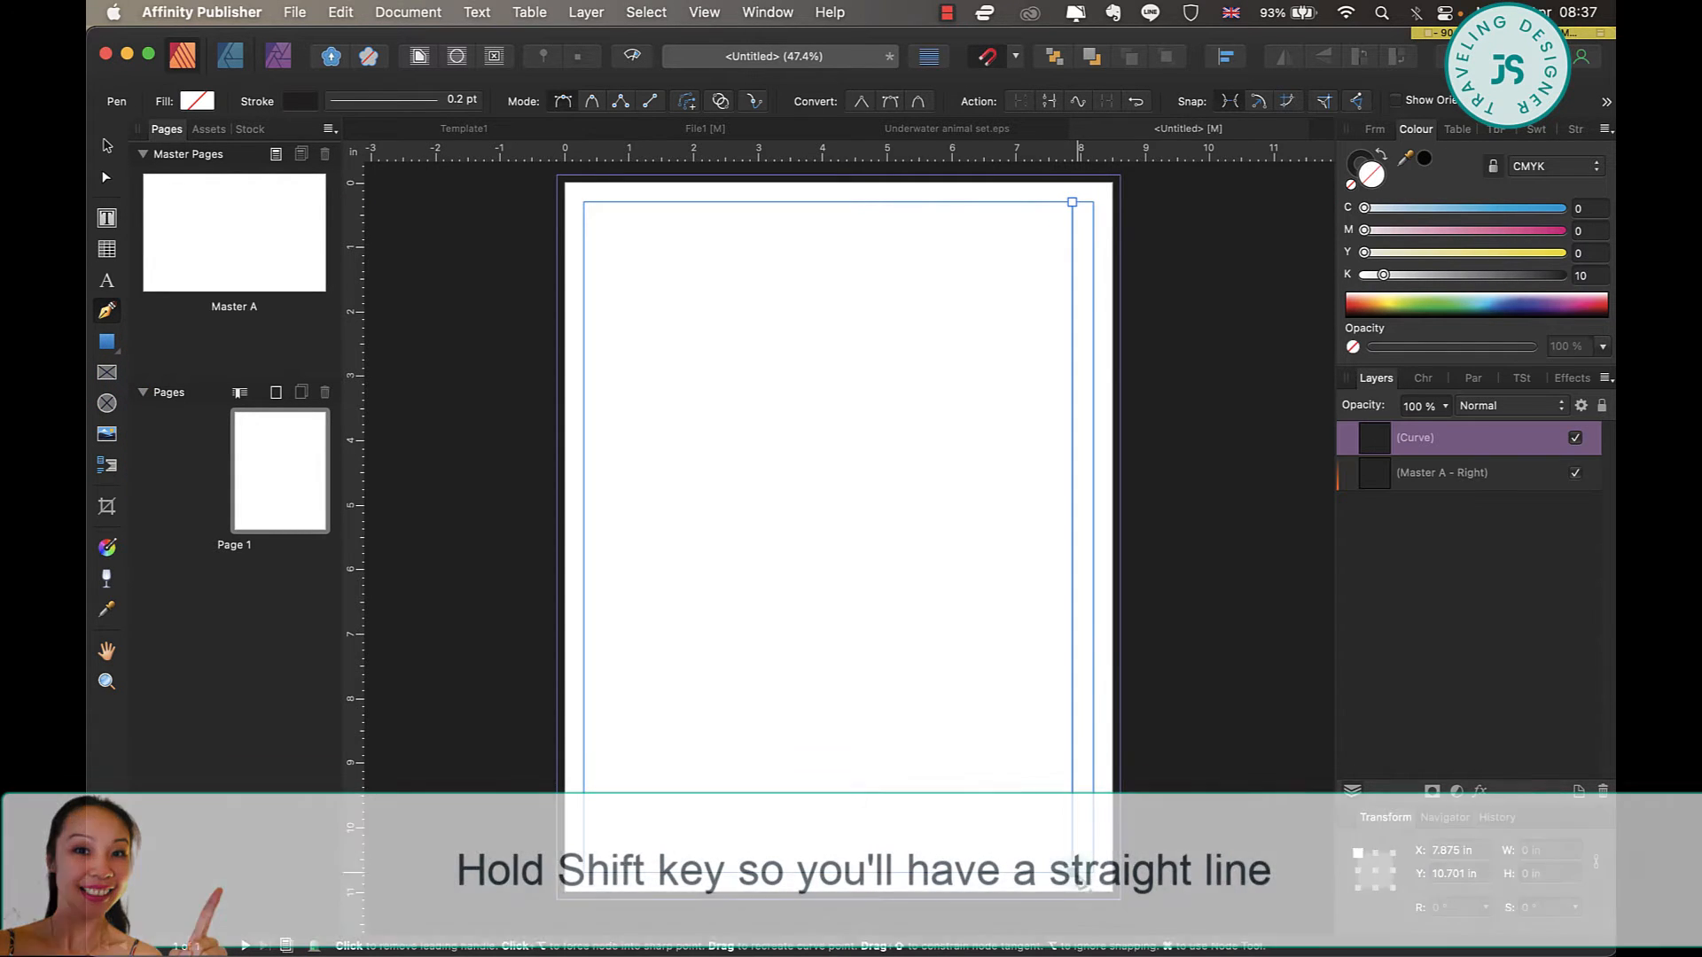
Give the vertical line a dashed stroke with dash and gap values of 5 and a width of 2 pt.
{"action": "left_click", "coordinate": [394, 105]}
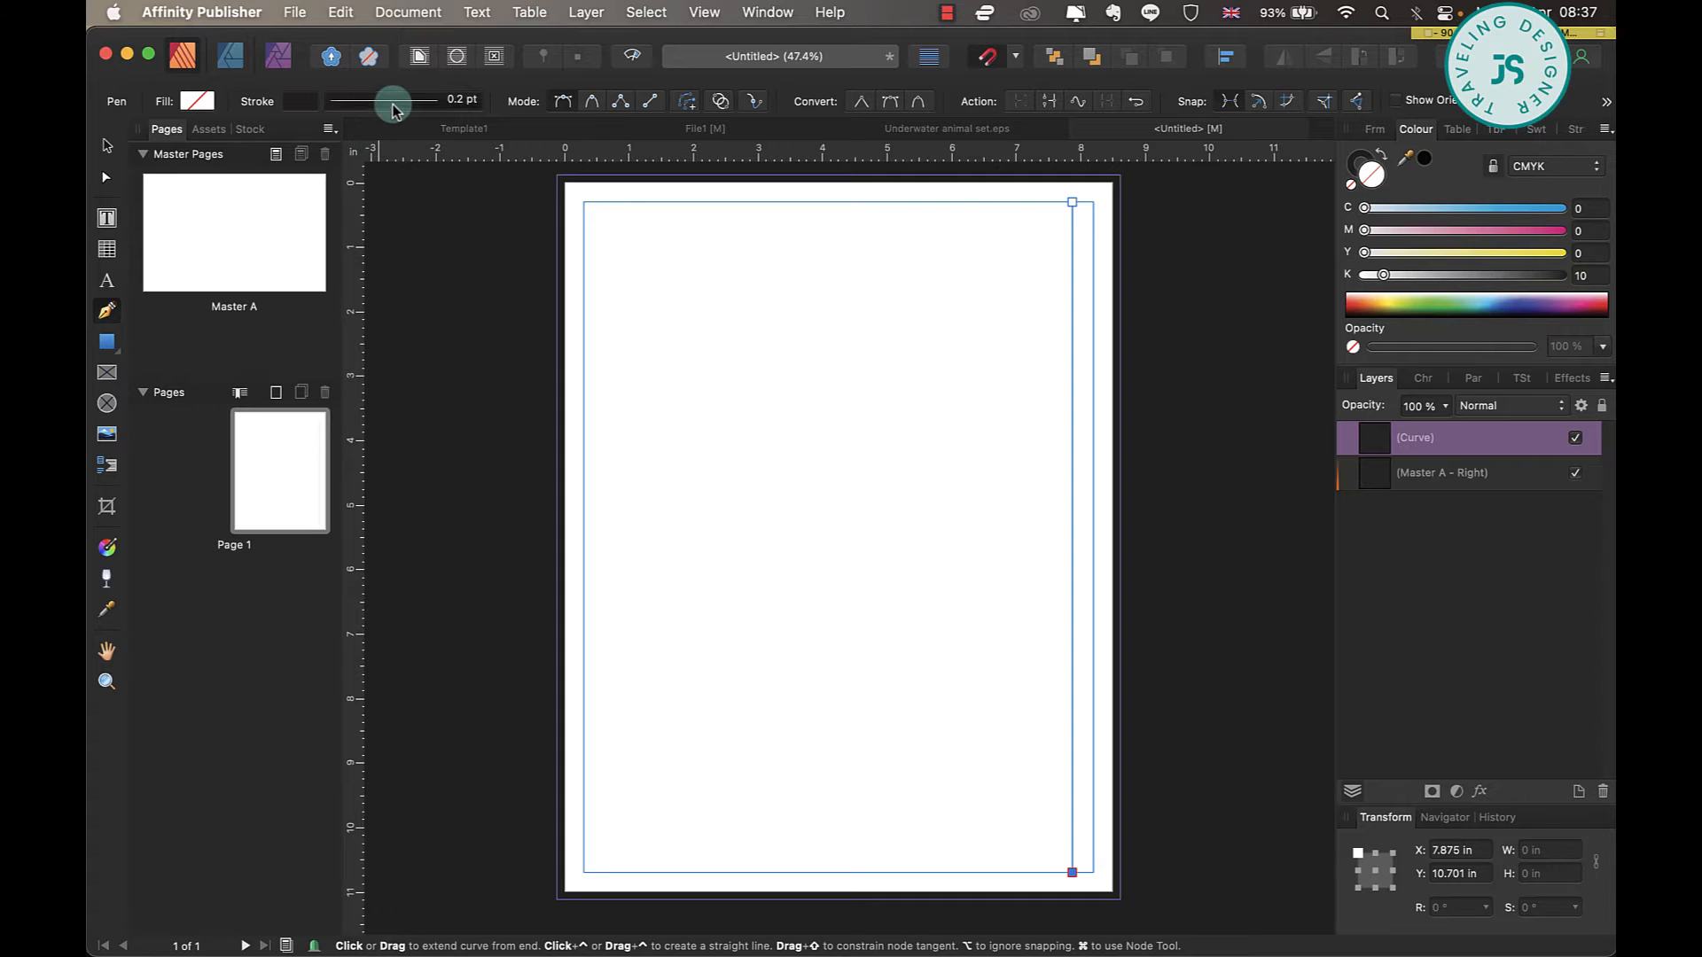
{"action": "left_click", "coordinate": [391, 138]}
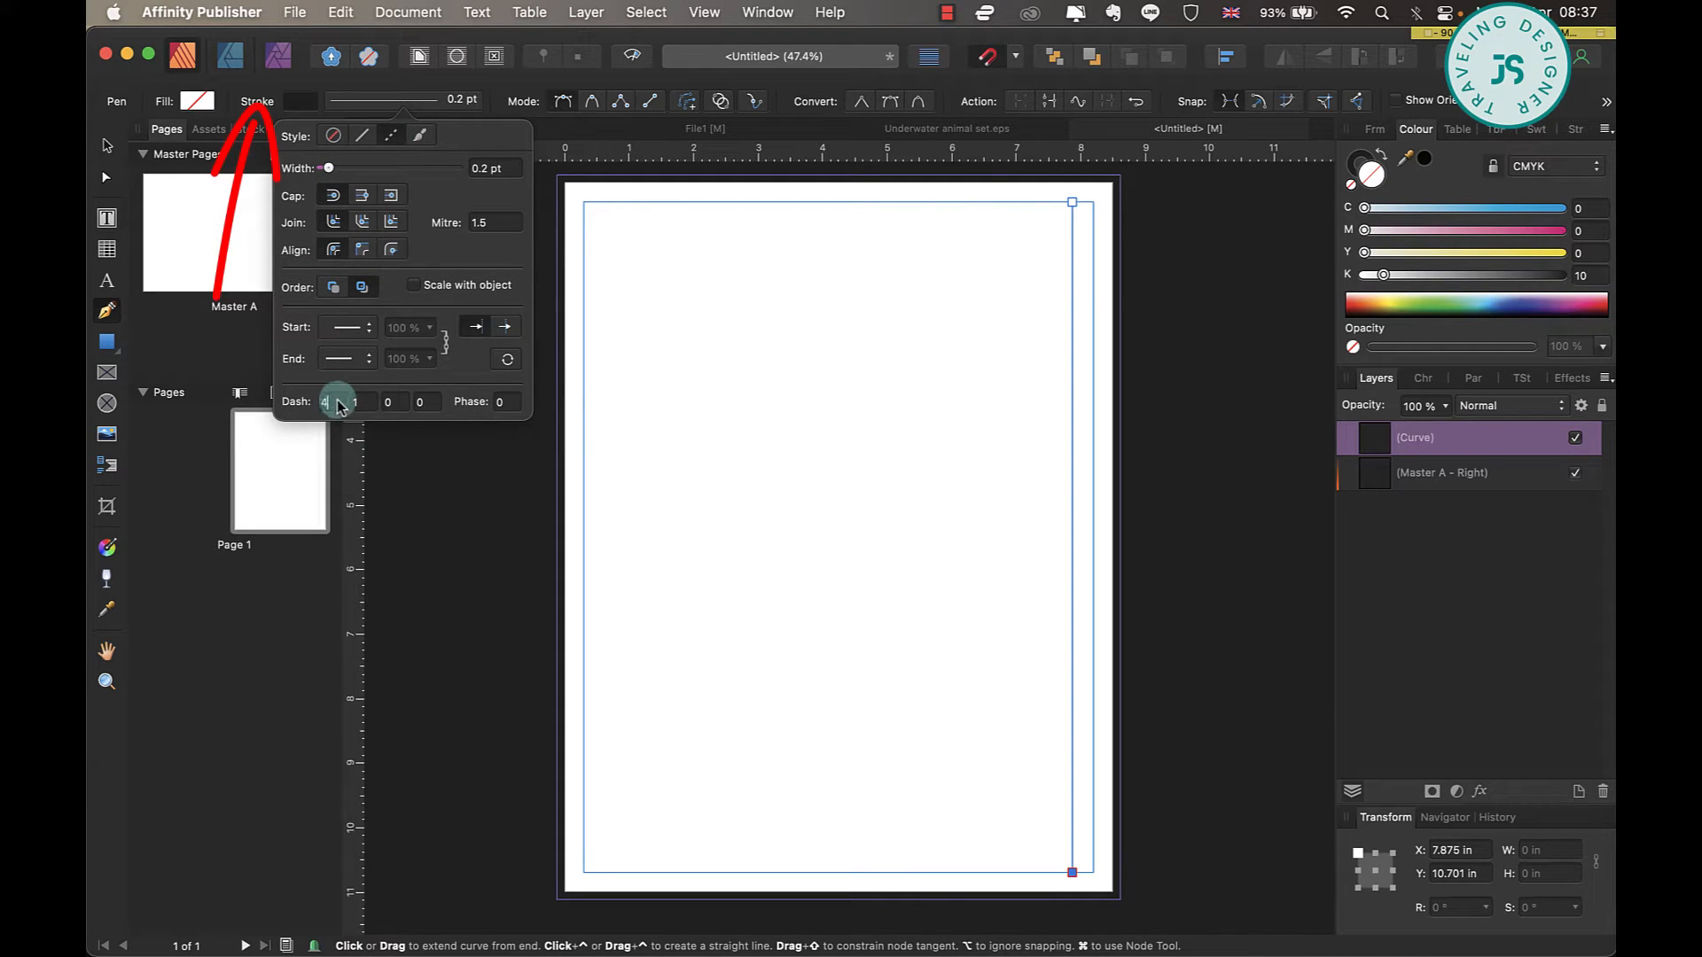
{"action": "type", "text": "4"}
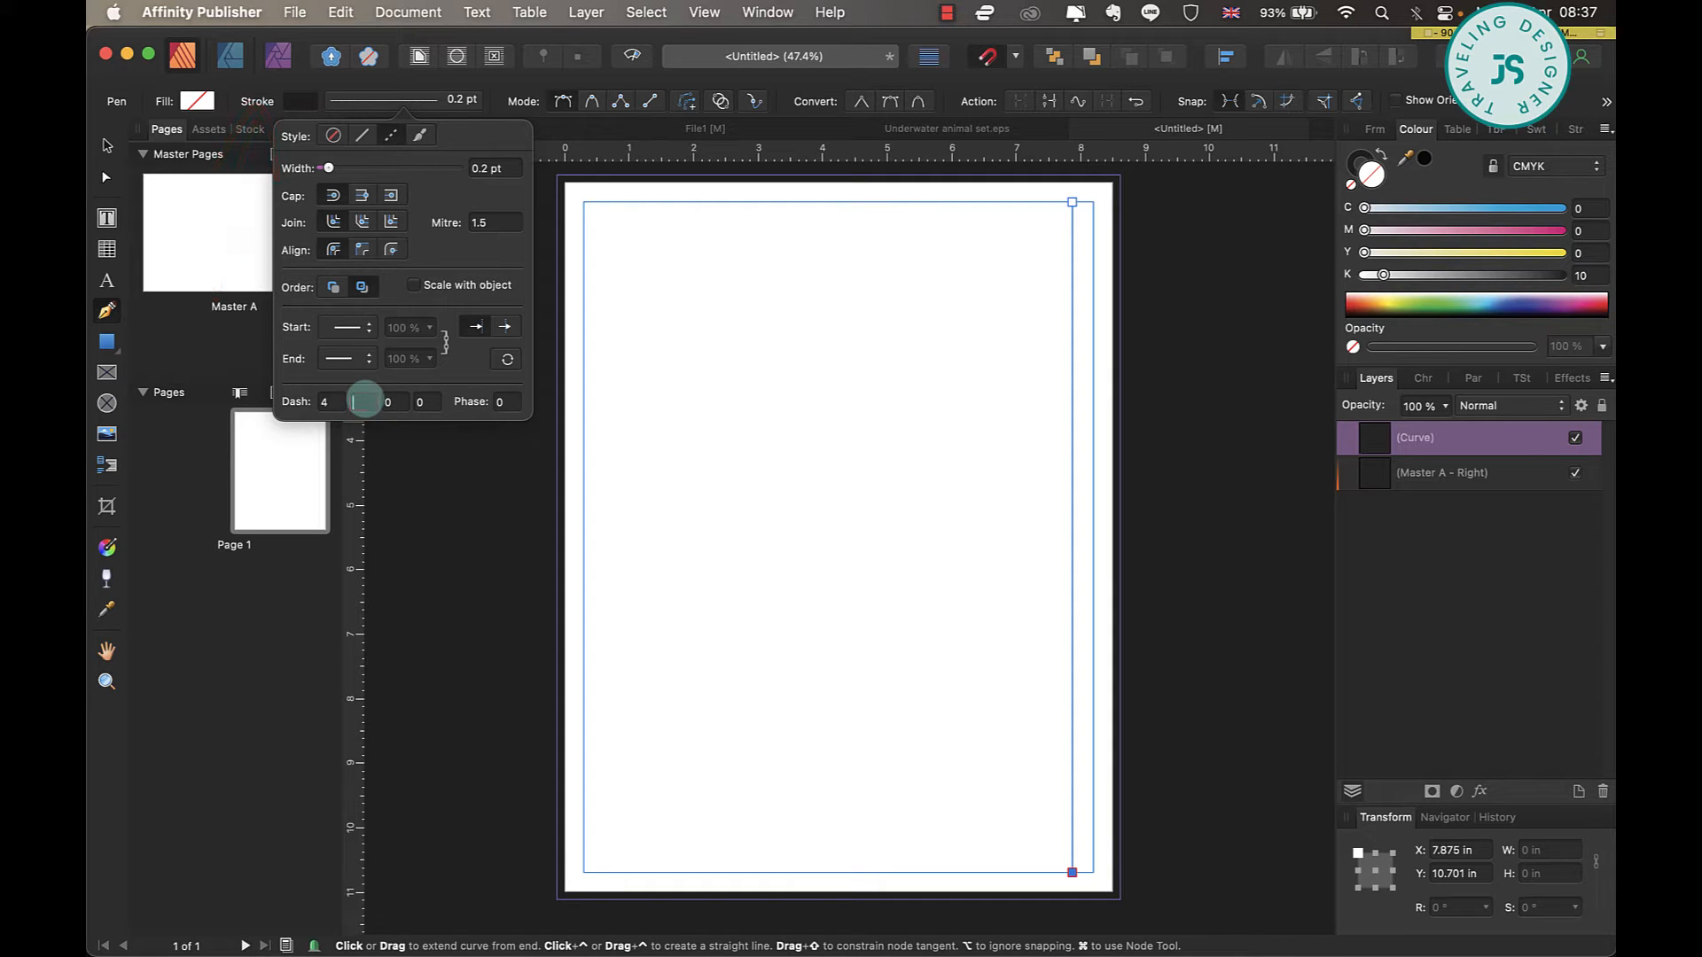
{"action": "left_click_drag", "start_coordinate": [332, 404], "coordinate": [310, 409]}
{"action": "type", "text": "5"}
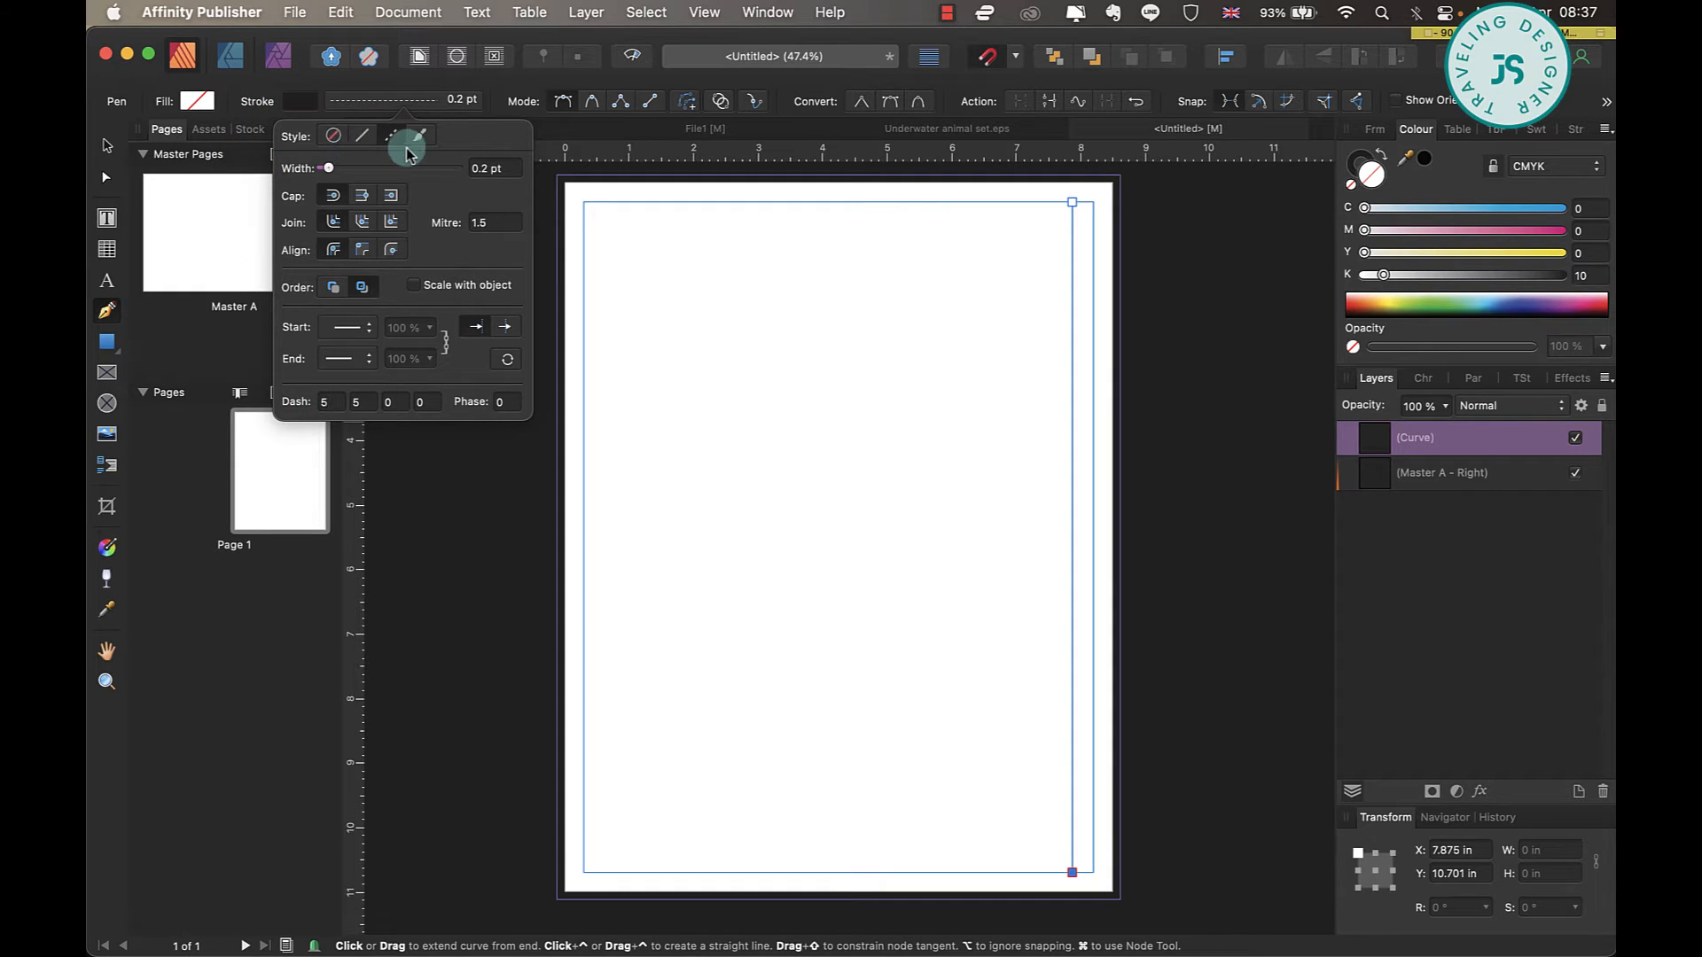
{"action": "left_click", "coordinate": [357, 167]}
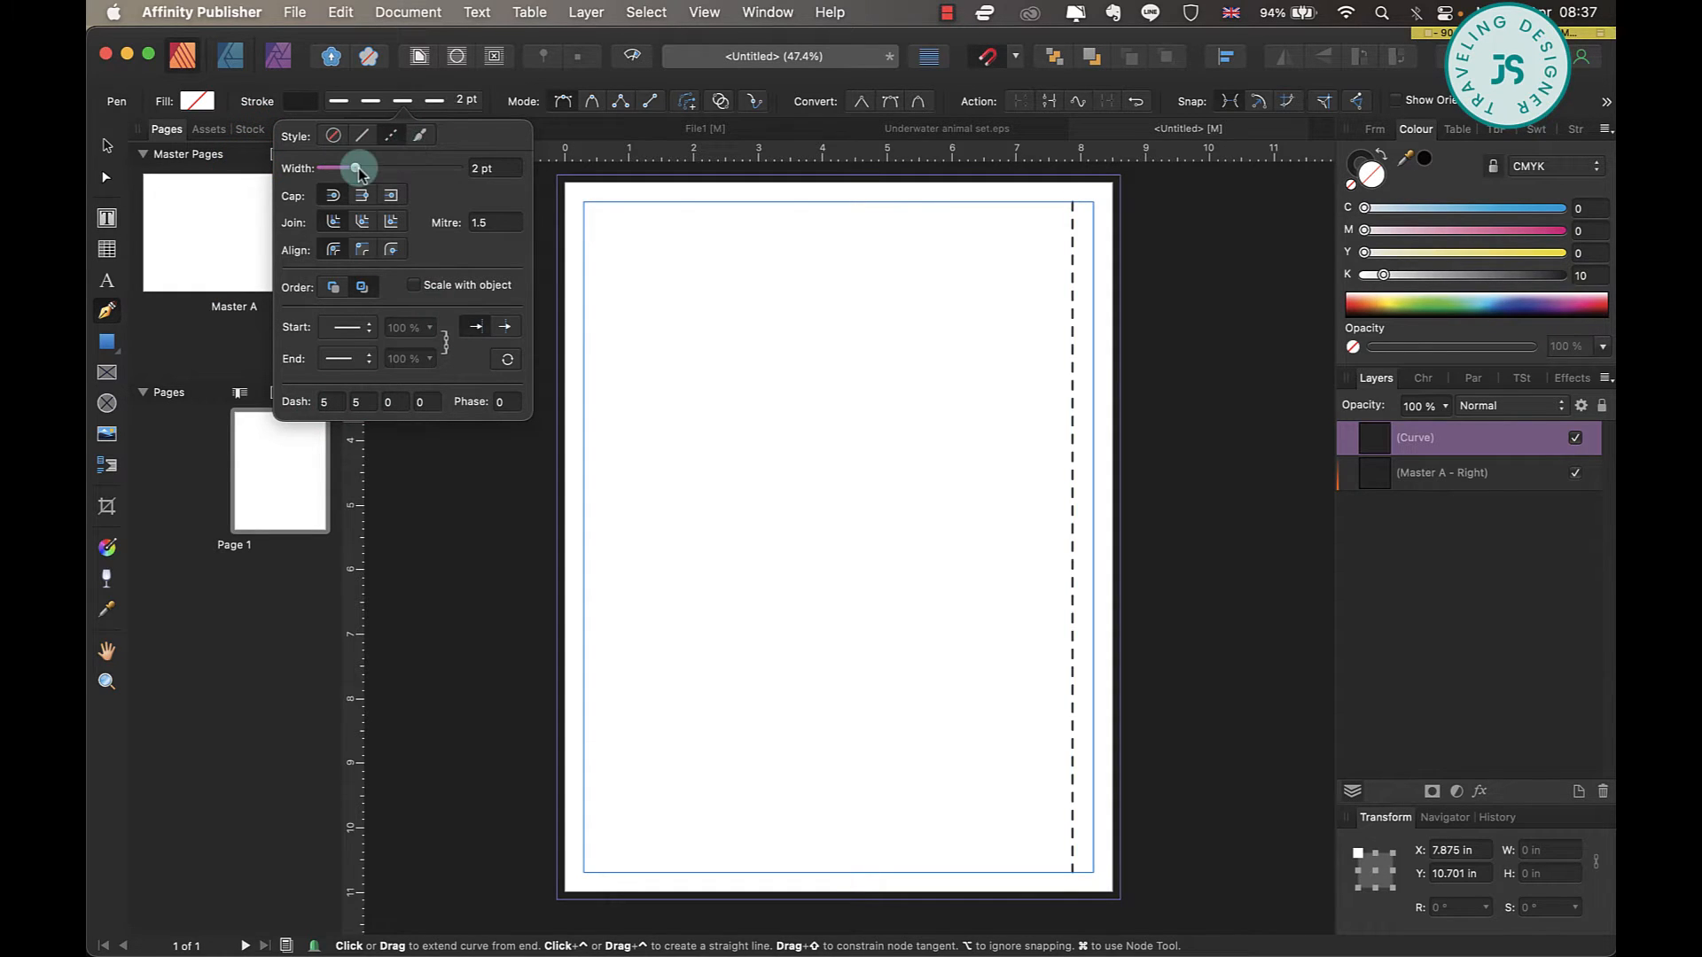
Set the dashed line's stroke colour to a mid grey with K at about 48.
{"action": "left_click", "coordinate": [296, 107]}
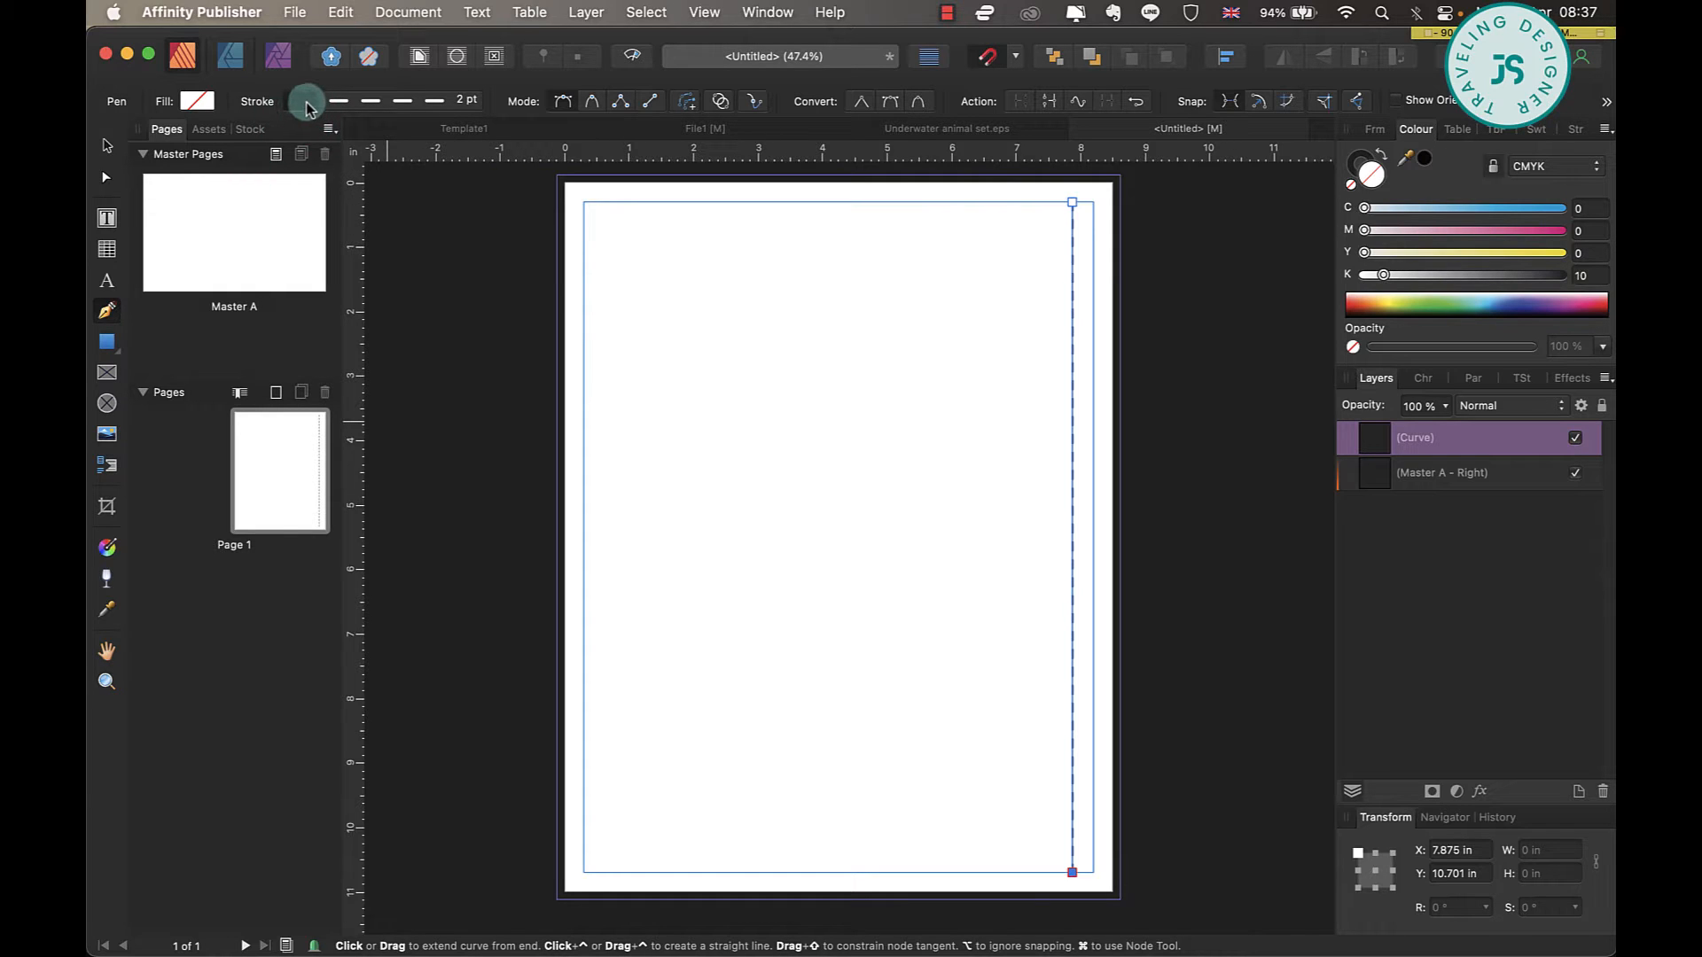
{"action": "left_click", "coordinate": [298, 104]}
{"action": "left_click", "coordinate": [486, 251]}
{"action": "left_click_drag", "start_coordinate": [487, 252], "coordinate": [406, 258]}
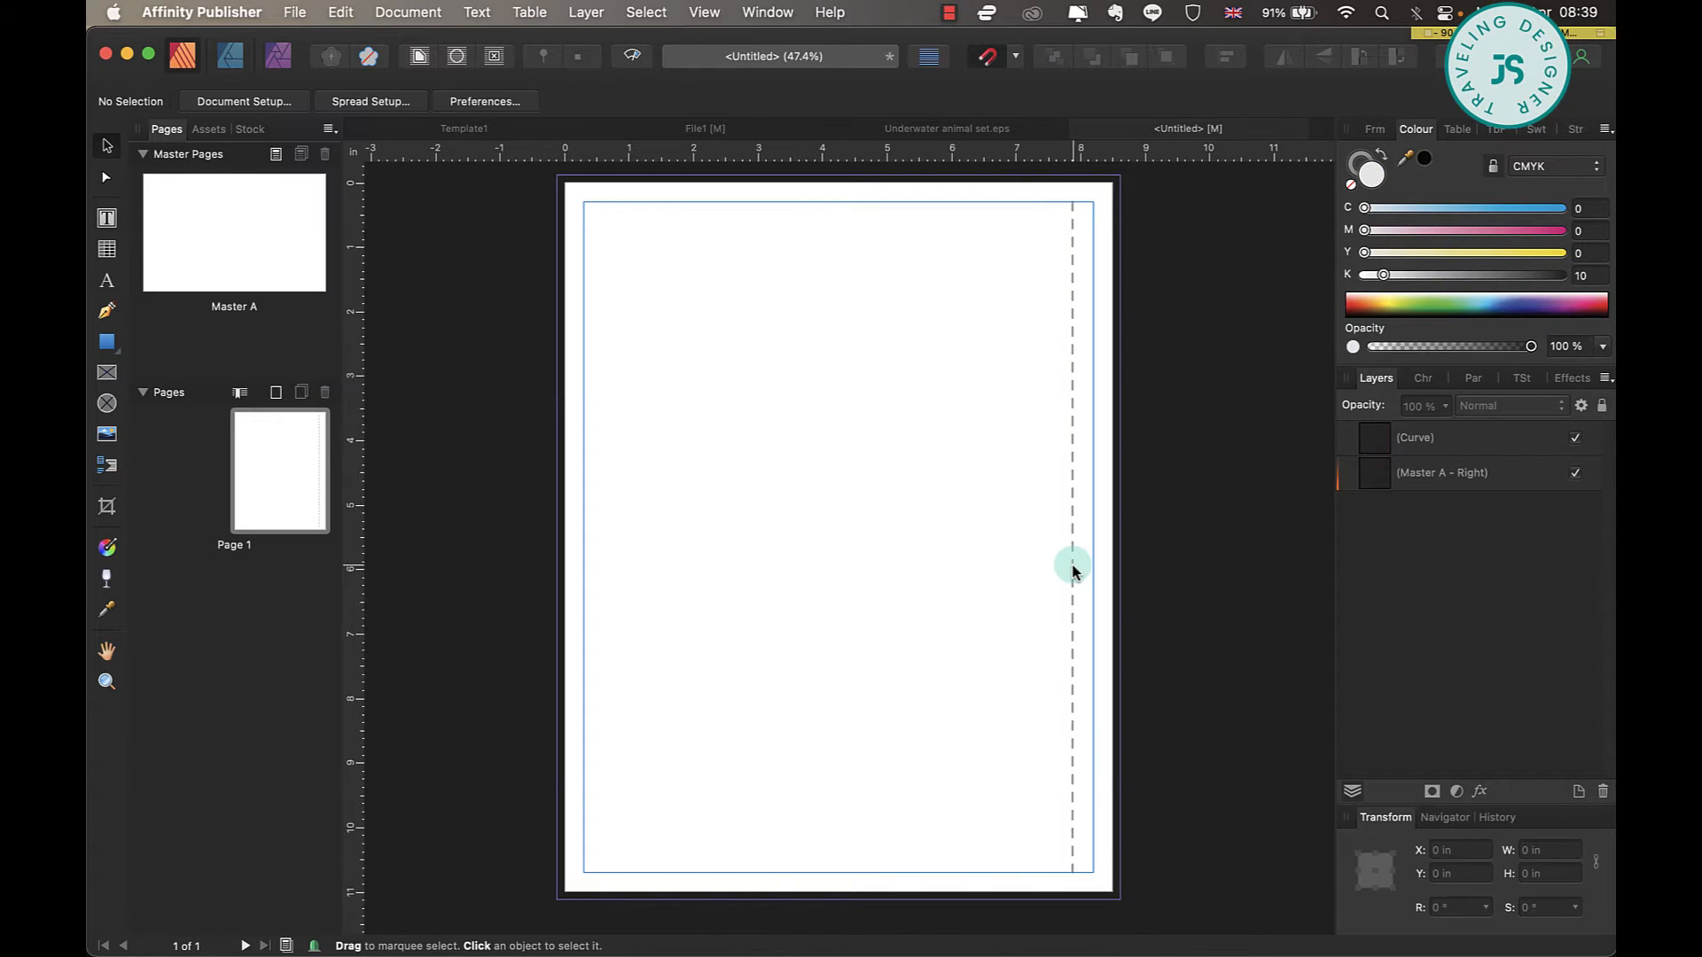
Duplicate the vertical dashed line inward on the page and rotate the copy to horizontal.
{"action": "left_click", "coordinate": [1072, 570]}
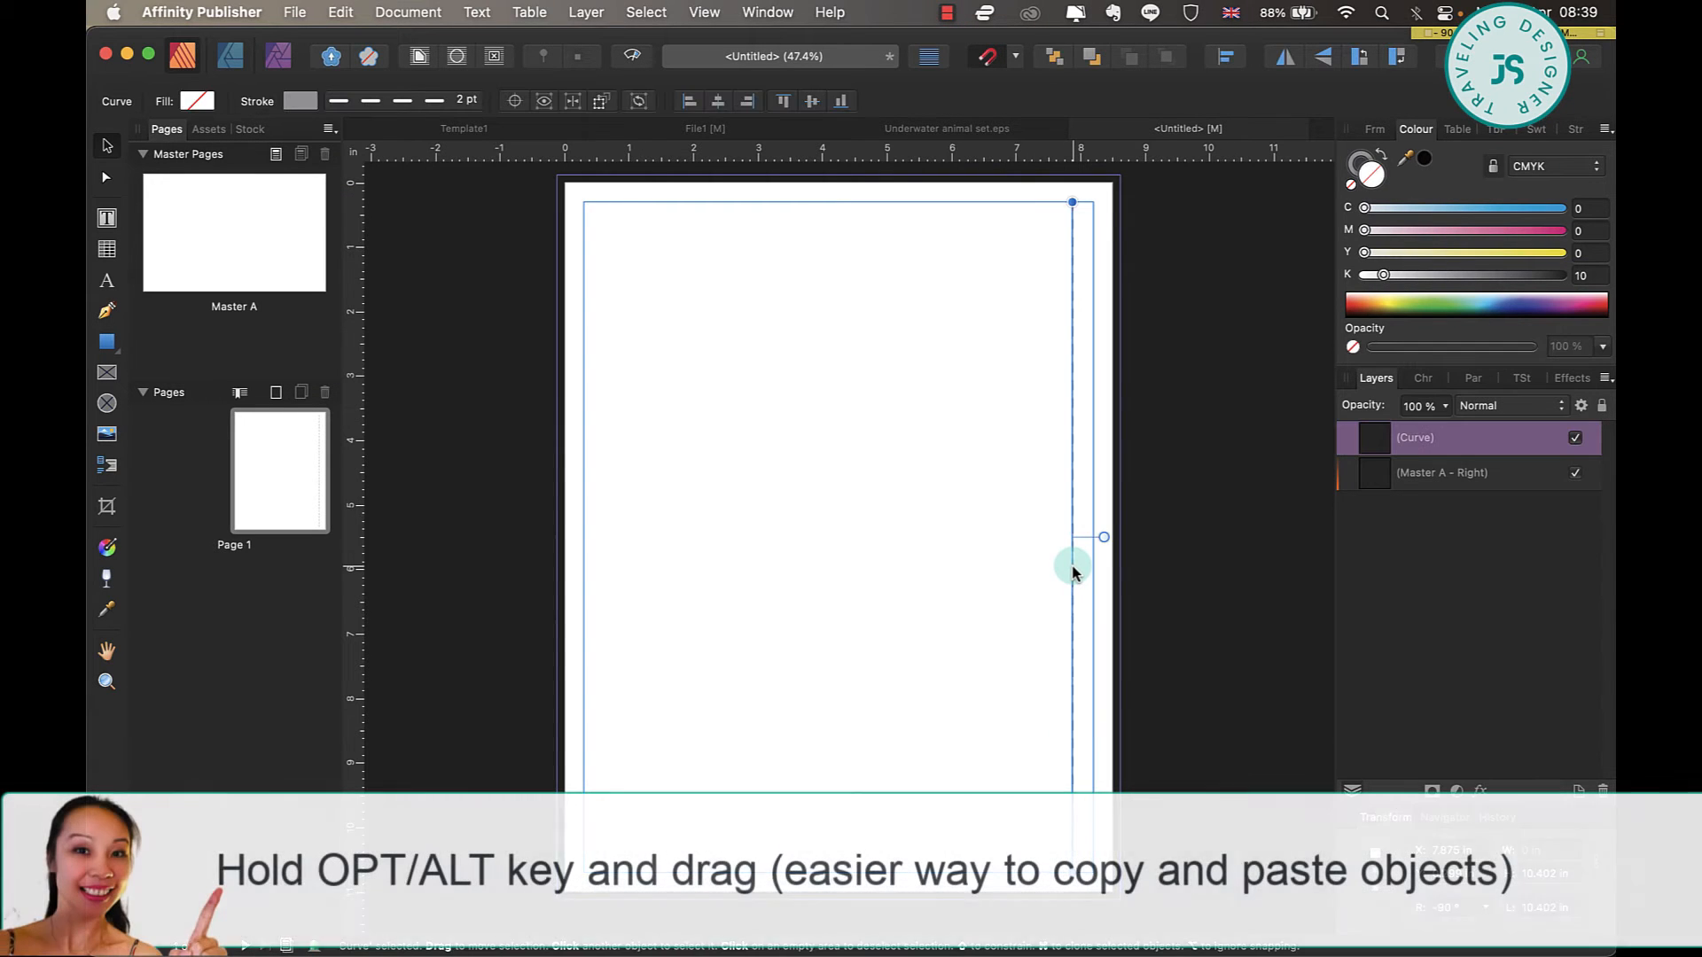
{"action": "left_click_drag", "start_coordinate": [1072, 570], "coordinate": [943, 564]}
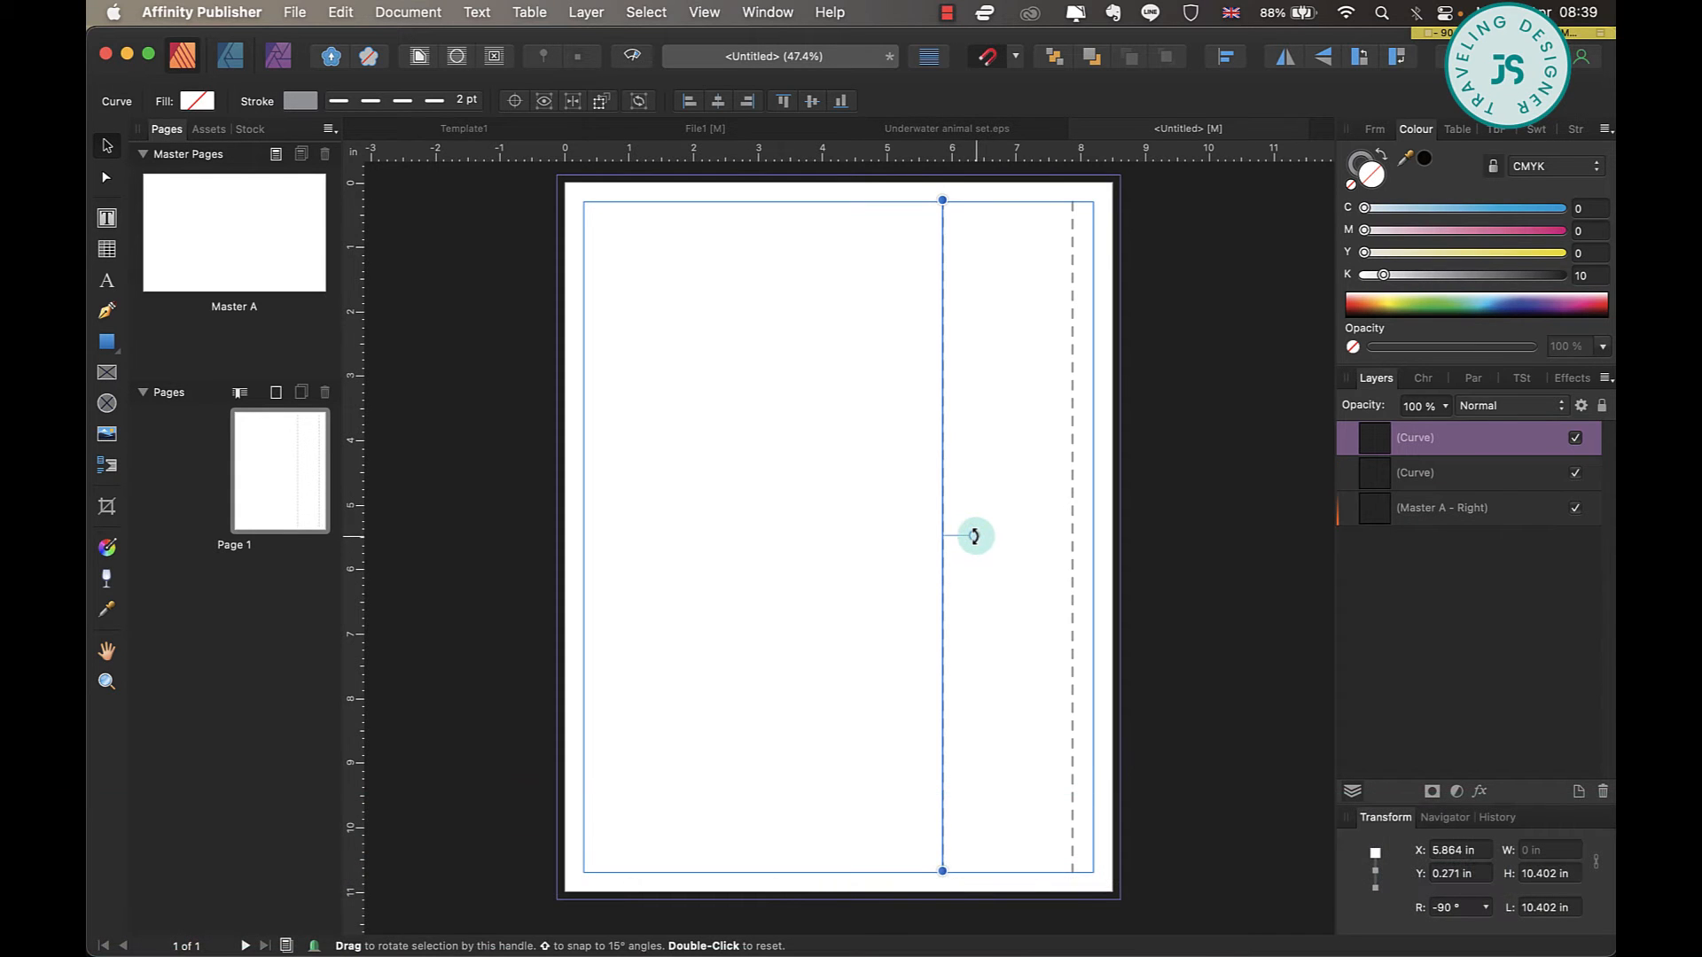
{"action": "left_click_drag", "start_coordinate": [975, 535], "coordinate": [947, 429]}
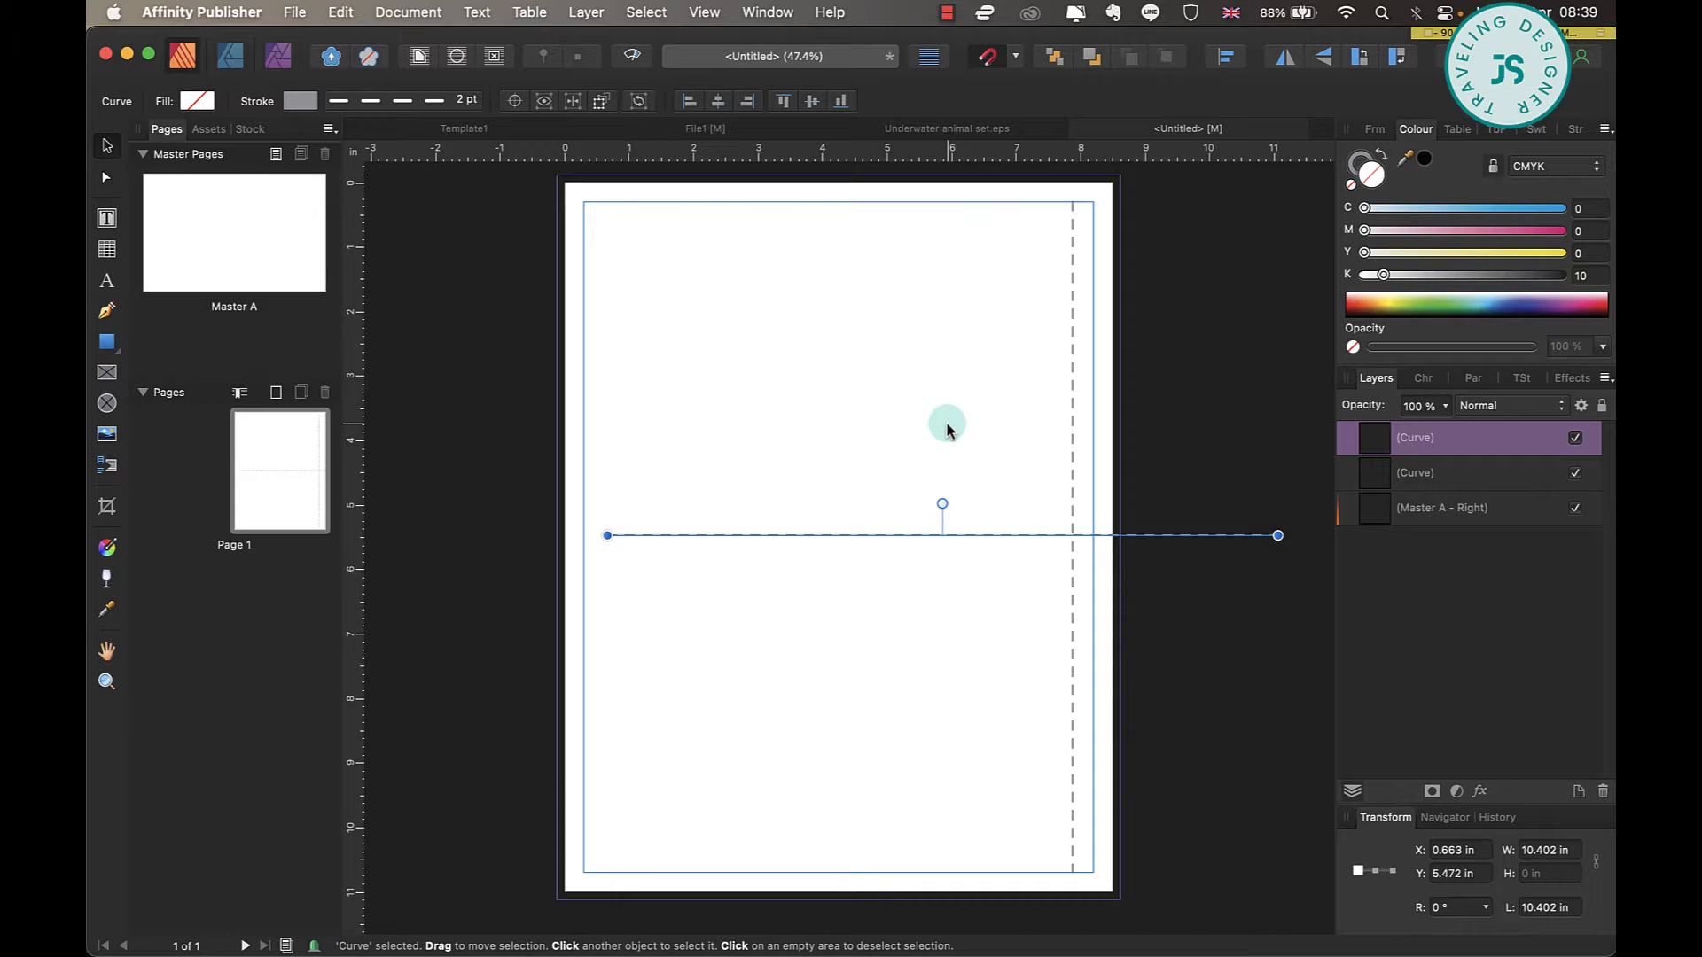
Resize the horizontal line to about 7.3 in, from the left margin to just before the dashed line, and make its stroke solid.
{"action": "right_click", "coordinate": [1277, 536]}
{"action": "left_click", "coordinate": [1092, 534]}
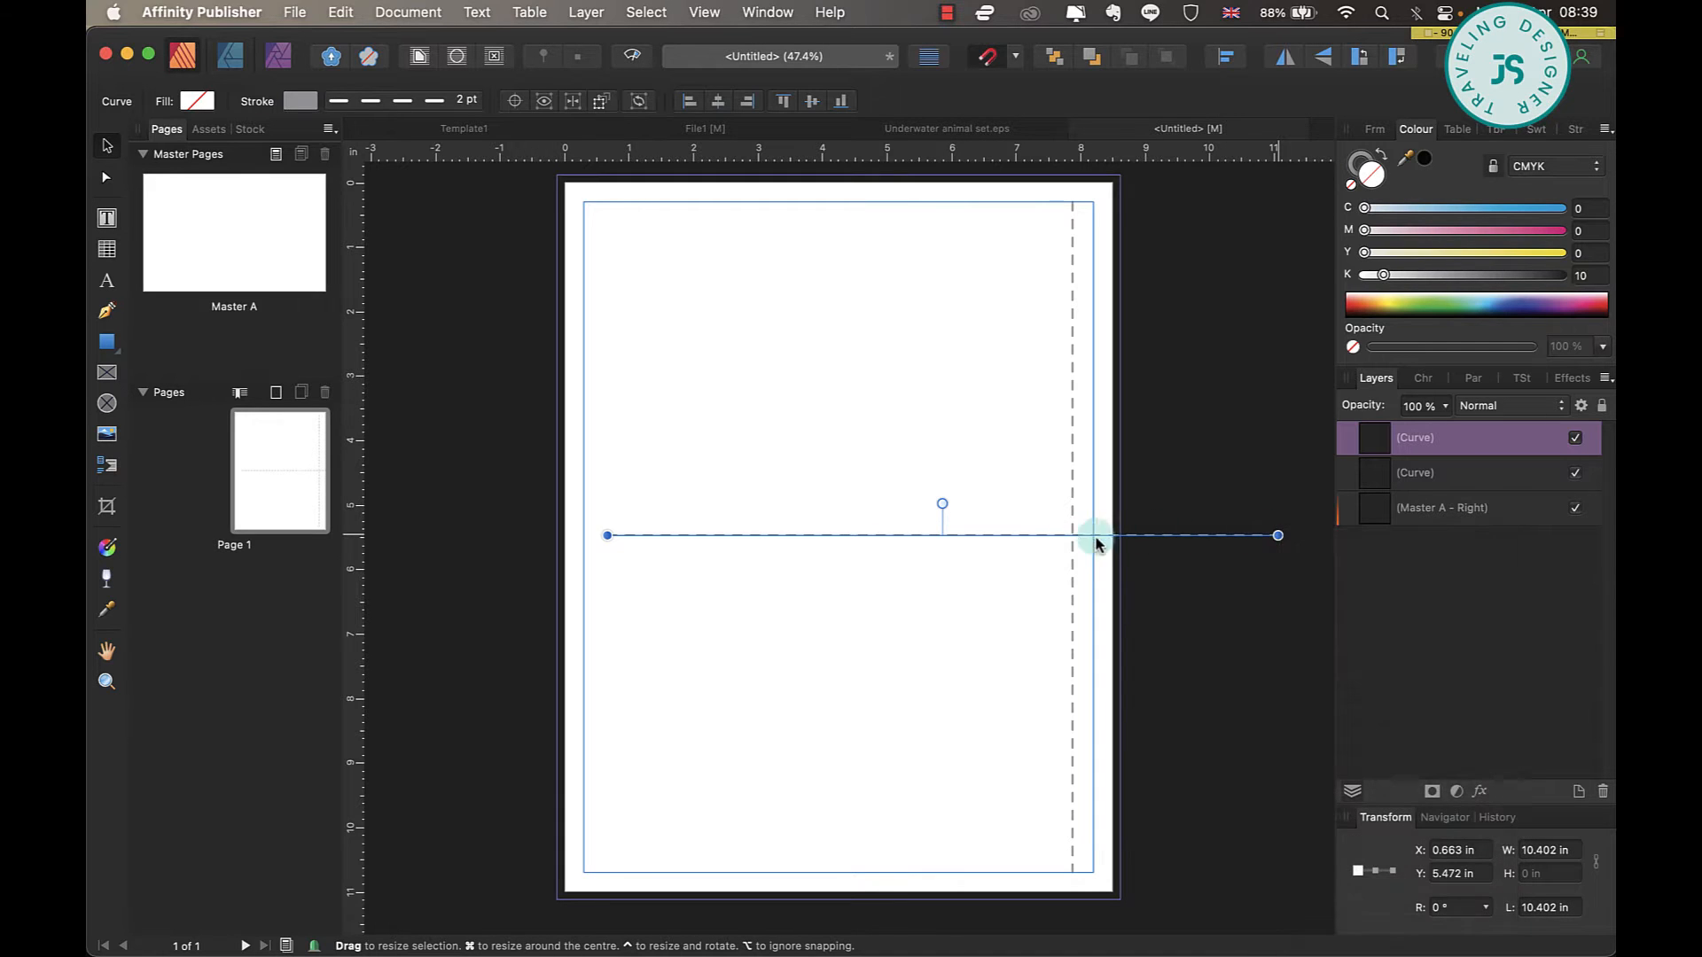
{"action": "left_click_drag", "start_coordinate": [1277, 535], "coordinate": [1054, 535]}
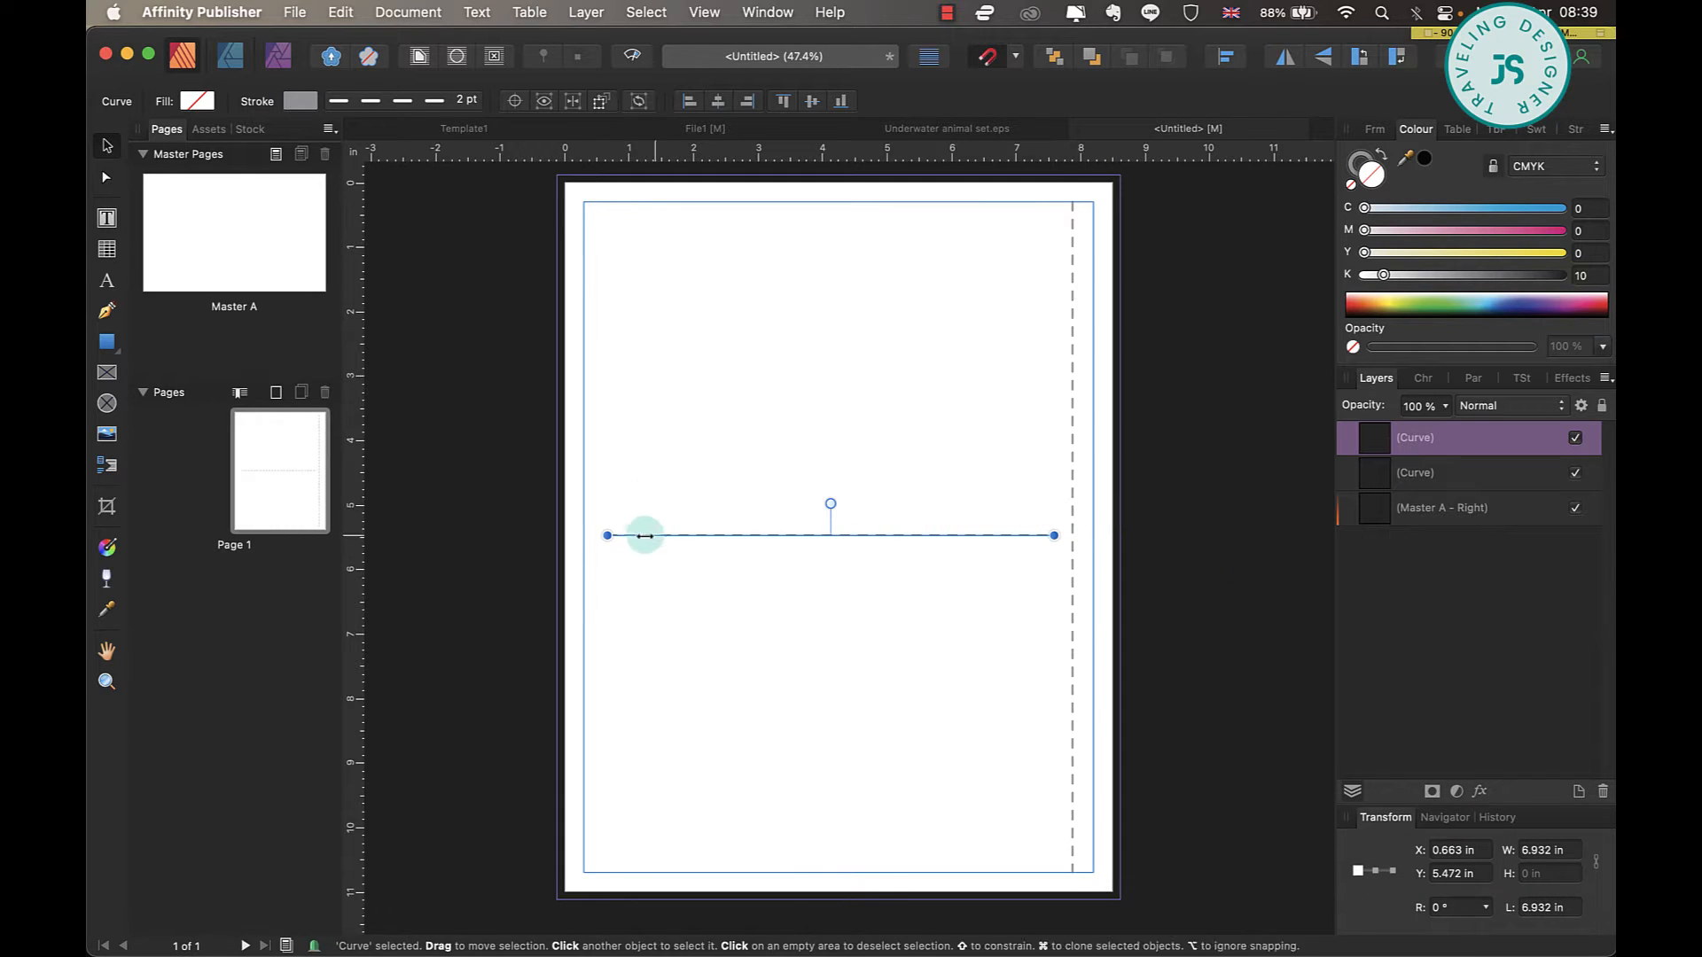
{"action": "left_click_drag", "start_coordinate": [606, 536], "coordinate": [585, 536]}
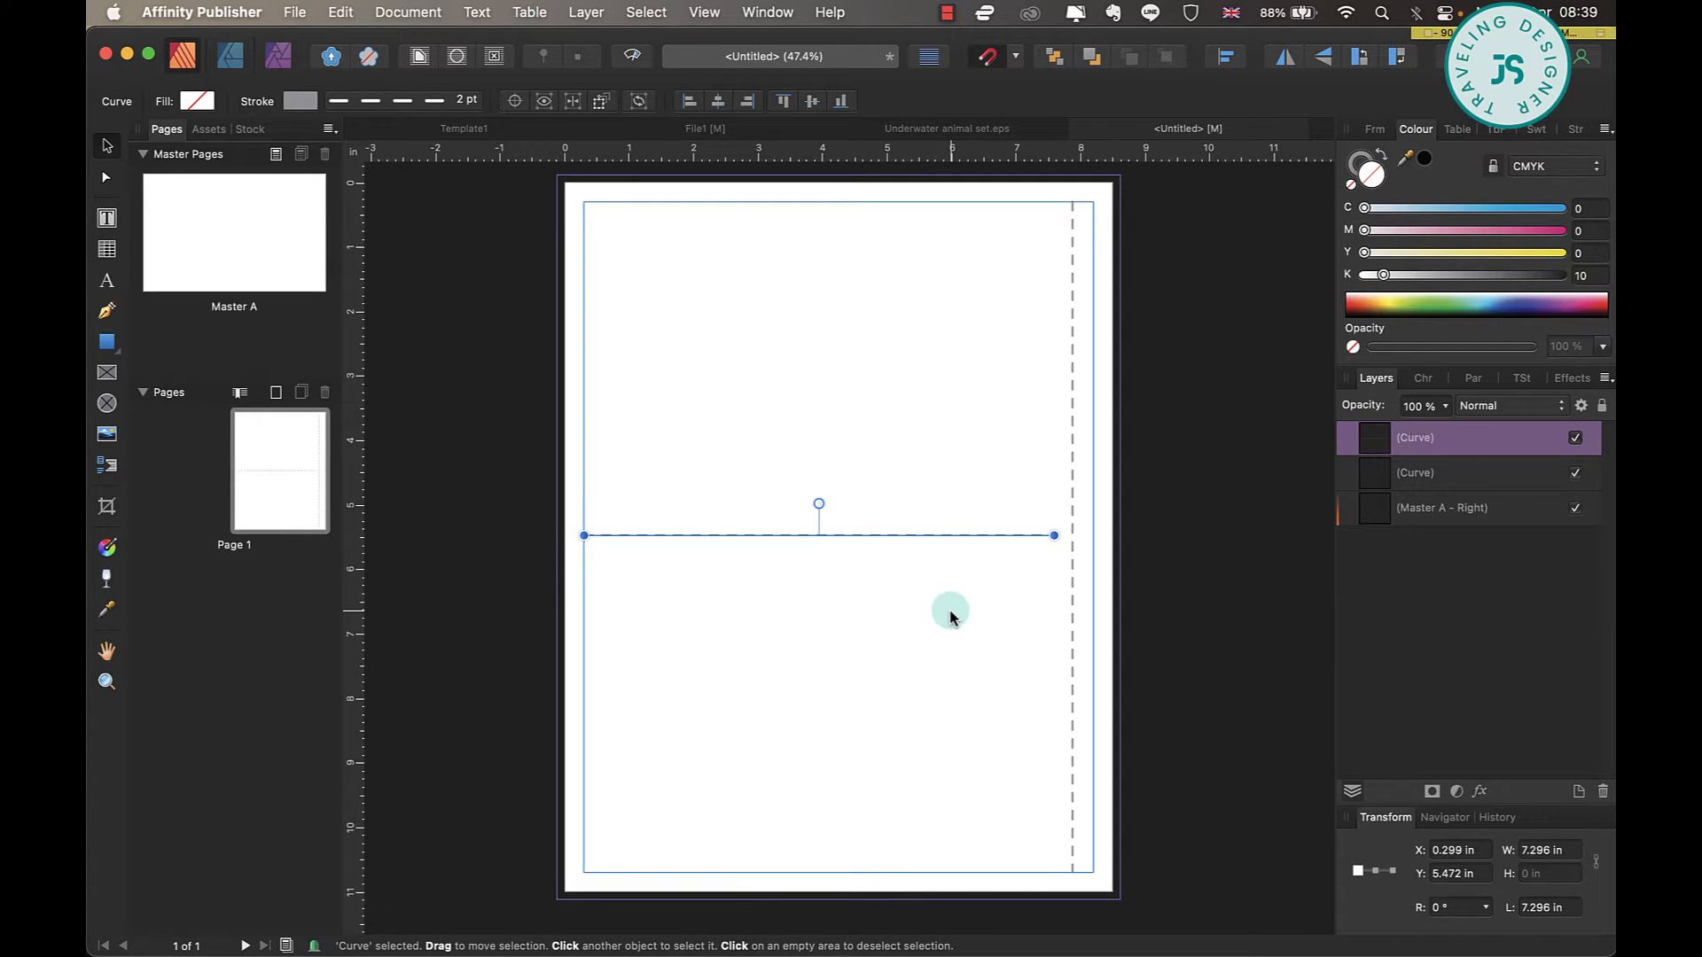
{"action": "left_click", "coordinate": [427, 104]}
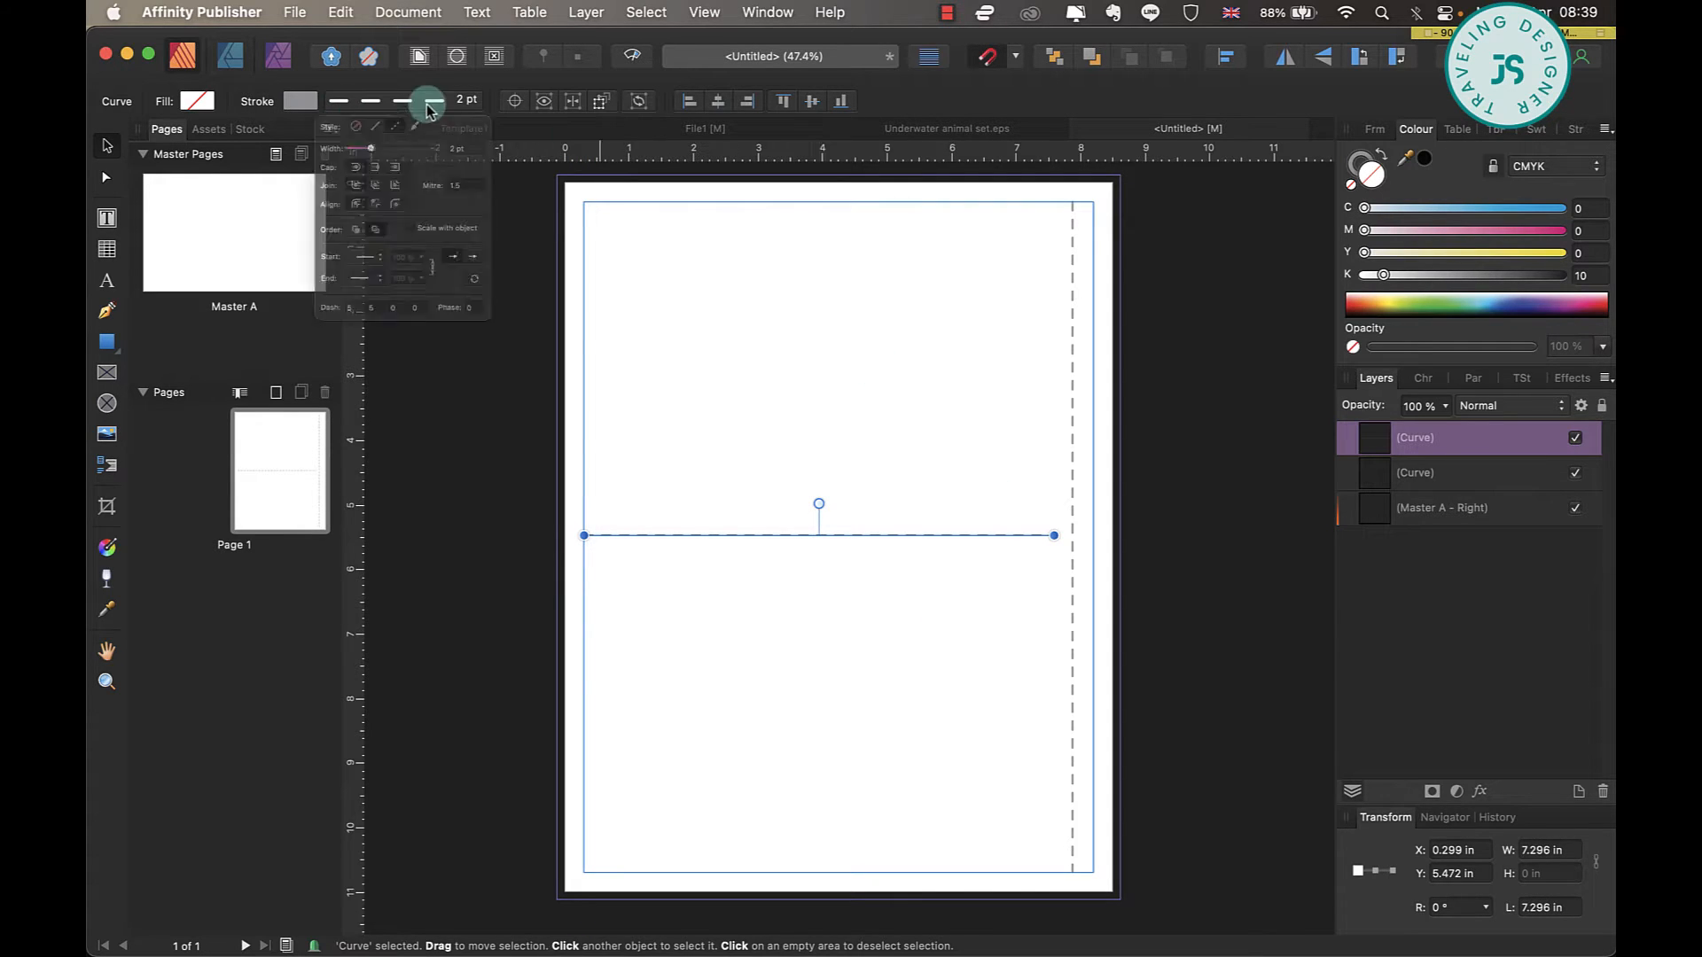
{"action": "left_click", "coordinate": [359, 139]}
{"action": "left_click", "coordinate": [301, 103]}
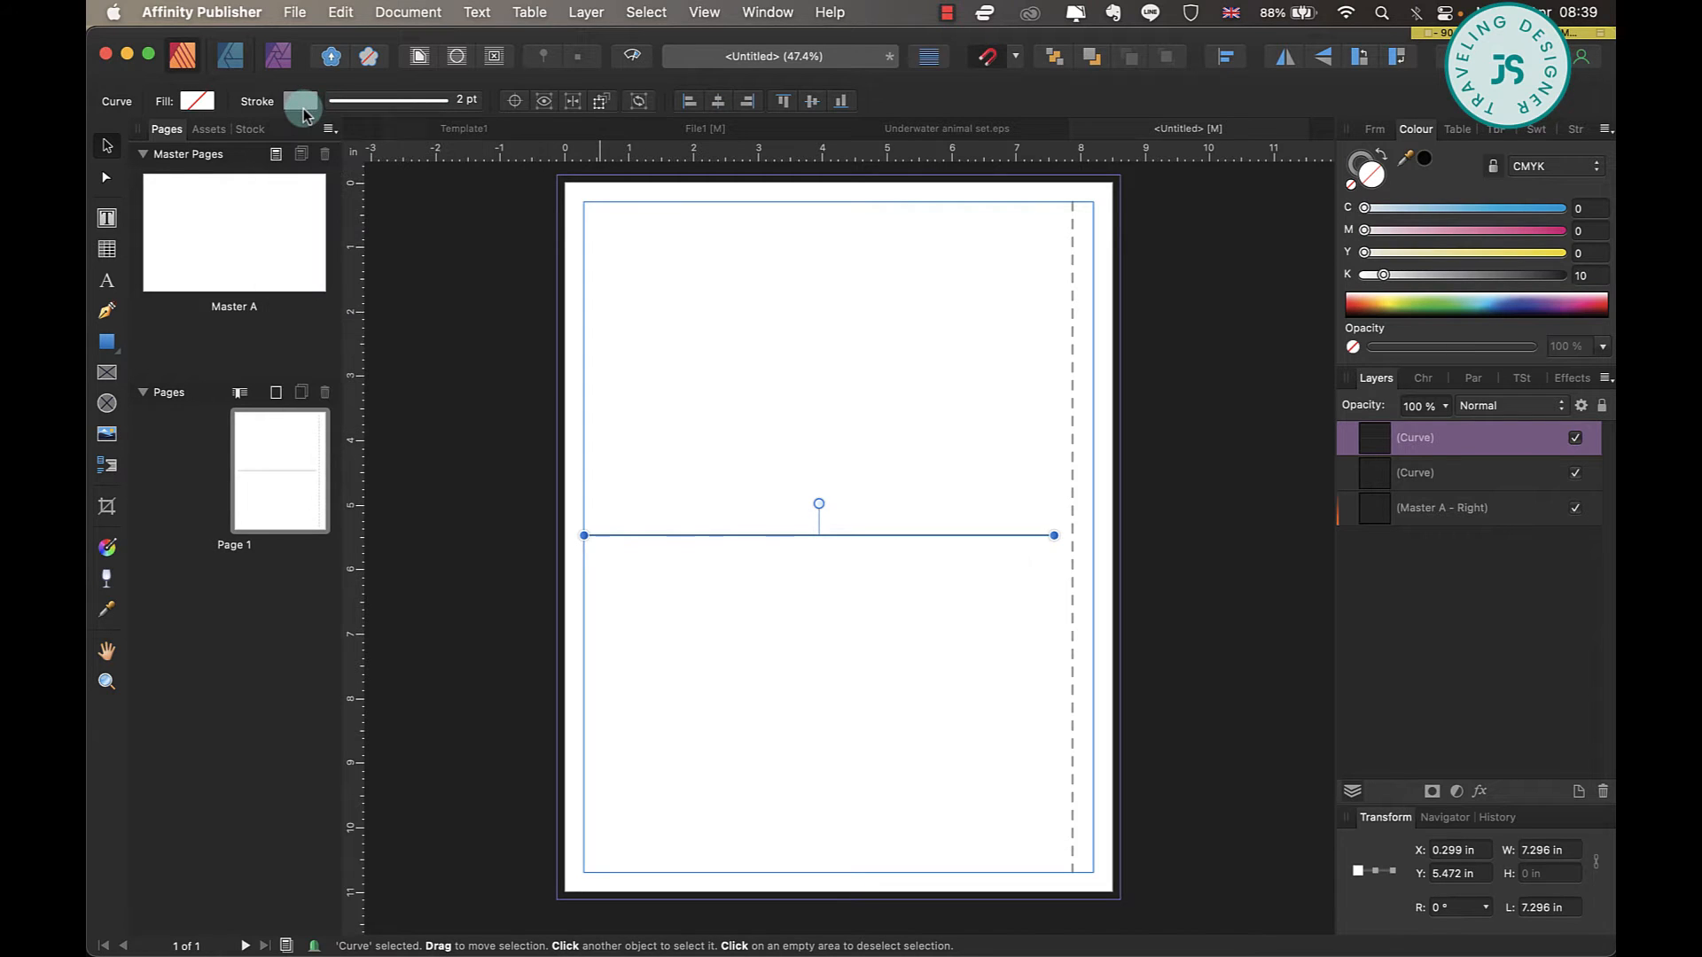
{"action": "left_click", "coordinate": [784, 562]}
Duplicate the horizontal line to make four, left-aligned and evenly spaced down the page.
{"action": "mouse_move", "coordinate": [902, 535]}
{"action": "left_mouse_down"}
{"action": "mouse_move", "coordinate": [890, 741]}
{"action": "mouse_move", "coordinate": [920, 761]}
{"action": "mouse_move", "coordinate": [905, 764]}
{"action": "mouse_move", "coordinate": [909, 393]}
{"action": "left_mouse_up"}
{"action": "left_click", "coordinate": [695, 631], "text": "shift"}
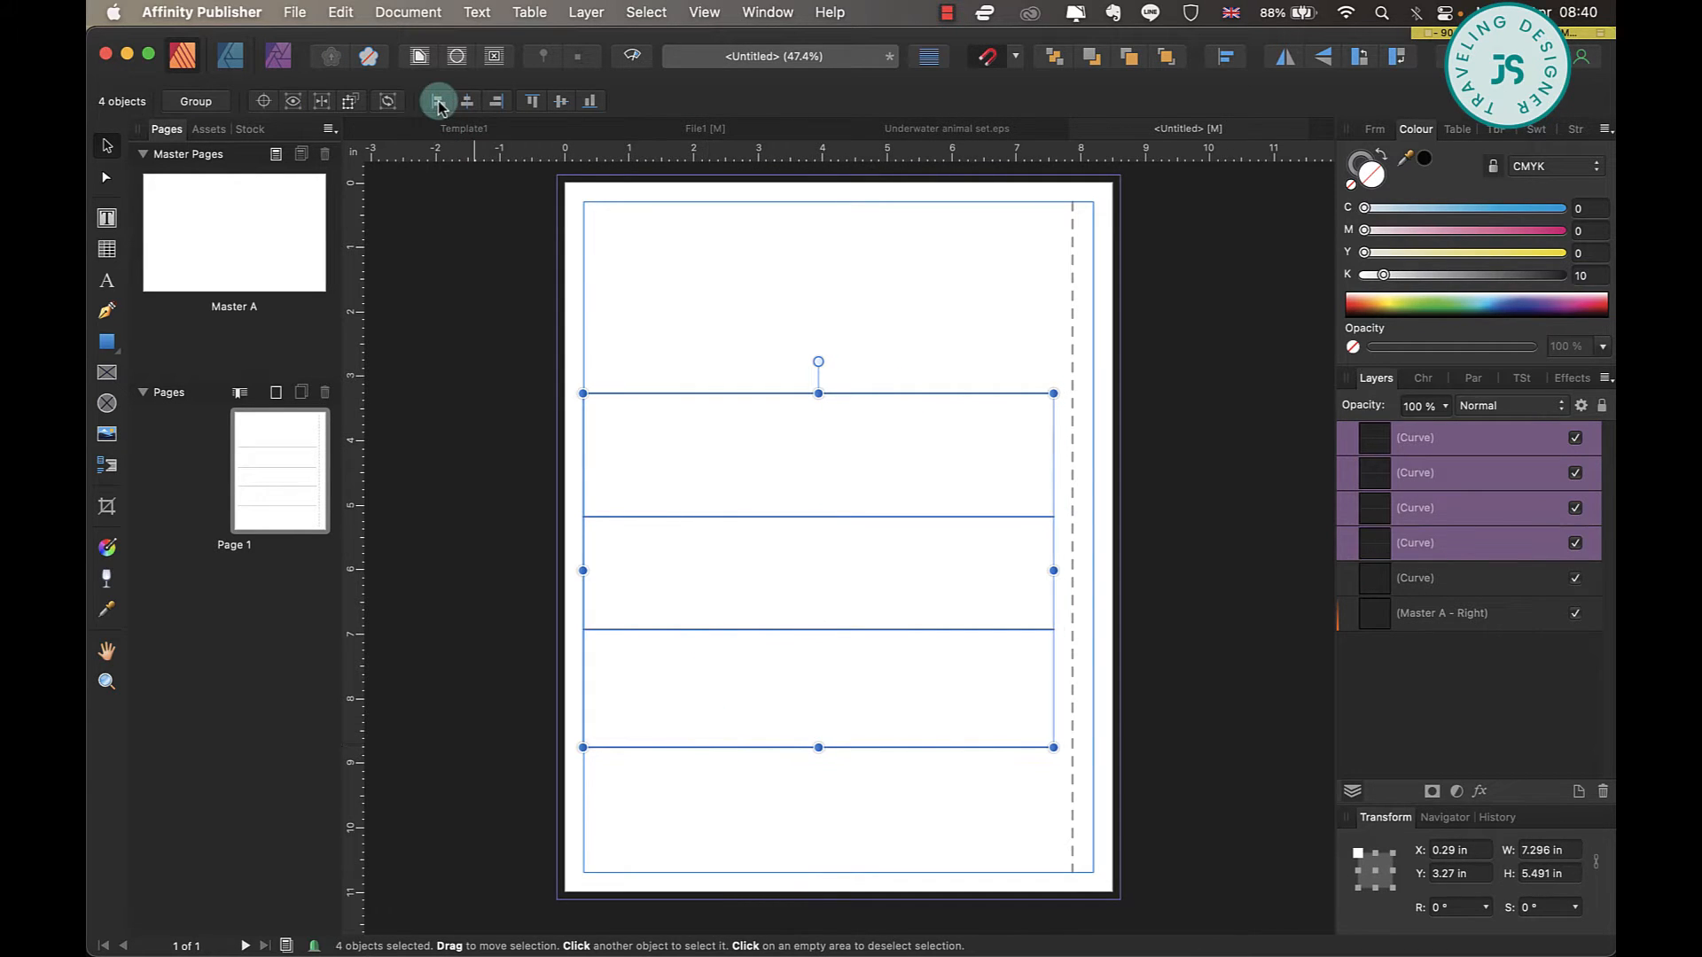
{"action": "left_click", "coordinate": [711, 759]}
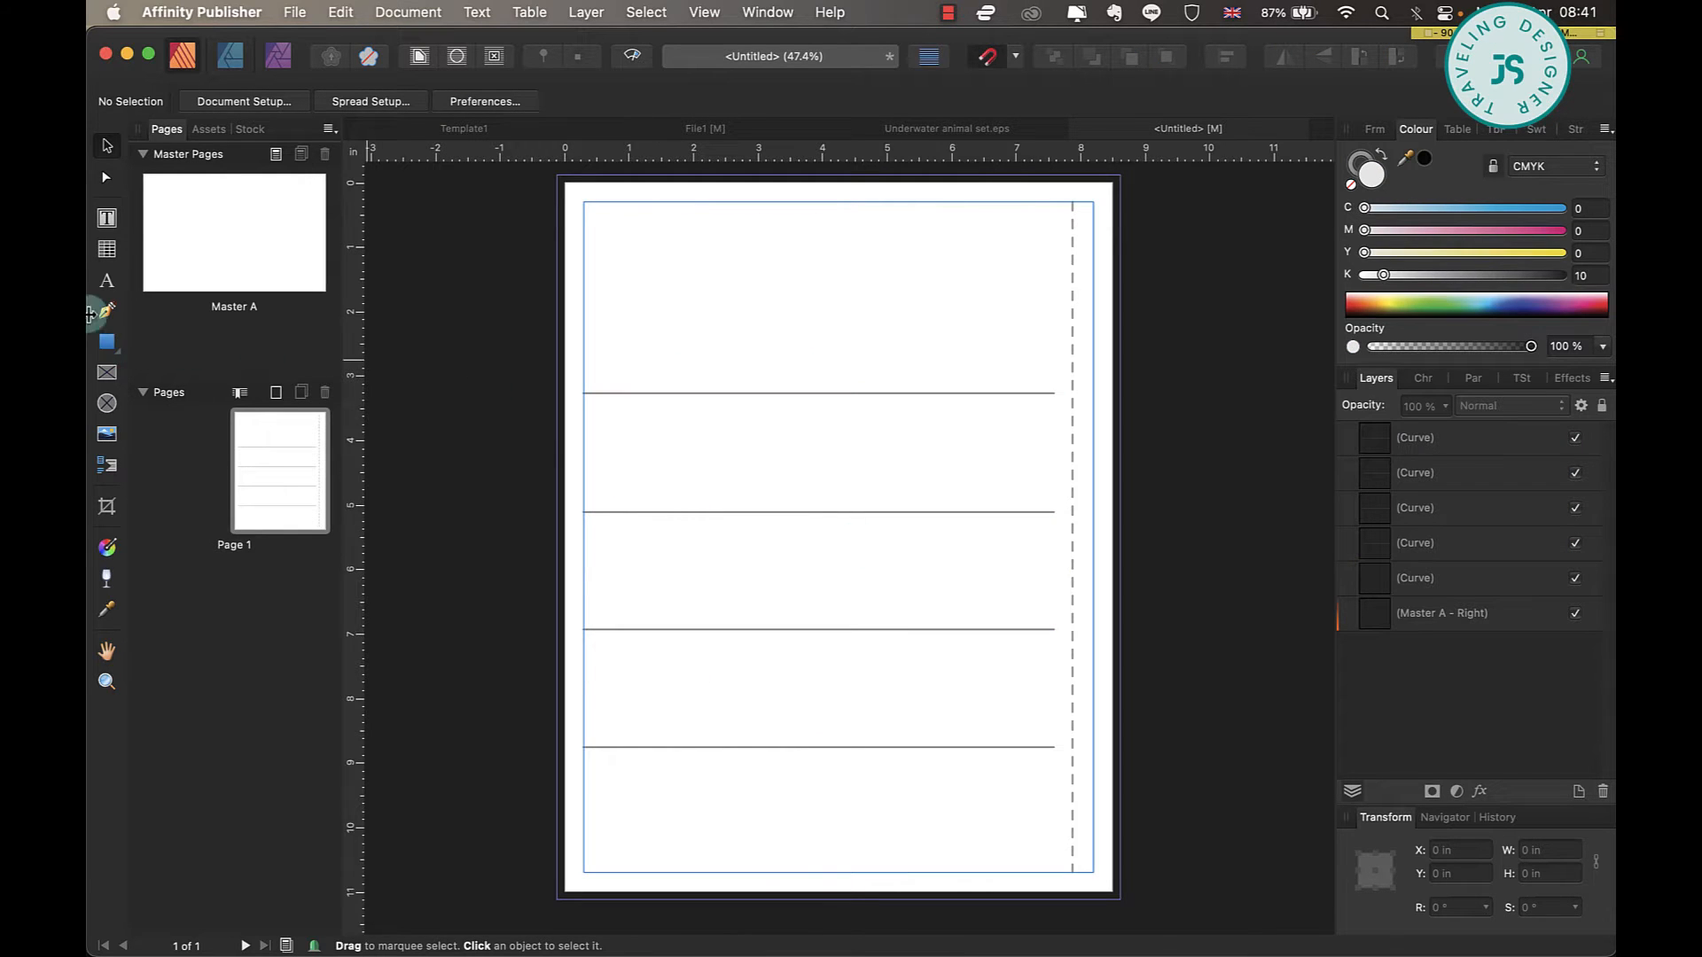
Draw a square of about 1.53 in below the lowest horizontal line, near the left margin, and remove its fill.
{"action": "left_click", "coordinate": [108, 344]}
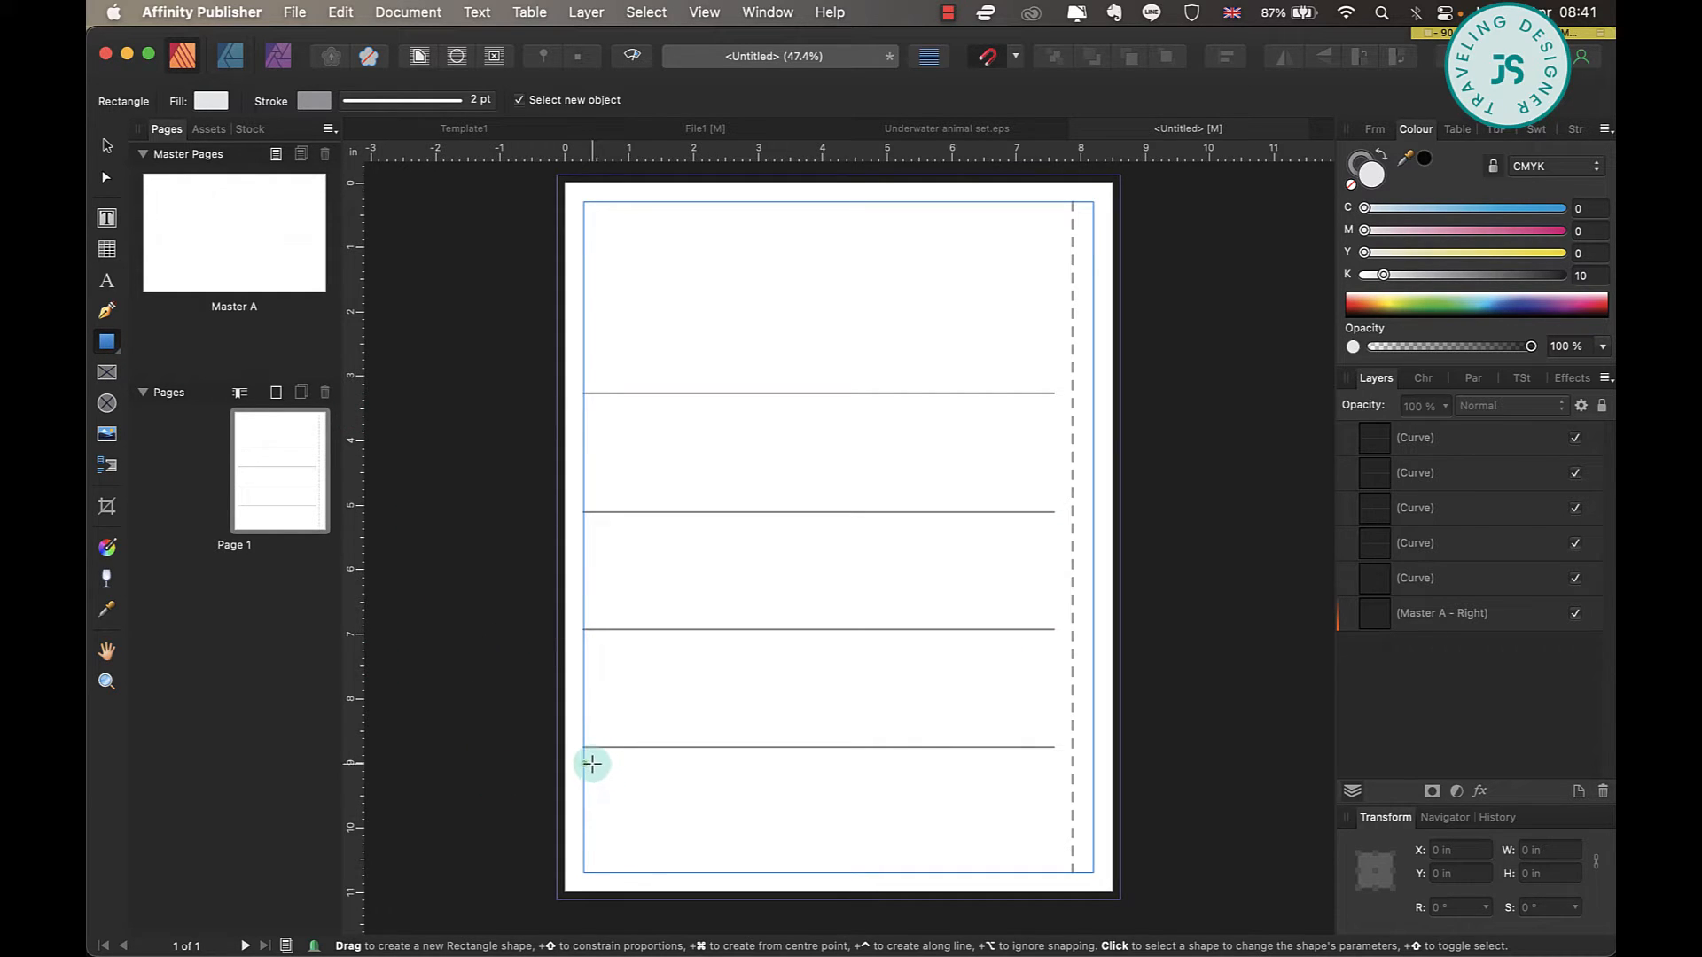
{"action": "left_click_drag", "start_coordinate": [598, 763], "coordinate": [696, 861]}
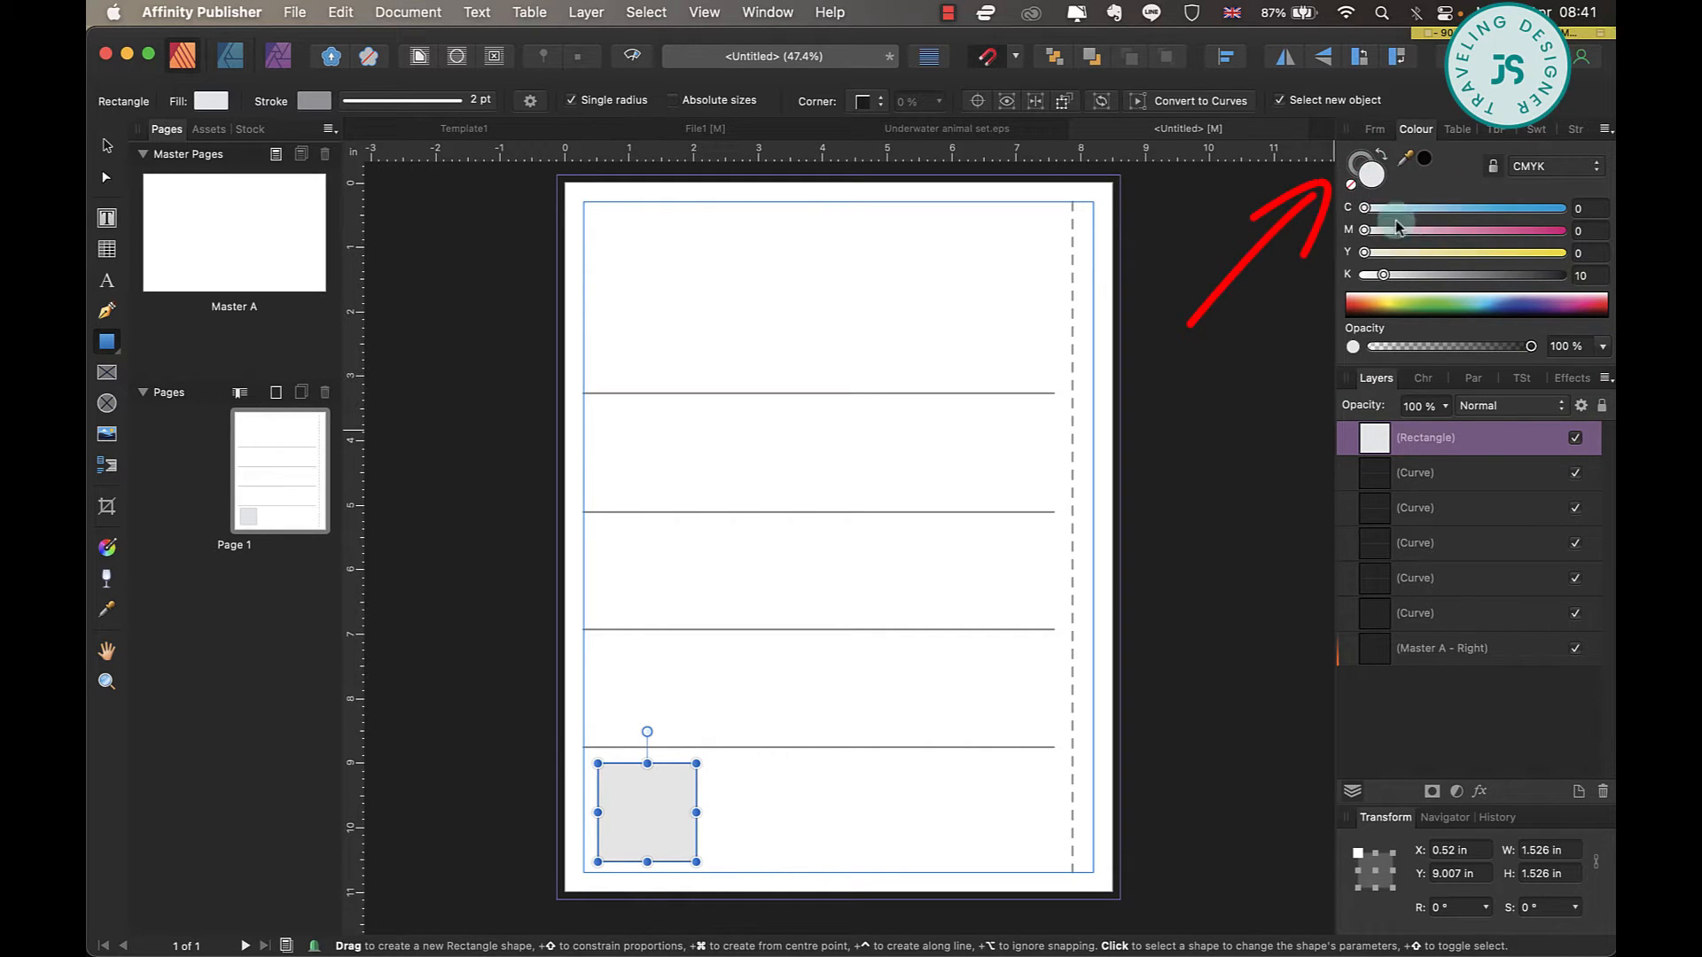
{"action": "left_click", "coordinate": [1351, 187]}
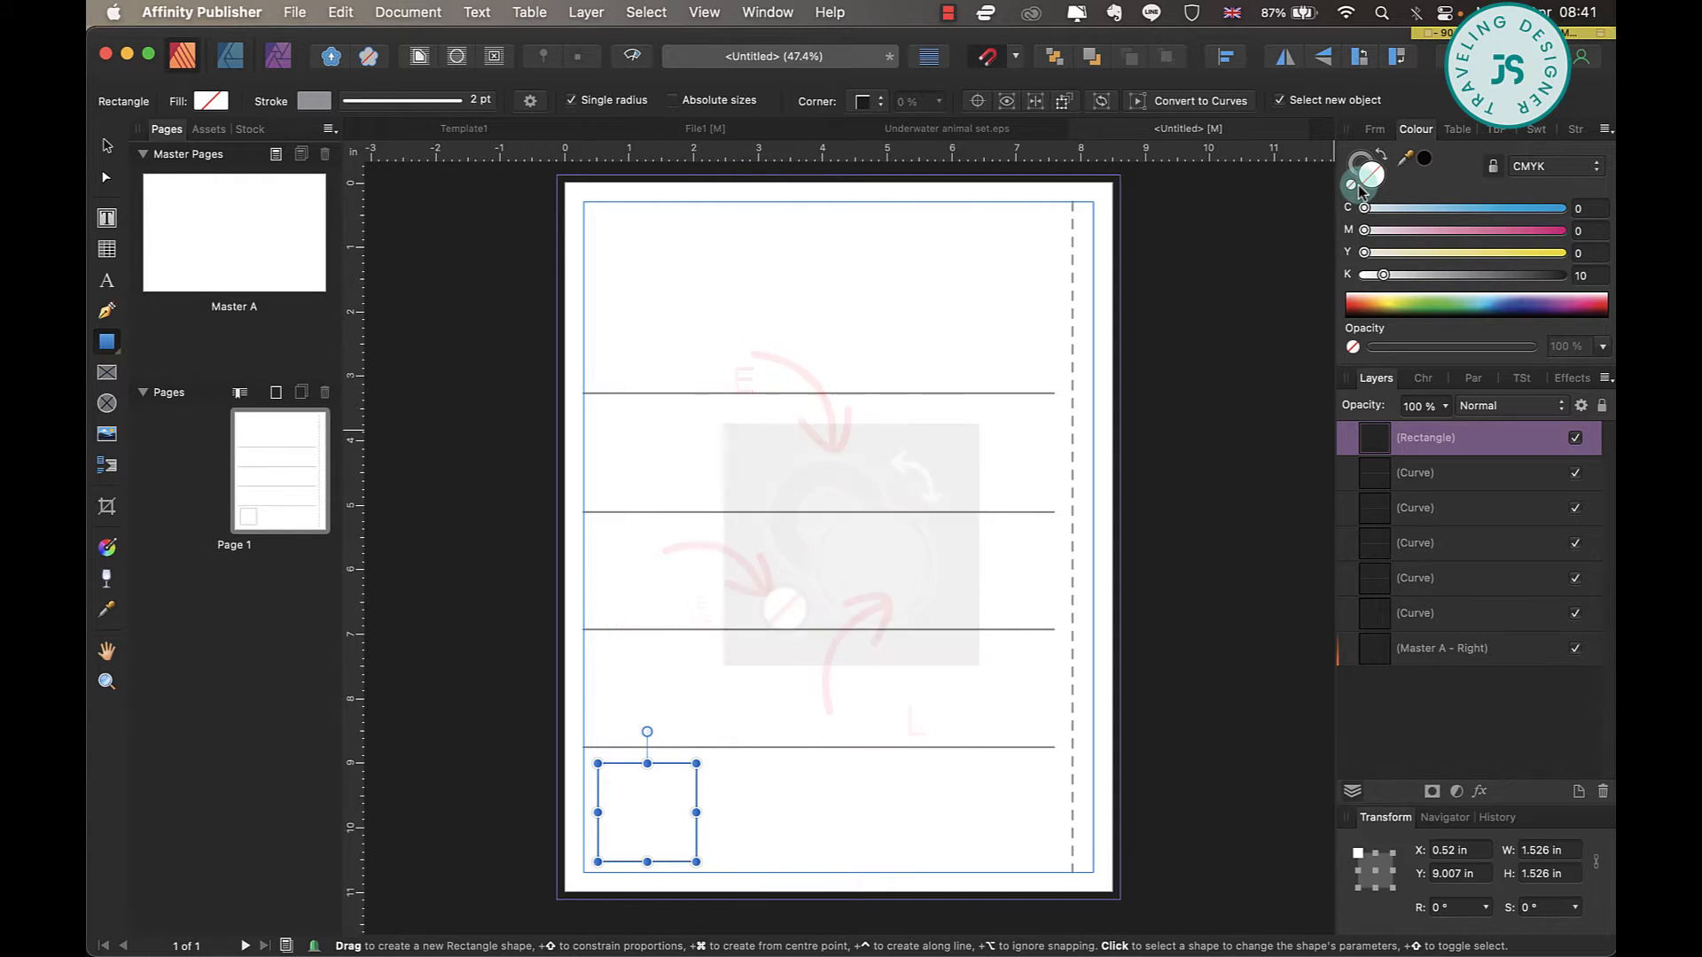
Set the square's stroke to grey with K at about 53 and switch it to a dashed line style.
{"action": "left_click", "coordinate": [1361, 162]}
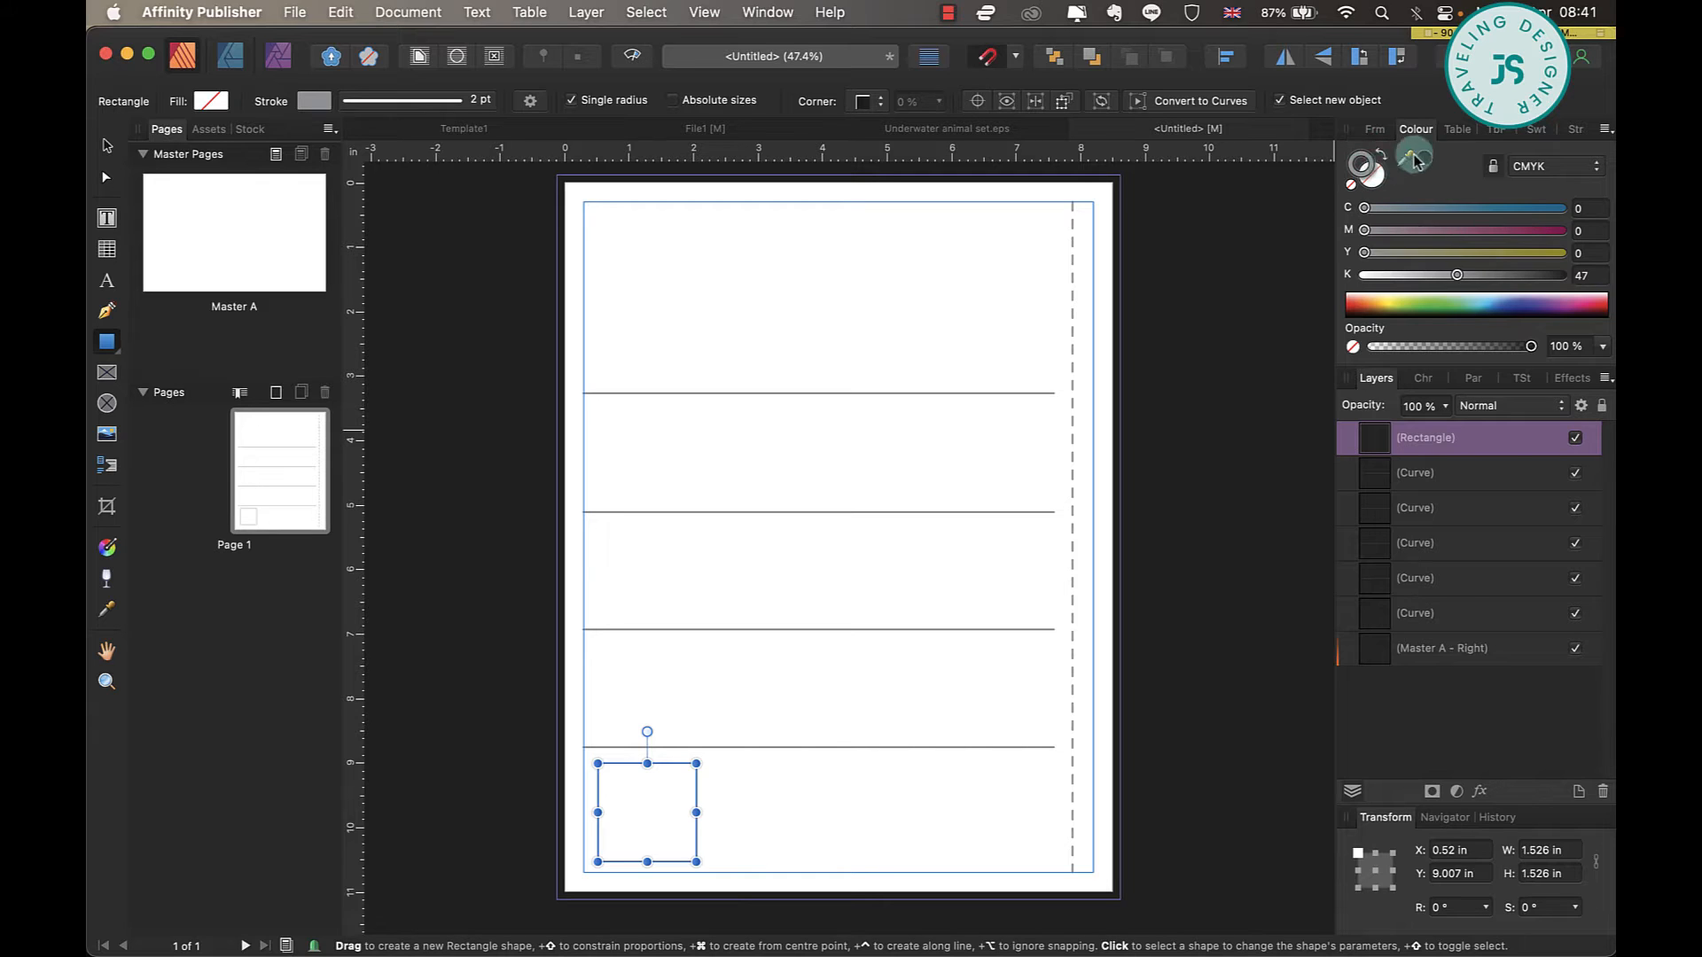
{"action": "mouse_move", "coordinate": [1456, 274]}
{"action": "left_mouse_down"}
{"action": "mouse_move", "coordinate": [1500, 276]}
{"action": "mouse_move", "coordinate": [1466, 281]}
{"action": "left_mouse_up"}
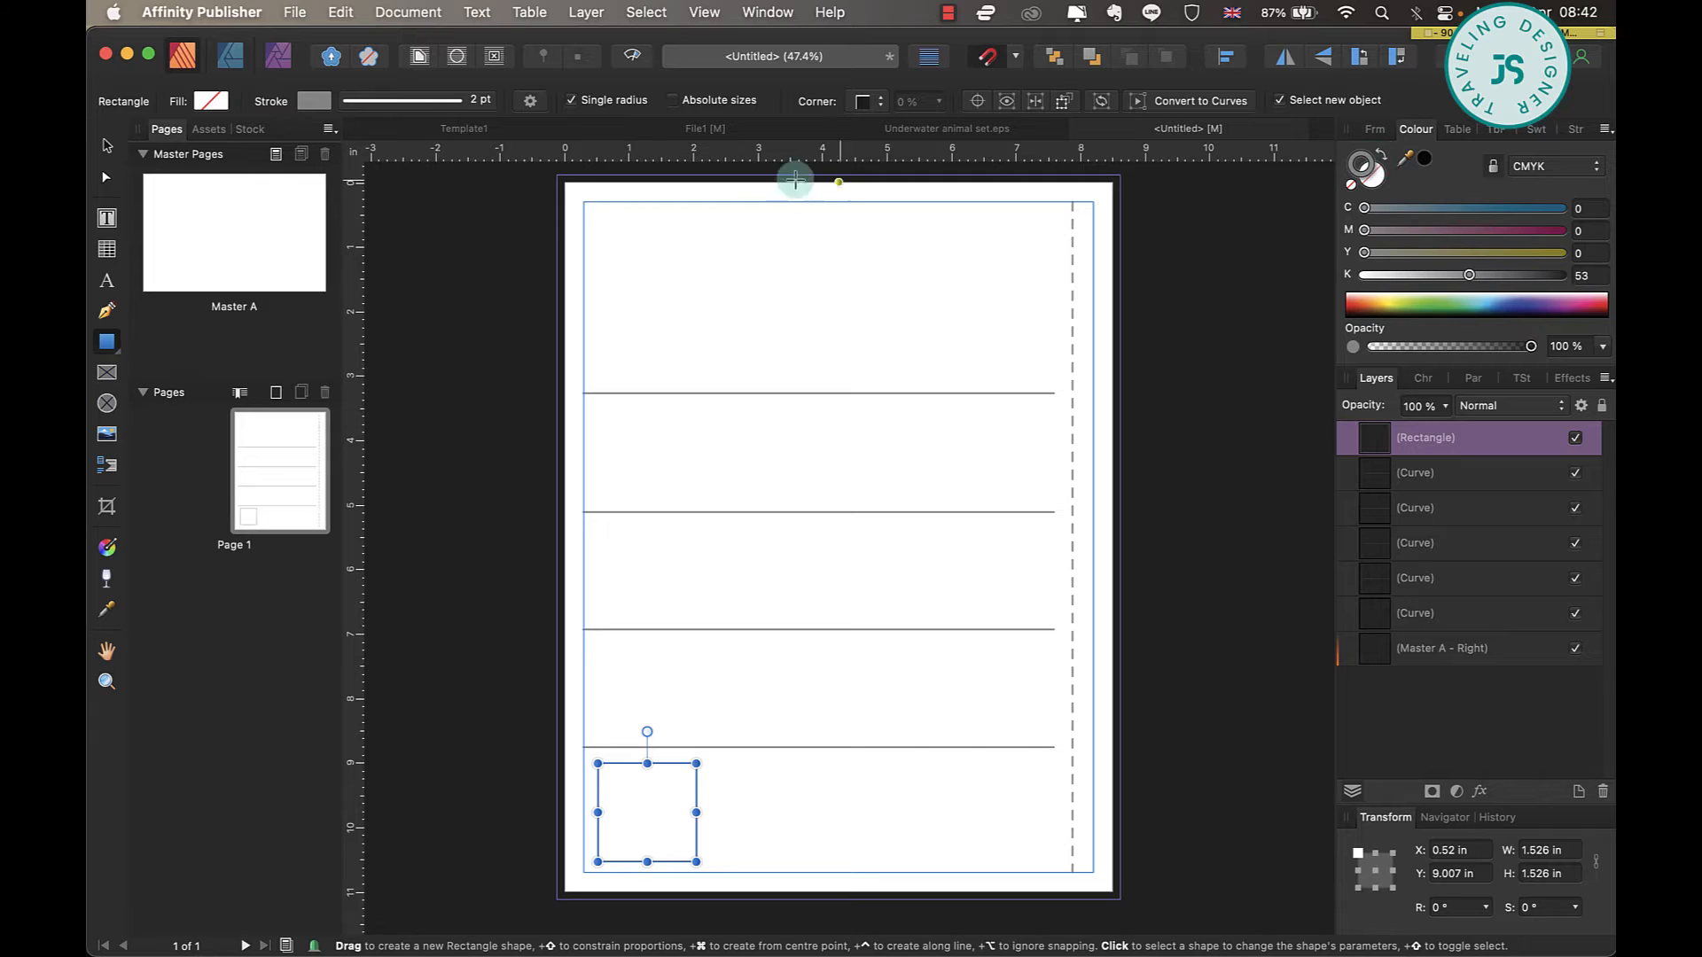
{"action": "left_click", "coordinate": [408, 101]}
{"action": "left_click", "coordinate": [407, 137]}
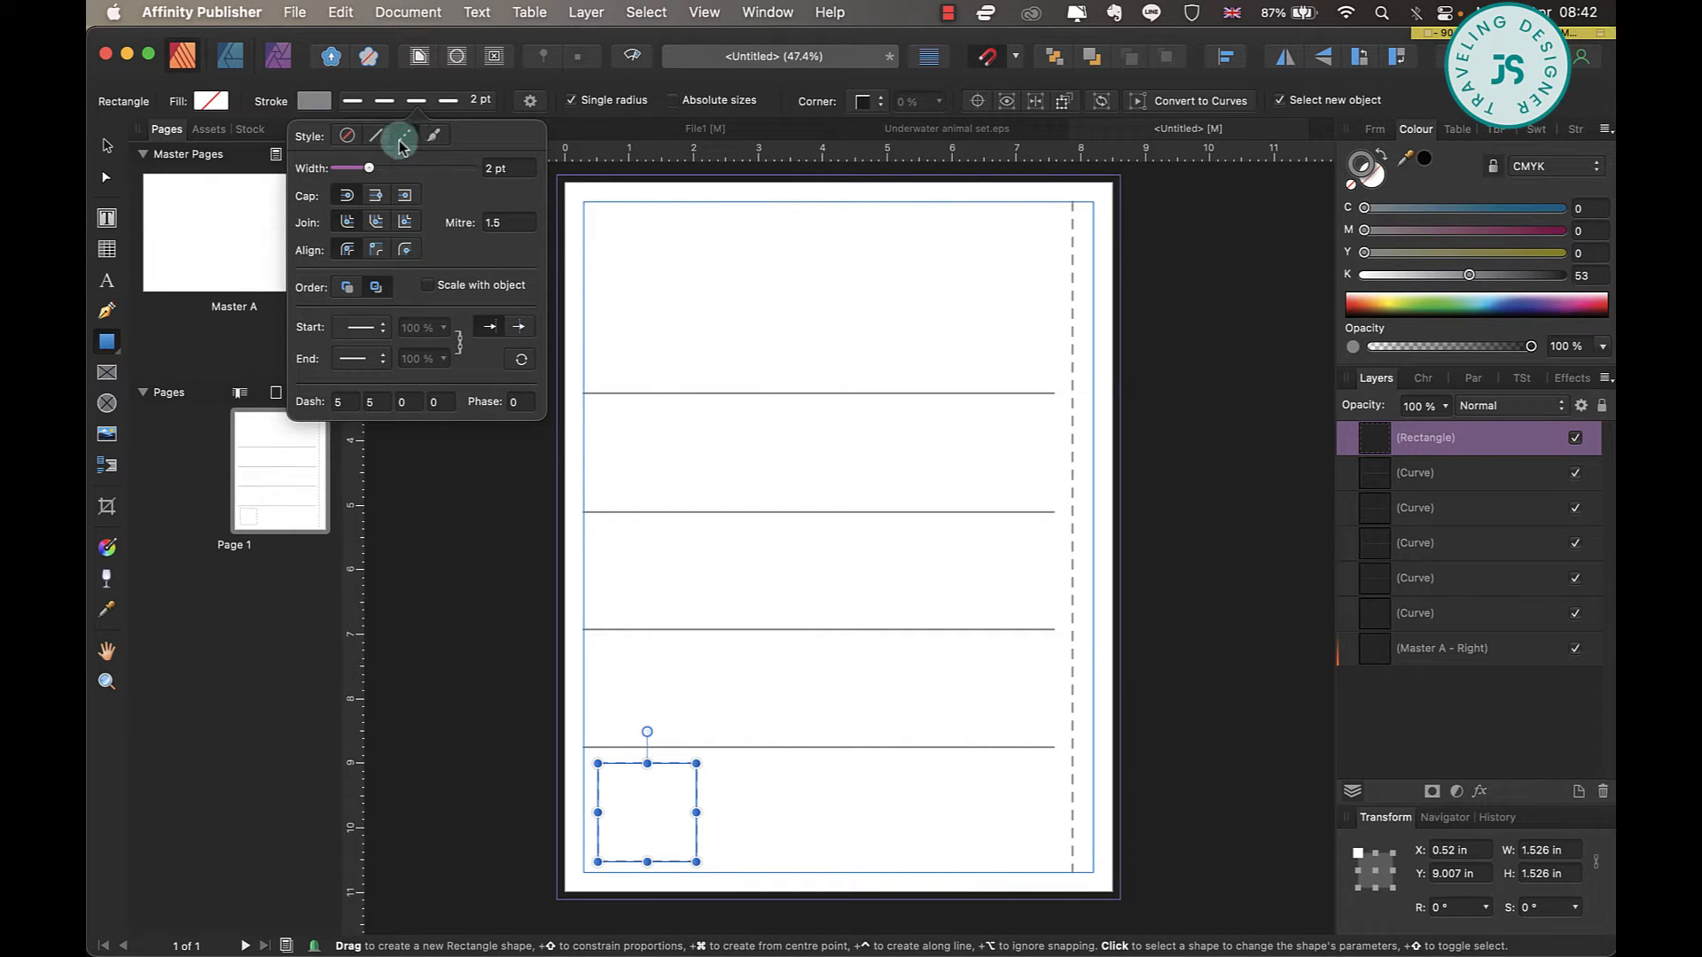
{"action": "left_click", "coordinate": [109, 149]}
{"action": "left_click", "coordinate": [828, 801]}
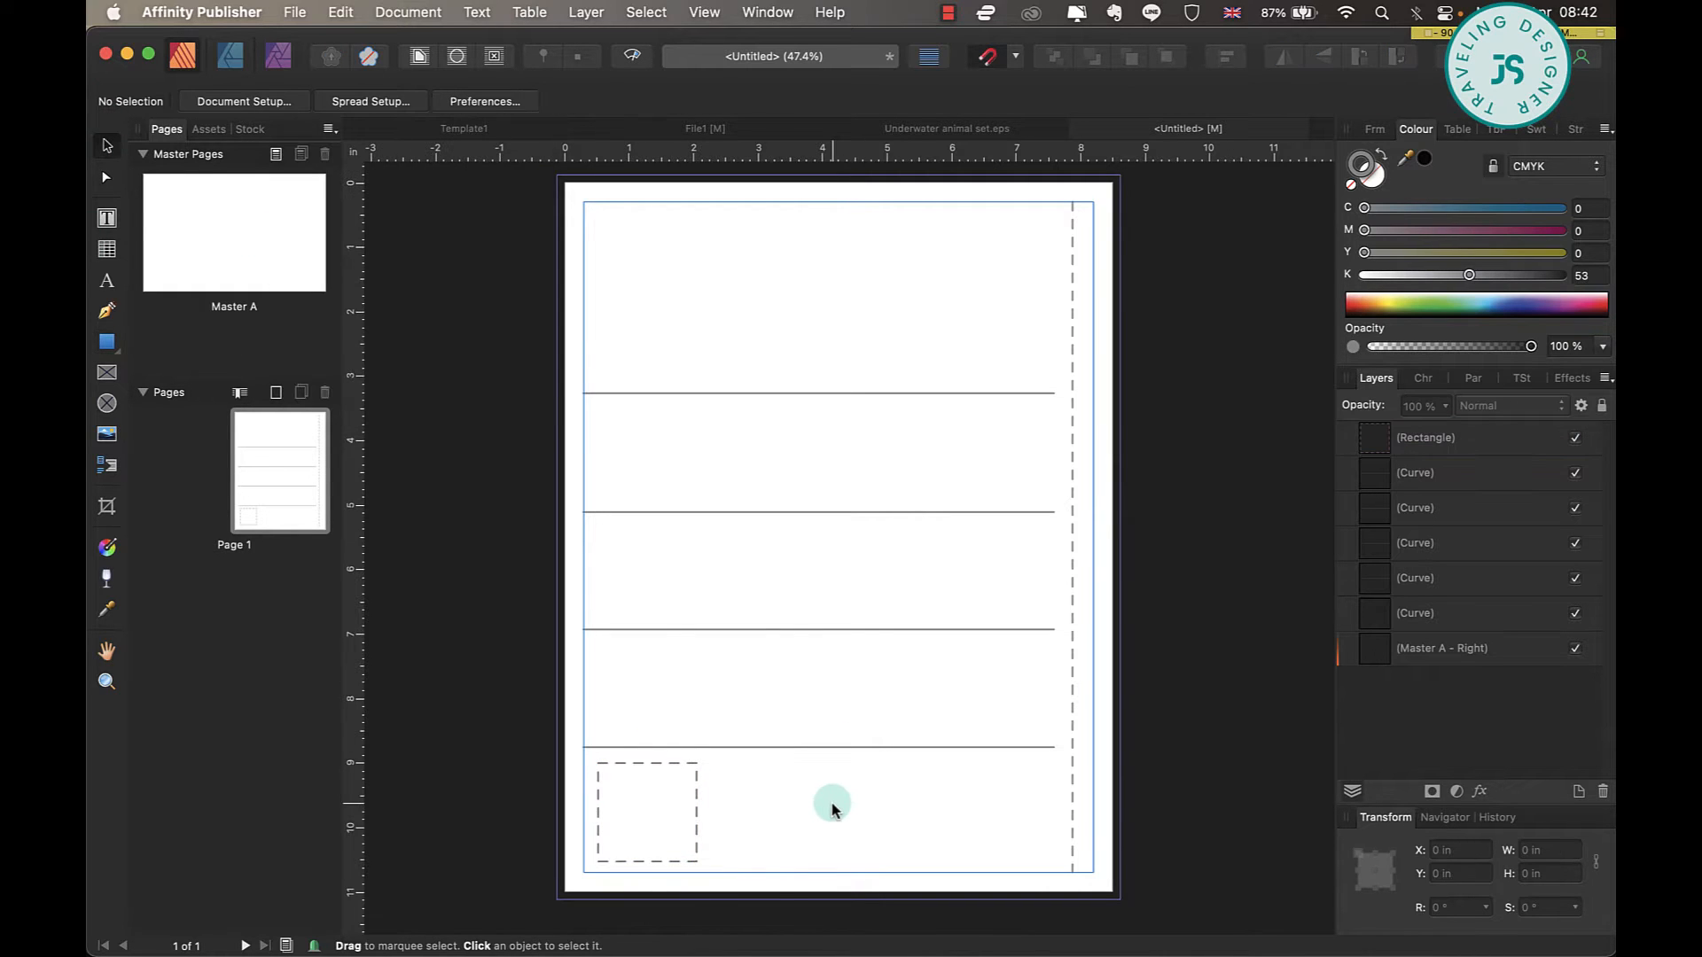
Duplicate the dashed square into an evenly spaced row of four, with one more copy above the lowest line's right end.
{"action": "left_click", "coordinate": [695, 838]}
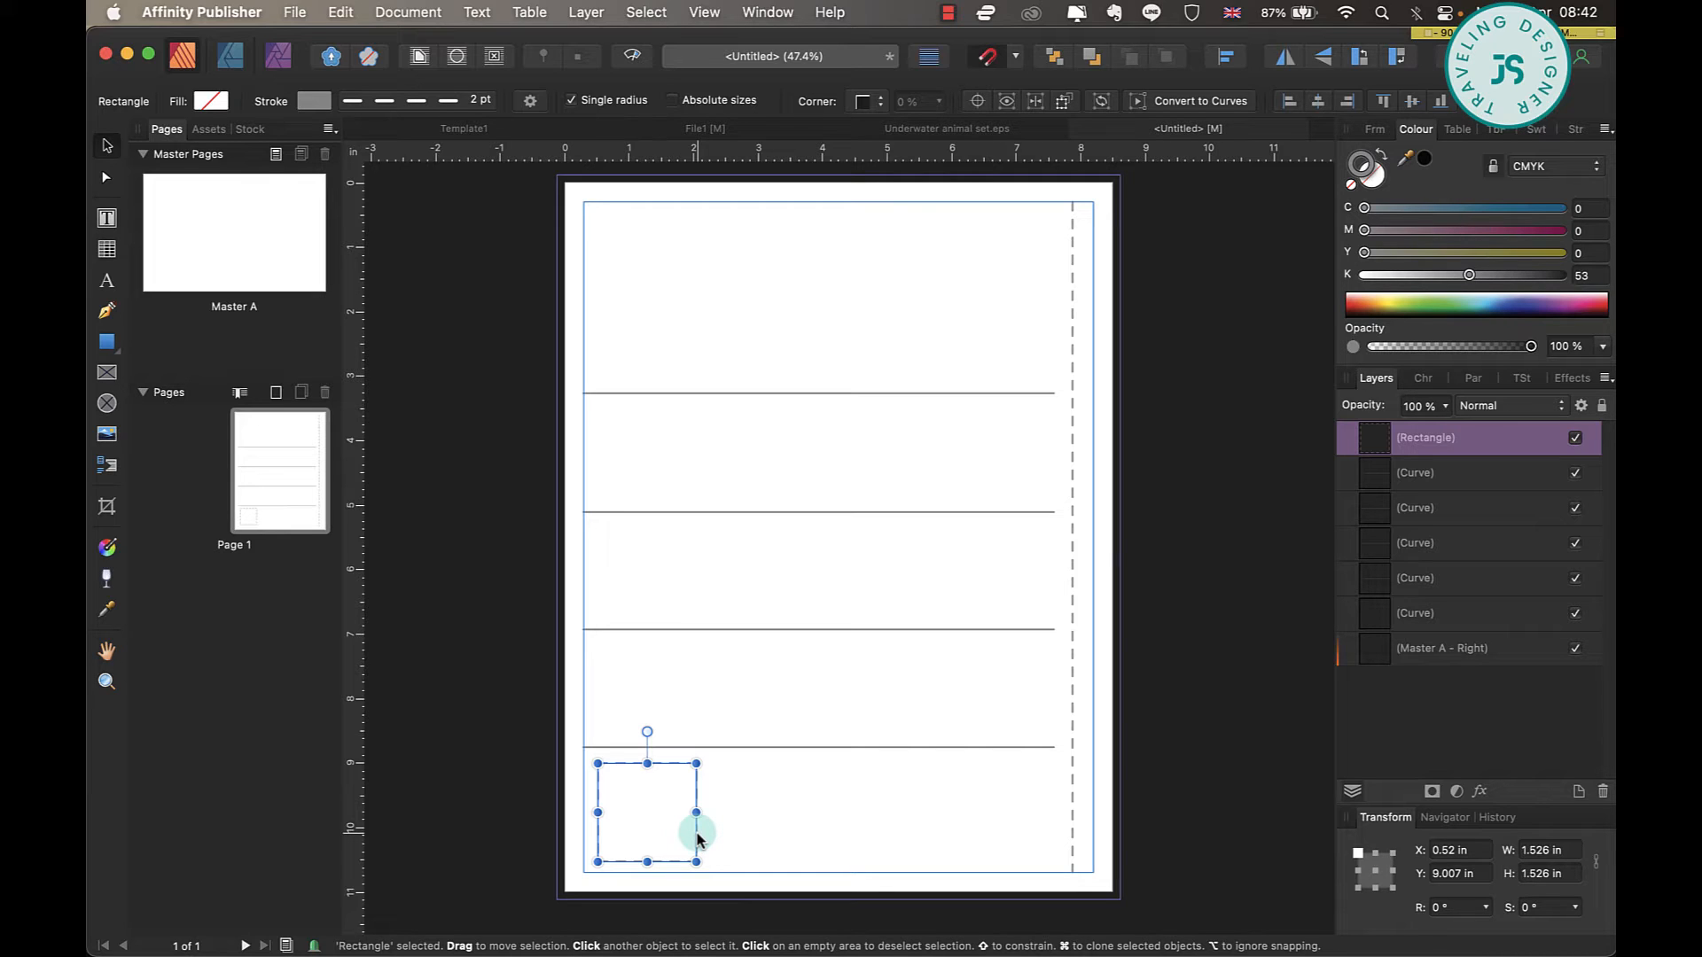
{"action": "left_click_drag", "start_coordinate": [696, 836], "coordinate": [824, 835]}
{"action": "left_click", "coordinate": [711, 835], "text": "shift"}
{"action": "left_click_drag", "start_coordinate": [713, 834], "coordinate": [929, 824]}
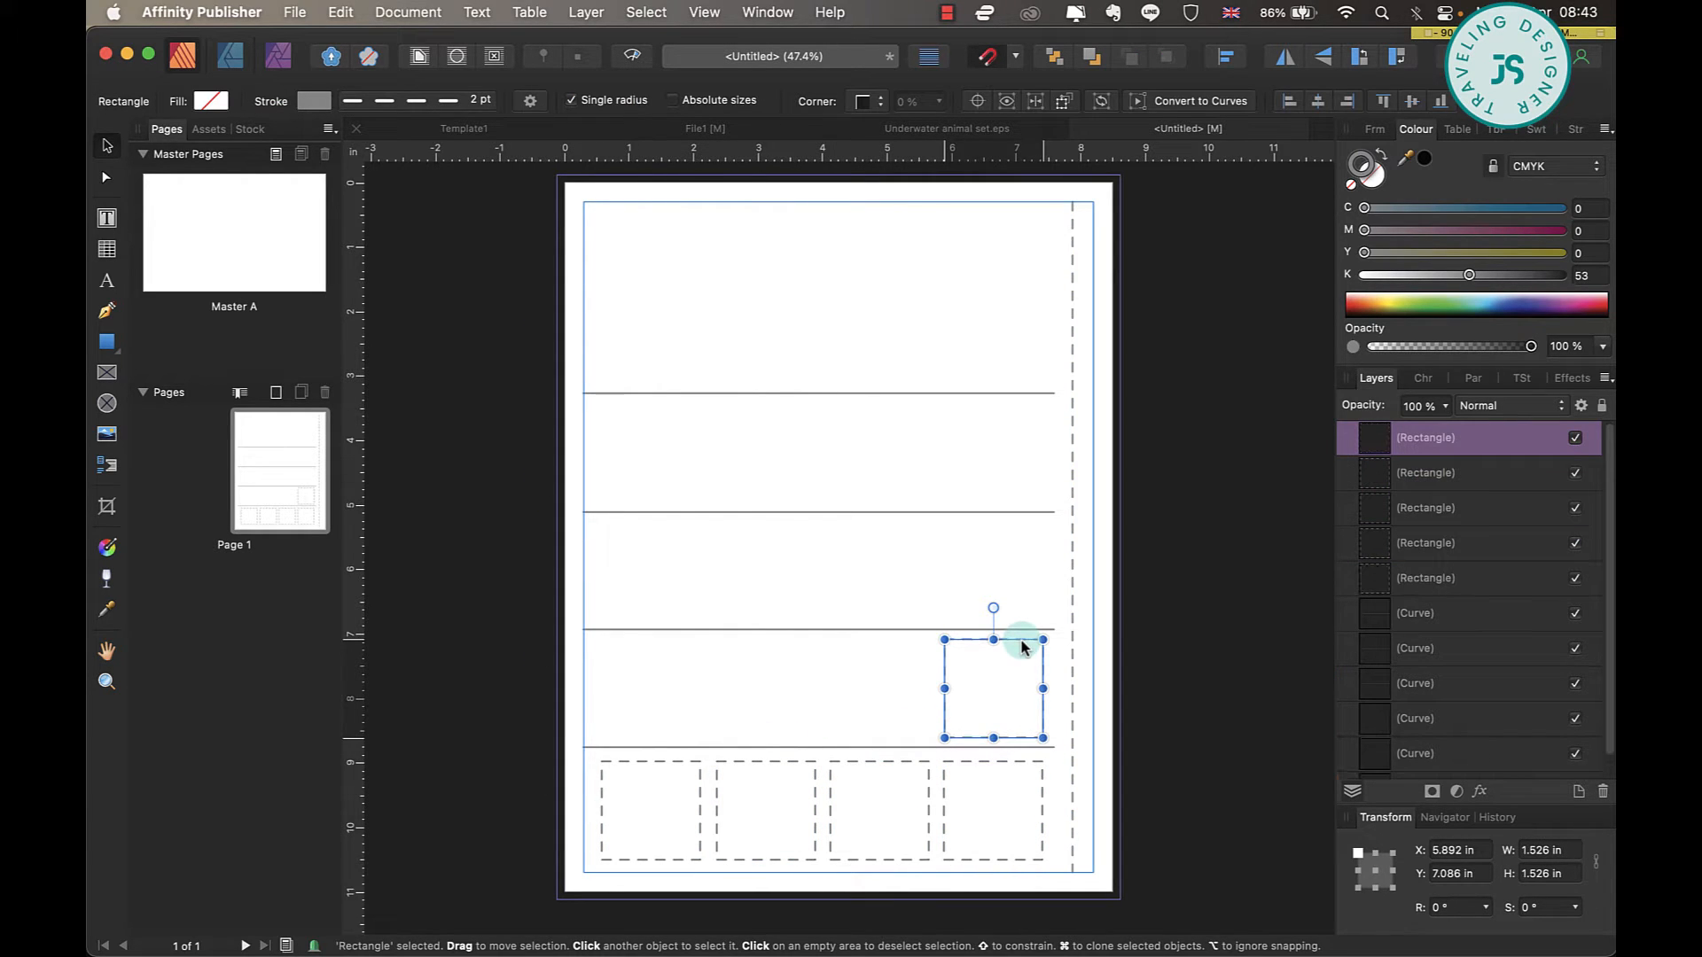
Give the upper square a solid outline and copy it upward so each of the four rows ends with an answer box.
{"action": "left_click", "coordinate": [416, 101]}
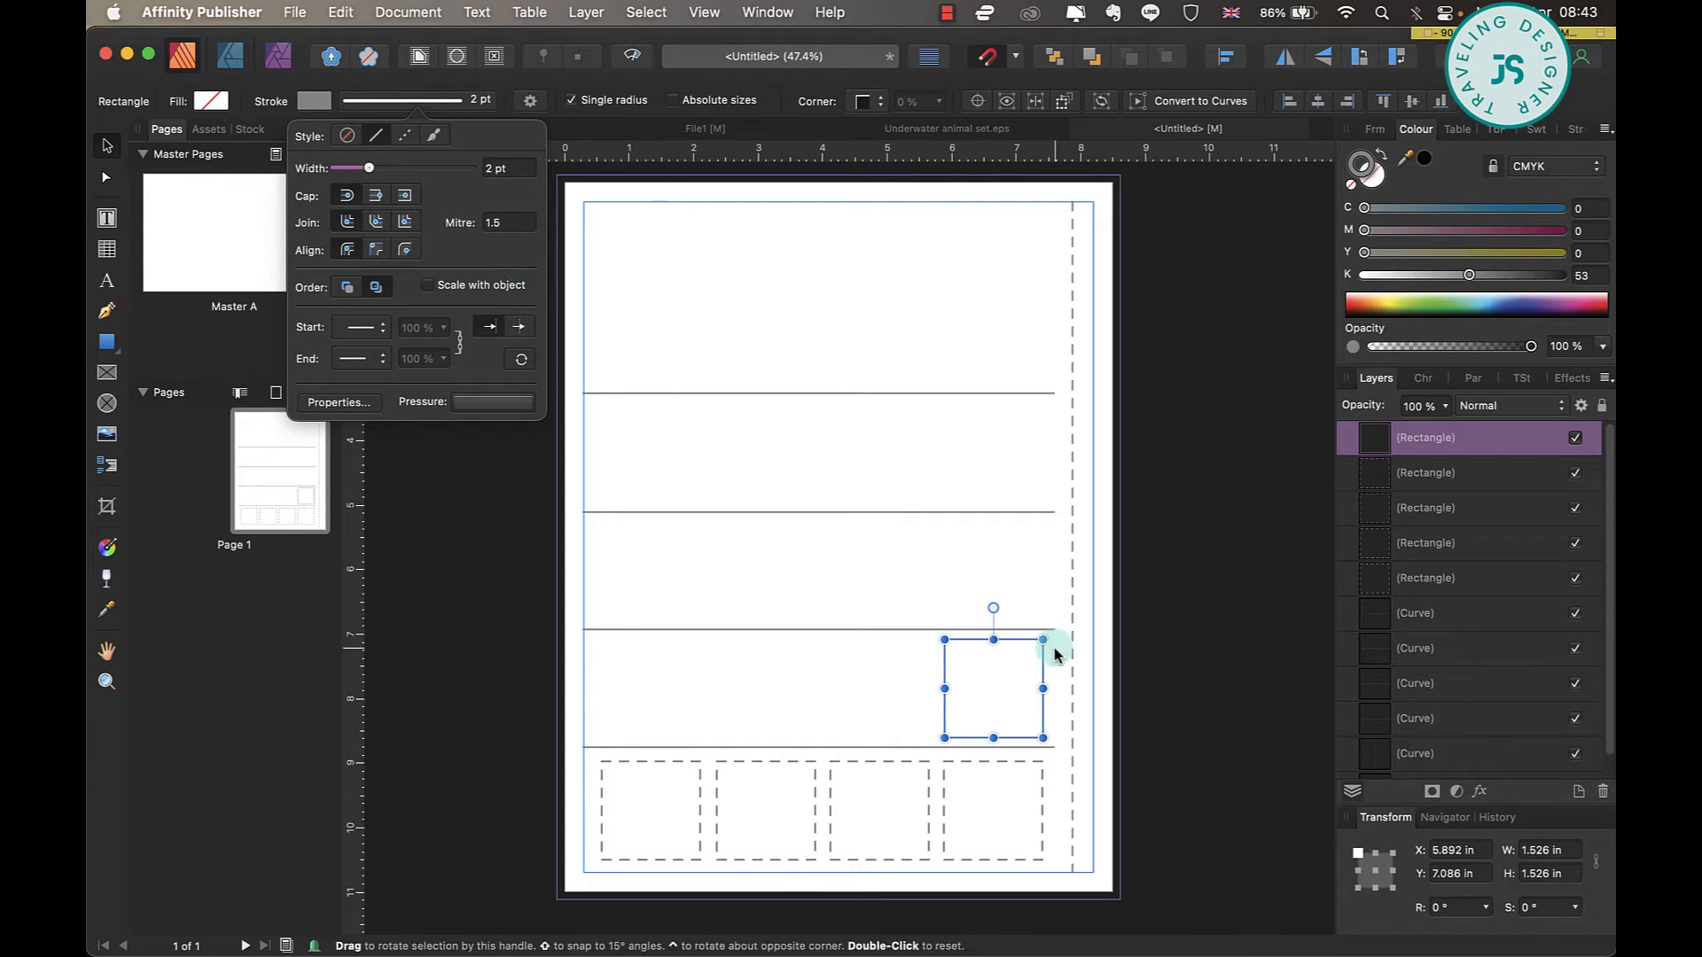
{"action": "mouse_move", "coordinate": [1025, 647]}
{"action": "left_mouse_down"}
{"action": "mouse_move", "coordinate": [1026, 398]}
{"action": "mouse_move", "coordinate": [1024, 414]}
{"action": "left_mouse_up"}
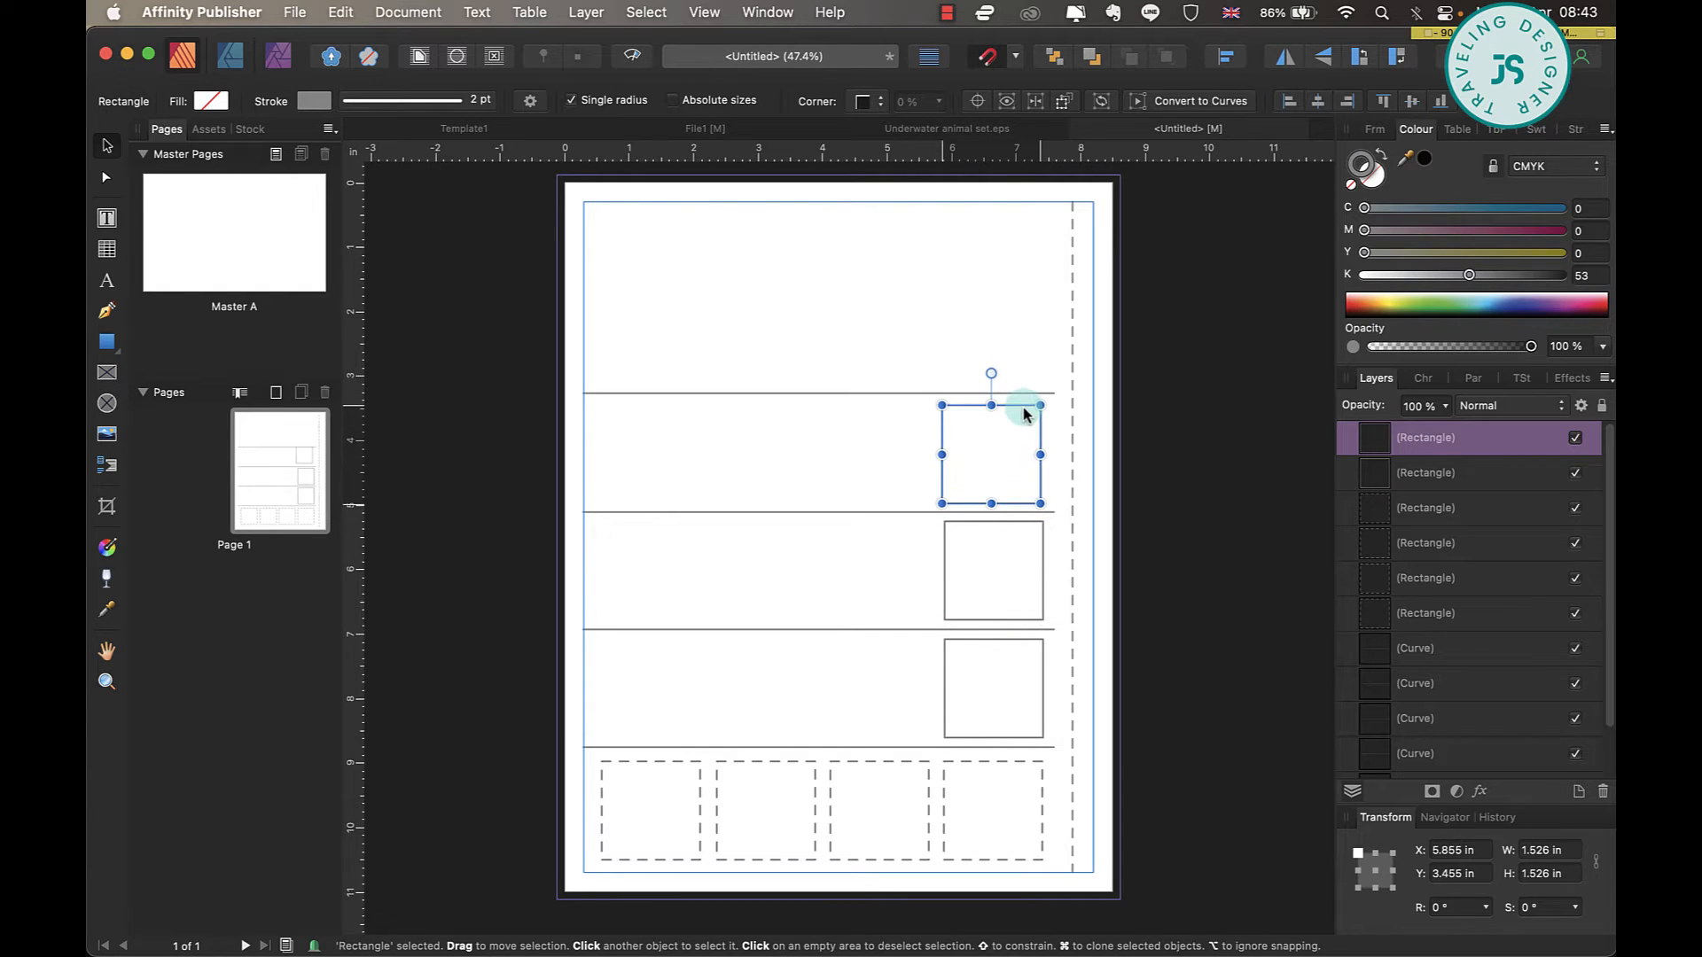
{"action": "key", "text": "super+j"}
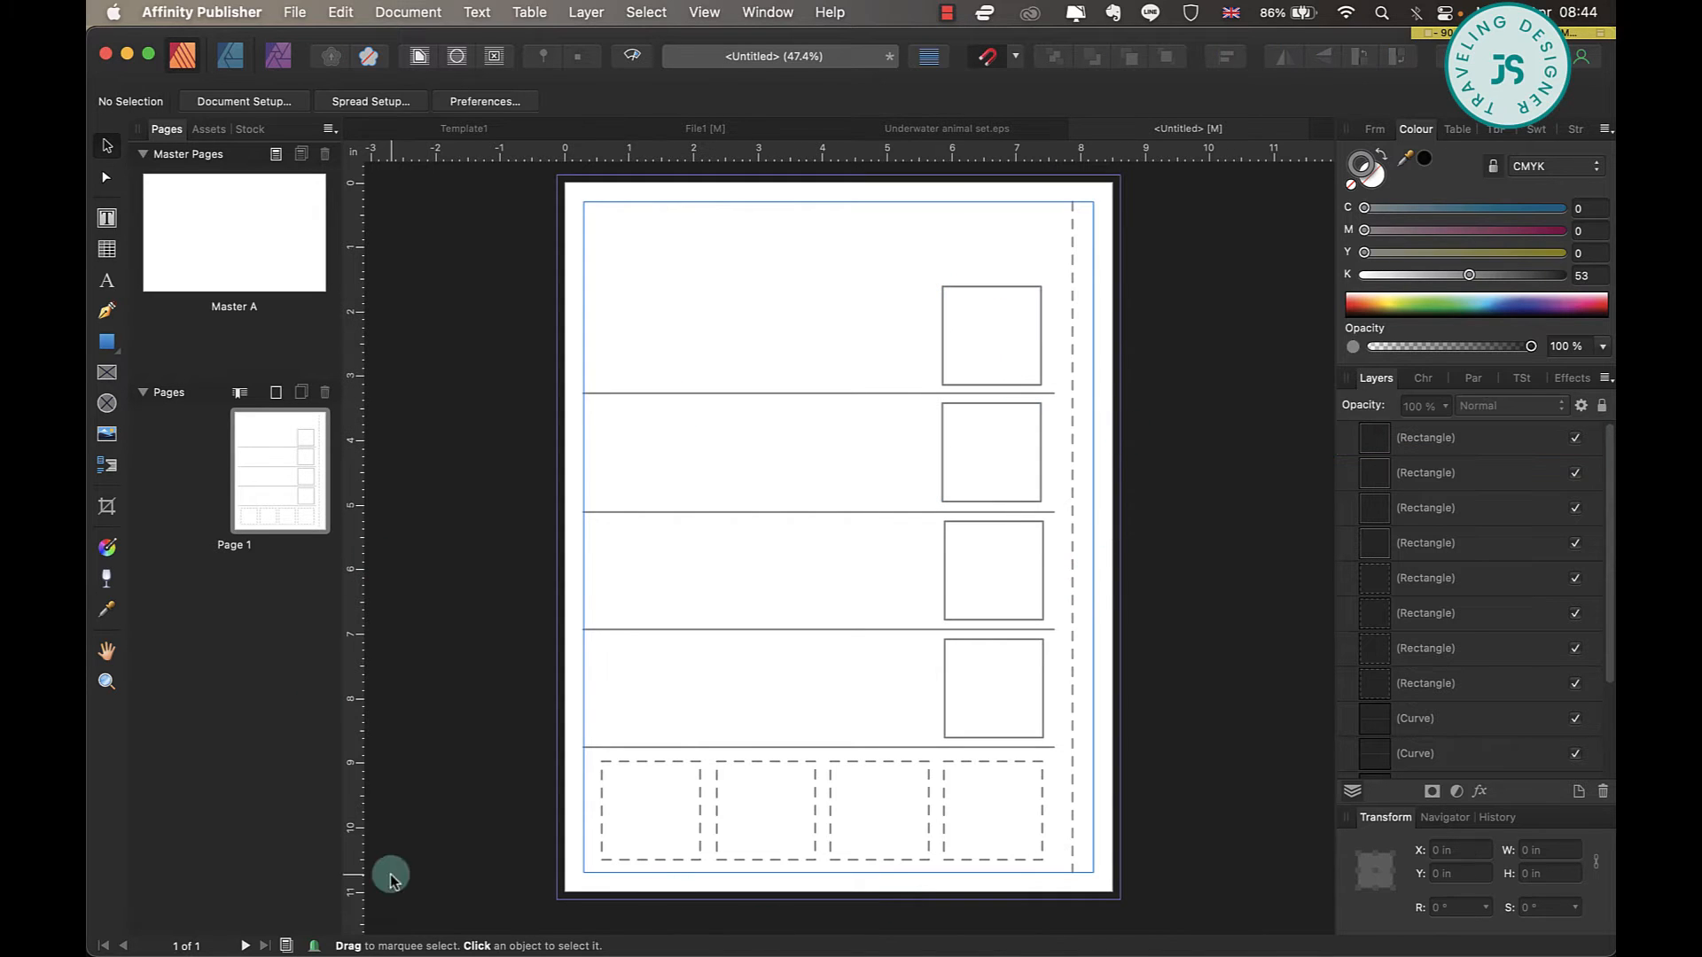
{"action": "left_click", "coordinate": [632, 56]}
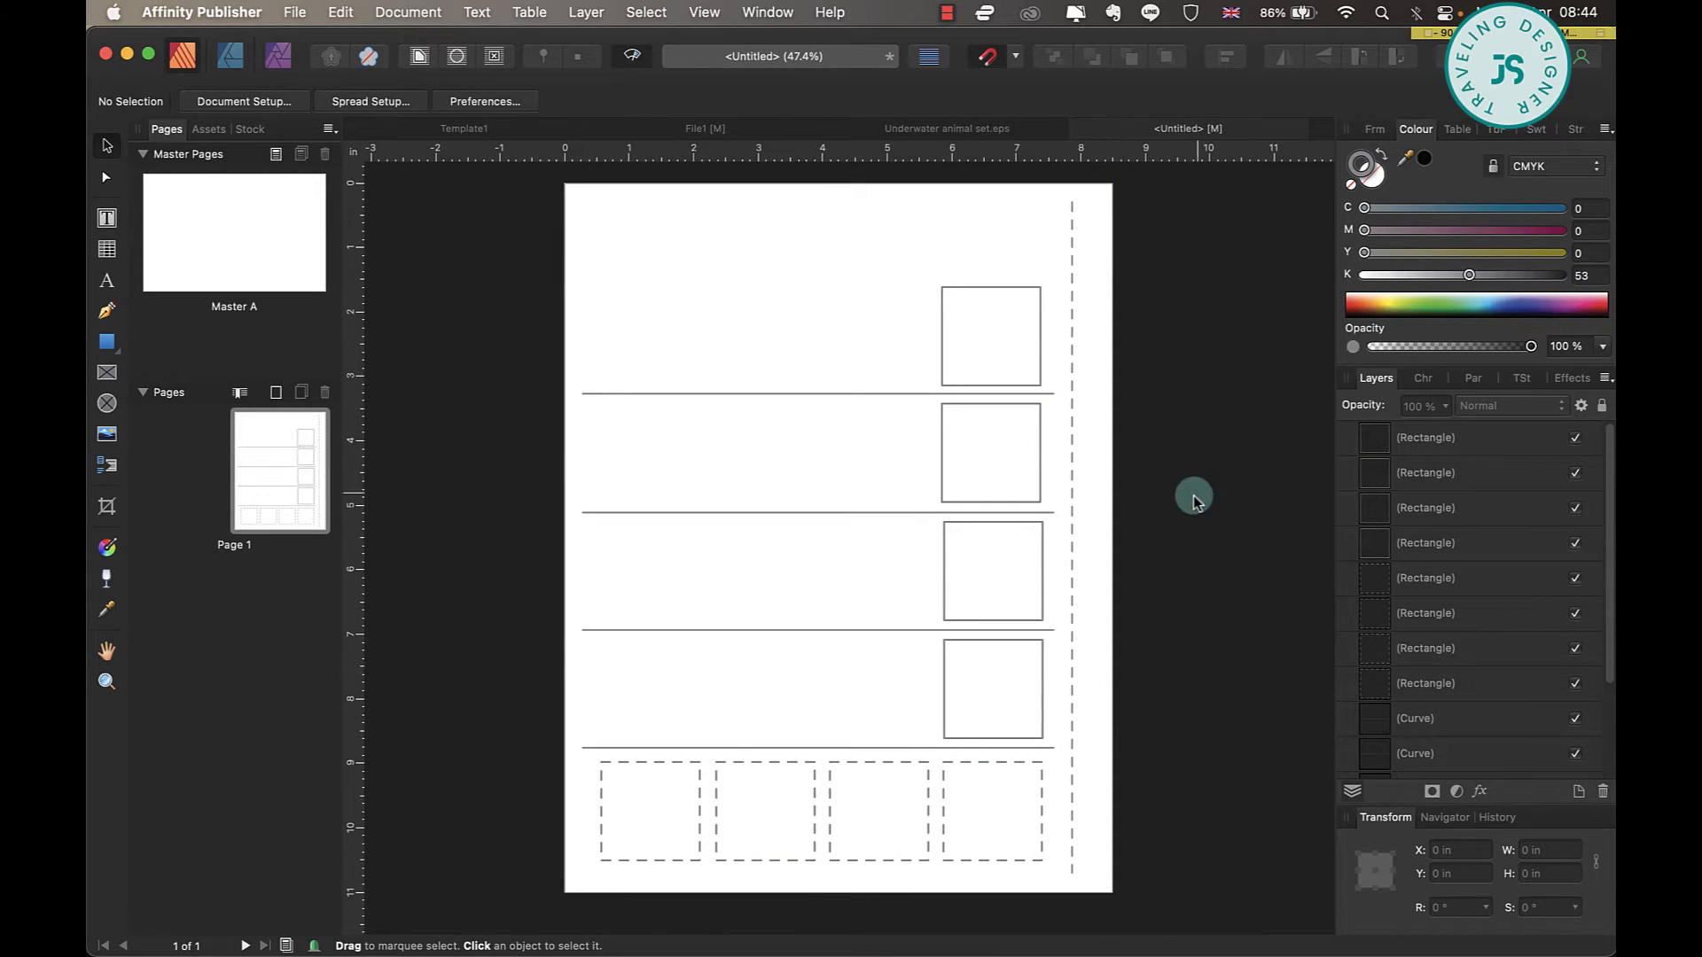
{"action": "key", "text": "ctrl+w"}
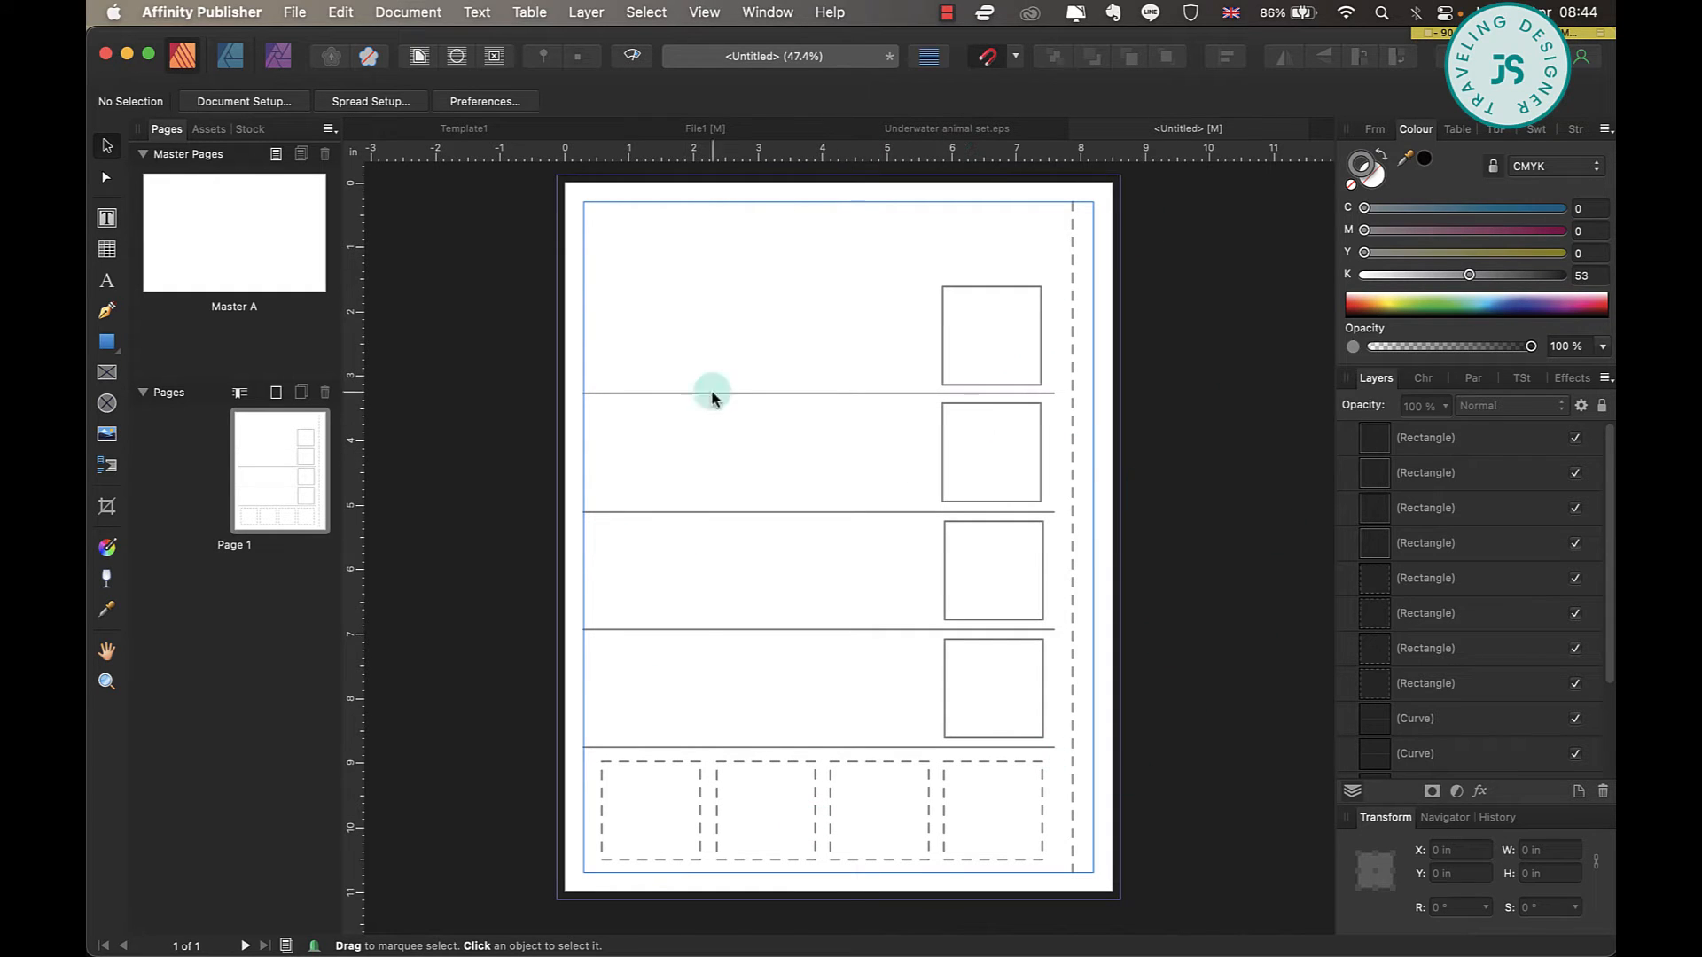
Duplicate page 1 twice to make a three-page document with the same worksheet layout.
{"action": "left_click", "coordinate": [309, 458]}
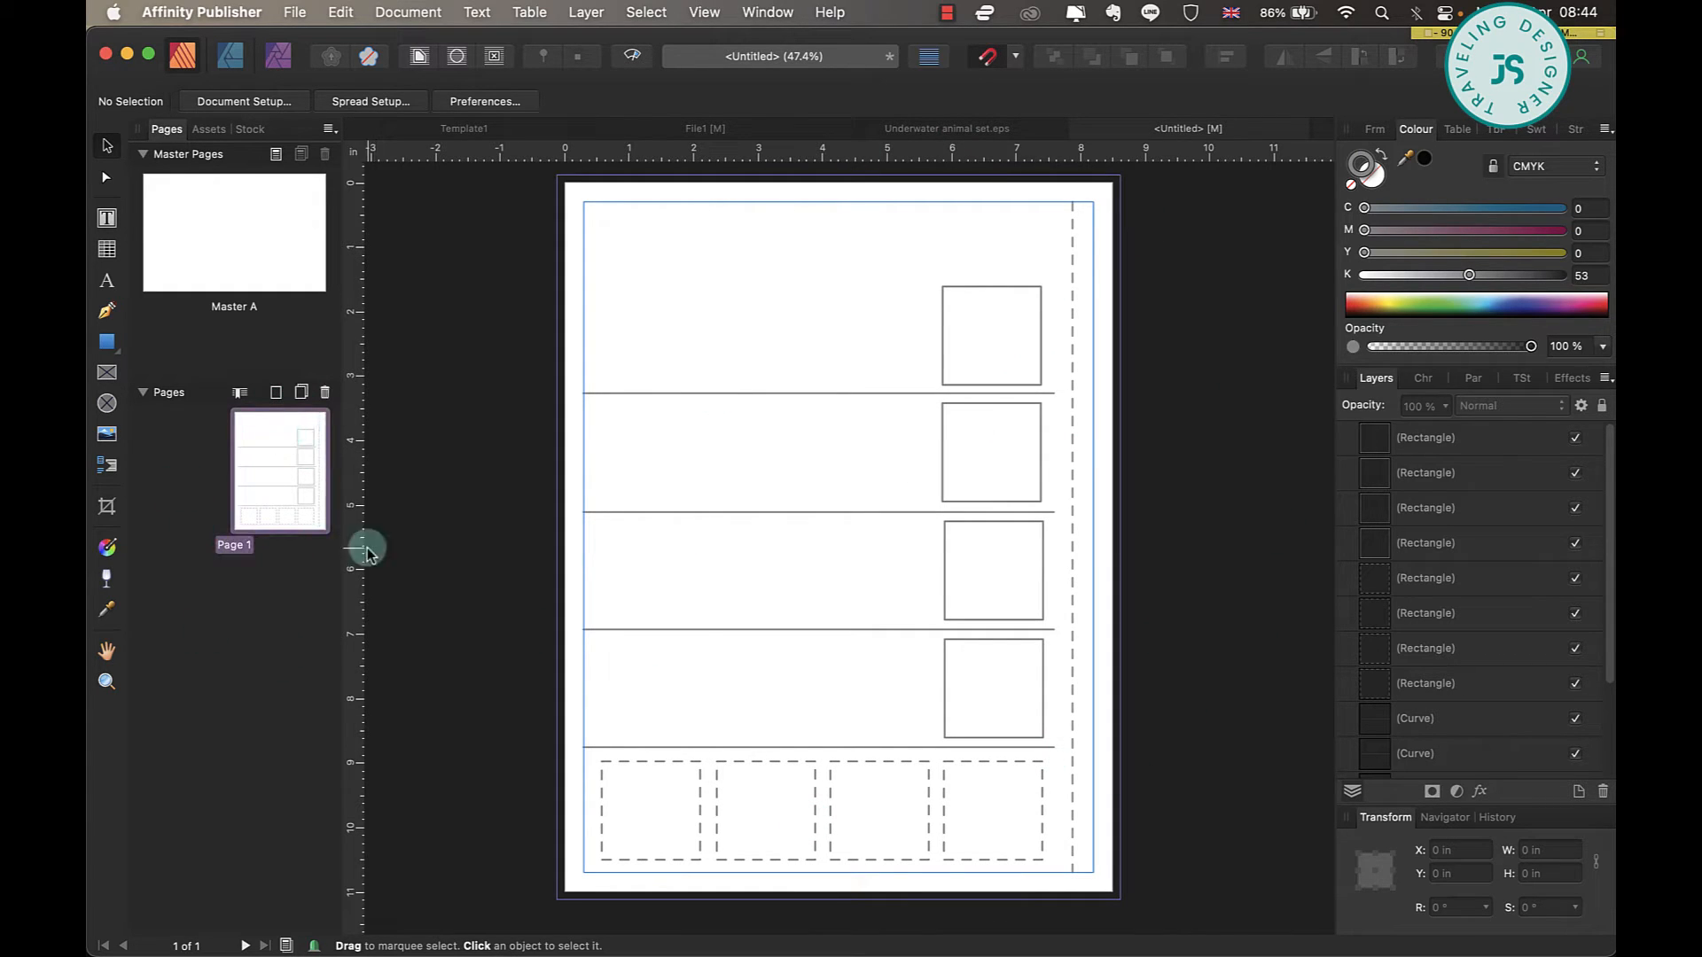
{"action": "left_click", "coordinate": [302, 392]}
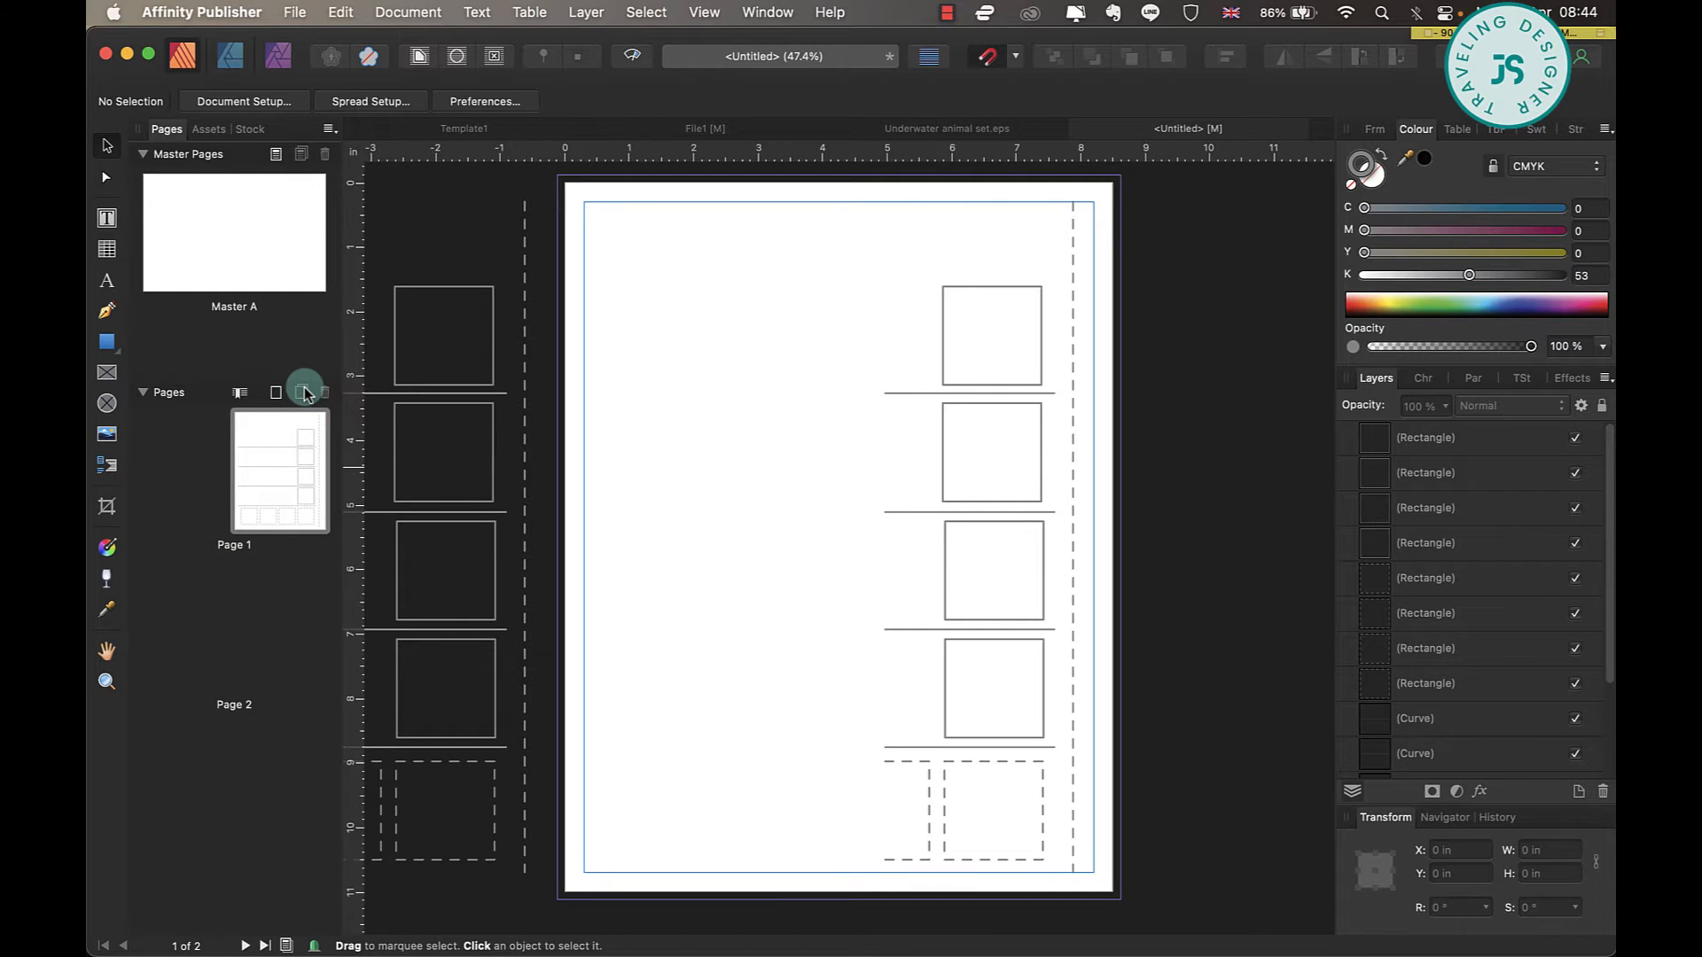
{"action": "left_click", "coordinate": [302, 392]}
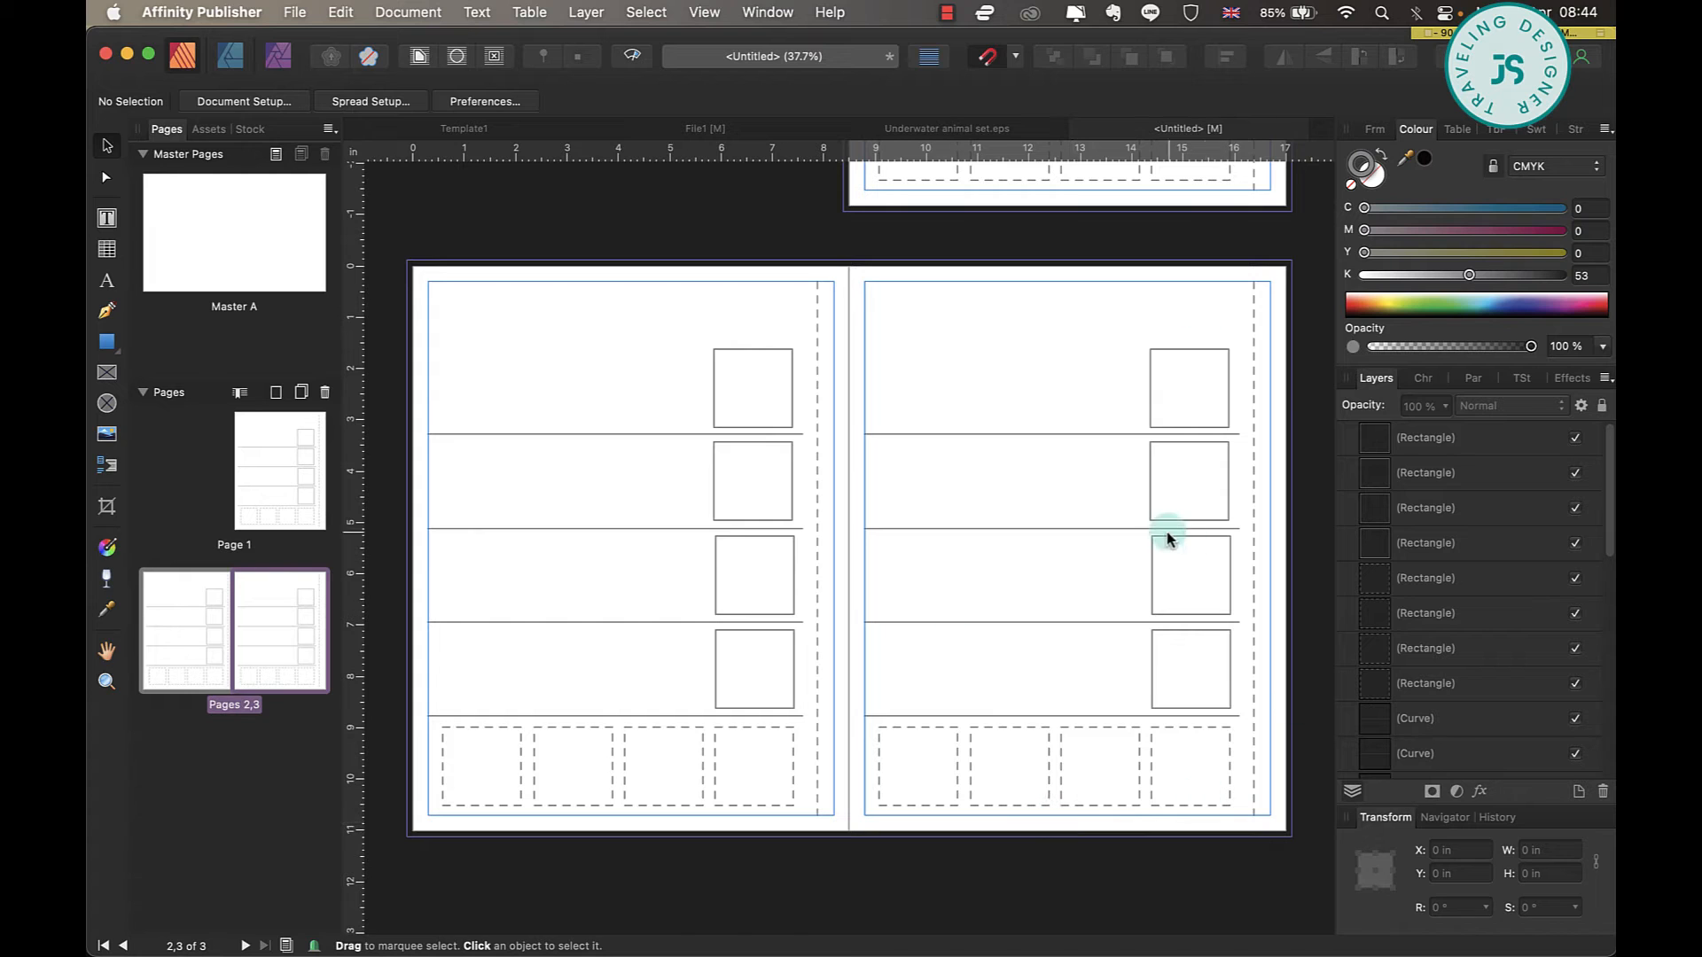
Group all lines and boxes on page 3 and flip the group horizontally.
{"action": "left_click_drag", "start_coordinate": [1300, 257], "coordinate": [867, 882]}
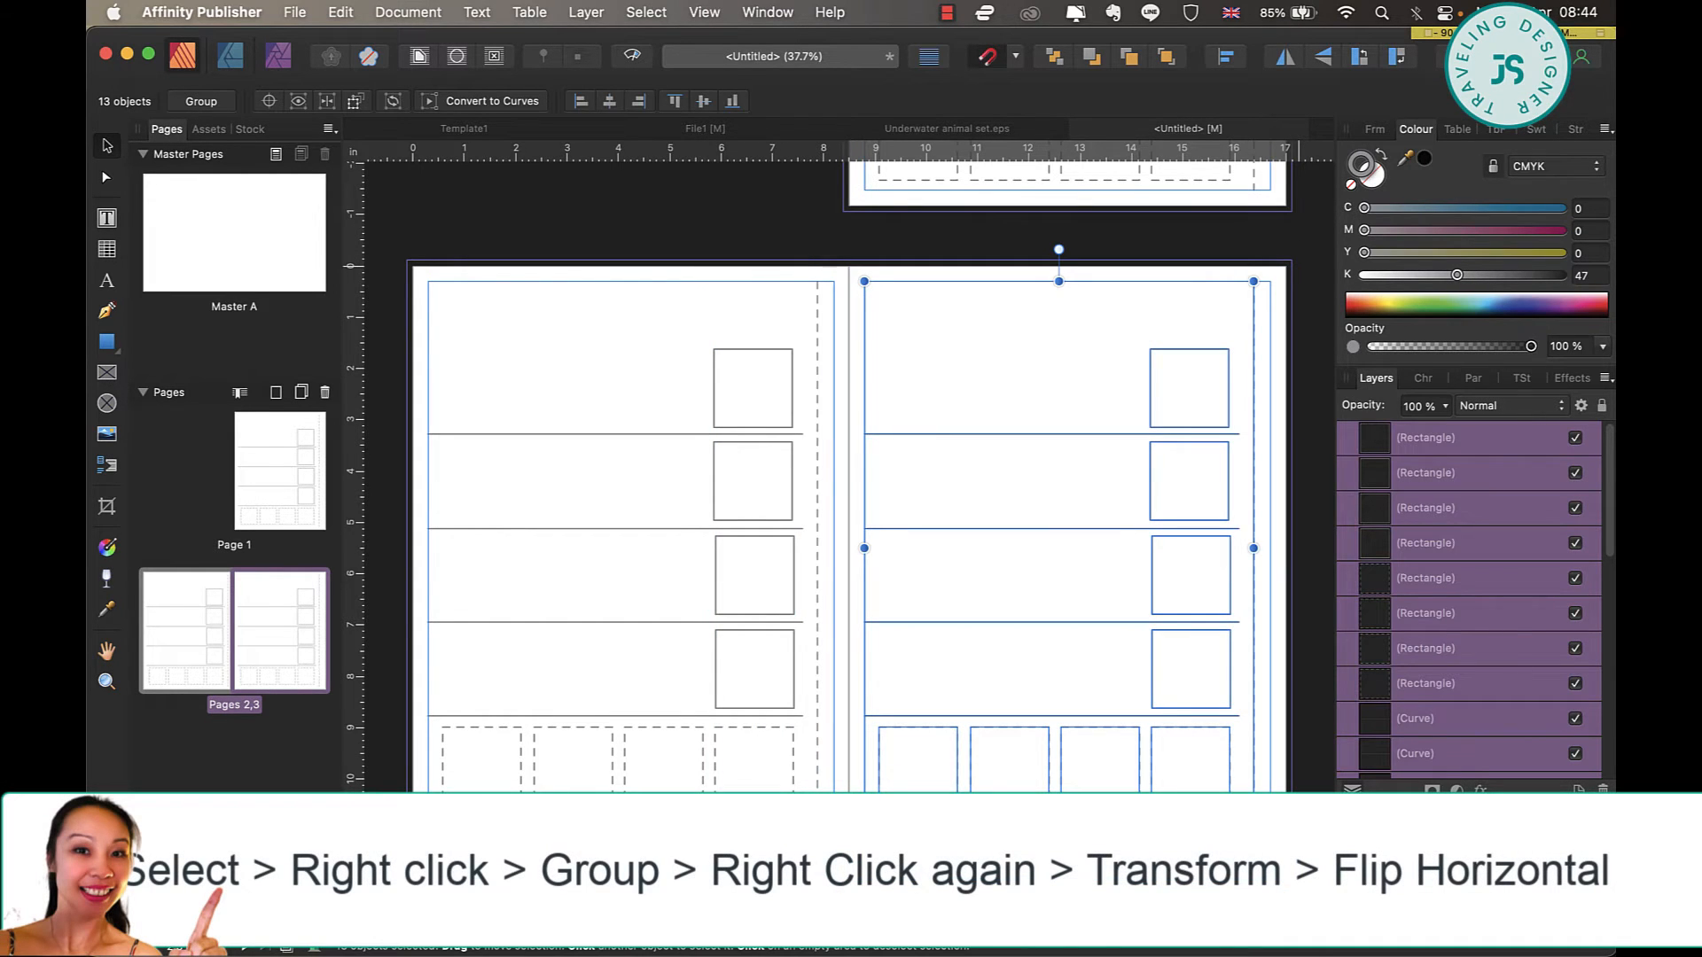
{"action": "key", "text": "super+g"}
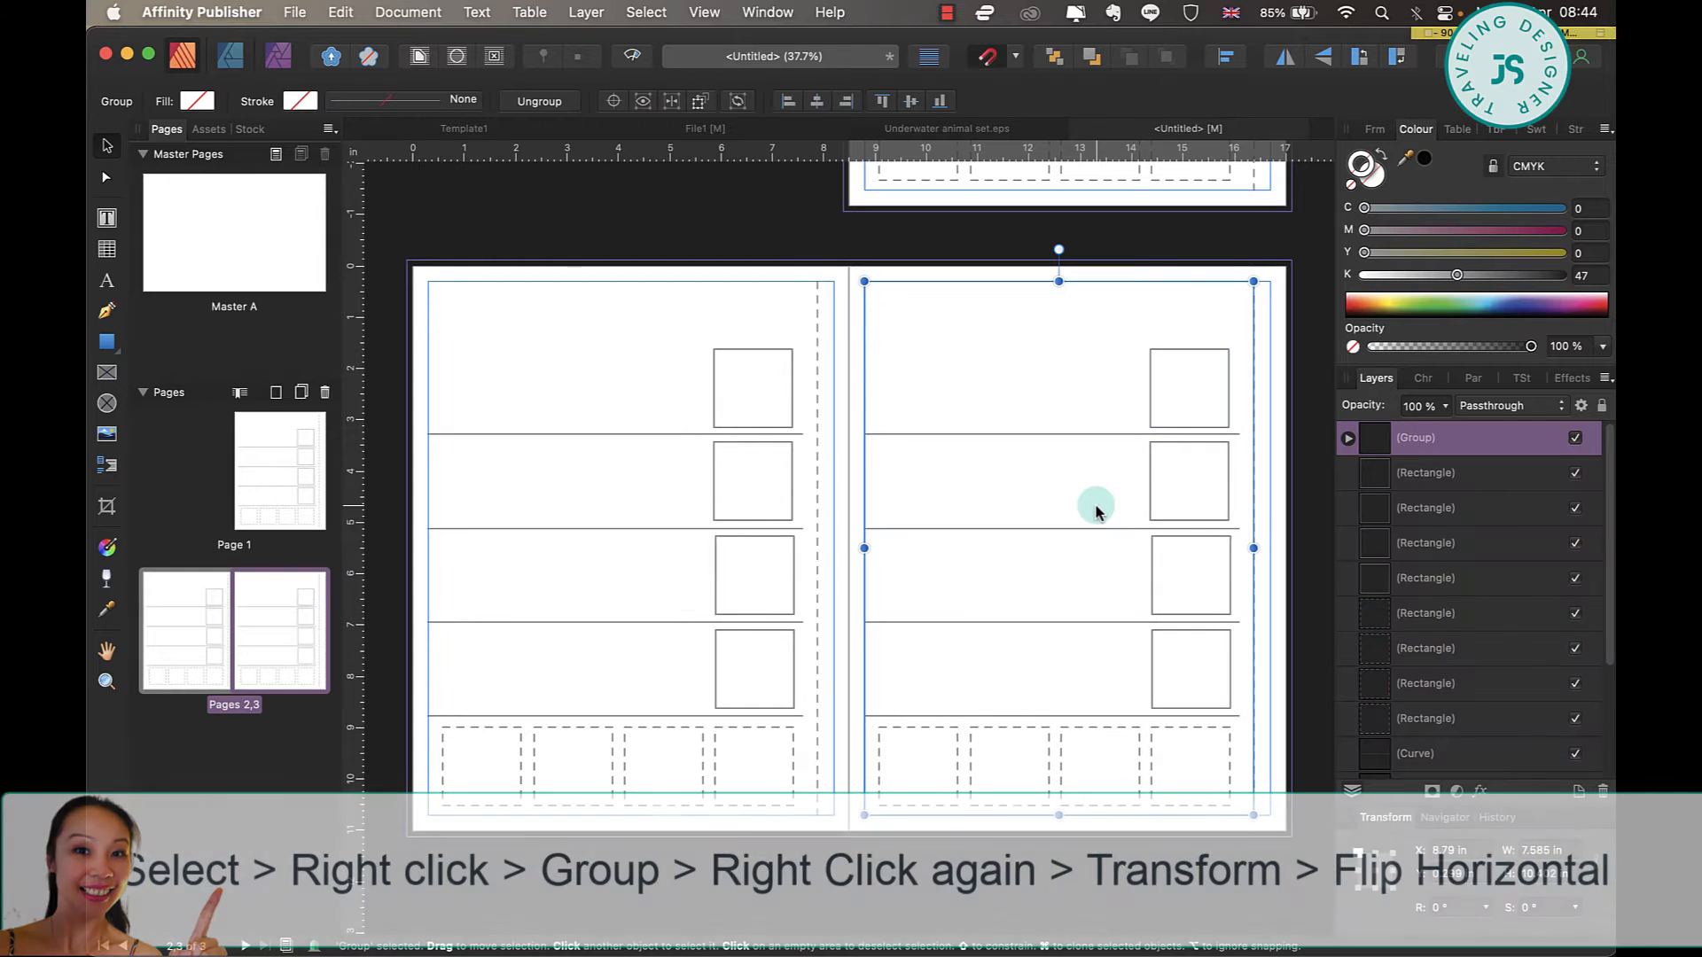
{"action": "right_click", "coordinate": [1013, 349]}
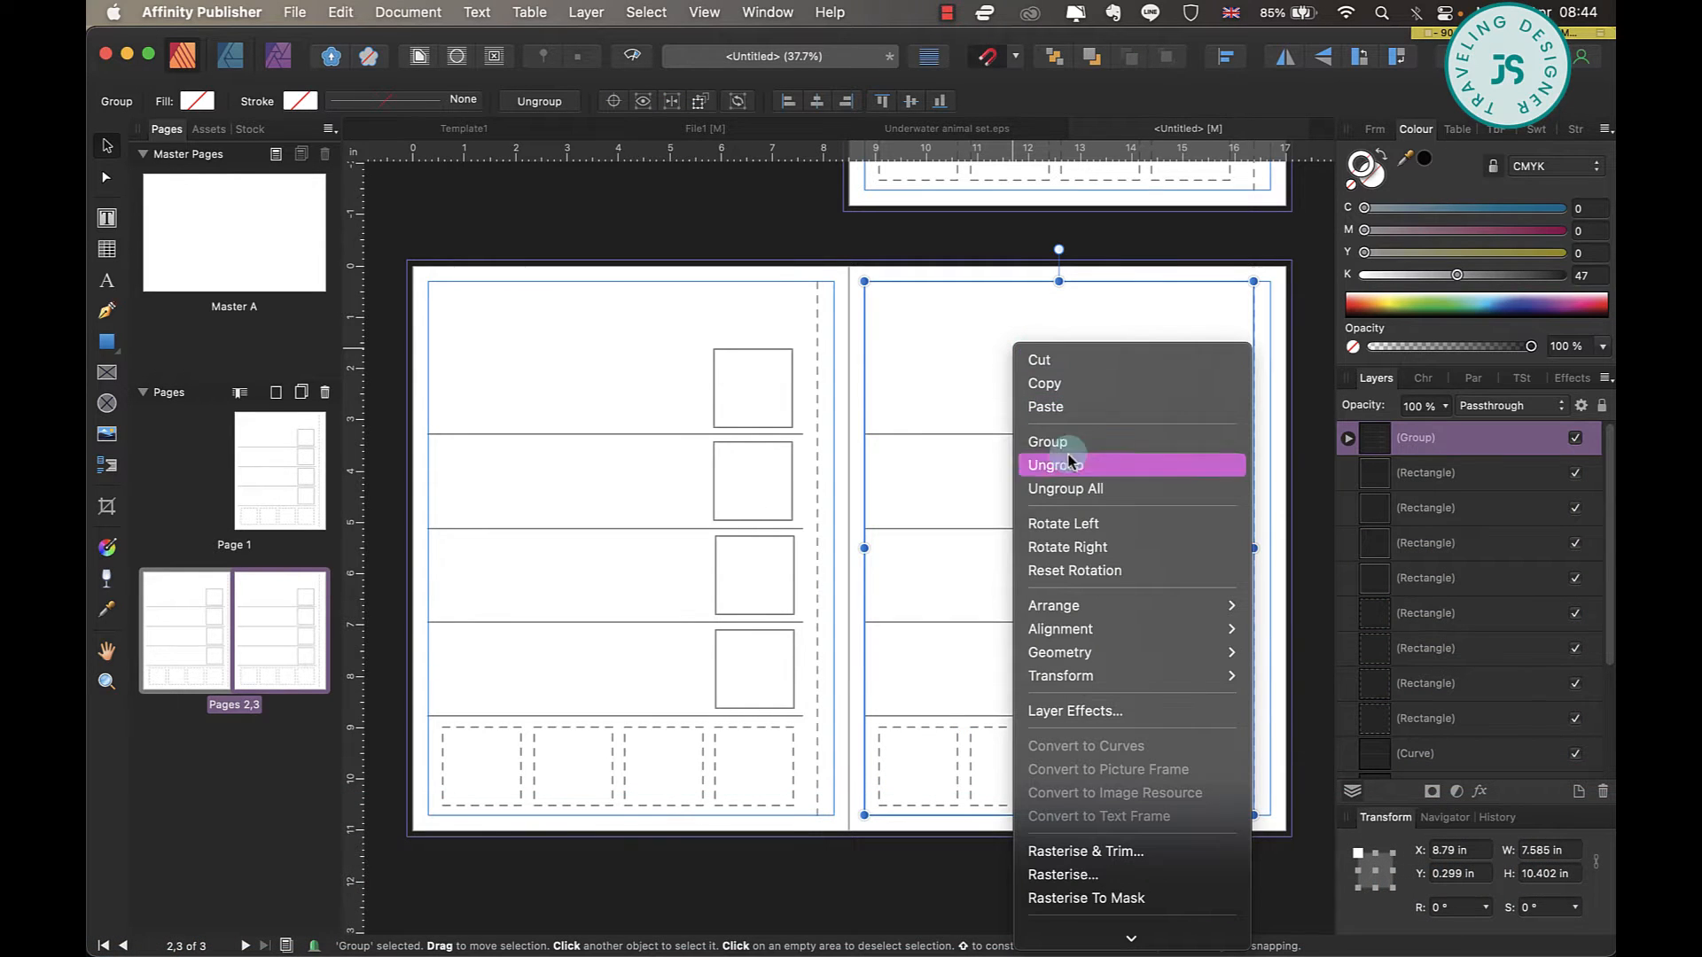
{"action": "mouse_move", "coordinate": [1208, 676]}
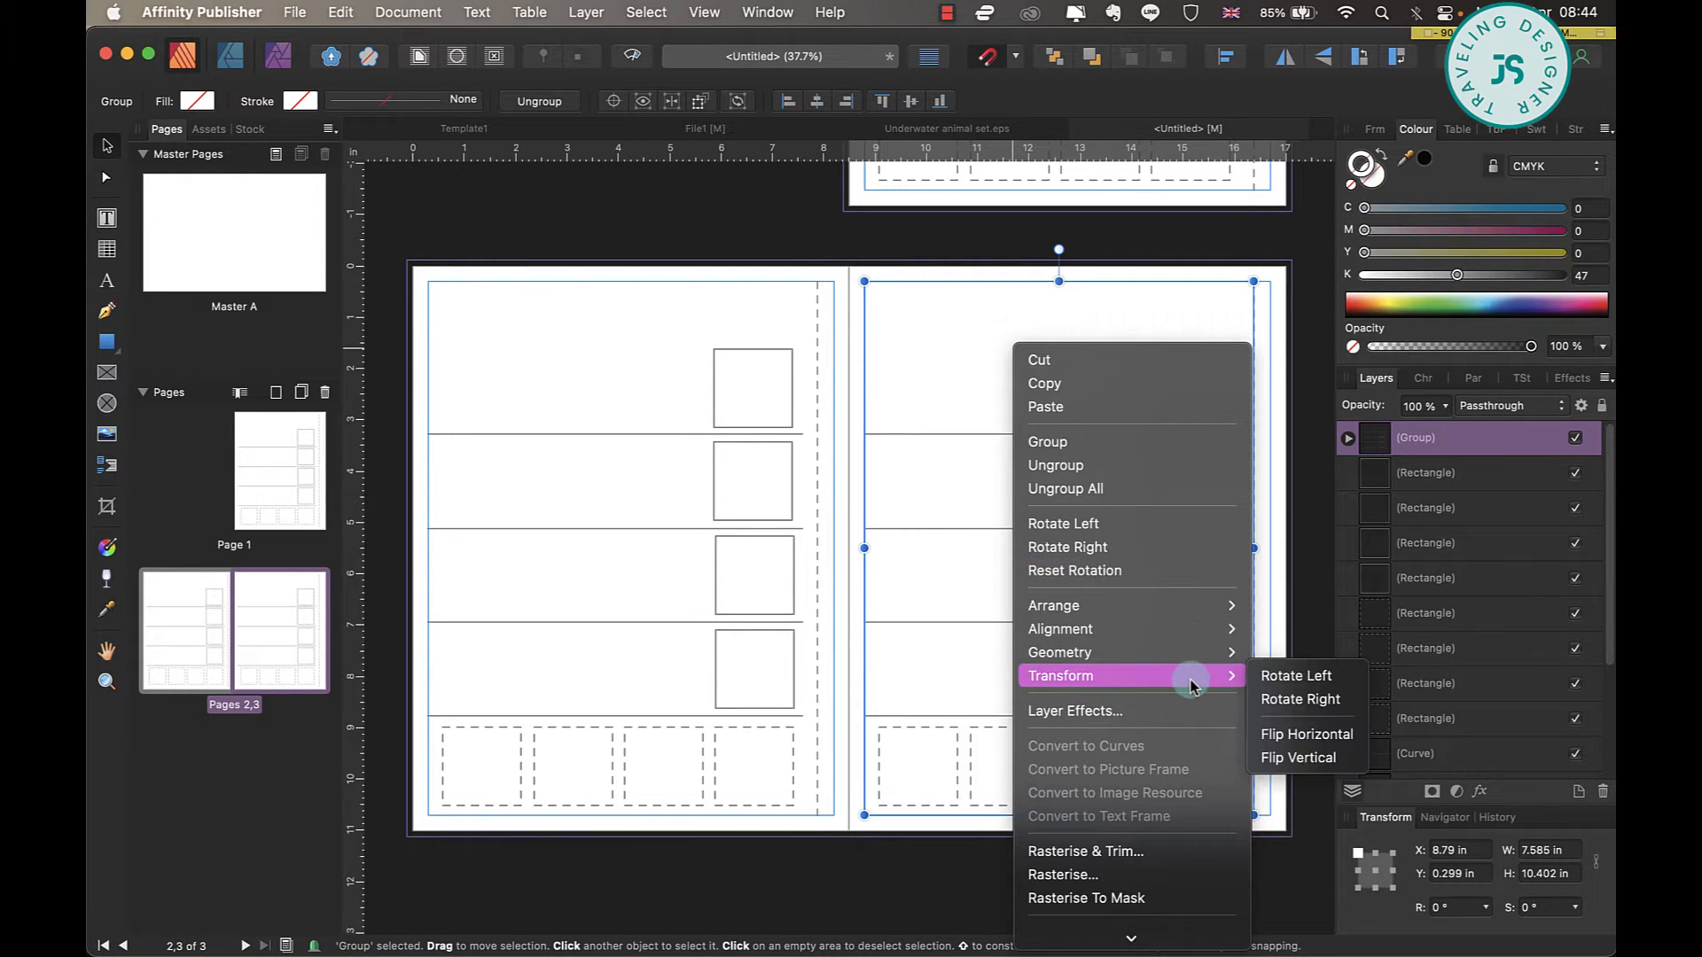
{"action": "left_click", "coordinate": [1335, 737]}
Nudge the flipped group on page 3 rightward until its row lines reach the outer margin.
{"action": "key", "text": "Right"}
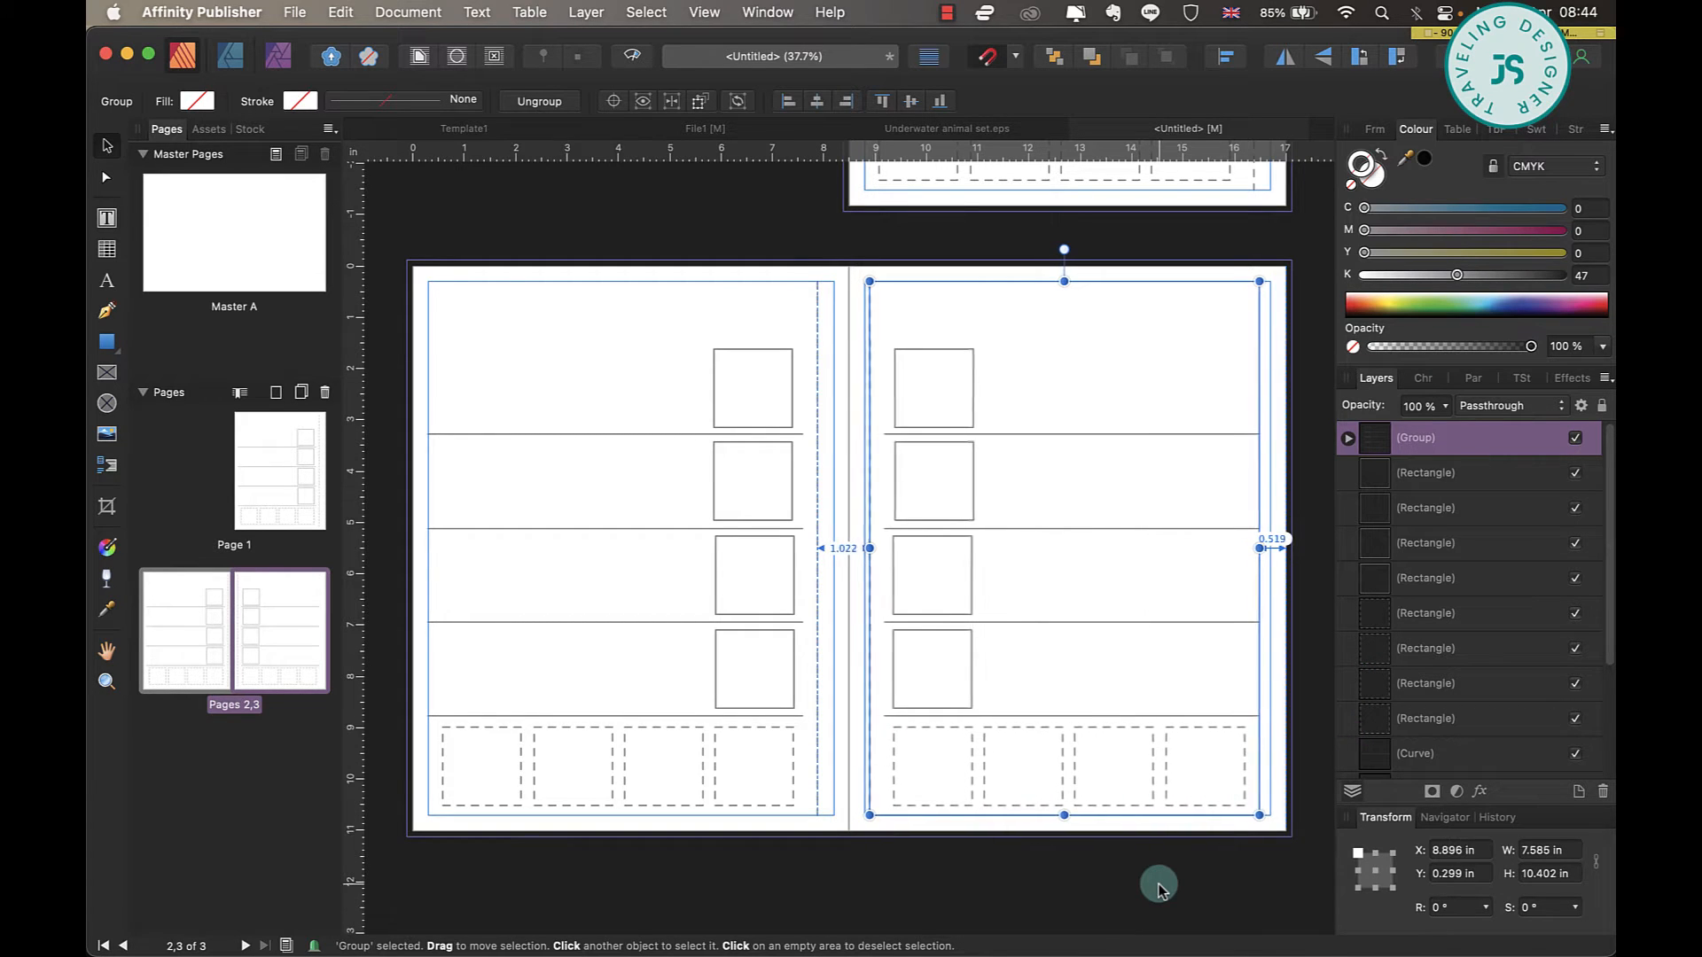
{"action": "key", "text": "Right"}
{"action": "key", "text": "Right"}
{"action": "key", "text": "Right"}
{"action": "key", "text": "Right"}
{"action": "key", "text": "Right"}
{"action": "key", "text": "Right"}
{"action": "key", "text": "Right"}
{"action": "key", "text": "Right"}
{"action": "key", "text": "Right"}
{"action": "key", "text": "Right"}
{"action": "key", "text": "Right"}
{"action": "key", "text": "Right"}
{"action": "key", "text": "Right"}
{"action": "key", "text": "Right"}
{"action": "key", "text": "Right"}
{"action": "left_click", "coordinate": [1158, 884]}
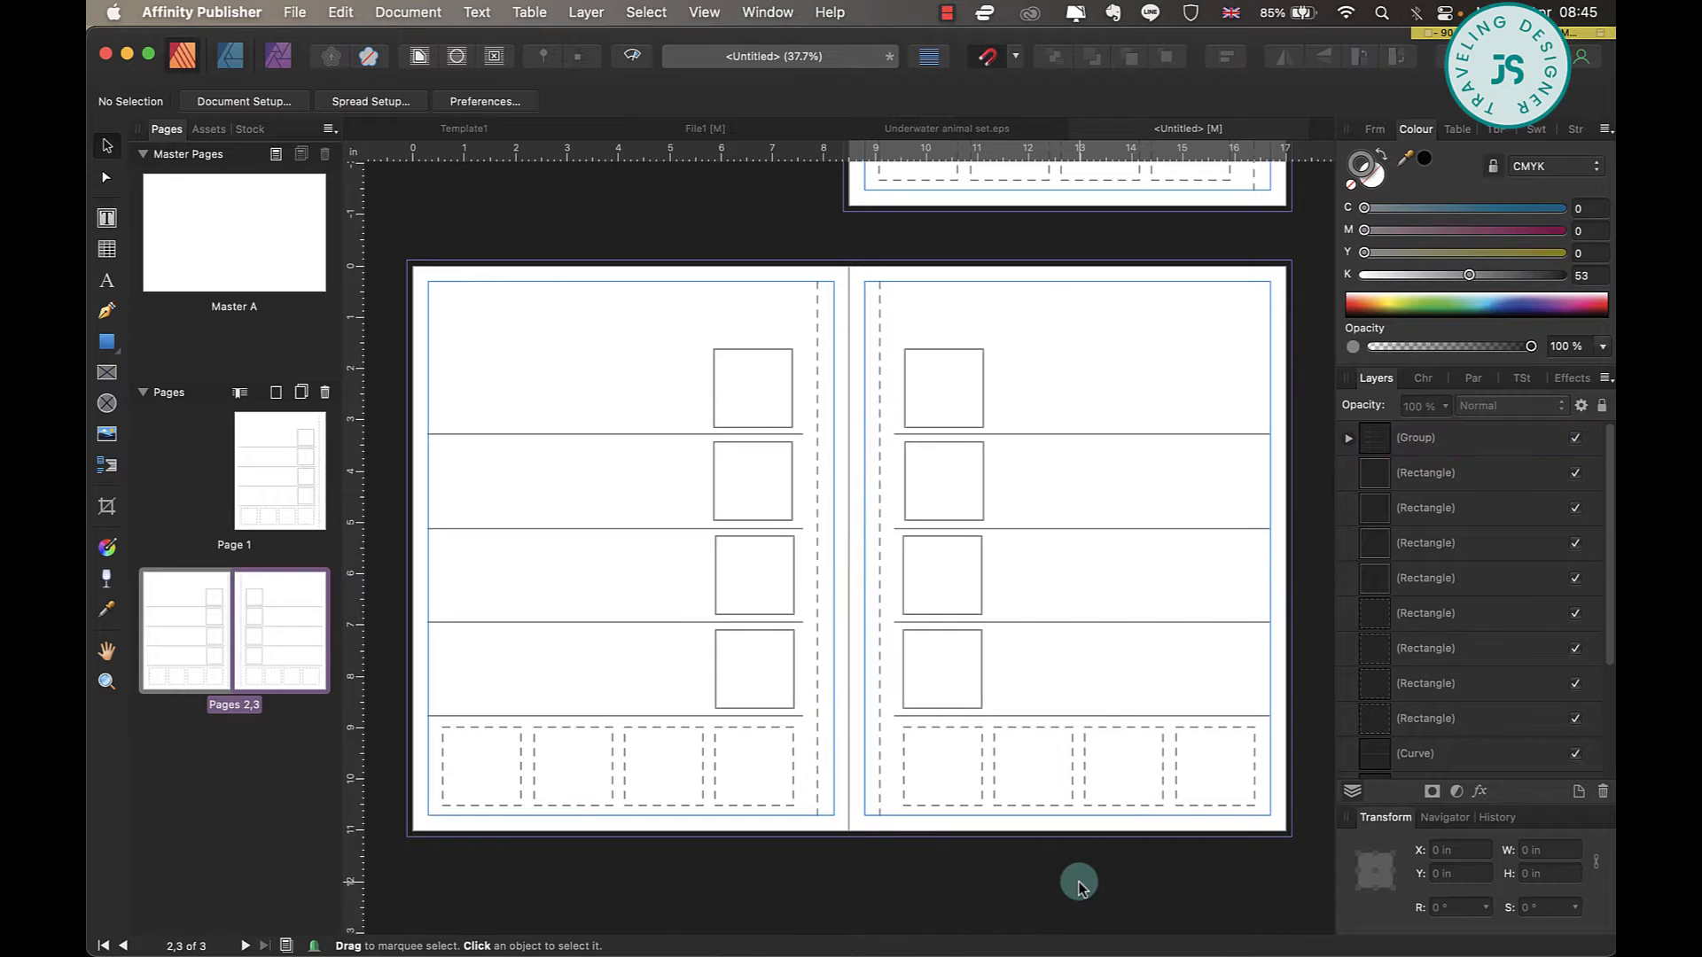
{"action": "key", "text": "w"}
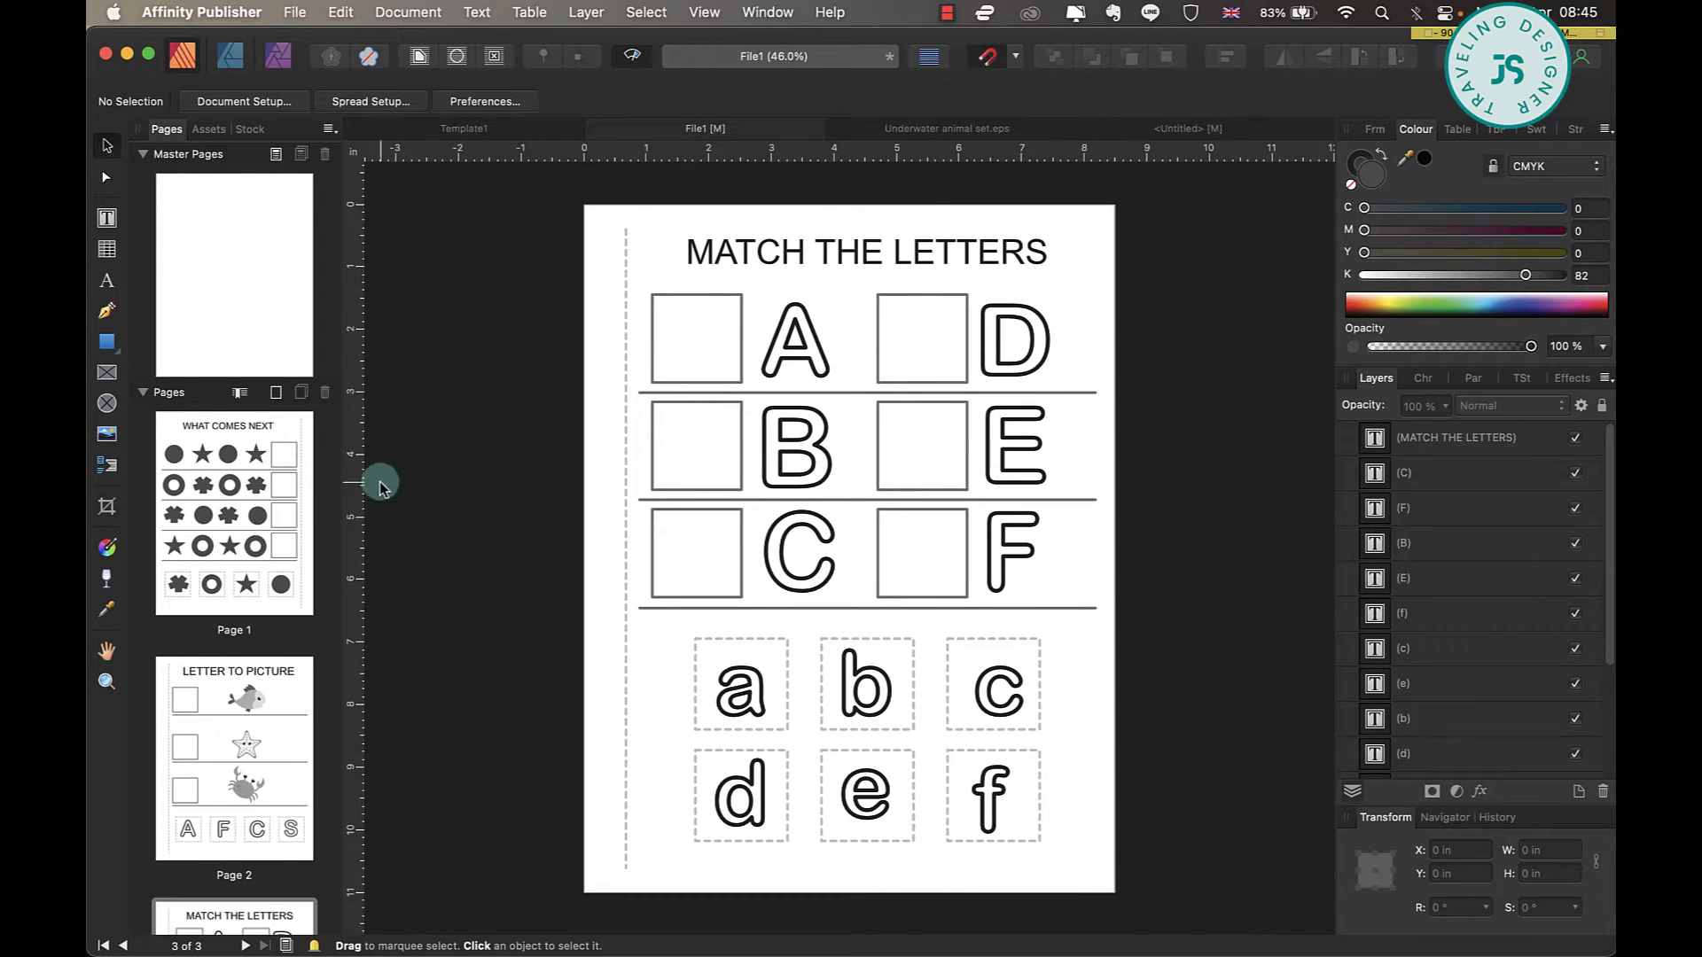
Review the finished WHAT COMES NEXT page in File1, then return to page 1 of the untitled document.
{"action": "left_click", "coordinate": [202, 486]}
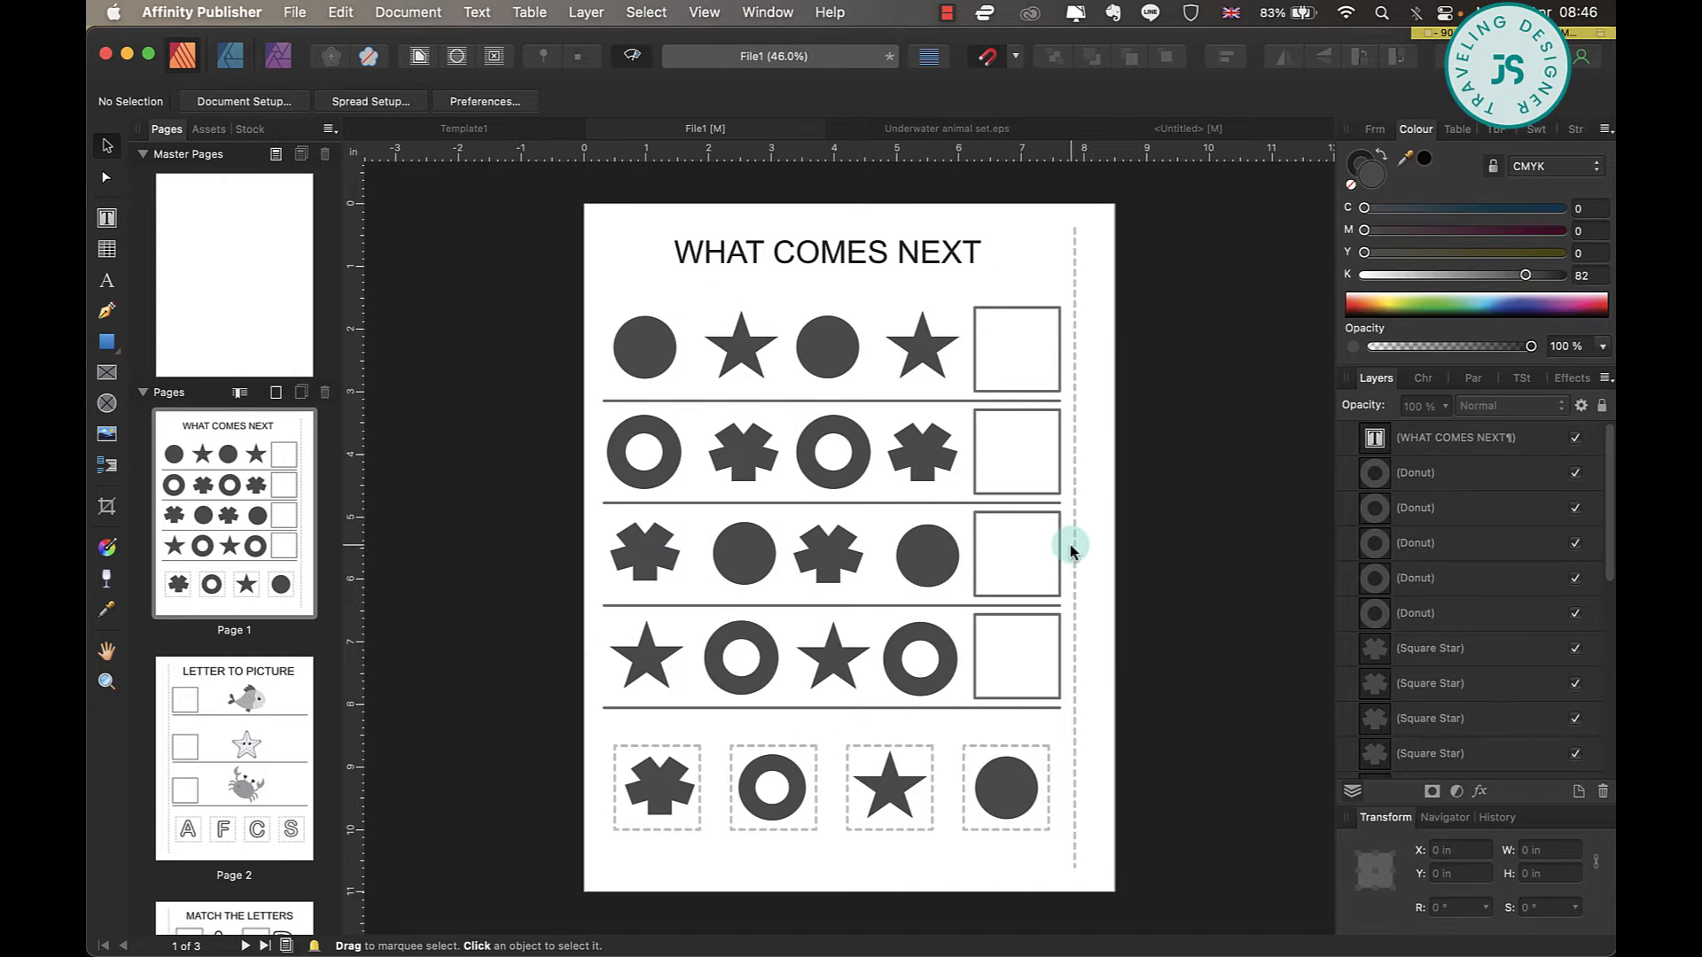
{"action": "left_click", "coordinate": [1188, 128]}
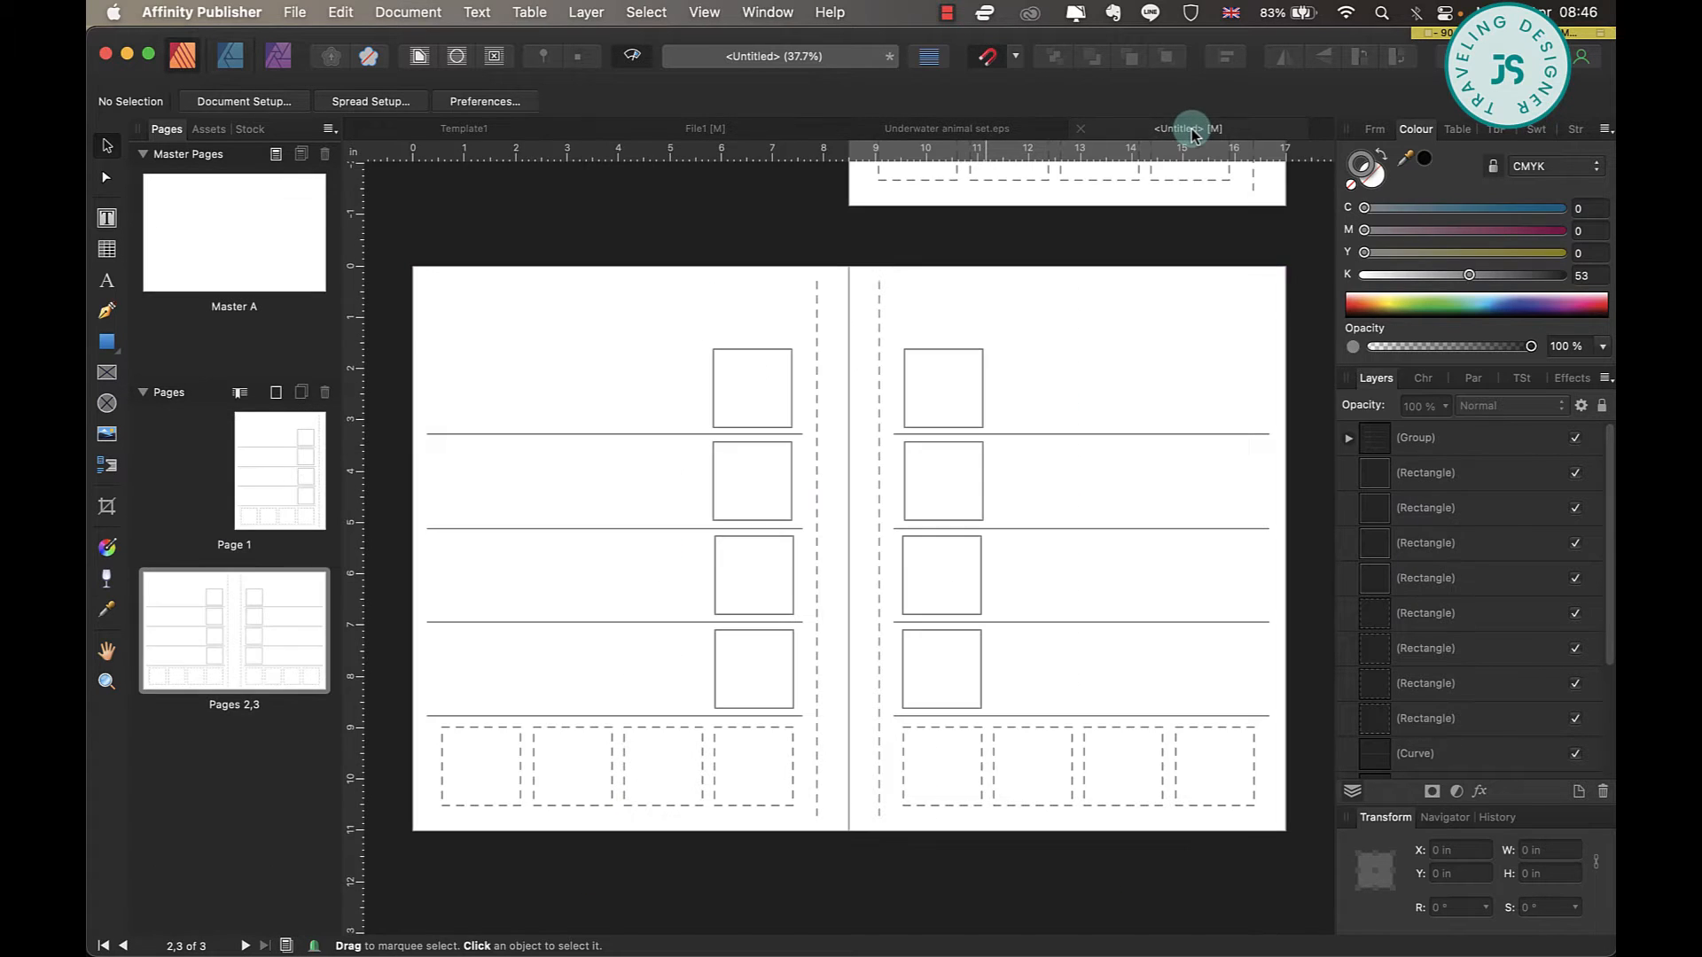
{"action": "scroll", "coordinate": [1028, 431], "scroll_direction": "up", "scroll_amount": 3}
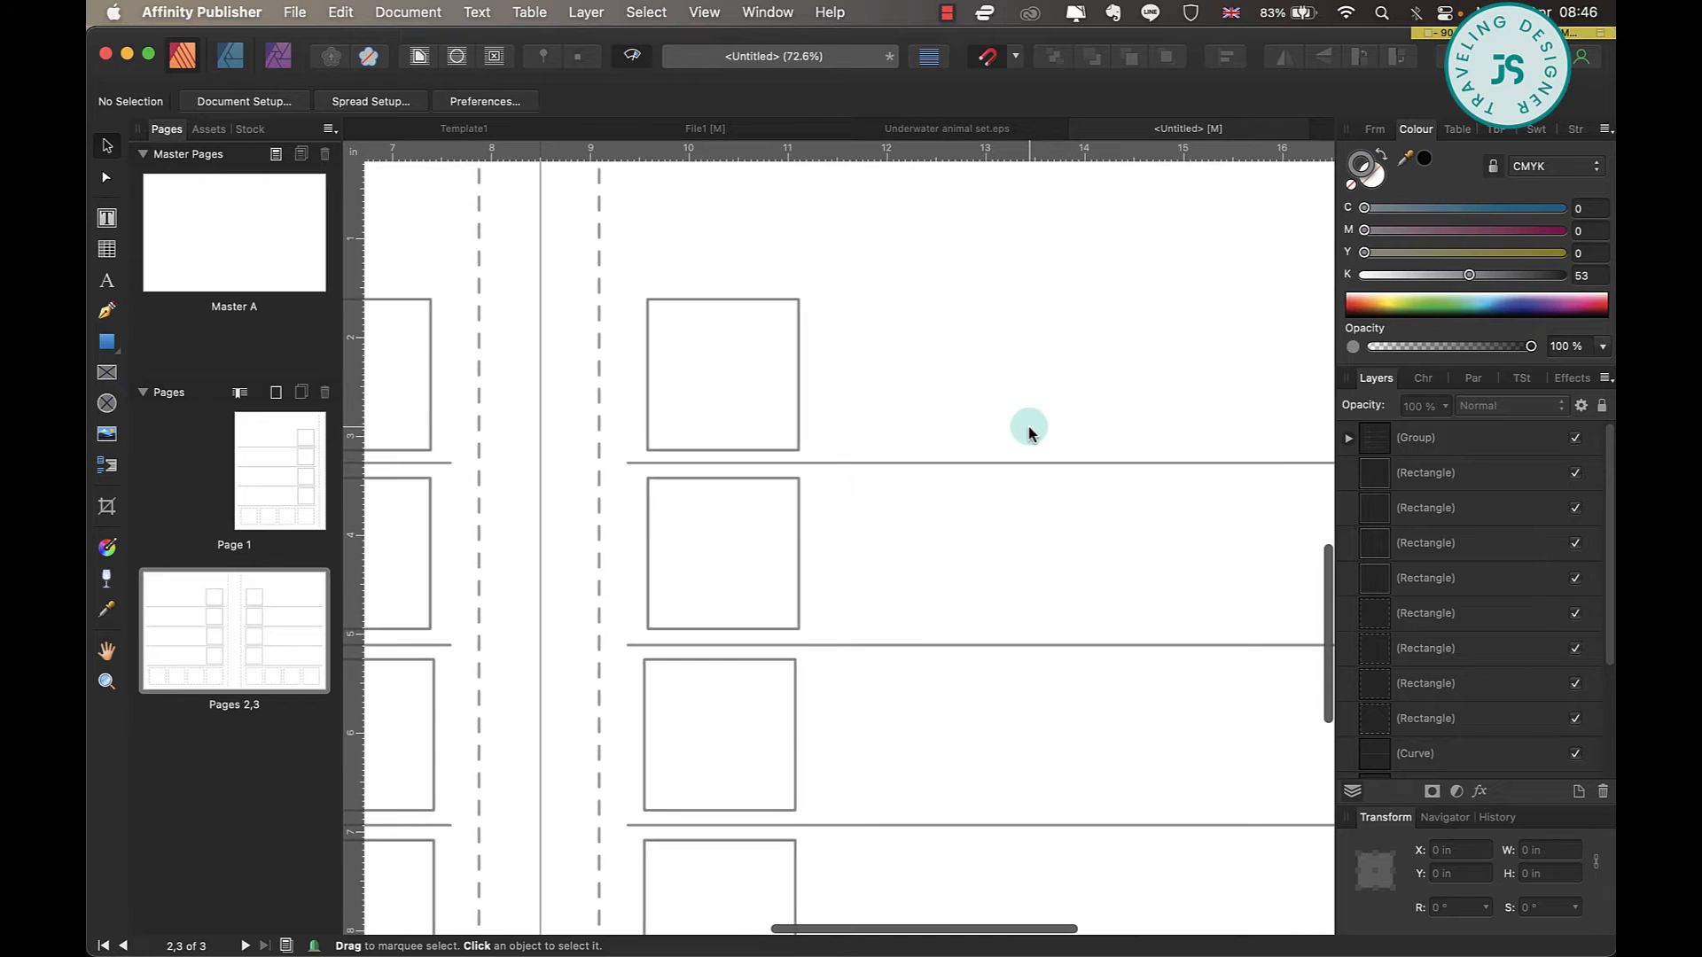
{"action": "scroll", "coordinate": [1028, 431], "scroll_direction": "down", "scroll_amount": 5}
{"action": "scroll", "coordinate": [1029, 432], "scroll_direction": "up", "scroll_amount": 10}
{"action": "scroll", "coordinate": [1028, 431], "scroll_direction": "right", "scroll_amount": 3}
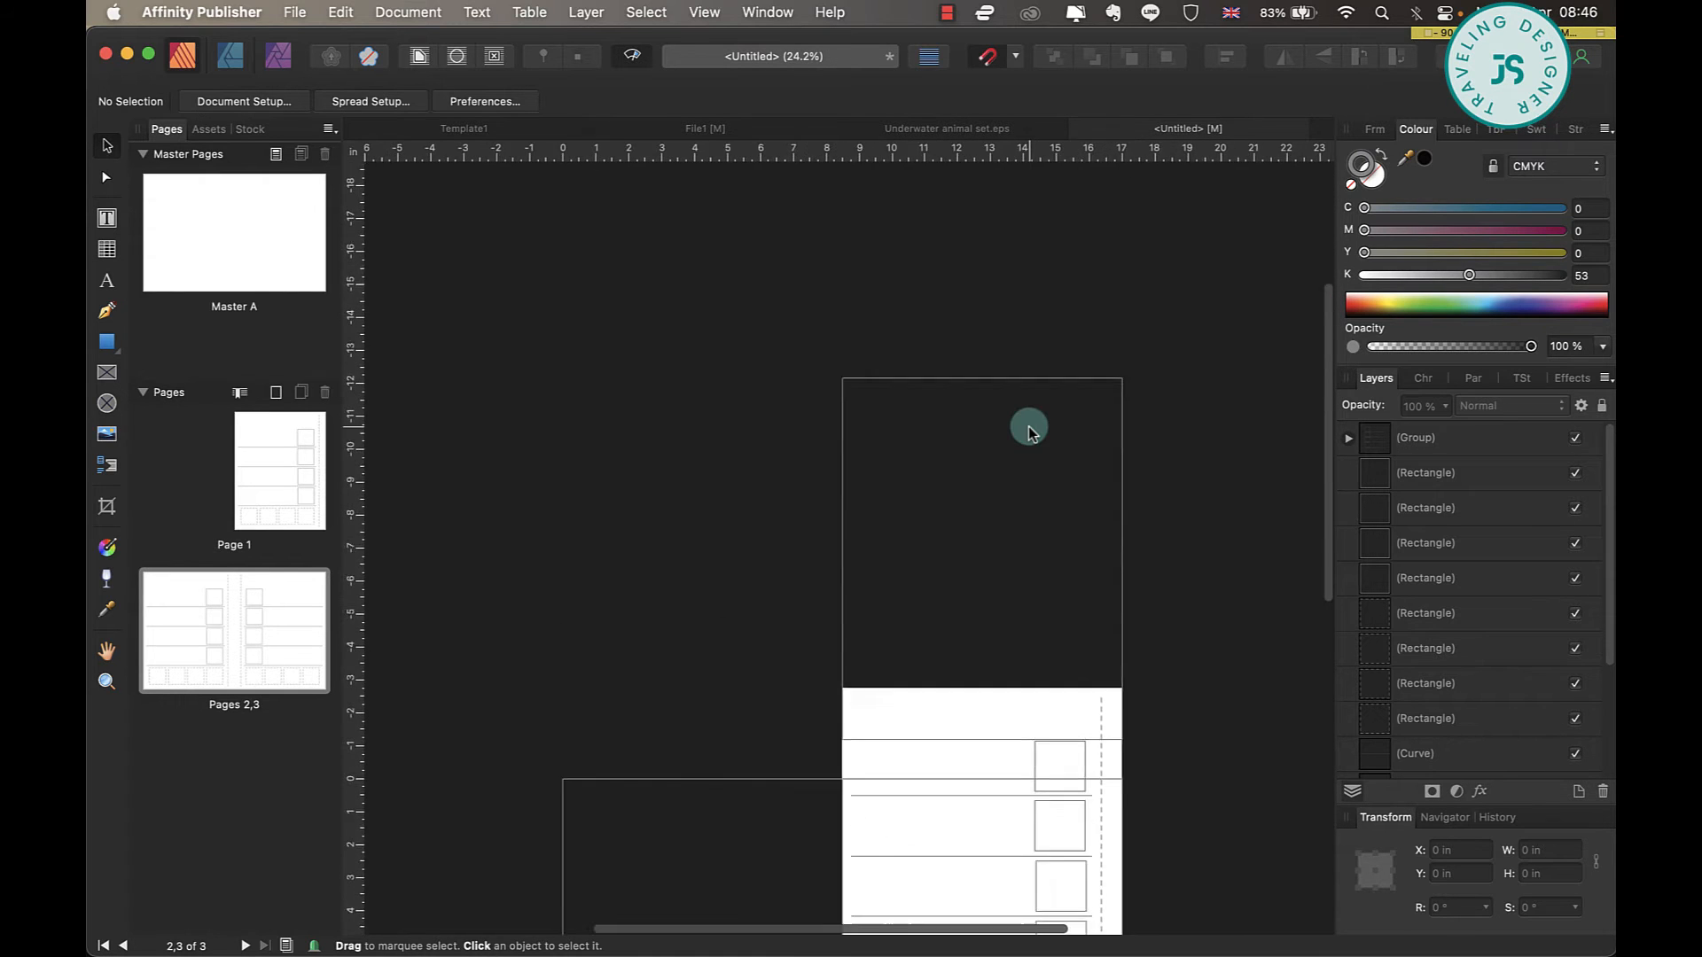
{"action": "scroll", "coordinate": [1028, 427], "scroll_direction": "up", "scroll_amount": 5}
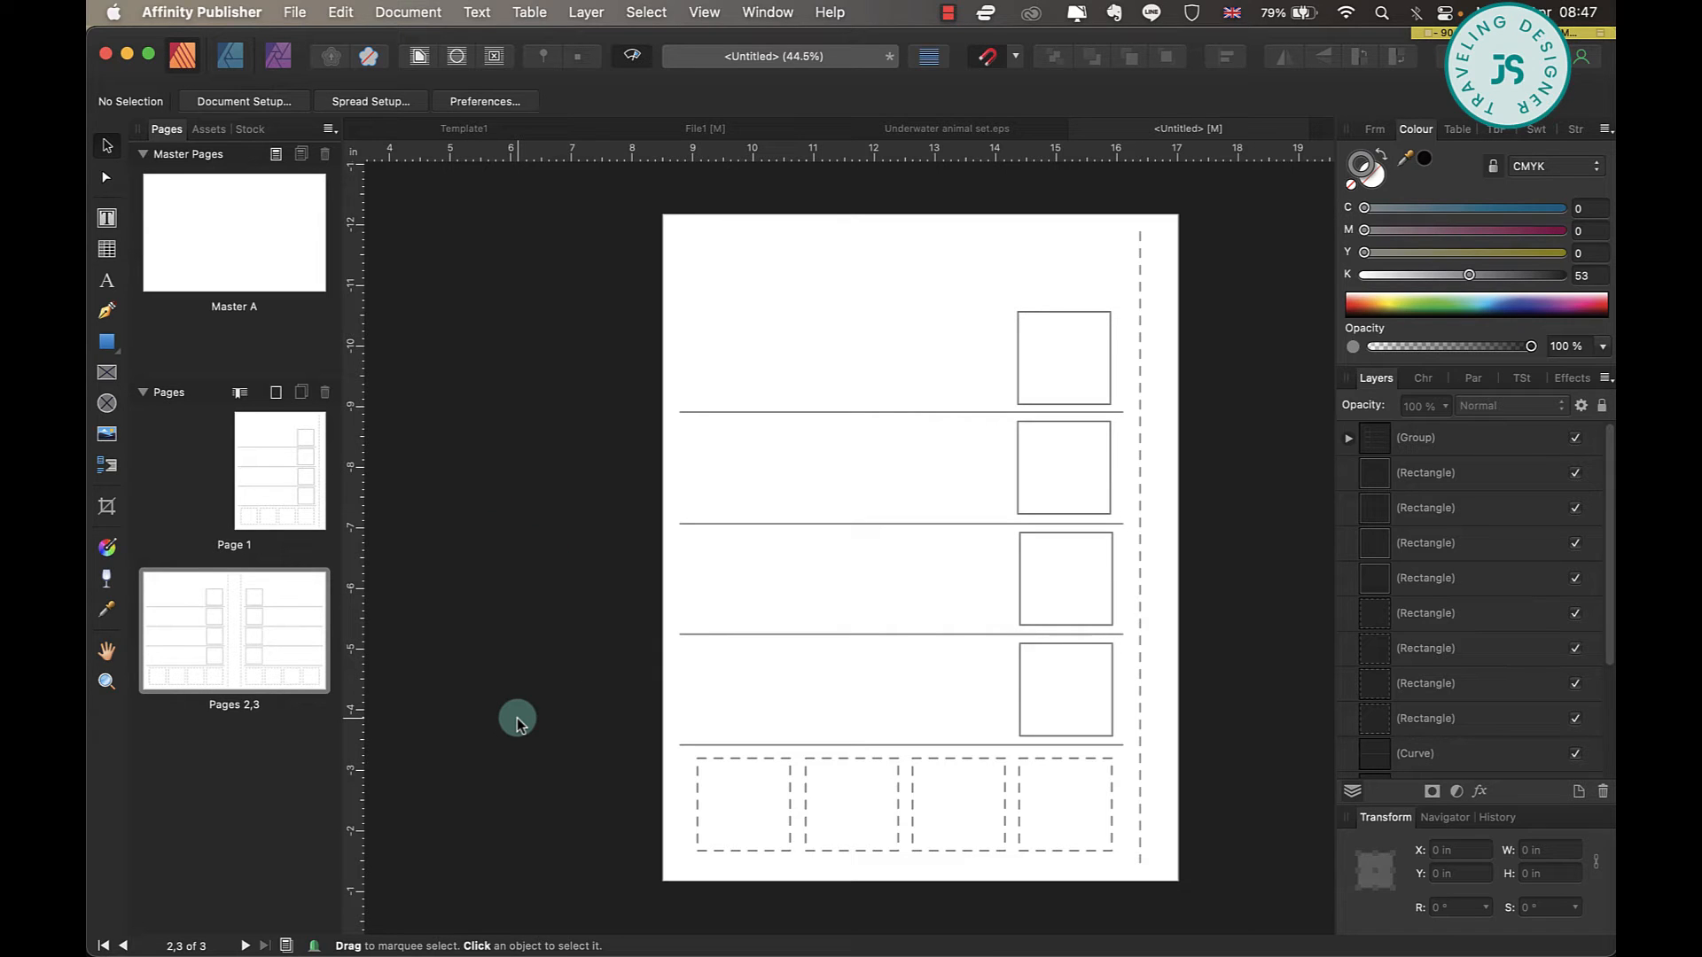
Draw a five-pointed star about 1.12 in wide at the start of the first row on page 1.
{"action": "left_click", "coordinate": [108, 346]}
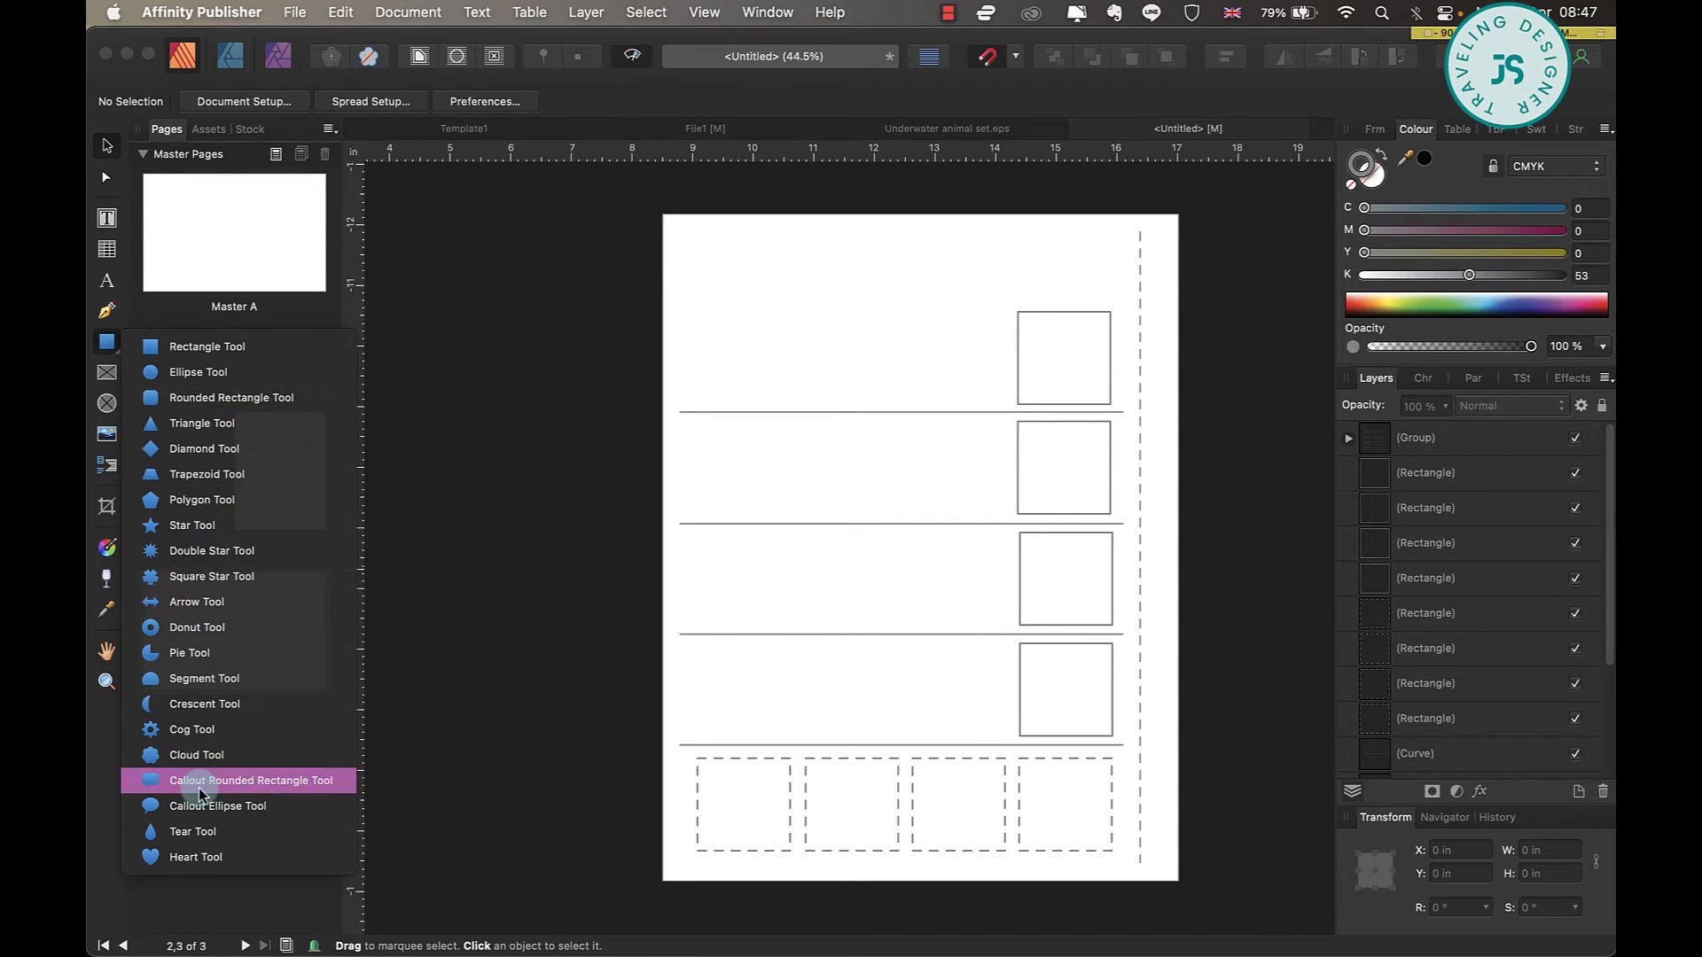
{"action": "left_click", "coordinate": [239, 525]}
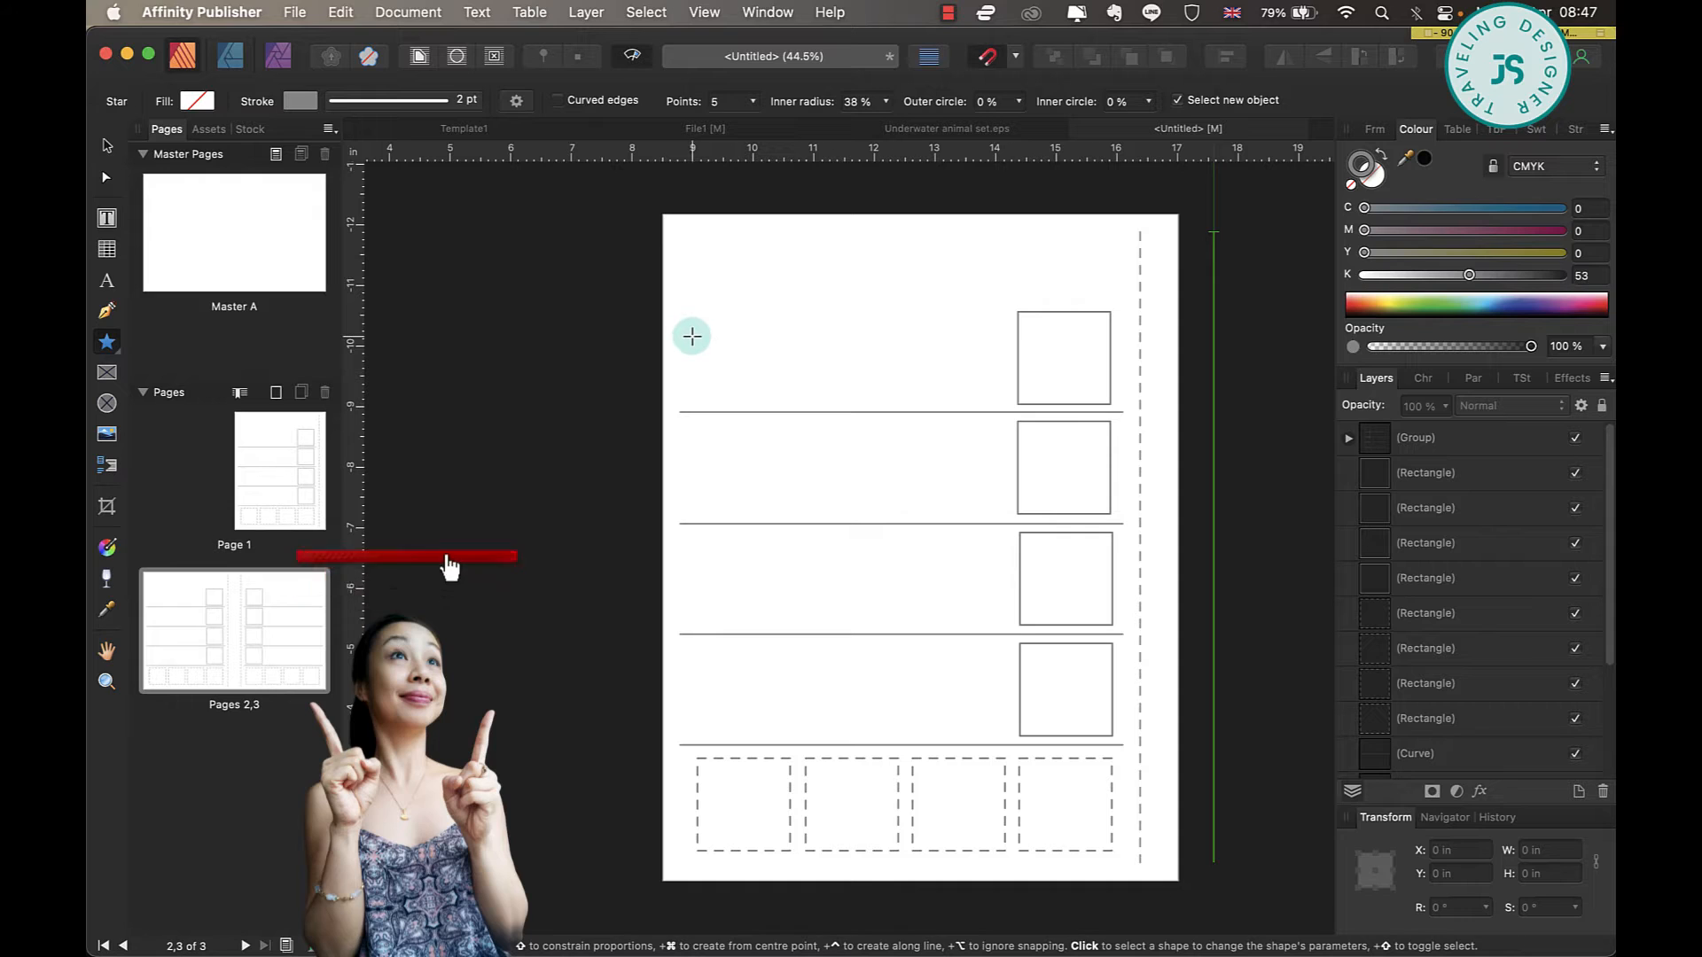
{"action": "left_click_drag", "start_coordinate": [696, 347], "coordinate": [760, 399]}
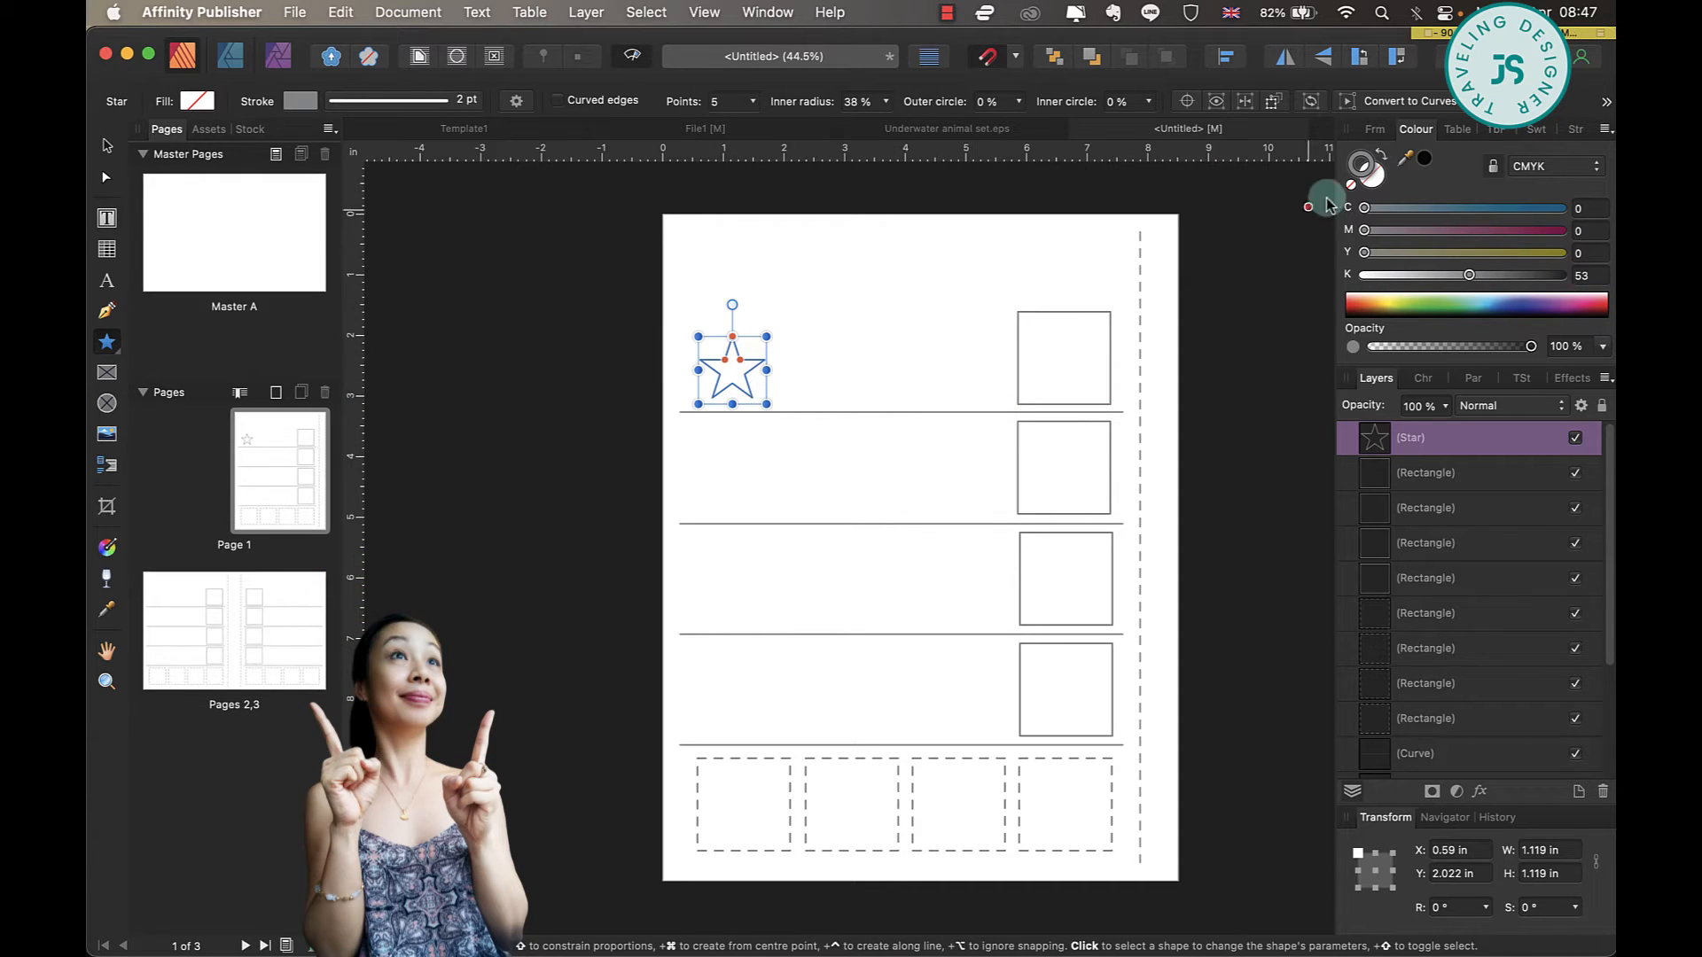
Fill the star with dark grey at about K 73 and remove its stroke.
{"action": "left_click", "coordinate": [1376, 186]}
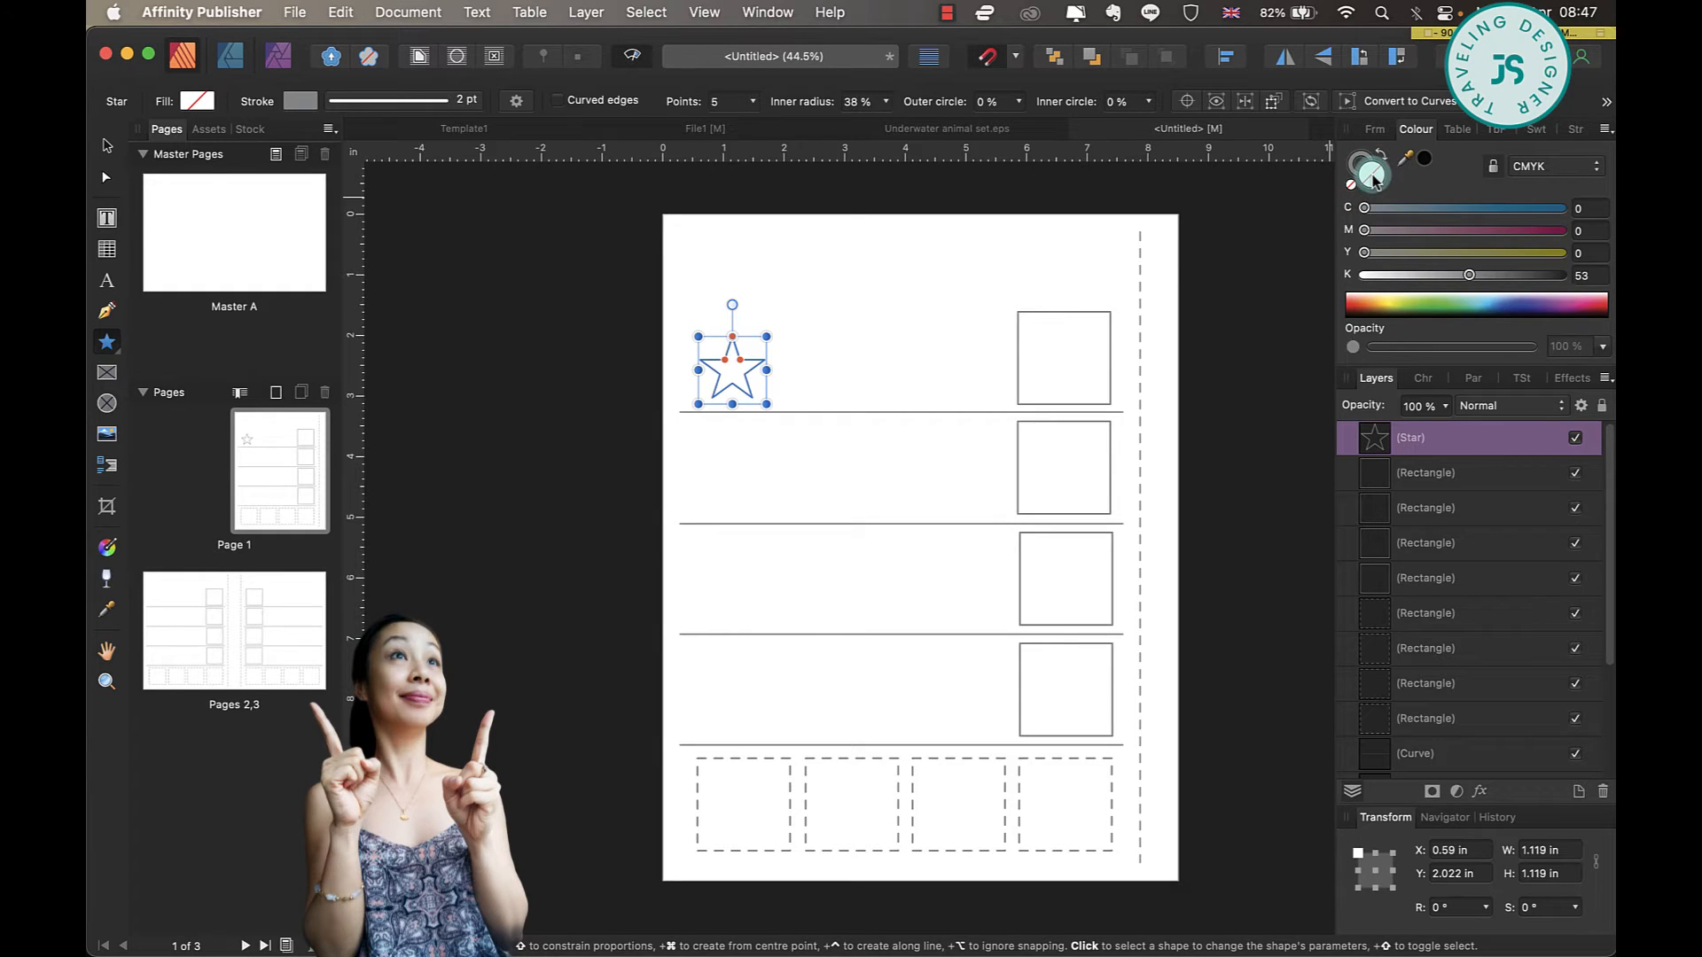
{"action": "left_click_drag", "start_coordinate": [1498, 282], "coordinate": [1508, 276]}
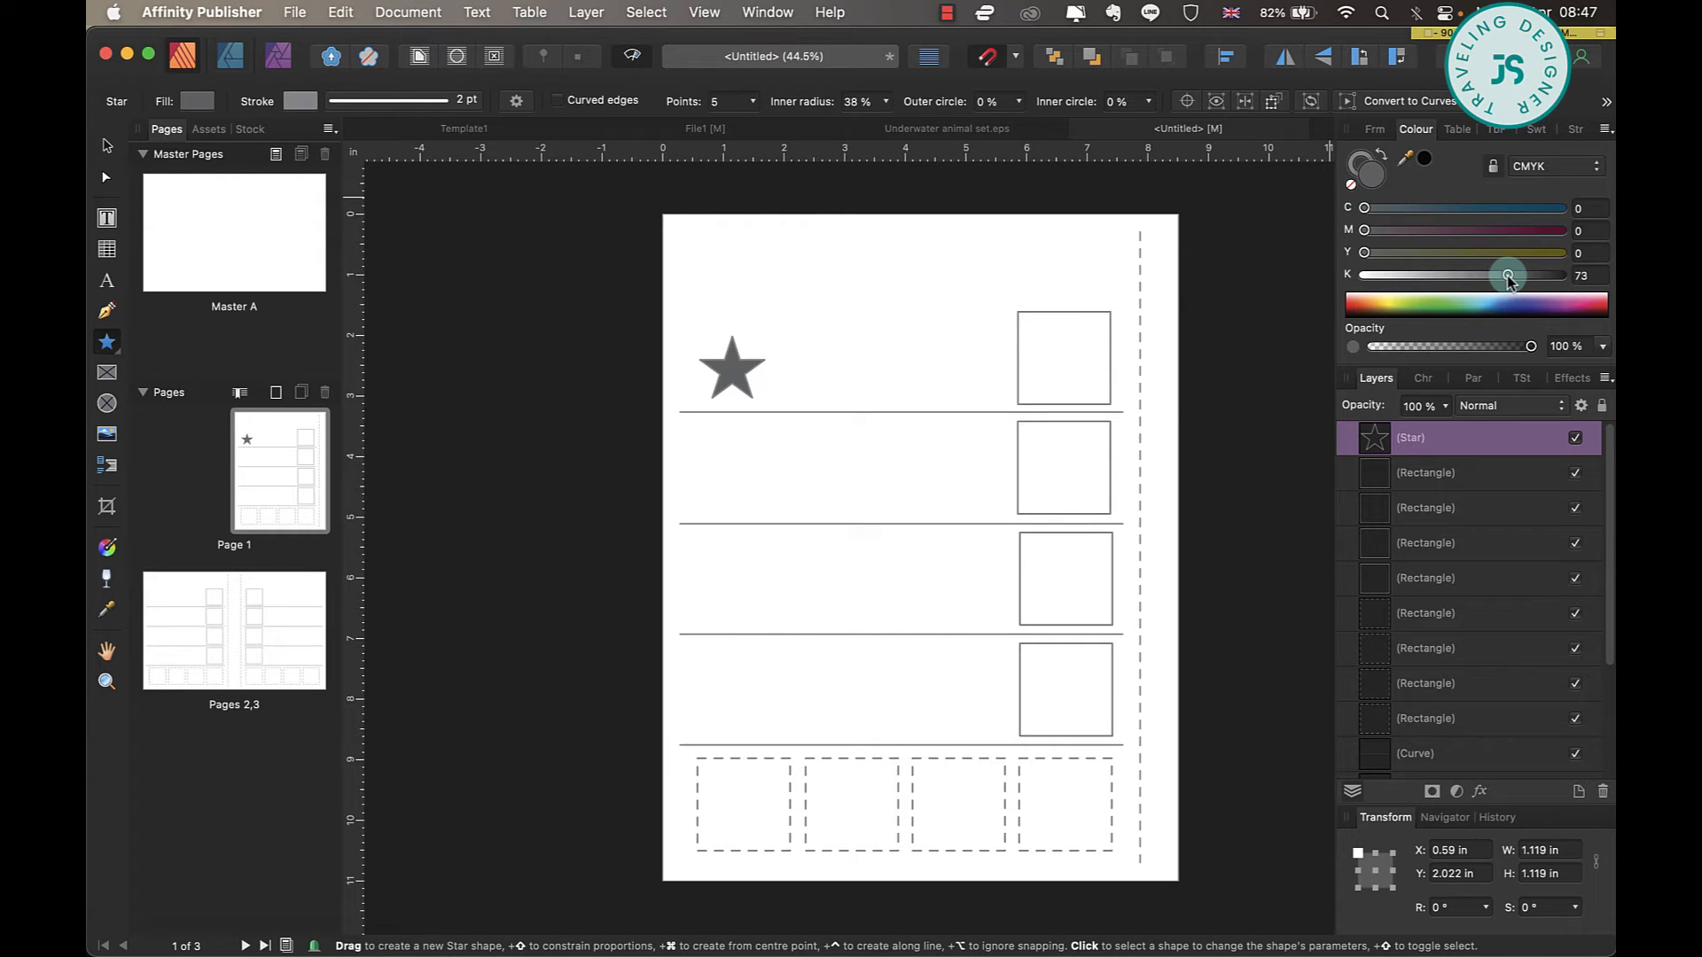
{"action": "left_click", "coordinate": [1371, 164]}
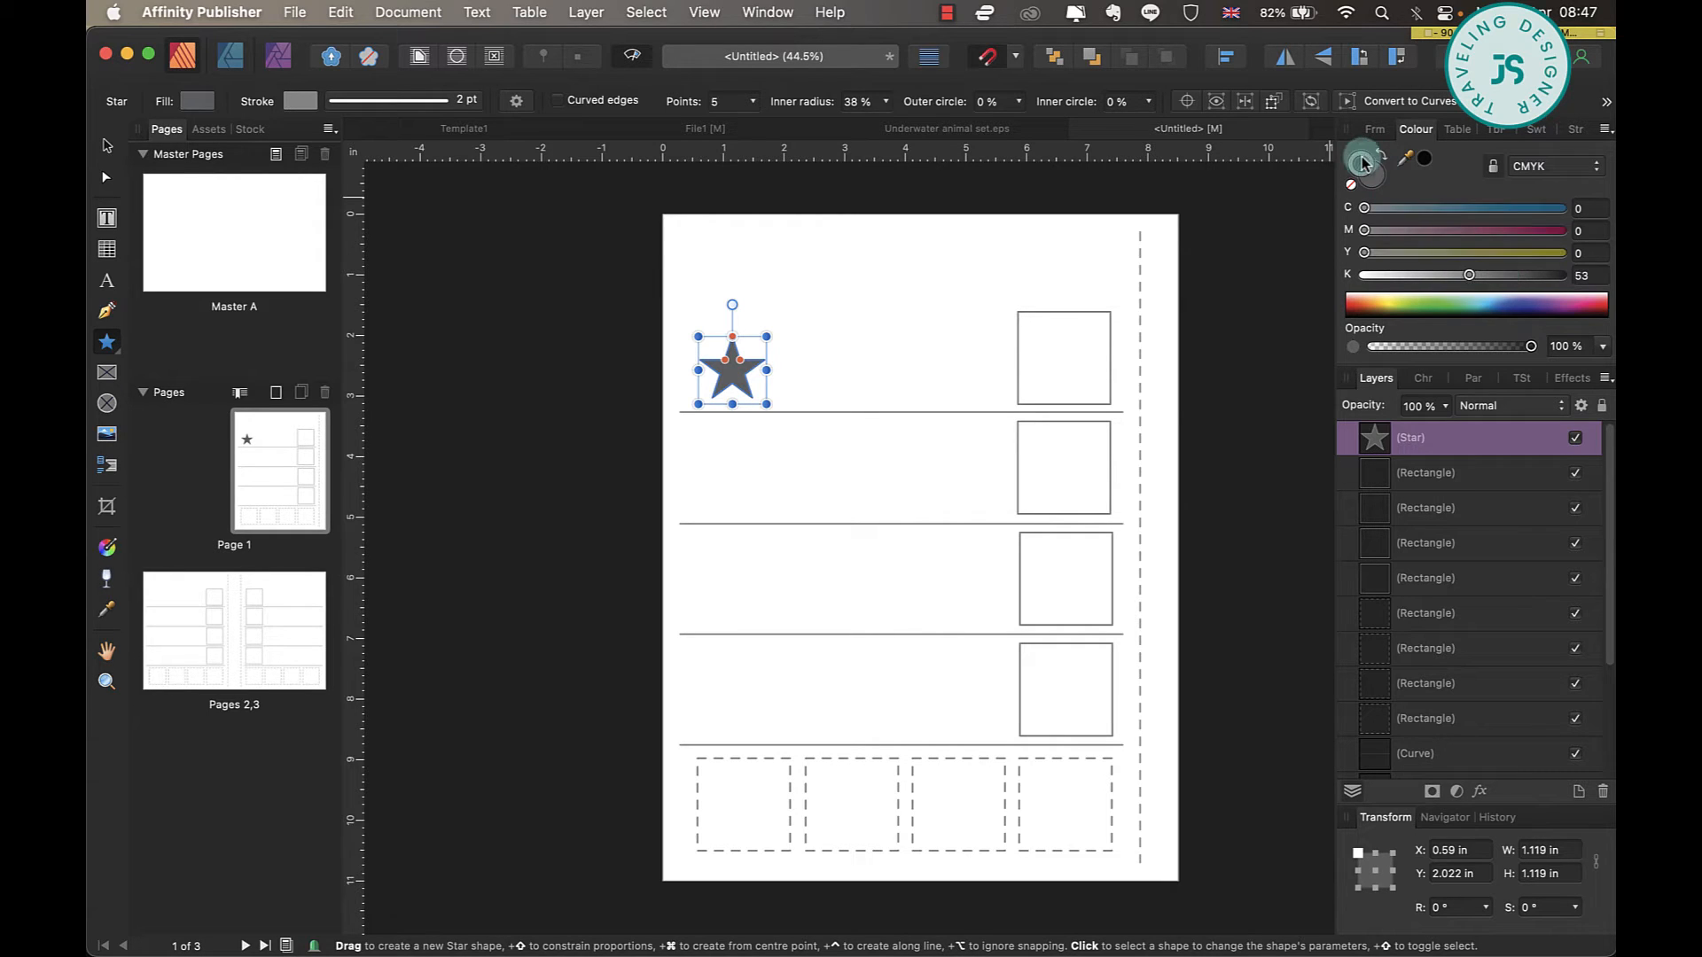
{"action": "left_click", "coordinate": [1351, 185]}
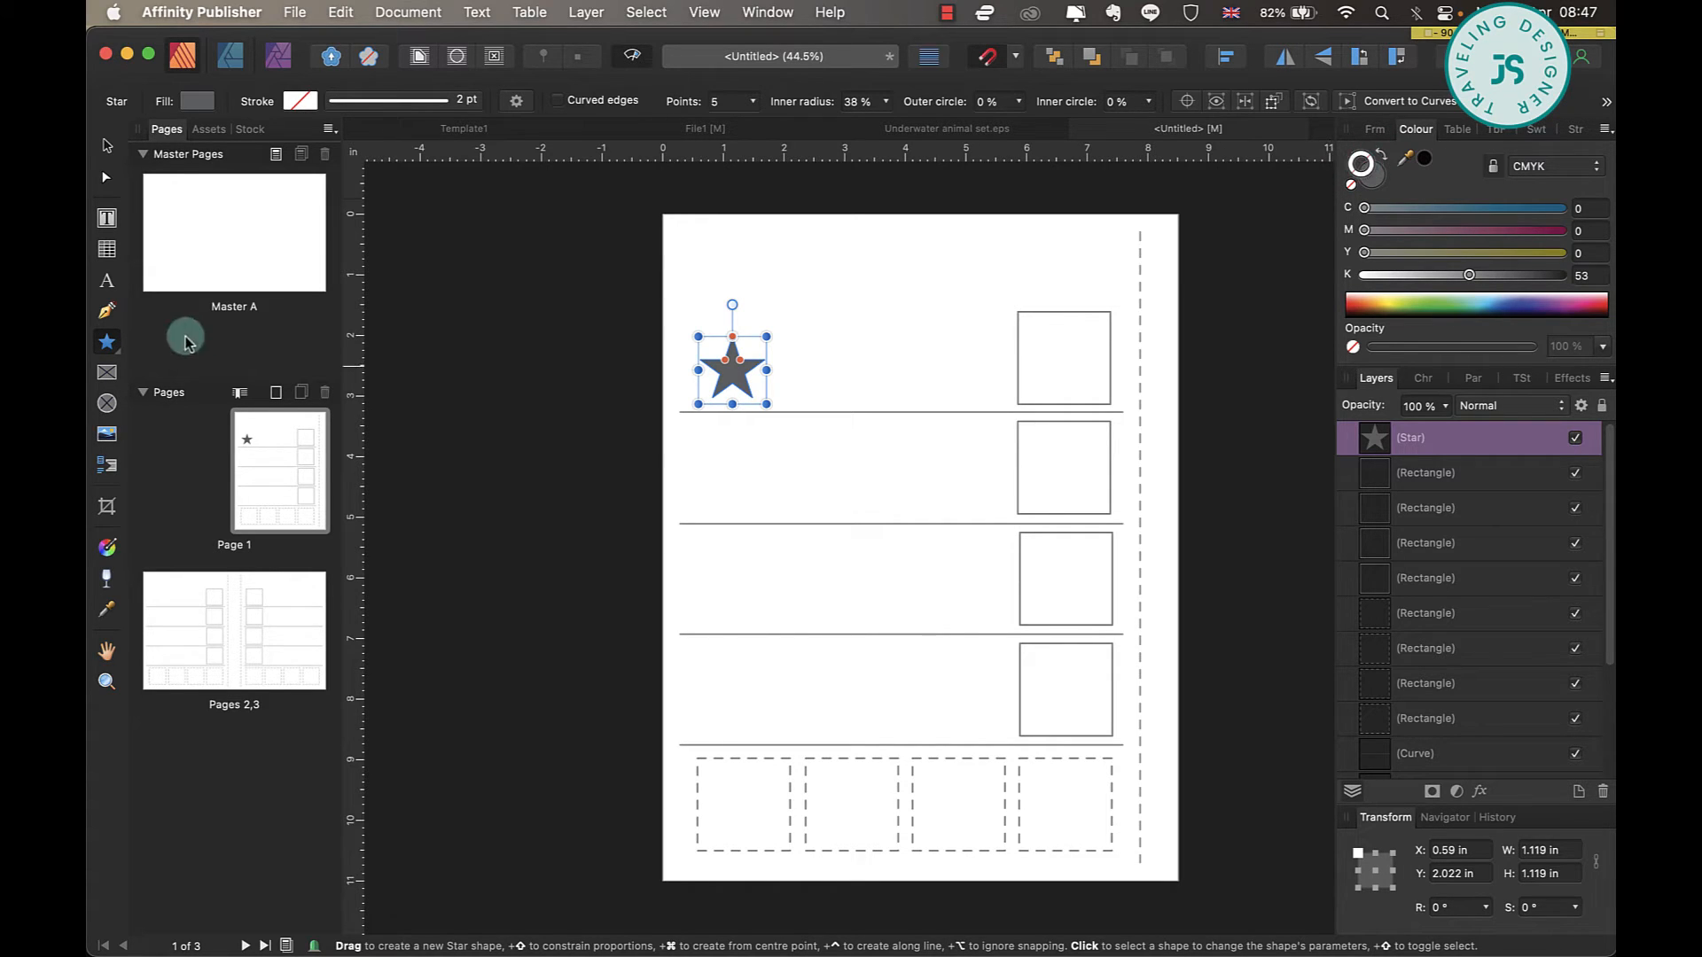
{"action": "left_click", "coordinate": [106, 145]}
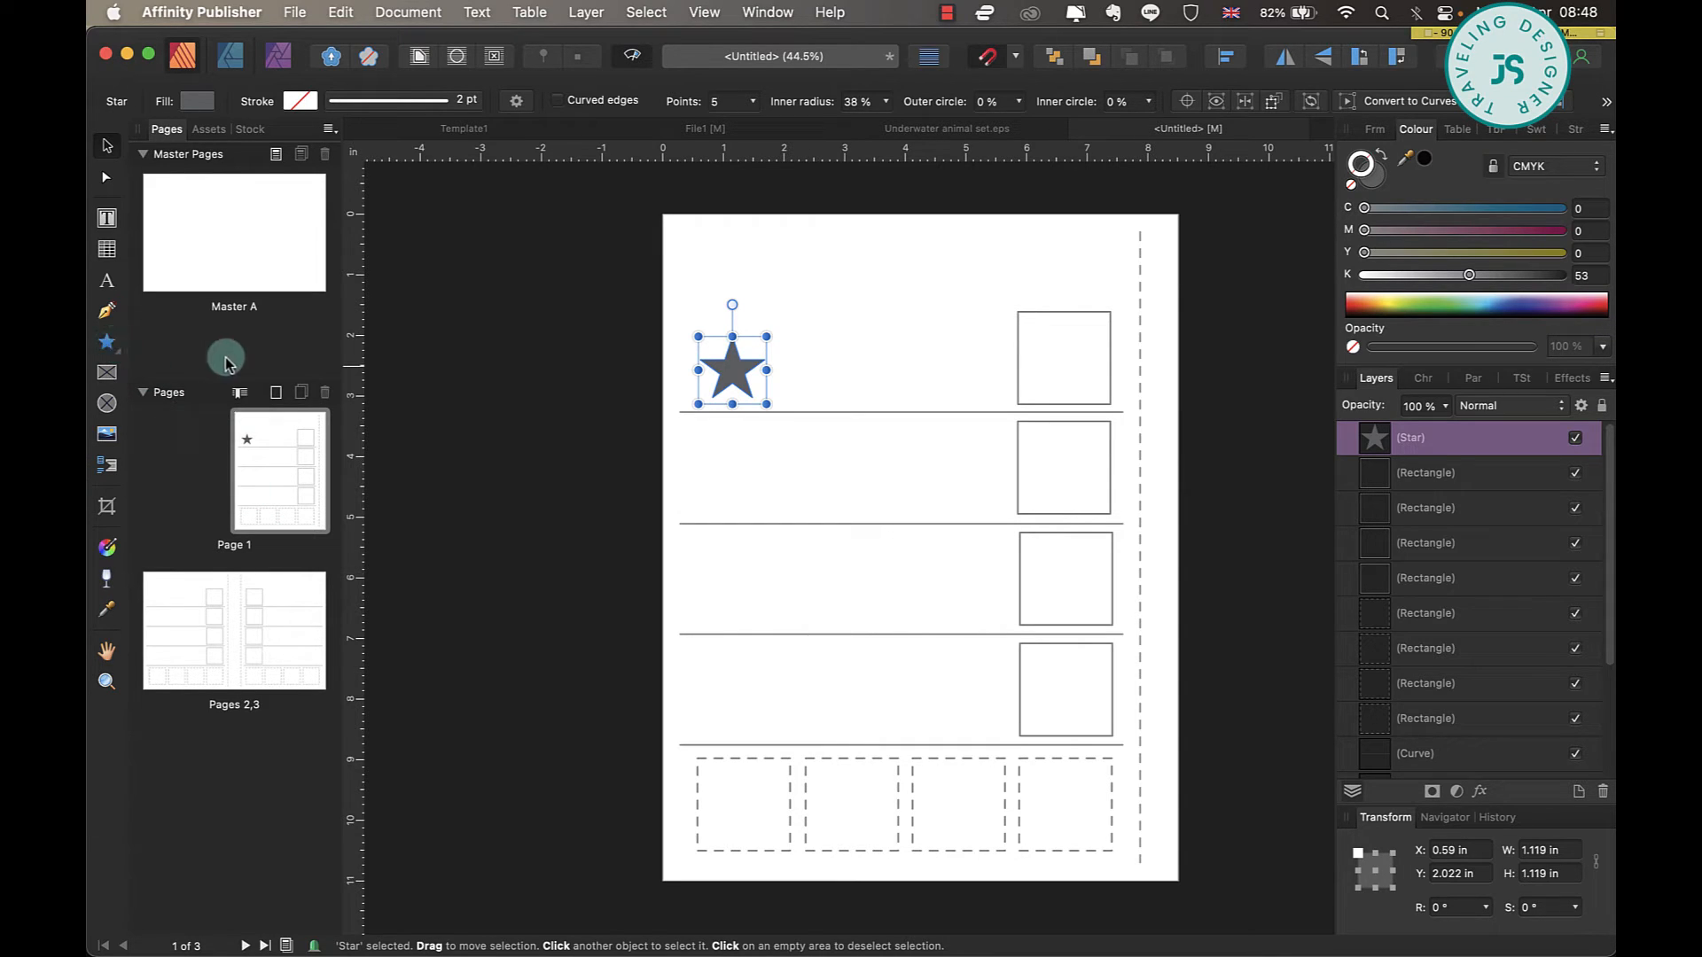
Complete the first row by drawing a pentagon, a donut and a crescent beside the star in the same grey.
{"action": "left_click", "coordinate": [114, 352]}
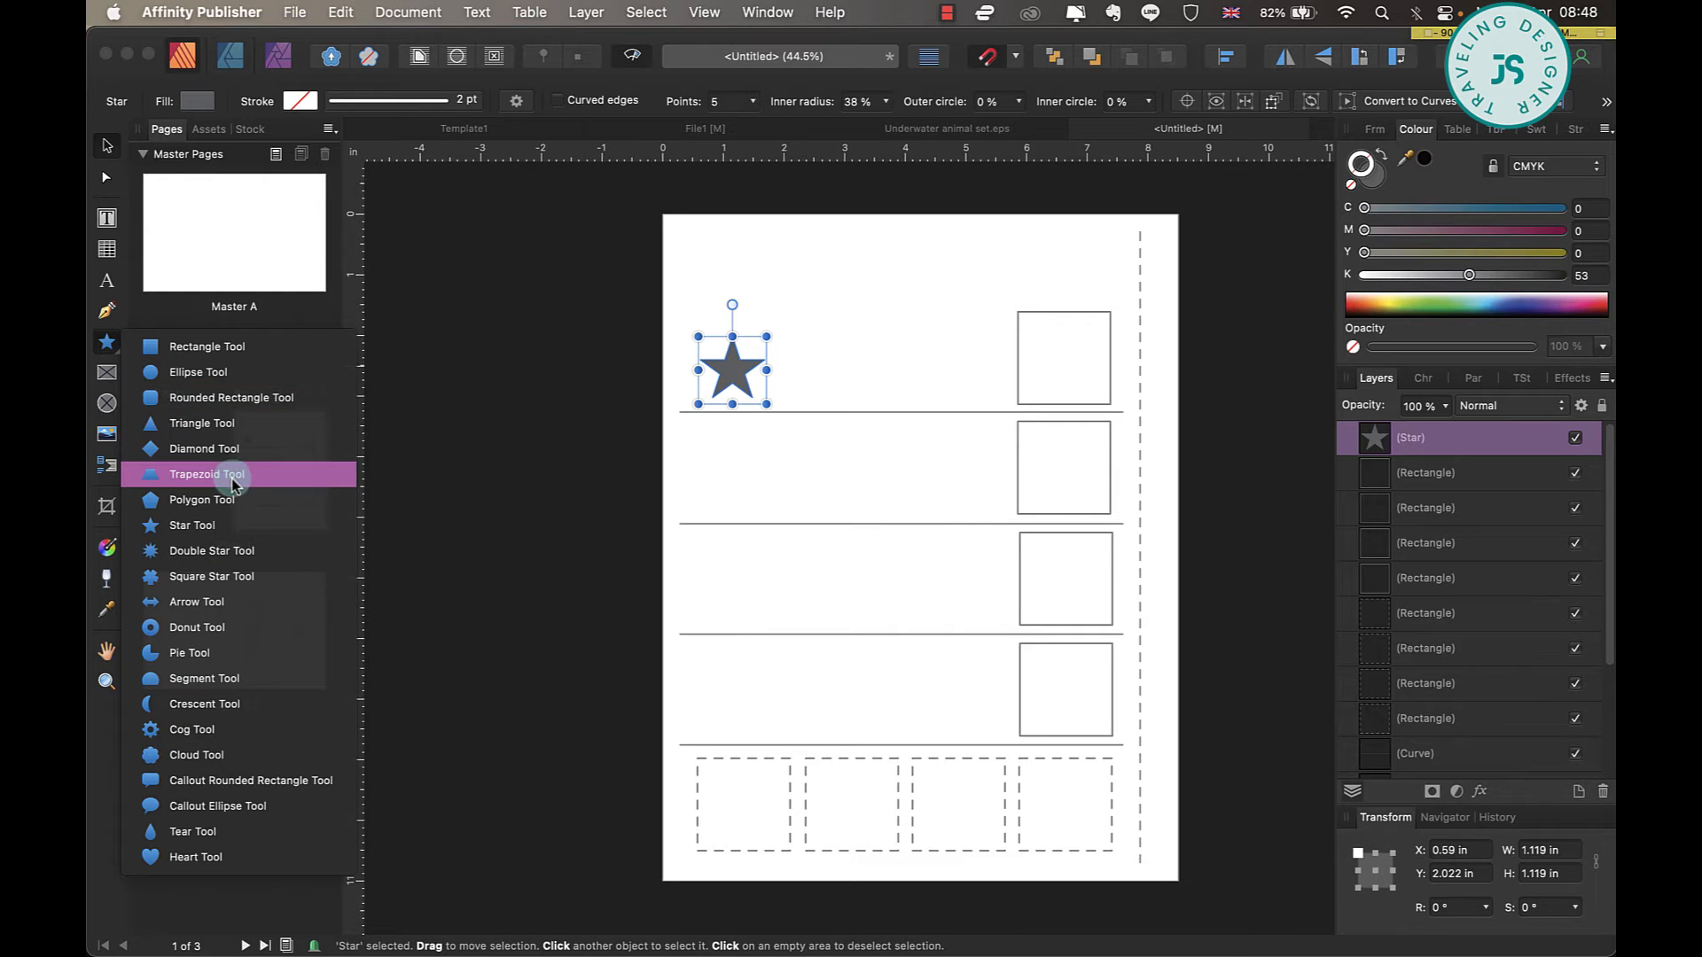
{"action": "left_click", "coordinate": [269, 507]}
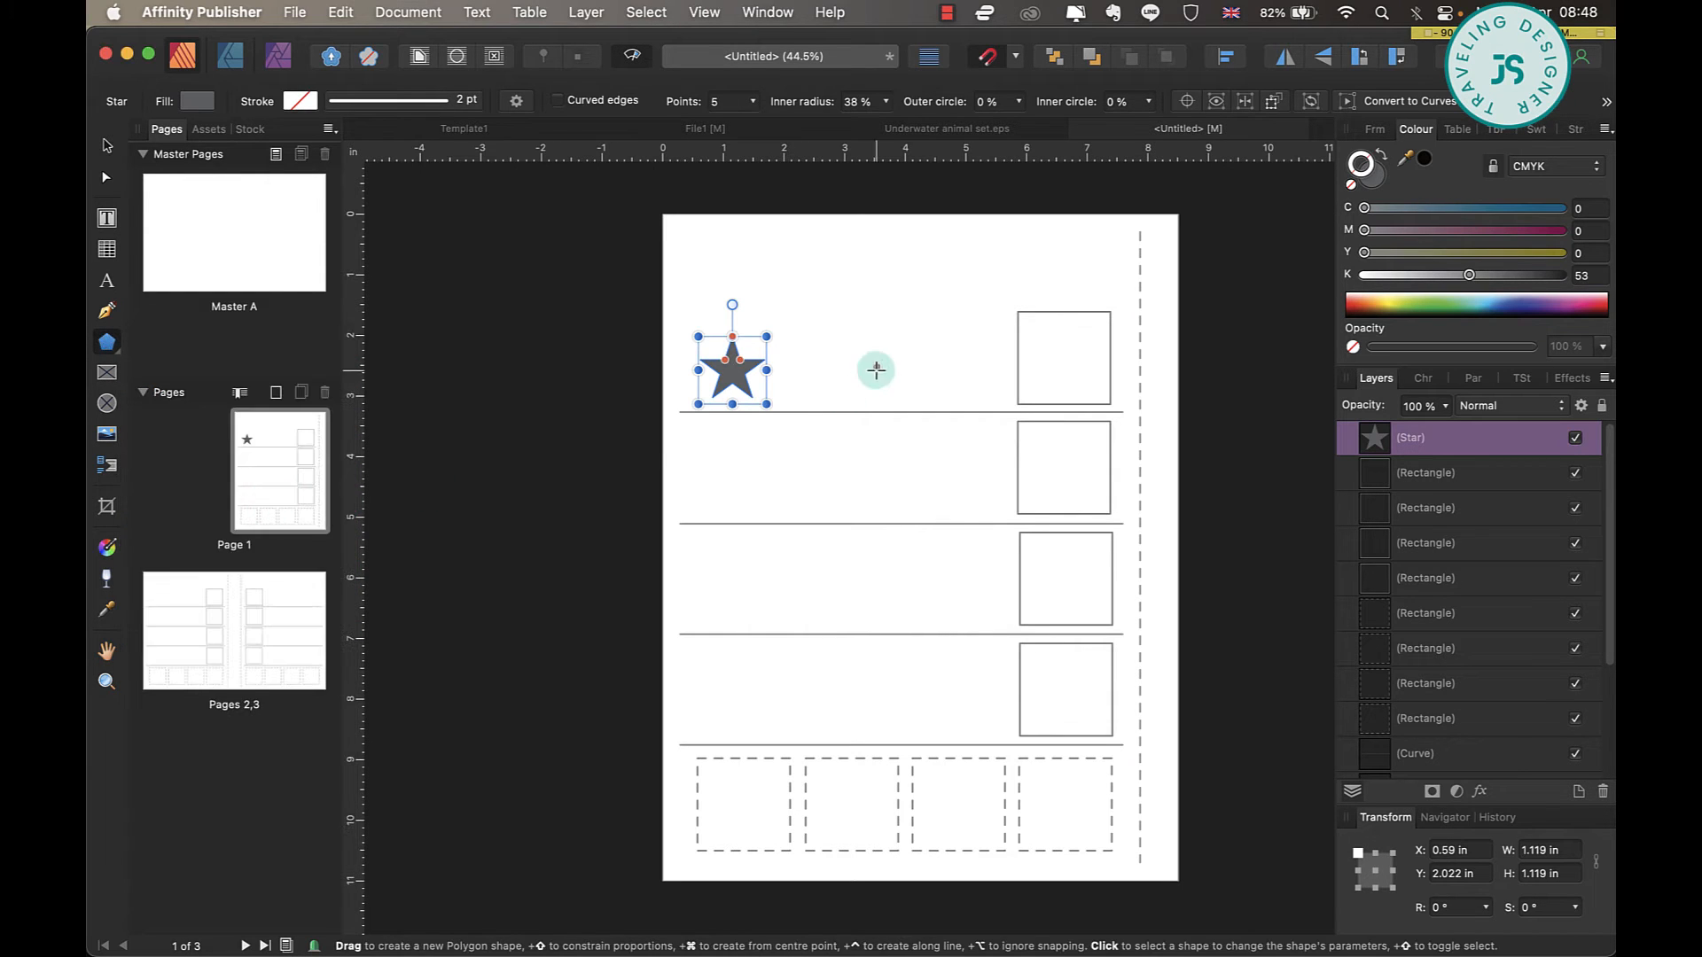
{"action": "mouse_move", "coordinate": [787, 326]}
{"action": "left_mouse_down"}
{"action": "mouse_move", "coordinate": [824, 408]}
{"action": "mouse_move", "coordinate": [848, 383]}
{"action": "left_mouse_up"}
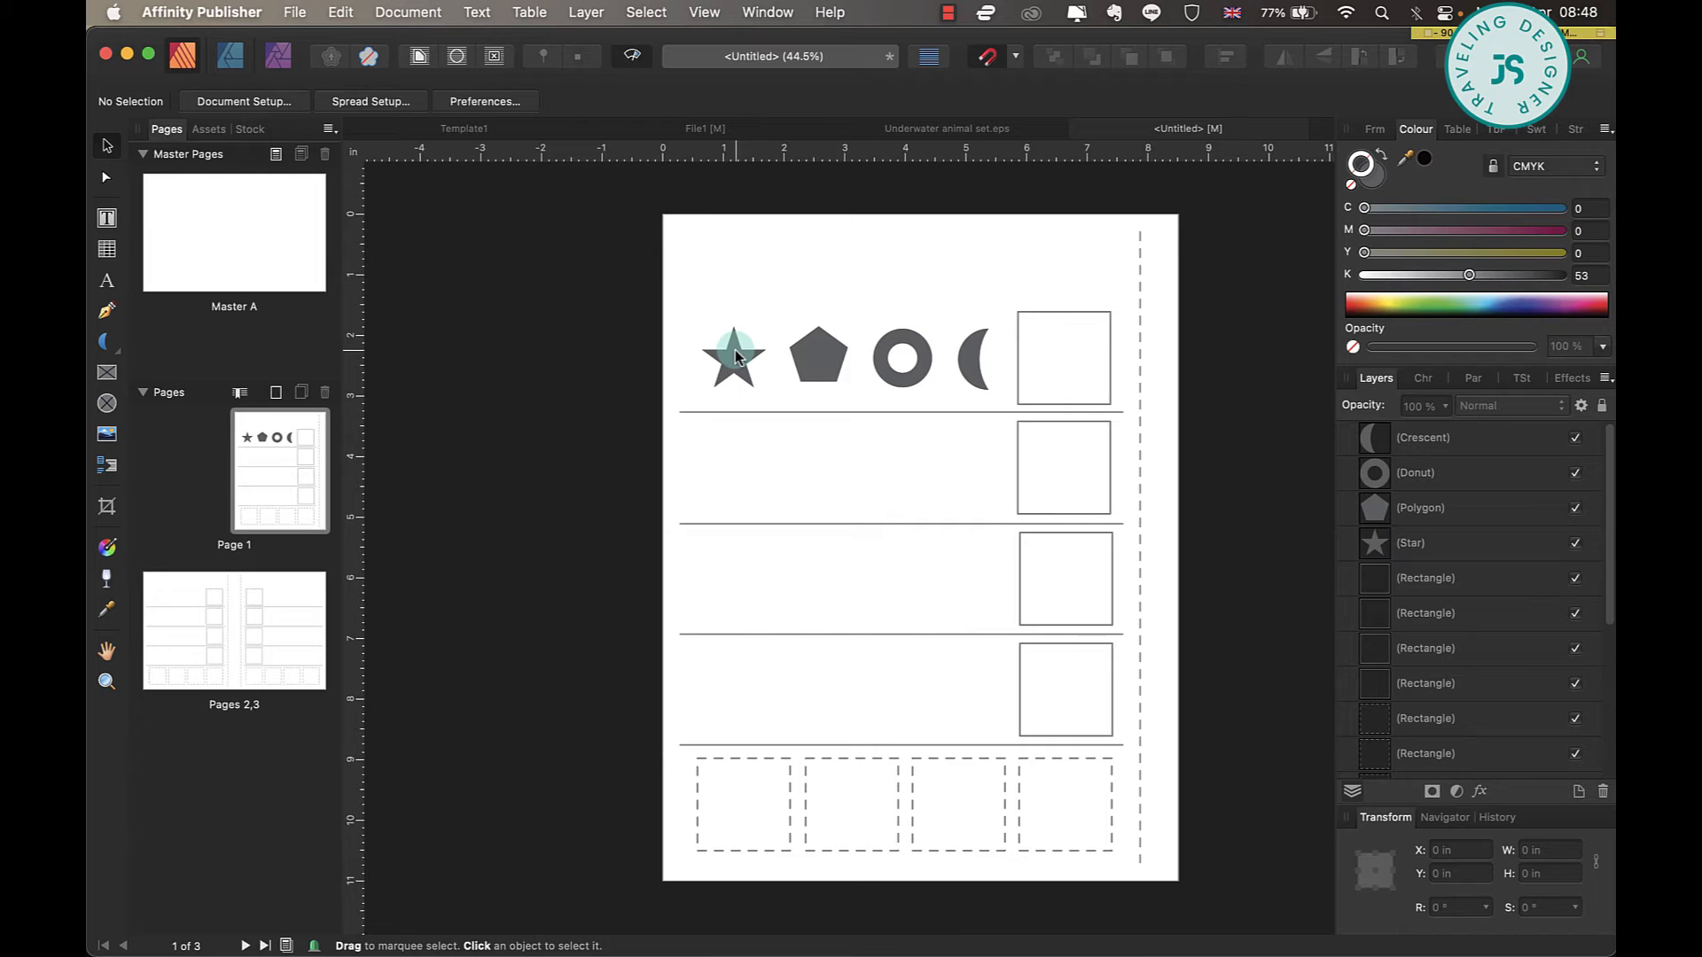
Copy the first-row shapes into the dashed boxes in the order crescent, star, pentagon, donut.
{"action": "left_click", "coordinate": [736, 349]}
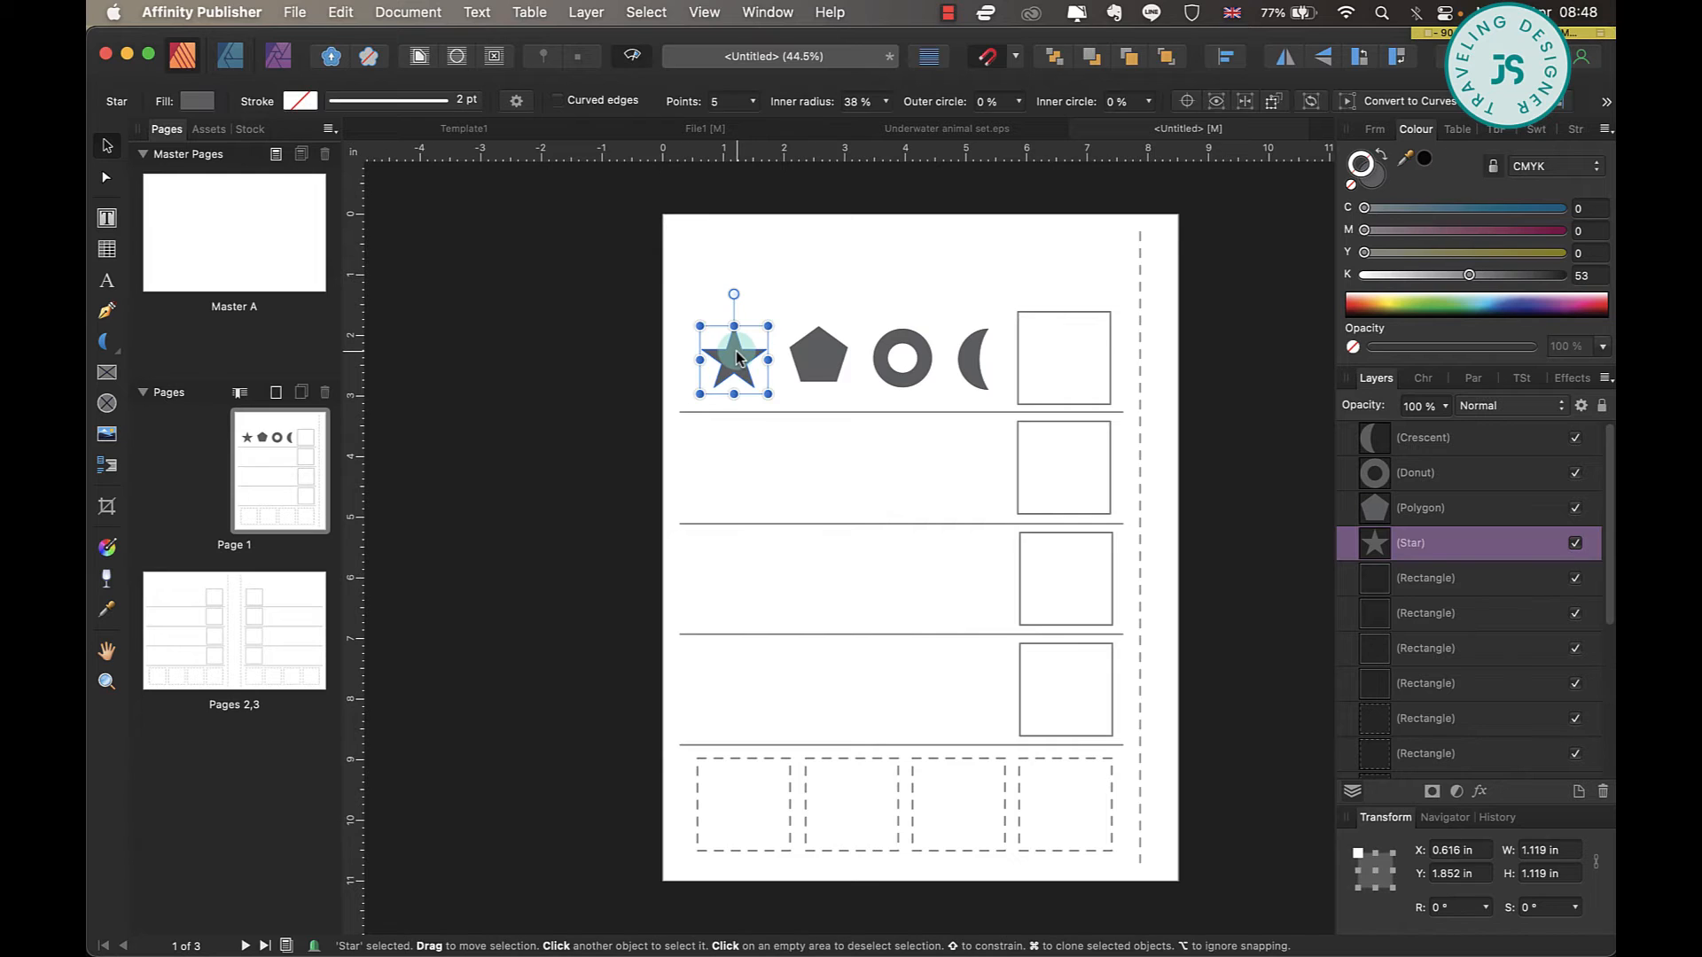
{"action": "mouse_move", "coordinate": [741, 353]}
{"action": "left_mouse_down"}
{"action": "mouse_move", "coordinate": [906, 898]}
{"action": "mouse_move", "coordinate": [858, 796]}
{"action": "left_mouse_up"}
{"action": "left_click", "coordinate": [918, 372]}
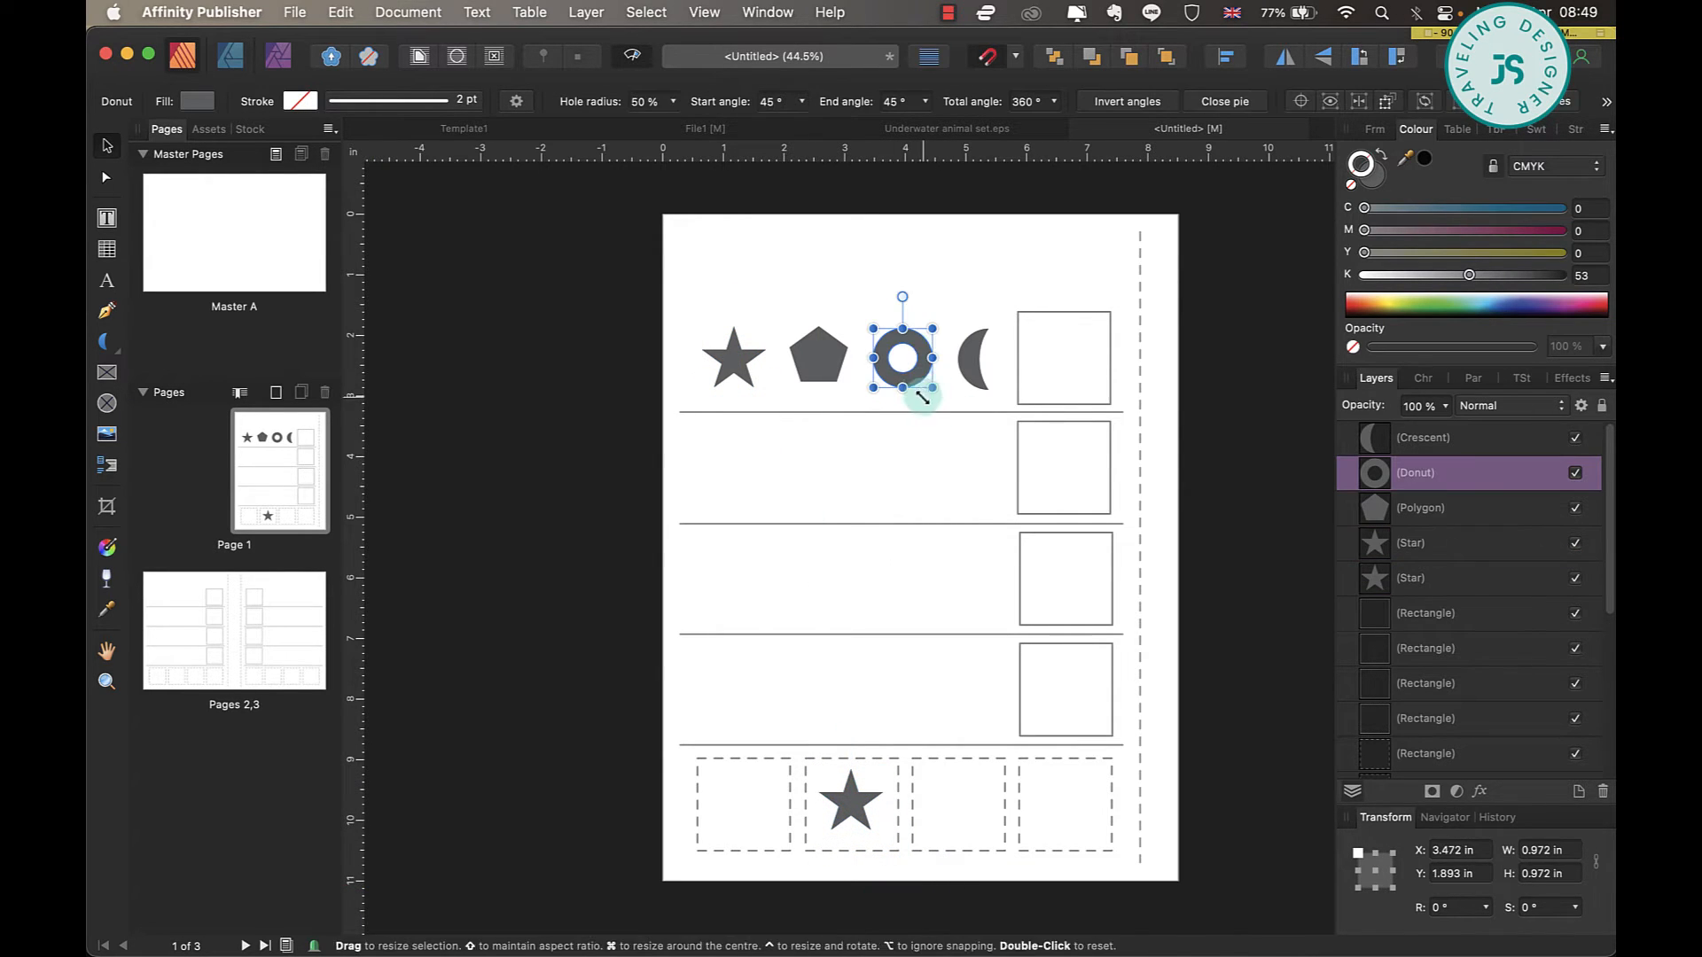
{"action": "mouse_move", "coordinate": [922, 374]}
{"action": "left_mouse_down"}
{"action": "mouse_move", "coordinate": [1075, 835]}
{"action": "mouse_move", "coordinate": [1085, 820]}
{"action": "left_mouse_up"}
{"action": "mouse_move", "coordinate": [971, 361]}
{"action": "left_mouse_down"}
{"action": "mouse_move", "coordinate": [938, 546]}
{"action": "mouse_move", "coordinate": [738, 808]}
{"action": "left_mouse_up"}
Copy the pentagon to positions 1, 3 and 4 of rows two, three and four, and the star to positions 4, 2 and 3.
{"action": "mouse_move", "coordinate": [823, 353]}
{"action": "left_mouse_down"}
{"action": "mouse_move", "coordinate": [966, 803]}
{"action": "mouse_move", "coordinate": [967, 690]}
{"action": "left_mouse_up"}
{"action": "mouse_move", "coordinate": [967, 690]}
{"action": "left_mouse_down"}
{"action": "mouse_move", "coordinate": [912, 578]}
{"action": "mouse_move", "coordinate": [738, 466]}
{"action": "left_mouse_up"}
{"action": "left_click", "coordinate": [737, 354]}
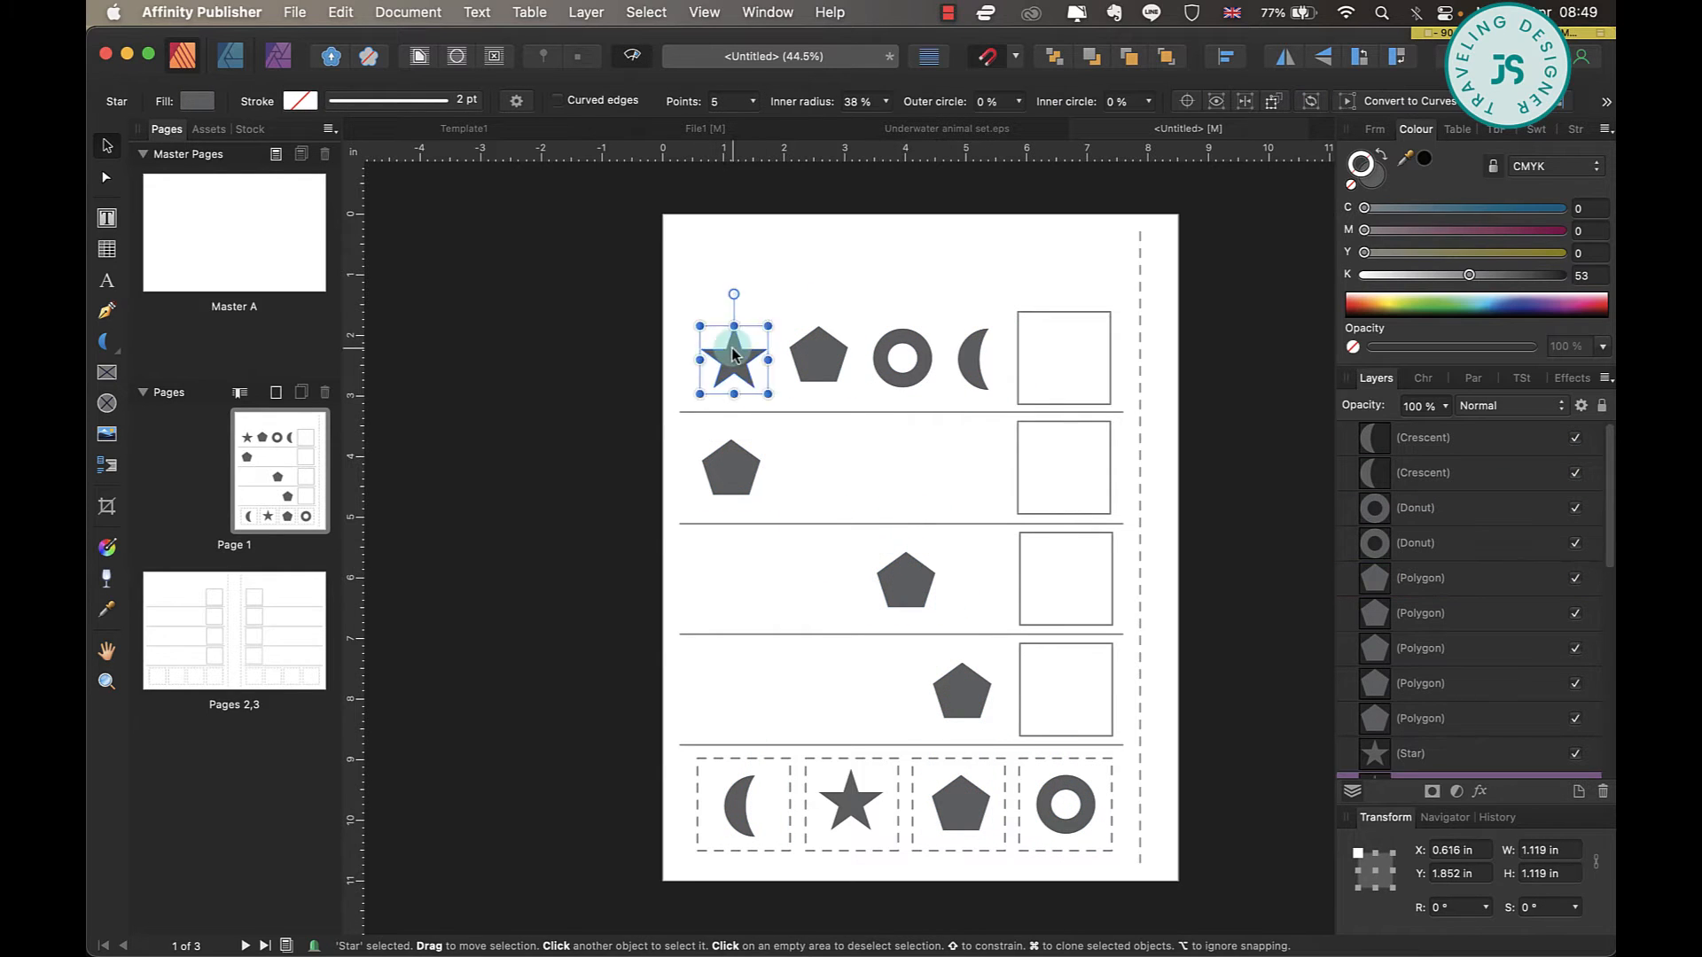
{"action": "left_click_drag", "start_coordinate": [737, 355], "coordinate": [830, 581]}
{"action": "mouse_move", "coordinate": [830, 581]}
{"action": "left_mouse_down"}
{"action": "mouse_move", "coordinate": [858, 677]}
{"action": "mouse_move", "coordinate": [908, 693]}
{"action": "left_mouse_up"}
{"action": "mouse_move", "coordinate": [970, 695]}
{"action": "left_mouse_down"}
{"action": "mouse_move", "coordinate": [989, 697]}
{"action": "mouse_move", "coordinate": [984, 484]}
{"action": "left_mouse_up"}
Copy the crescent to positions 3, 1 and 2 of rows two, three and four, and the donut to positions 2, 4 and 1.
{"action": "left_click_drag", "start_coordinate": [970, 363], "coordinate": [725, 582]}
{"action": "left_click_drag", "start_coordinate": [725, 582], "coordinate": [835, 696]}
{"action": "left_click_drag", "start_coordinate": [910, 378], "coordinate": [985, 600]}
{"action": "left_click_drag", "start_coordinate": [984, 600], "coordinate": [745, 709]}
Align the shapes in each column of the four pattern rows on their horizontal centres.
{"action": "left_click_drag", "start_coordinate": [835, 713], "coordinate": [818, 713]}
{"action": "left_click", "coordinate": [608, 101]}
{"action": "left_click", "coordinate": [902, 380]}
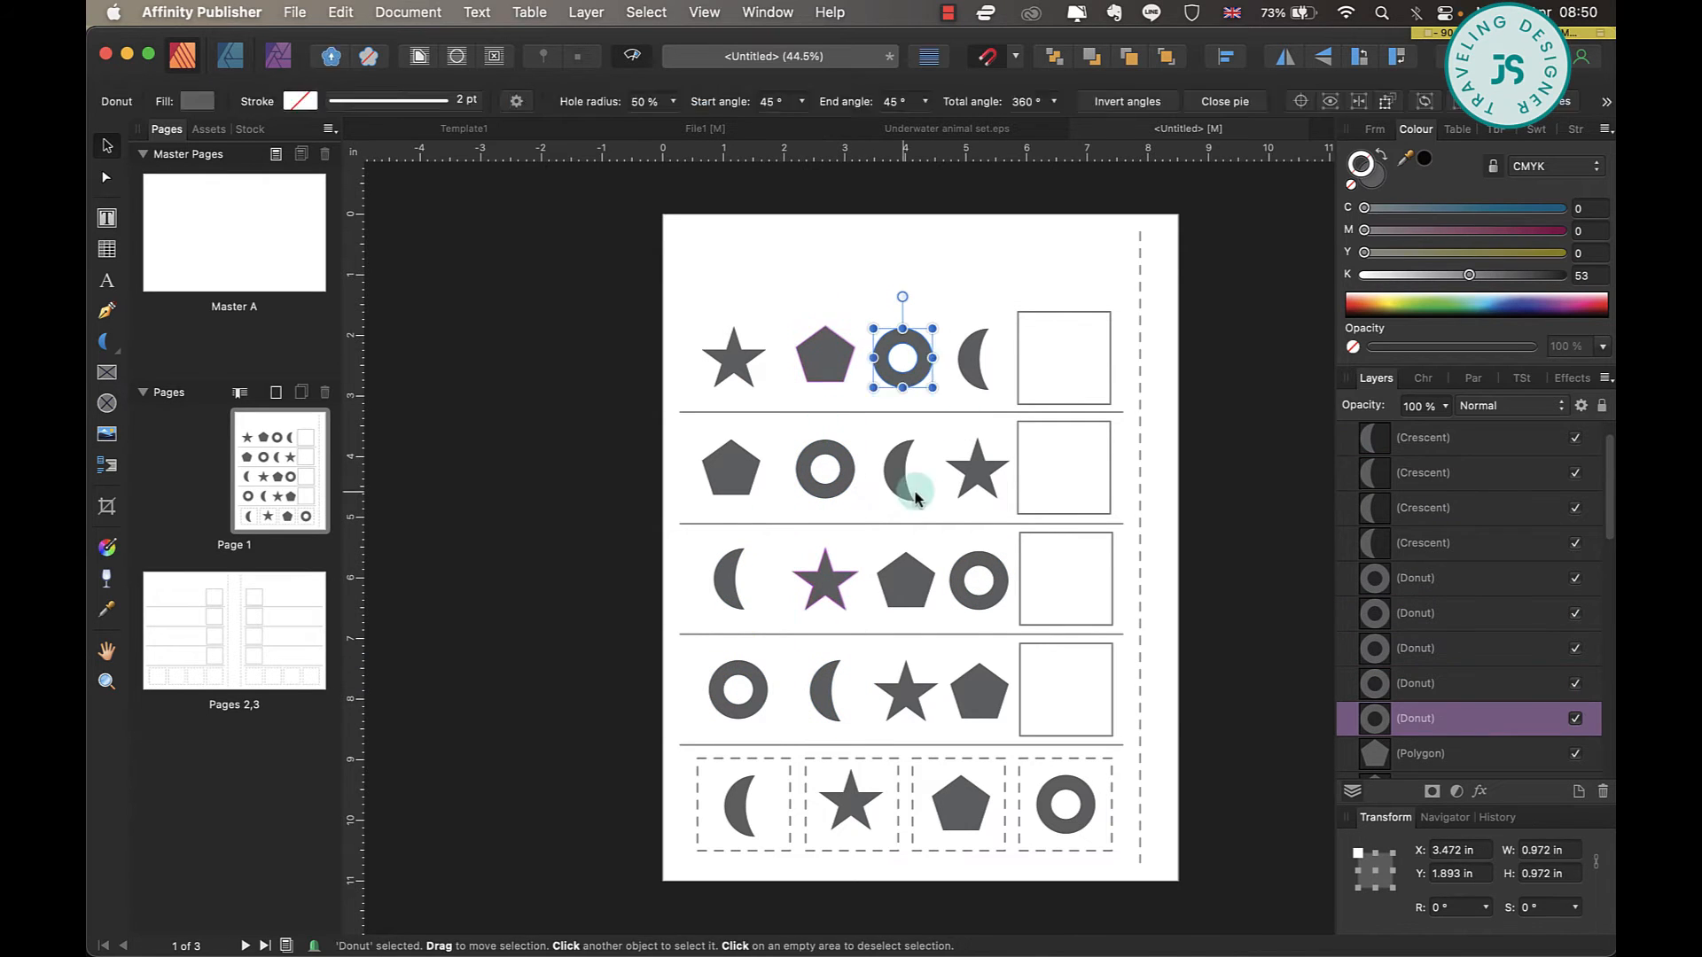
{"action": "left_click", "coordinate": [904, 492], "text": "shift"}
{"action": "left_click", "coordinate": [608, 101]}
{"action": "left_click", "coordinate": [972, 363]}
{"action": "left_click", "coordinate": [980, 709], "text": "shift"}
{"action": "left_click", "coordinate": [608, 101]}
{"action": "left_click", "coordinate": [446, 365]}
Add the artistic-text title "WHAT COMES NEXT" above the first pattern row.
{"action": "key", "text": "t"}
{"action": "left_click_drag", "start_coordinate": [720, 239], "coordinate": [1045, 285]}
{"action": "type", "text": "WHAT "}
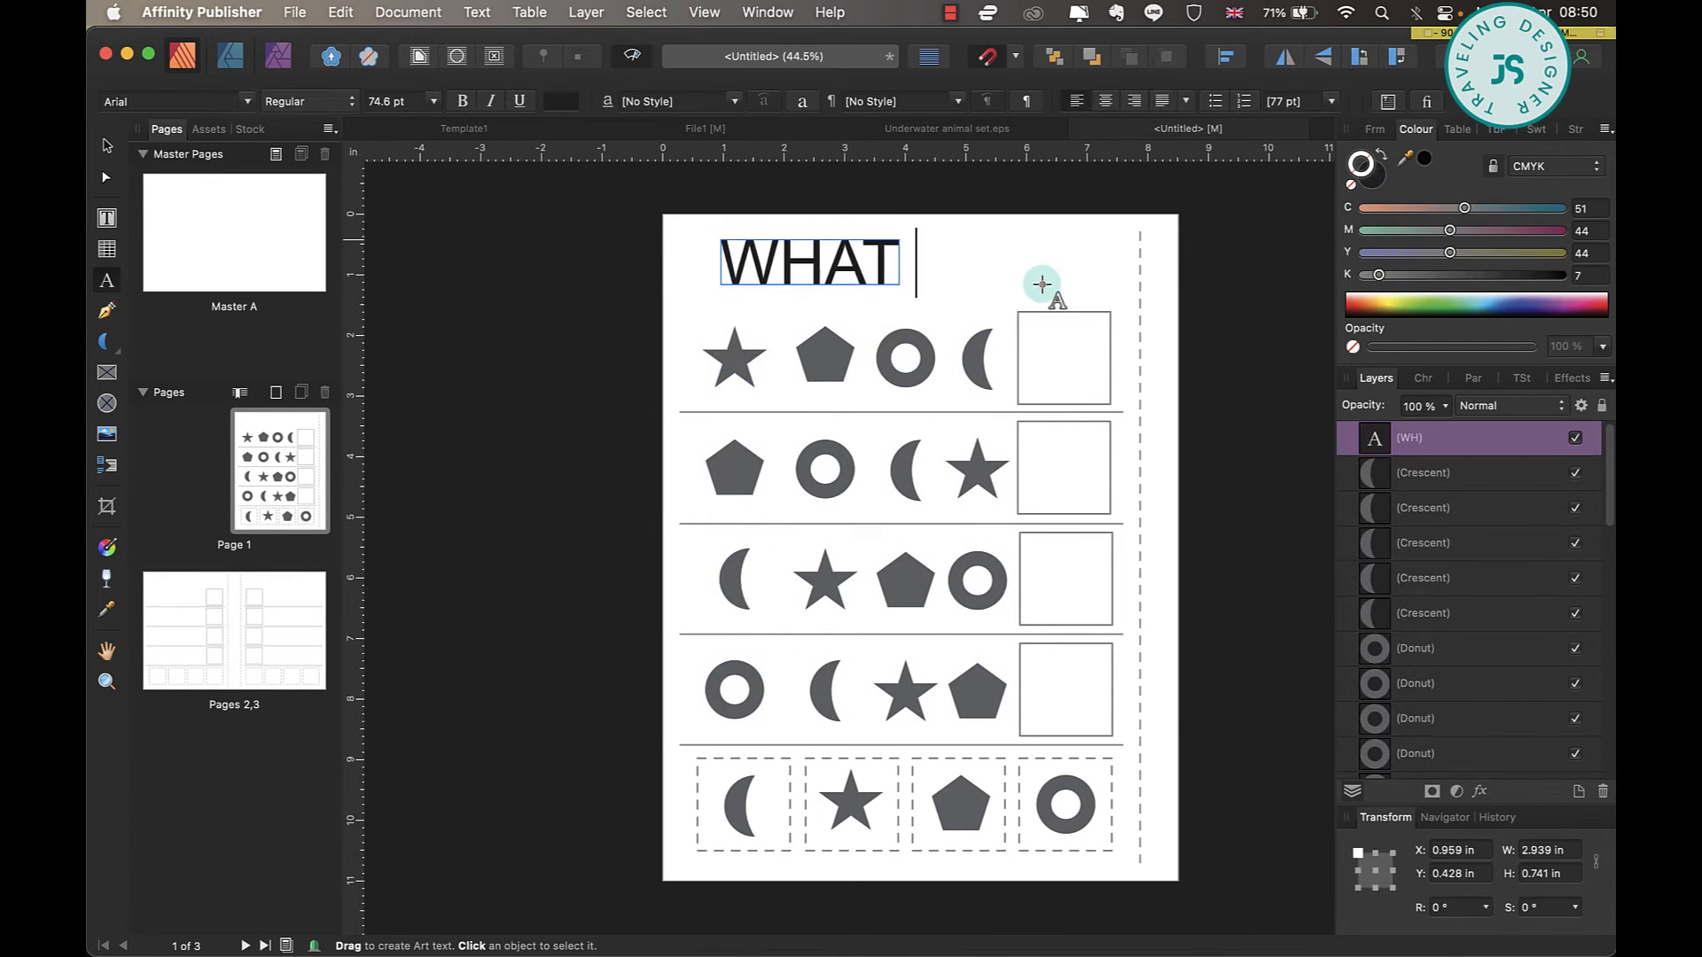
{"action": "type", "text": "COMES NEXT"}
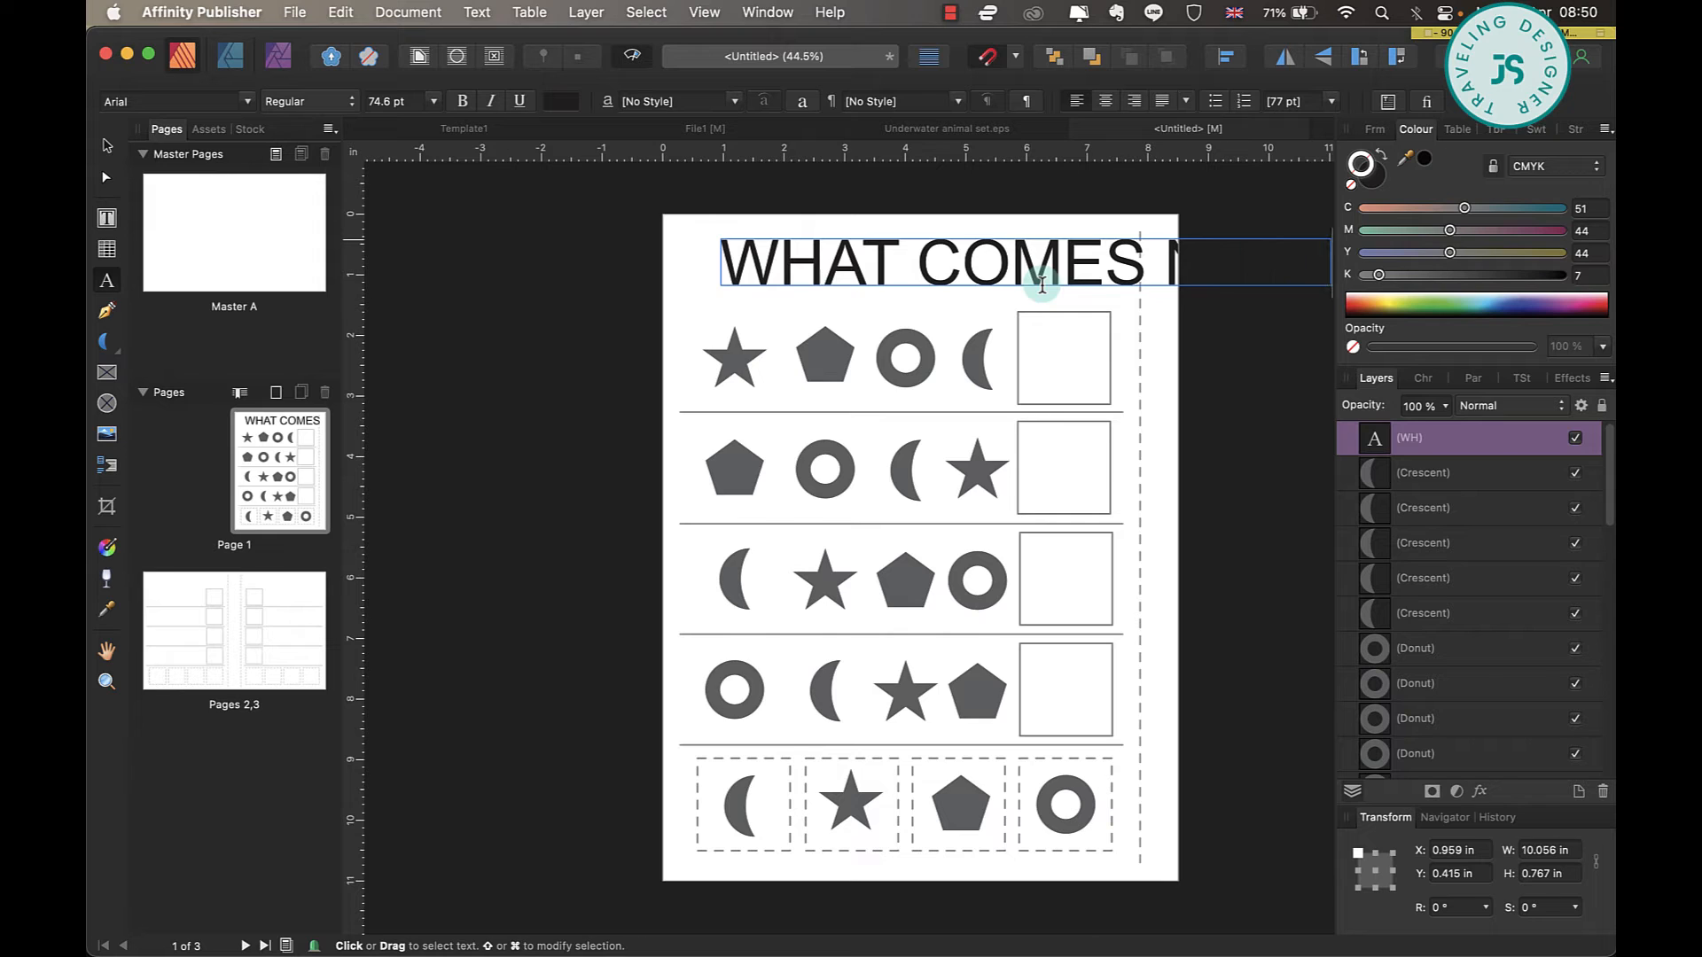
Scale the title to about 6.3 in wide and place it above the pattern rows, left of the dashed cut line.
{"action": "key", "text": "Escape"}
{"action": "left_click_drag", "start_coordinate": [721, 263], "coordinate": [940, 237]}
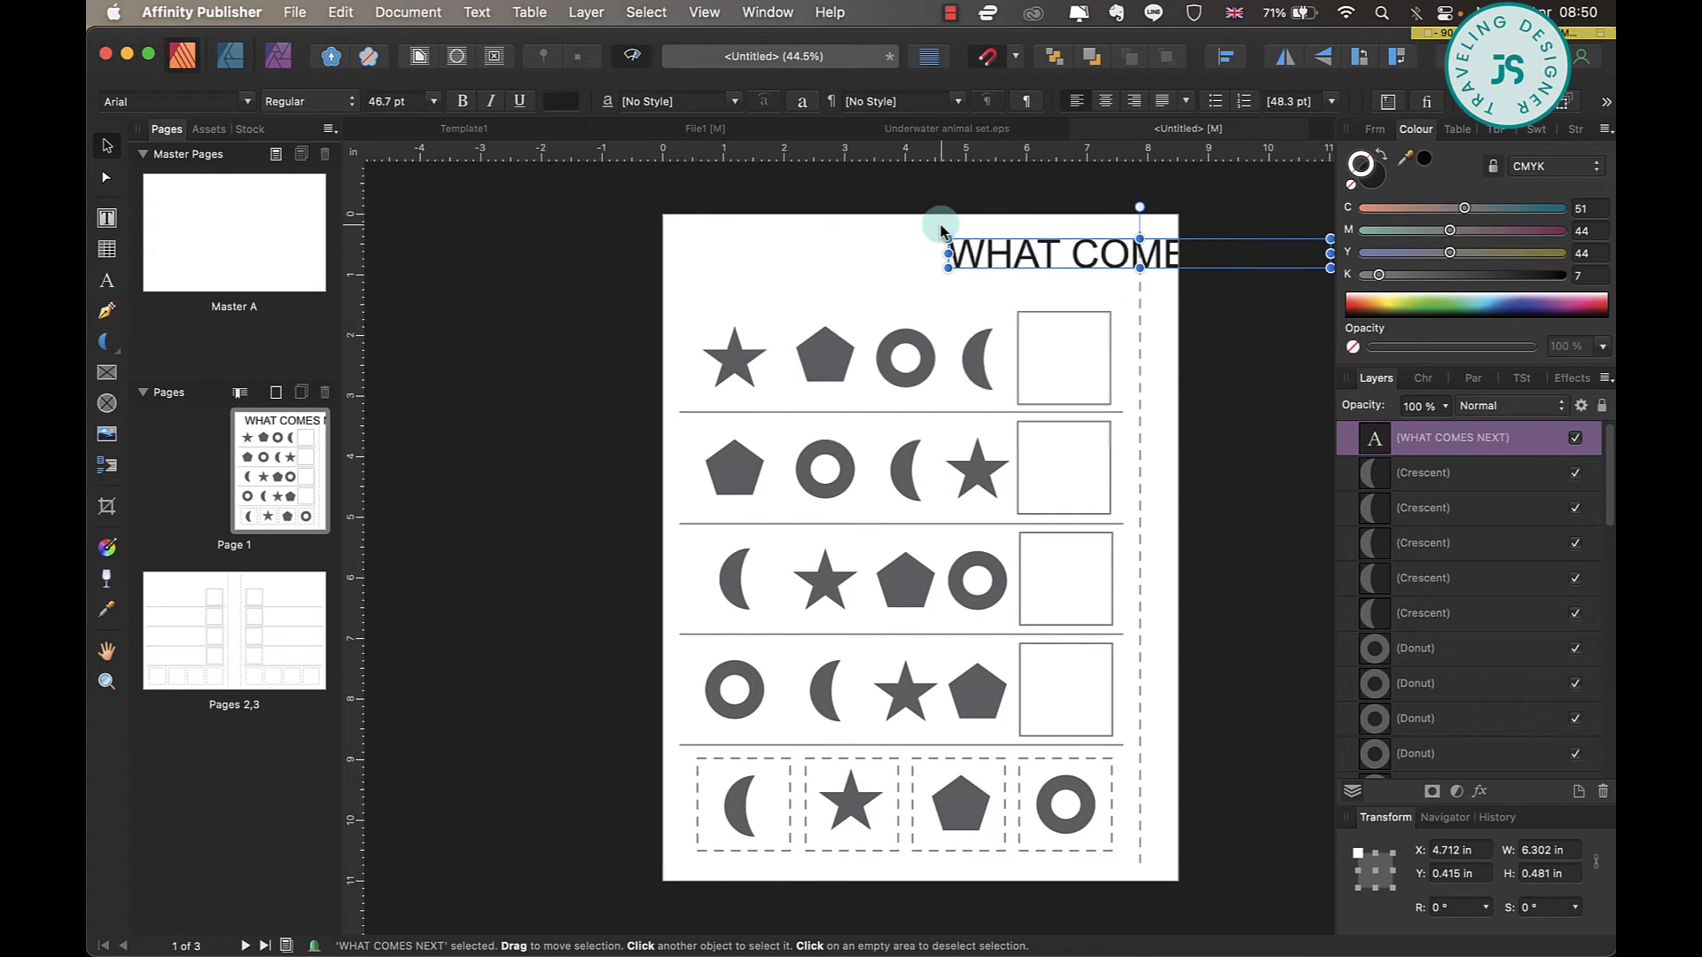
{"action": "left_click_drag", "start_coordinate": [1124, 248], "coordinate": [893, 260]}
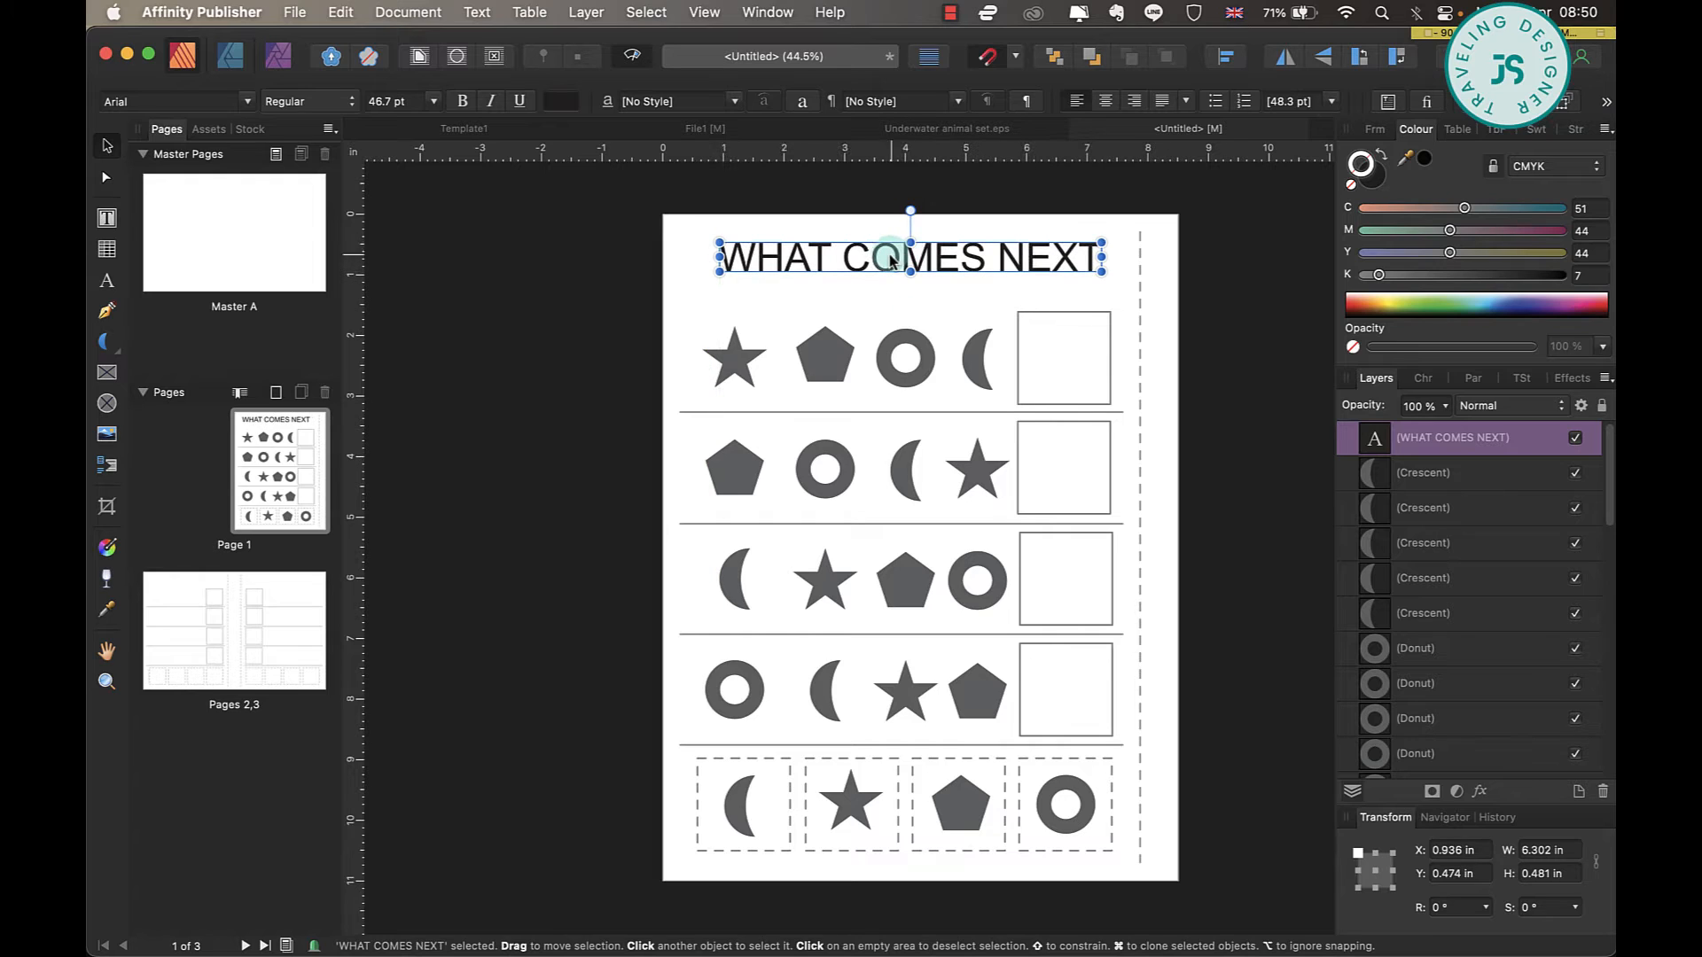
{"action": "left_click", "coordinate": [684, 342]}
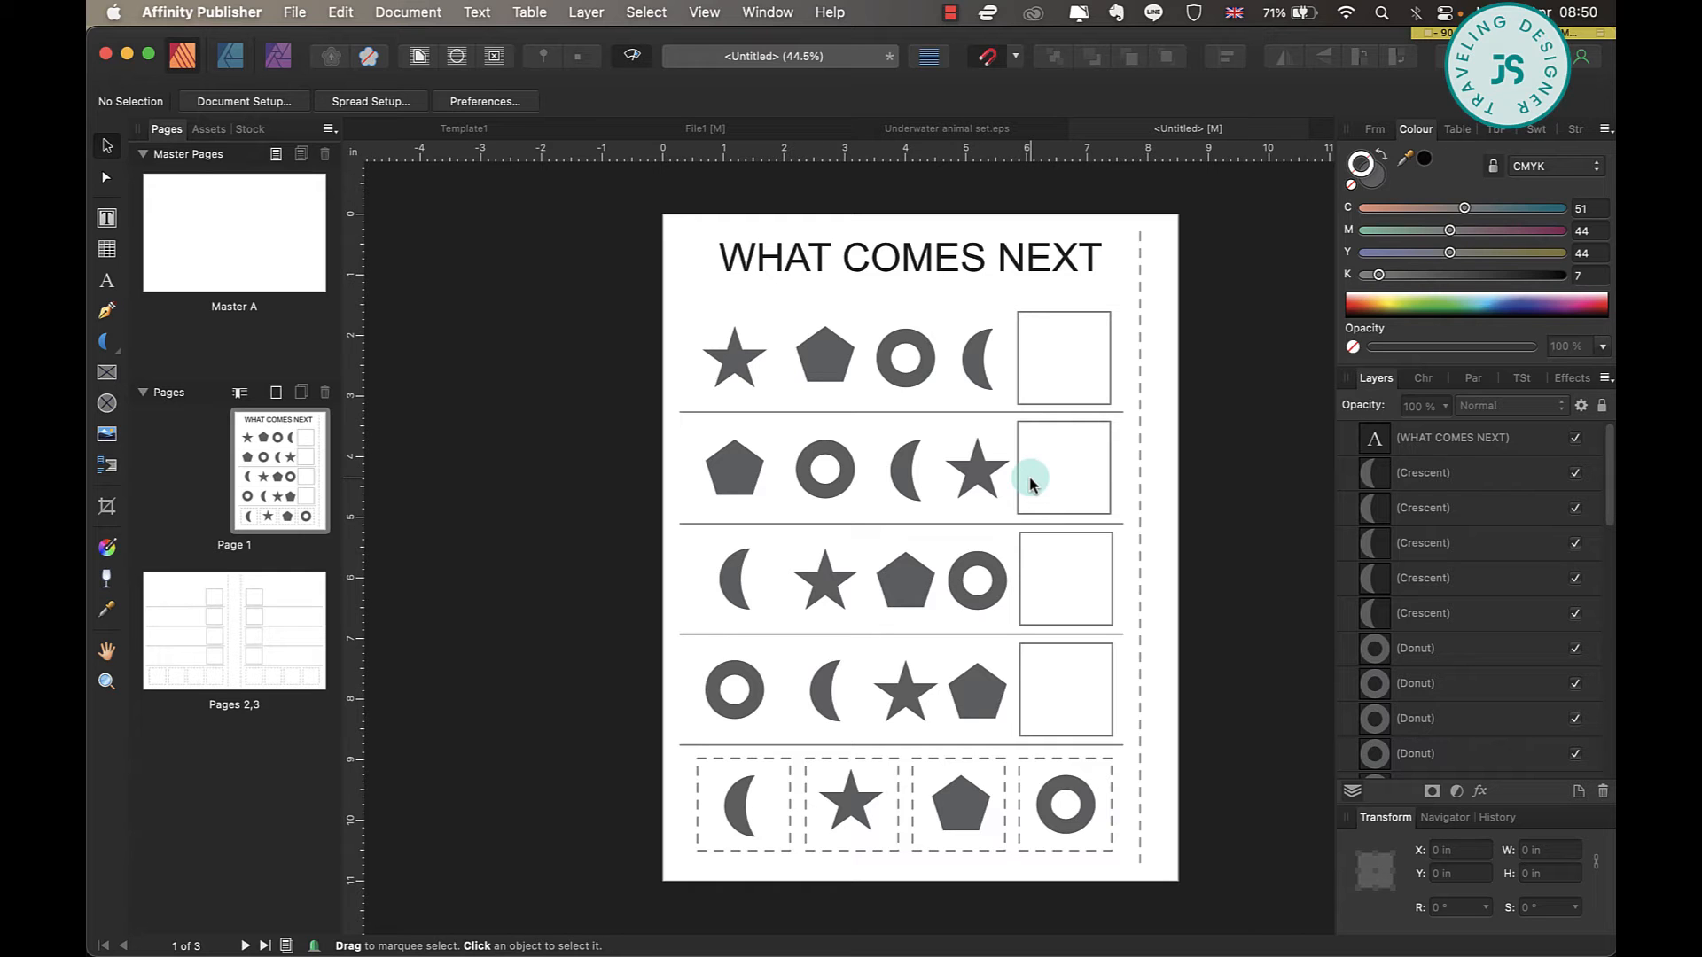
{"action": "scroll", "coordinate": [1031, 483], "scroll_direction": "down", "scroll_amount": 2}
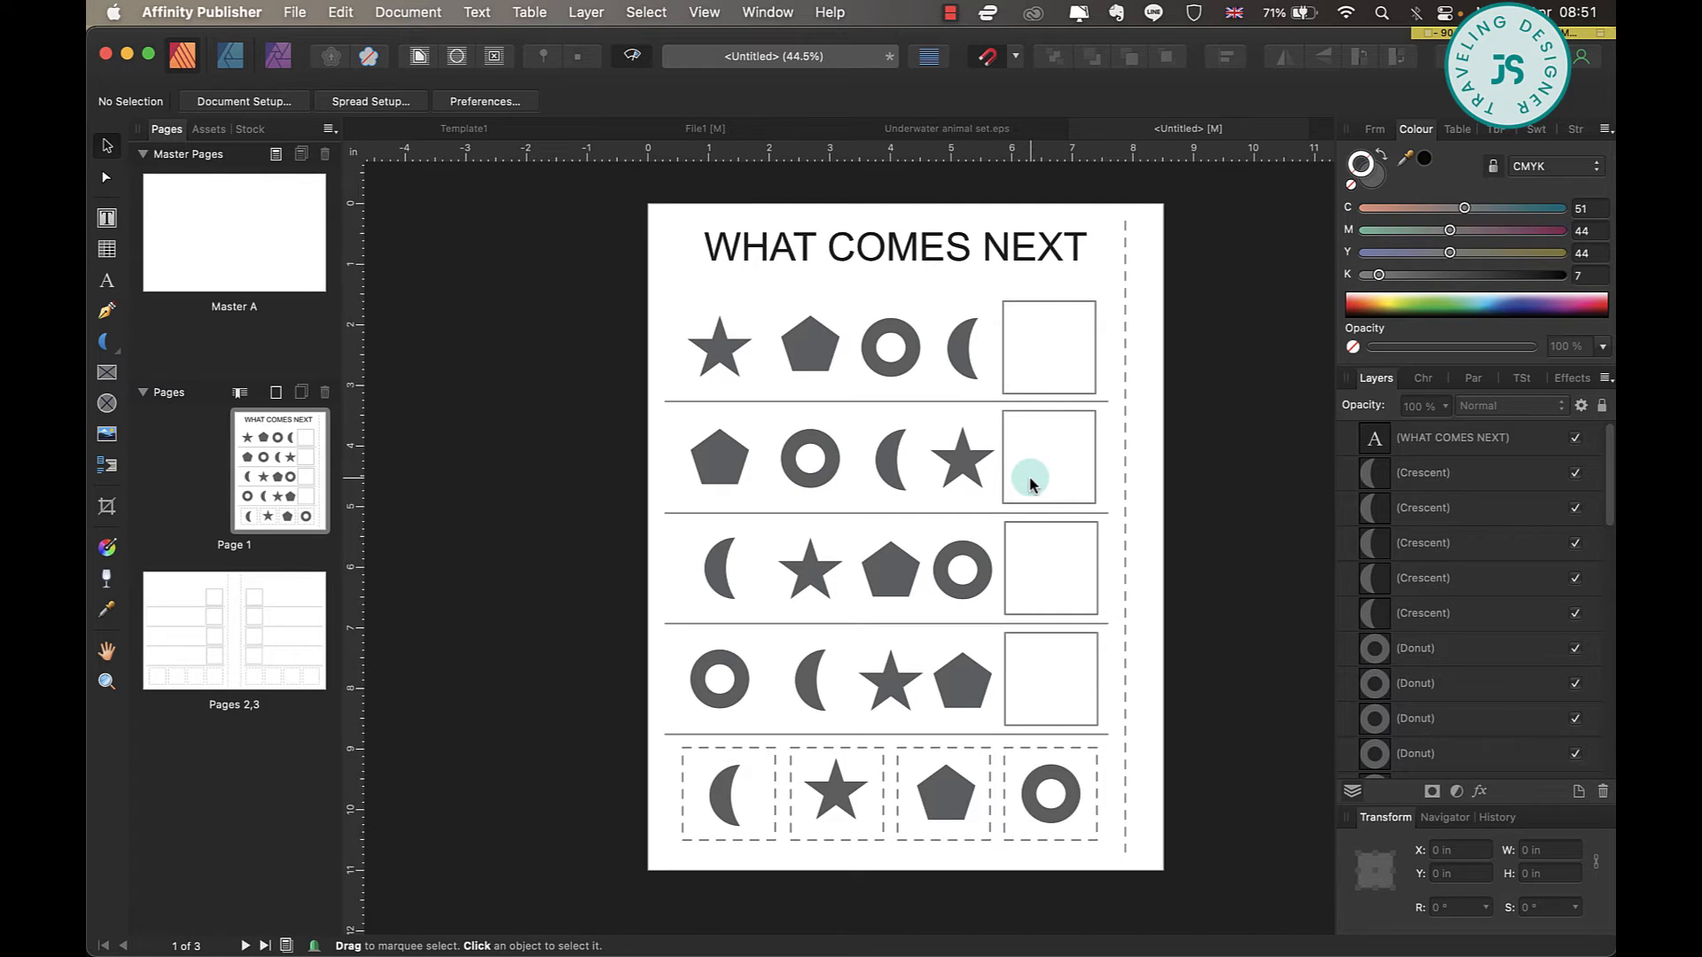
{"action": "scroll", "coordinate": [1028, 479], "scroll_direction": "down", "scroll_amount": 3}
Switch to Underwater animal set.eps and copy all parts of the turtle onto a new second page.
{"action": "left_click", "coordinate": [890, 131]}
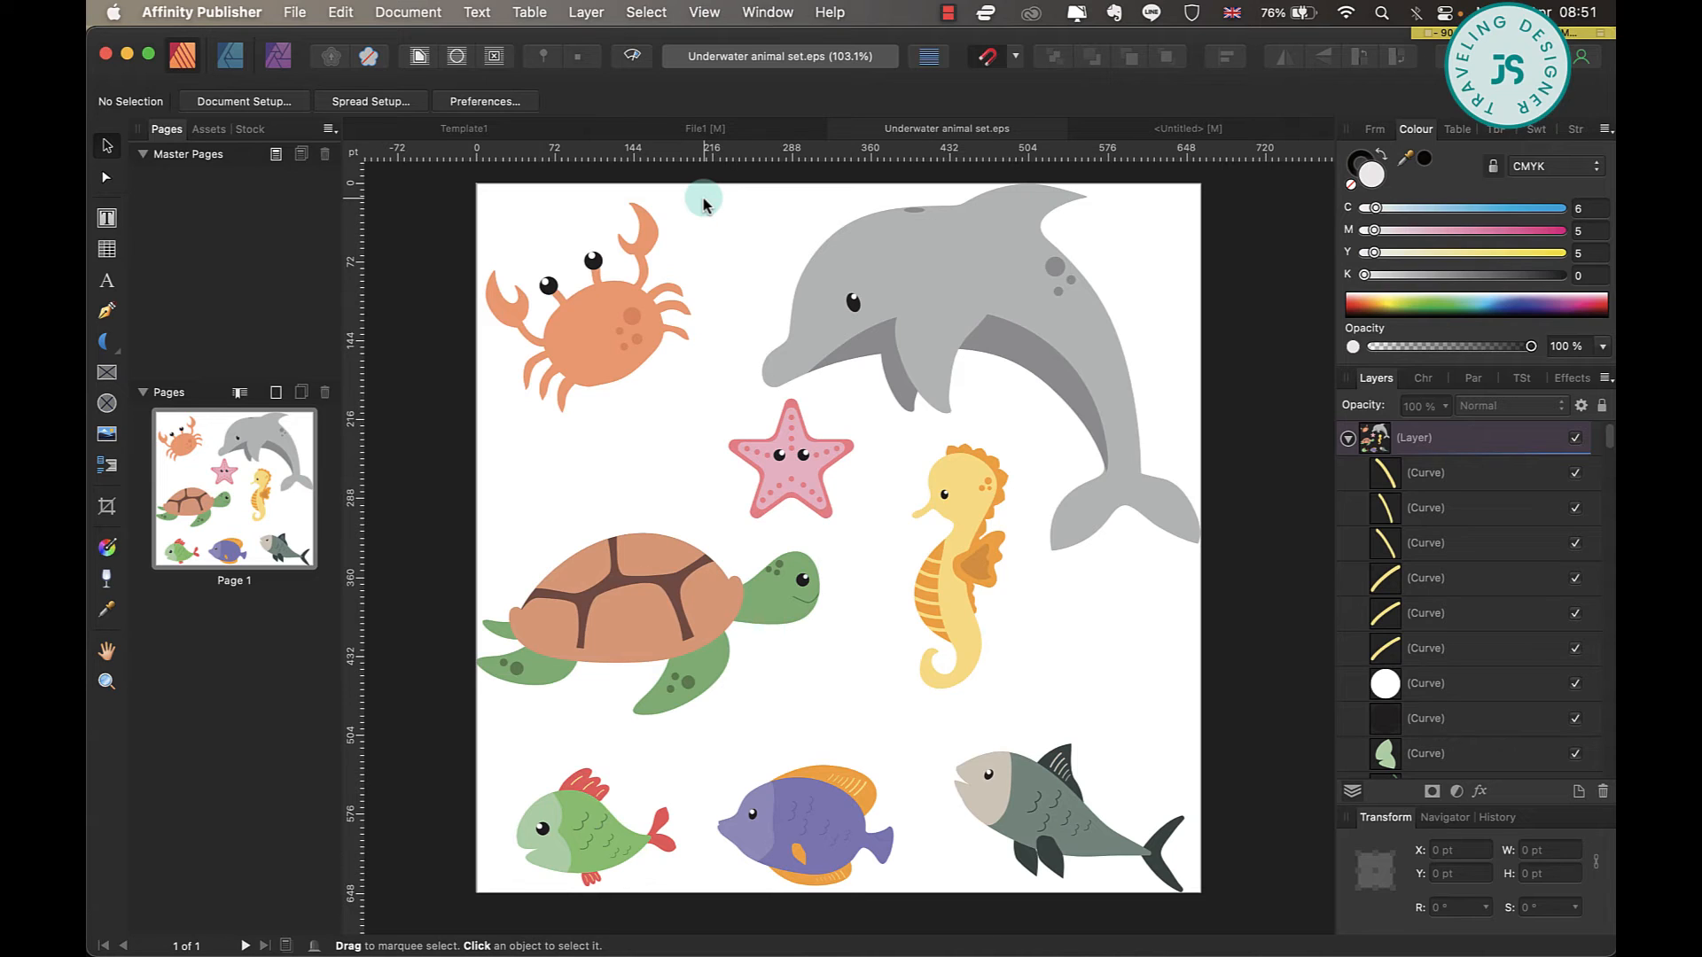
{"action": "left_click_drag", "start_coordinate": [704, 201], "coordinate": [460, 462]}
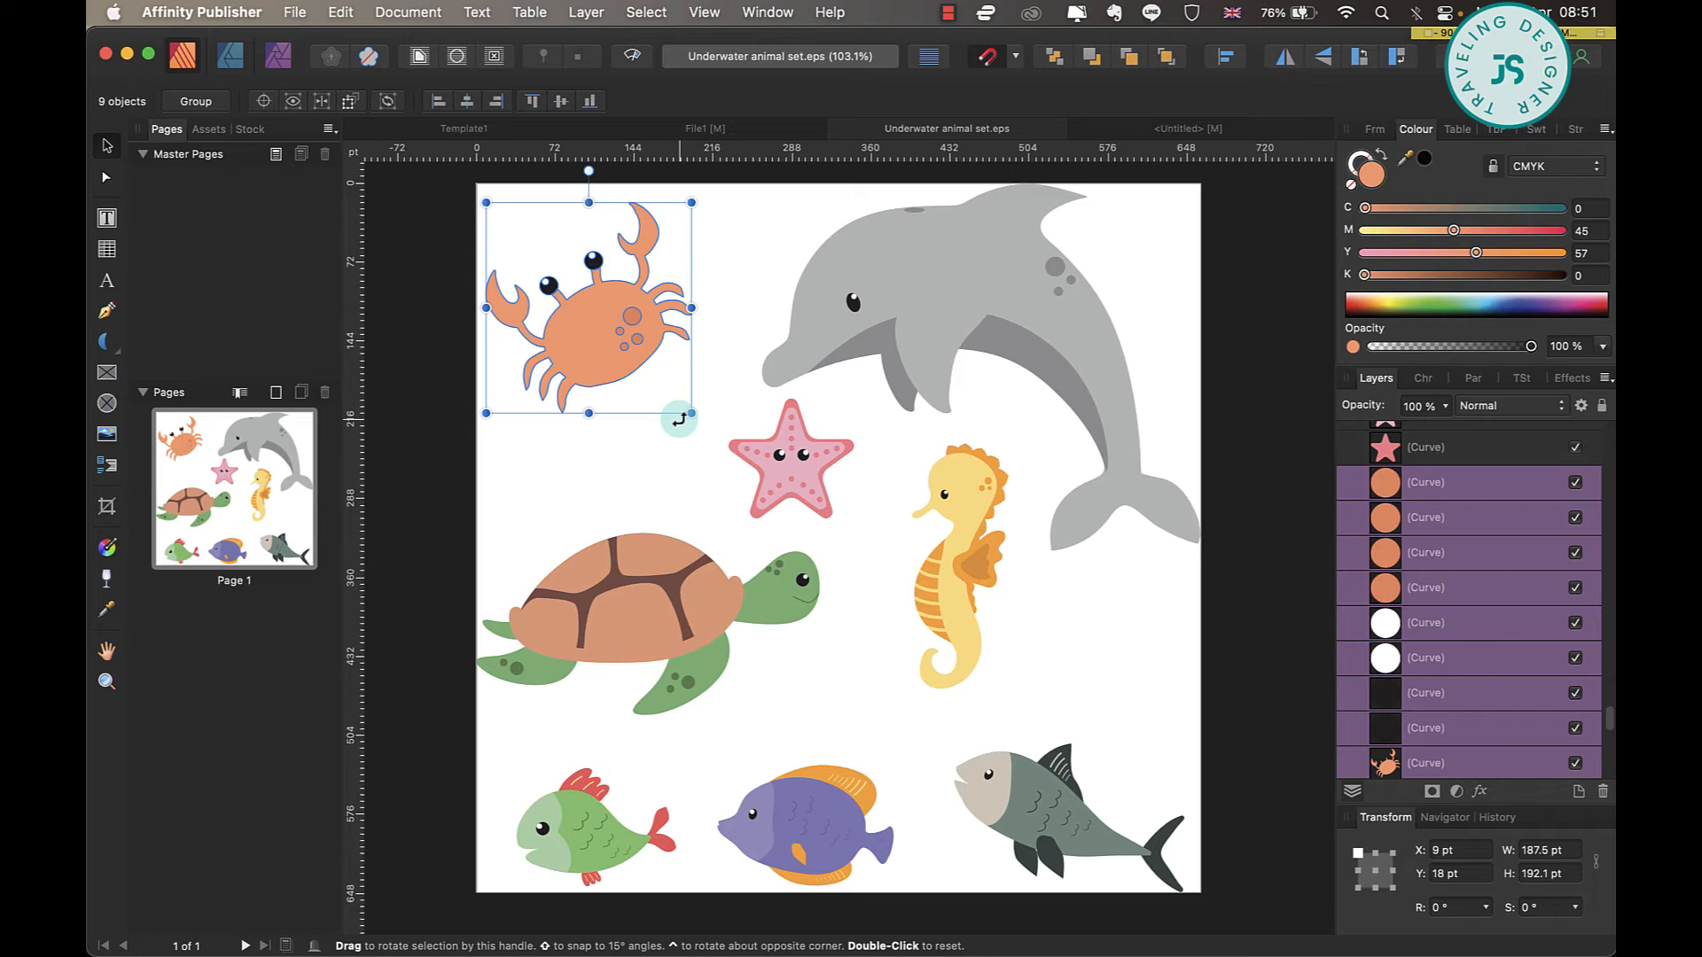
{"action": "left_click", "coordinate": [674, 455]}
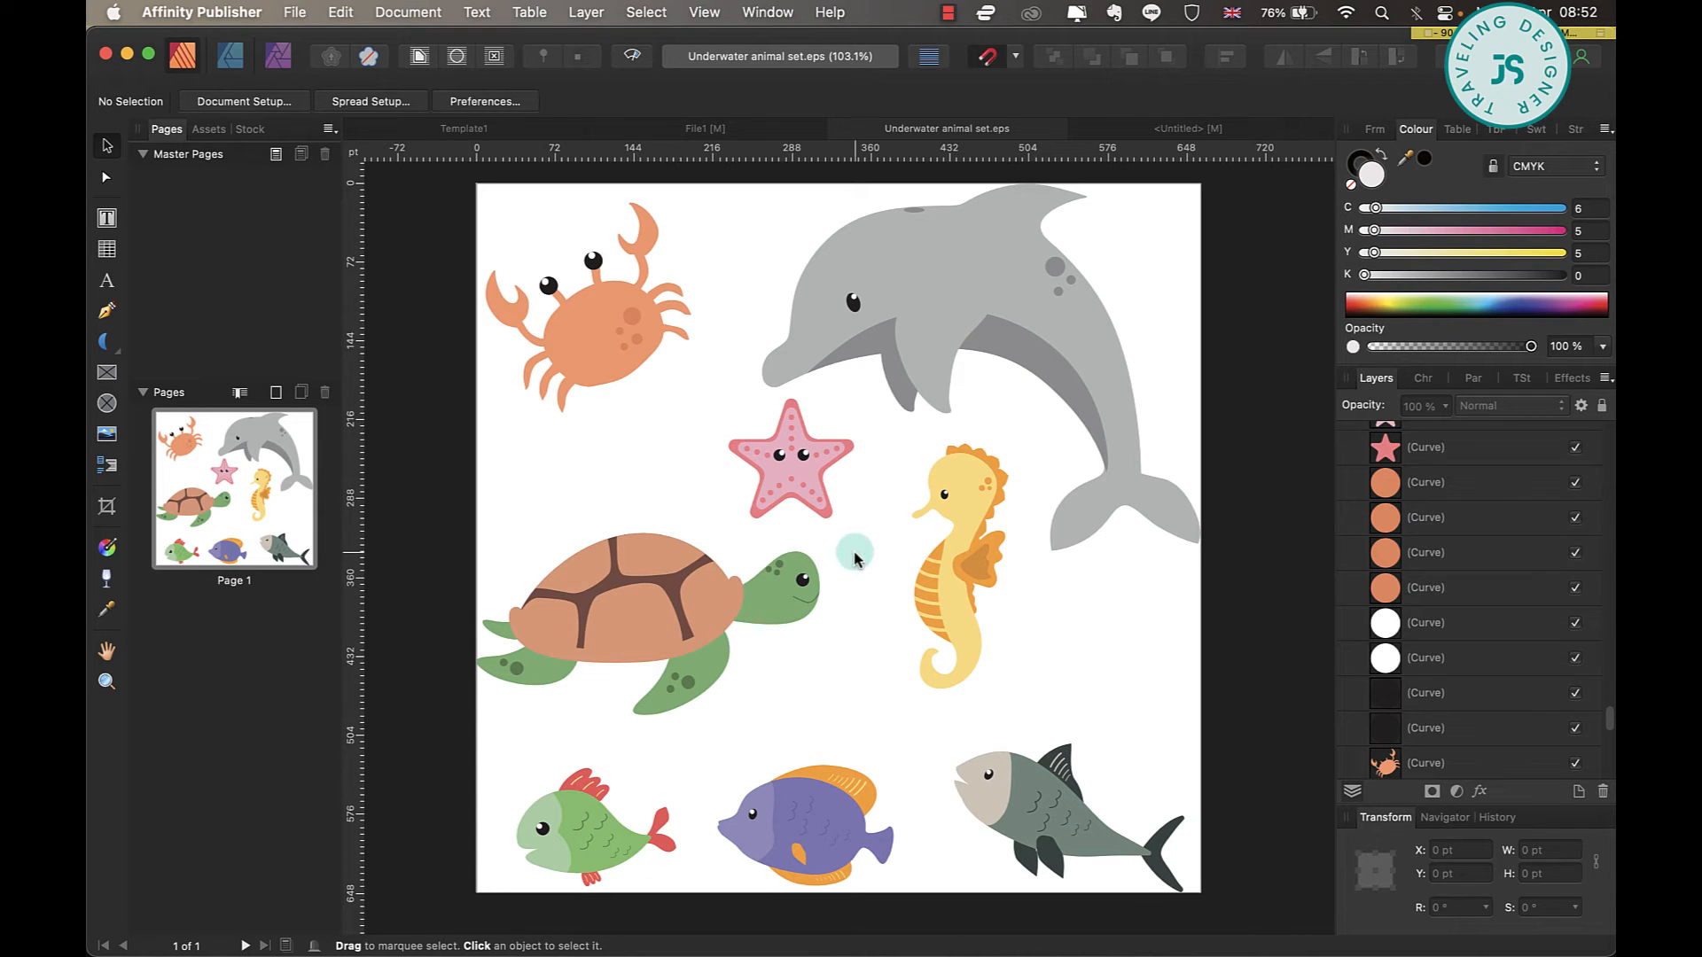
{"action": "left_click_drag", "start_coordinate": [840, 538], "coordinate": [407, 736]}
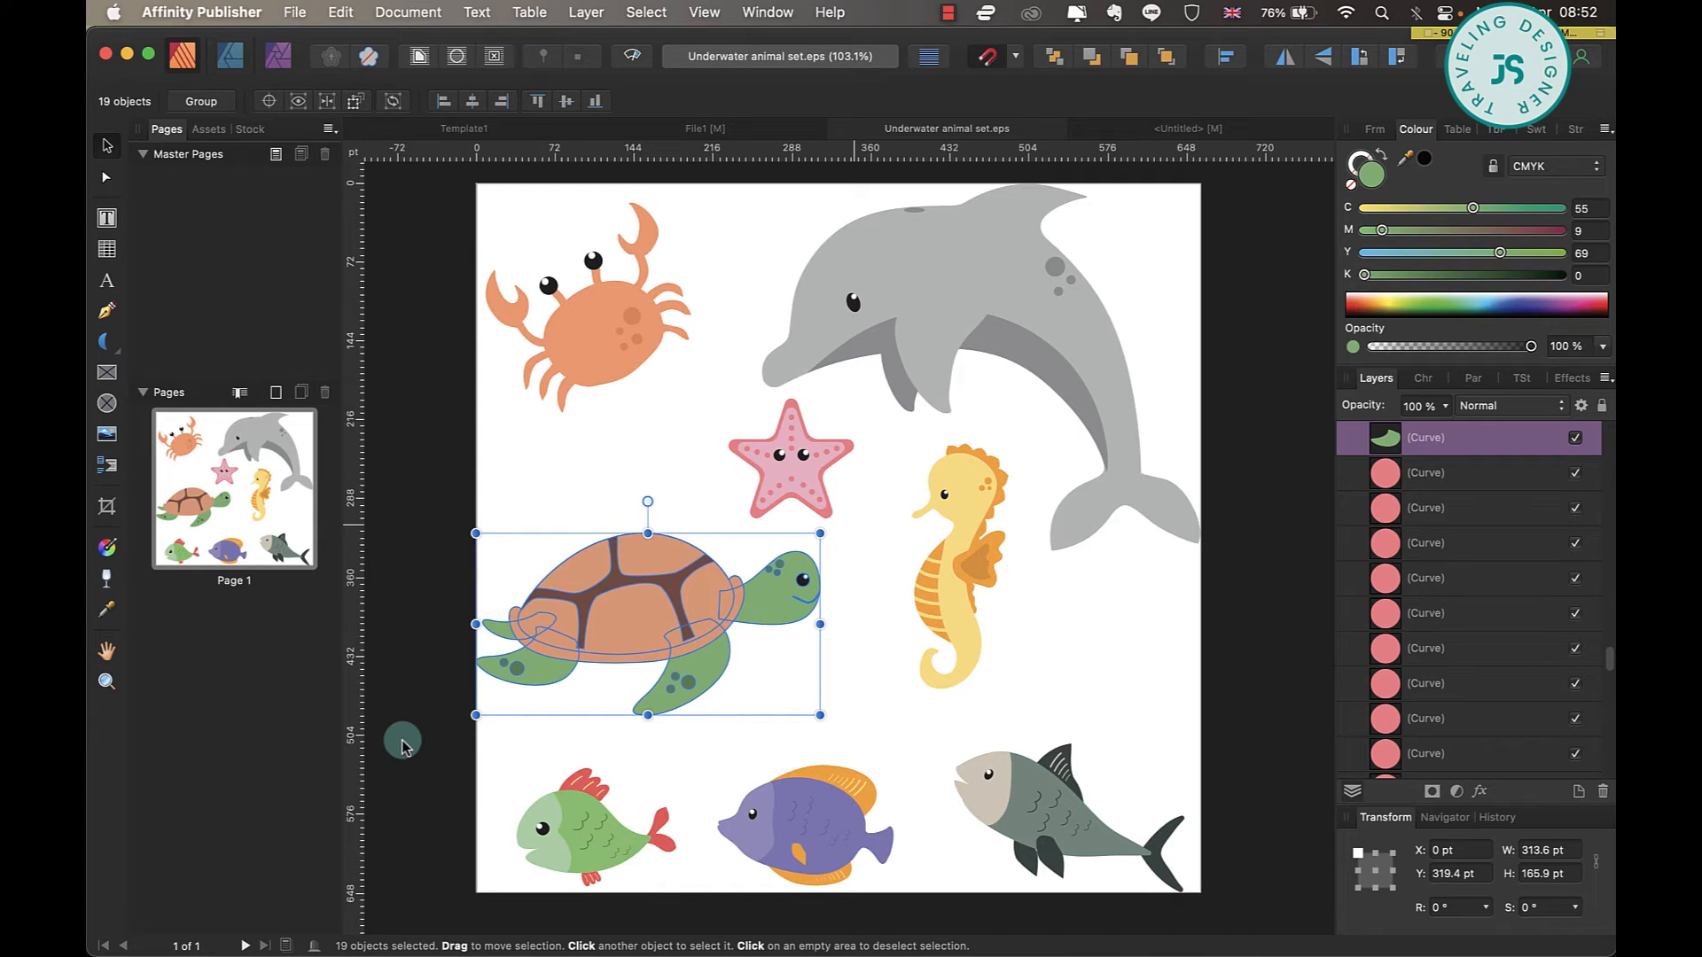
{"action": "left_click", "coordinate": [276, 393]}
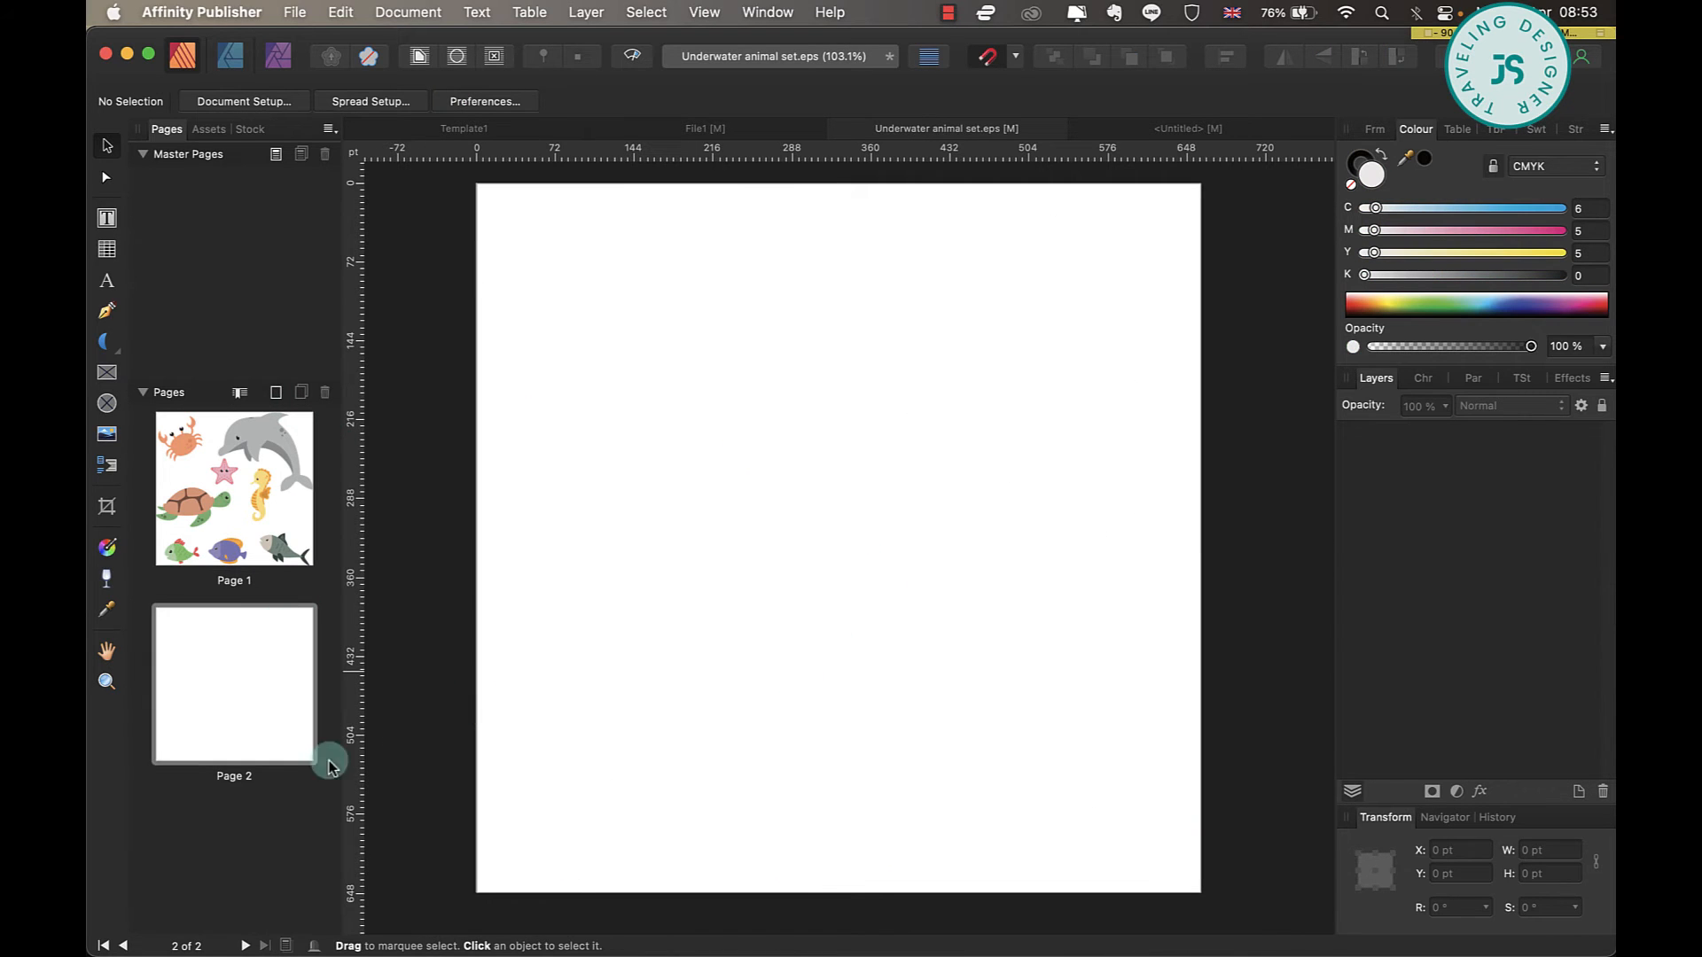
{"action": "key", "text": "super+v"}
{"action": "key", "text": "Delete"}
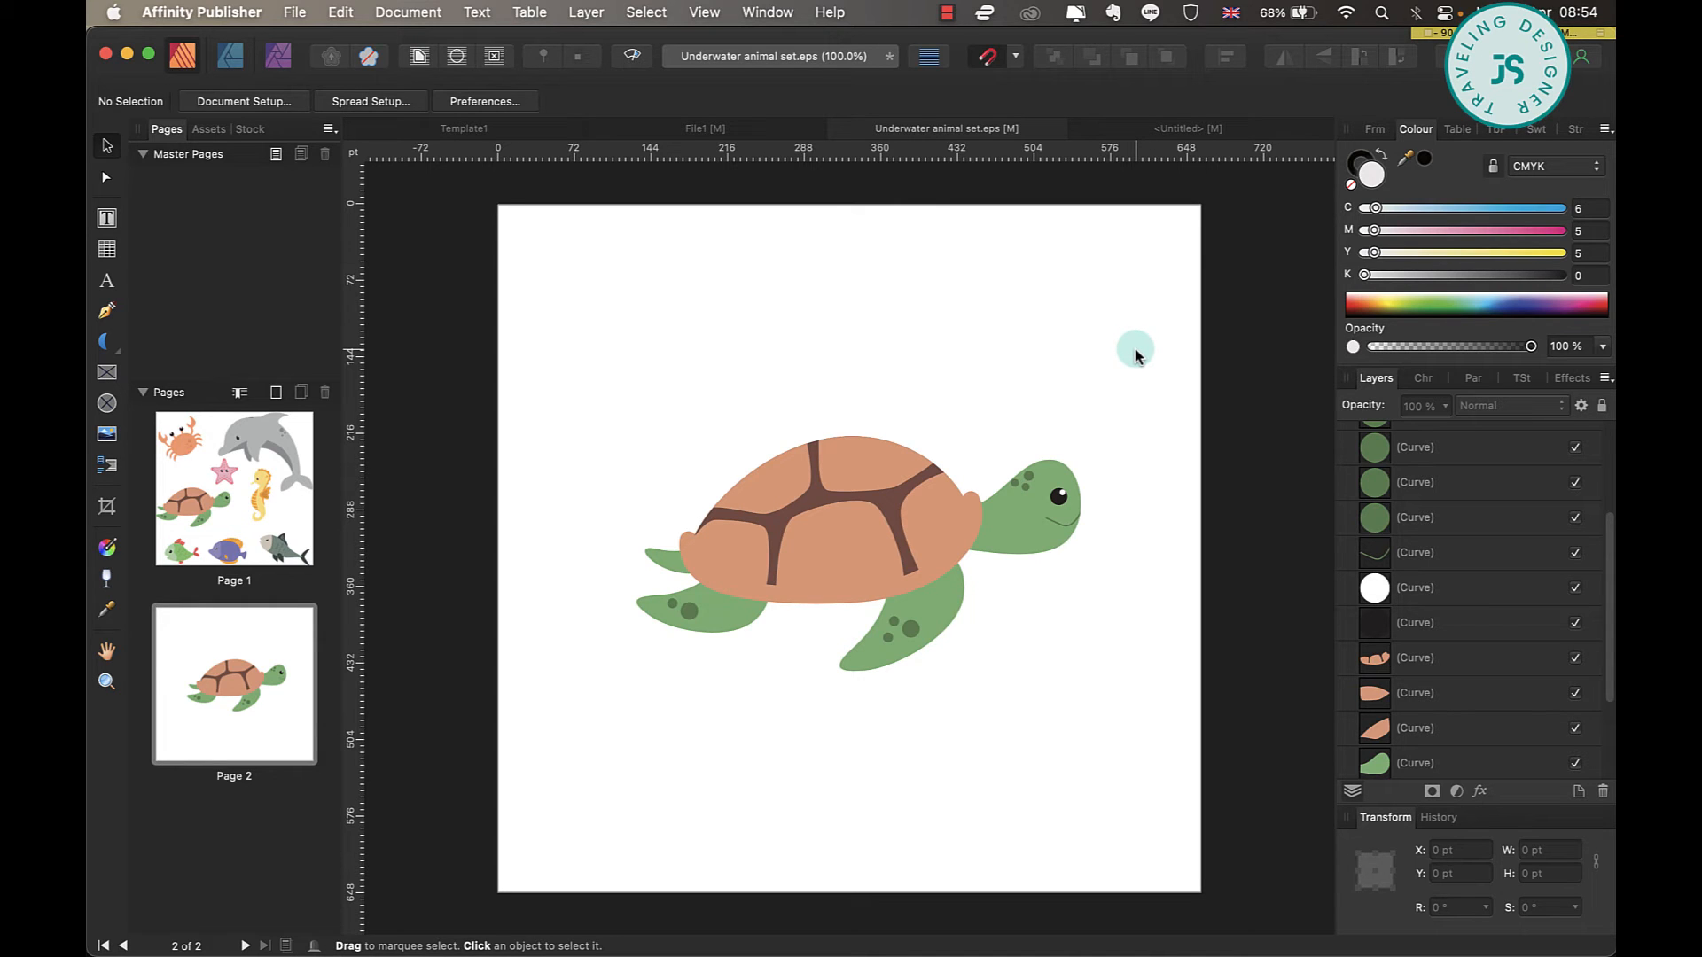
Group all the curves of the turtle on page 2.
{"action": "left_click_drag", "start_coordinate": [1135, 353], "coordinate": [507, 765]}
{"action": "right_click", "coordinate": [792, 510]}
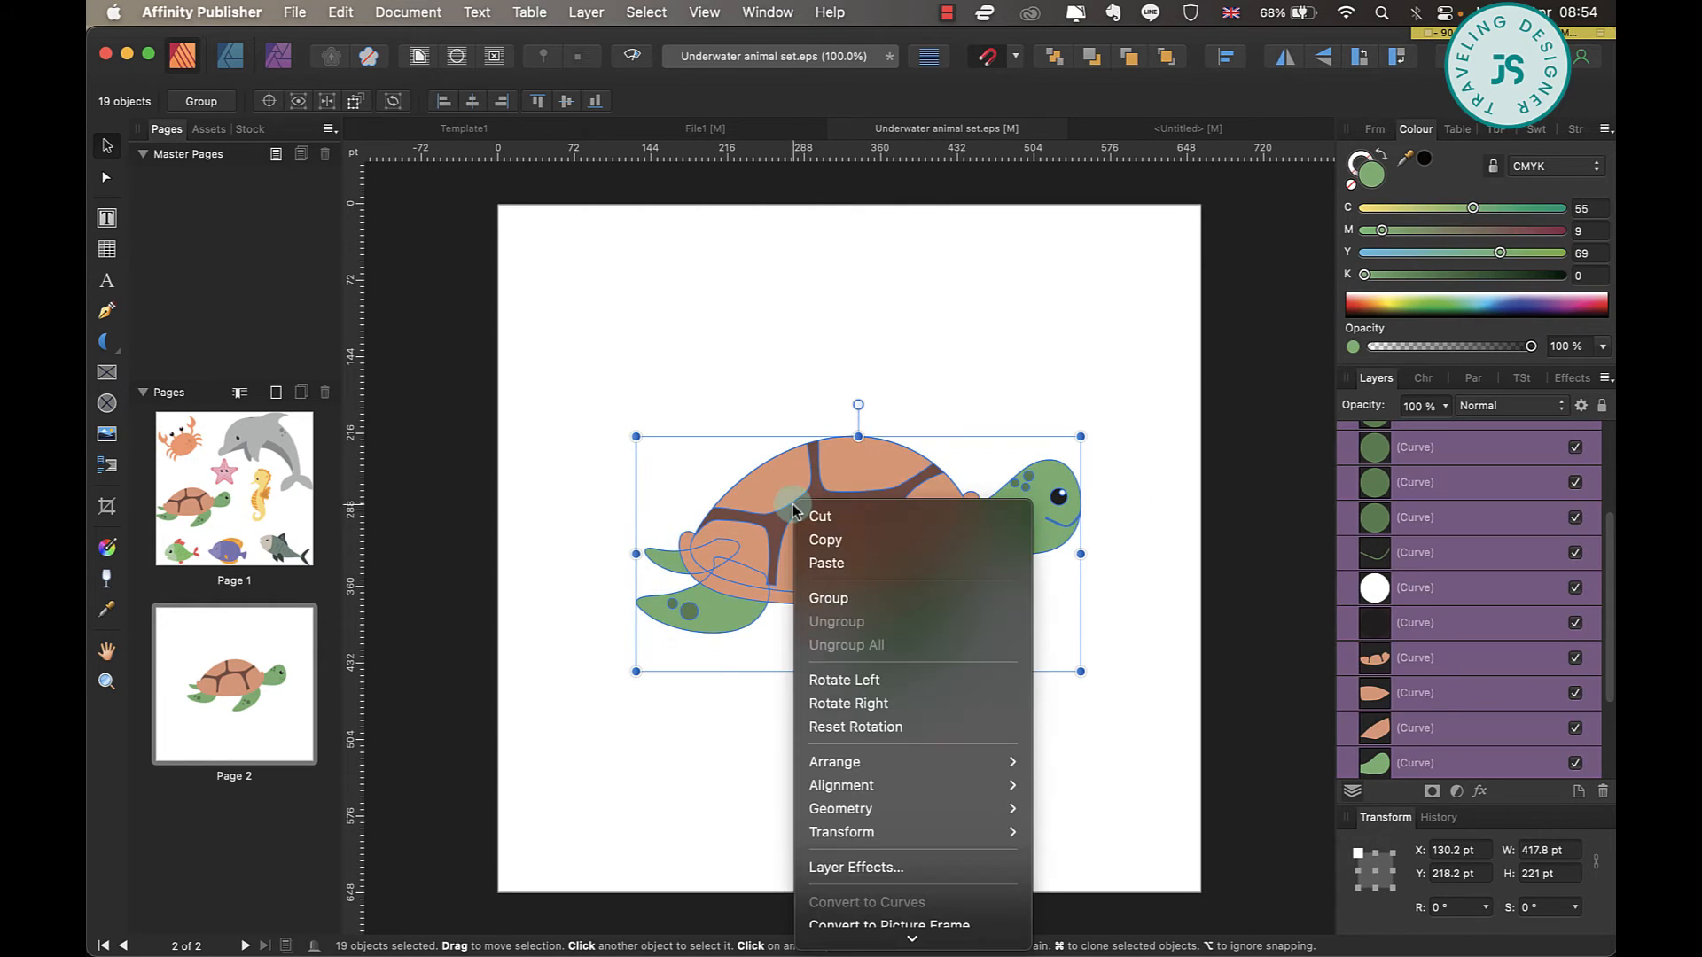
{"action": "left_click", "coordinate": [888, 597]}
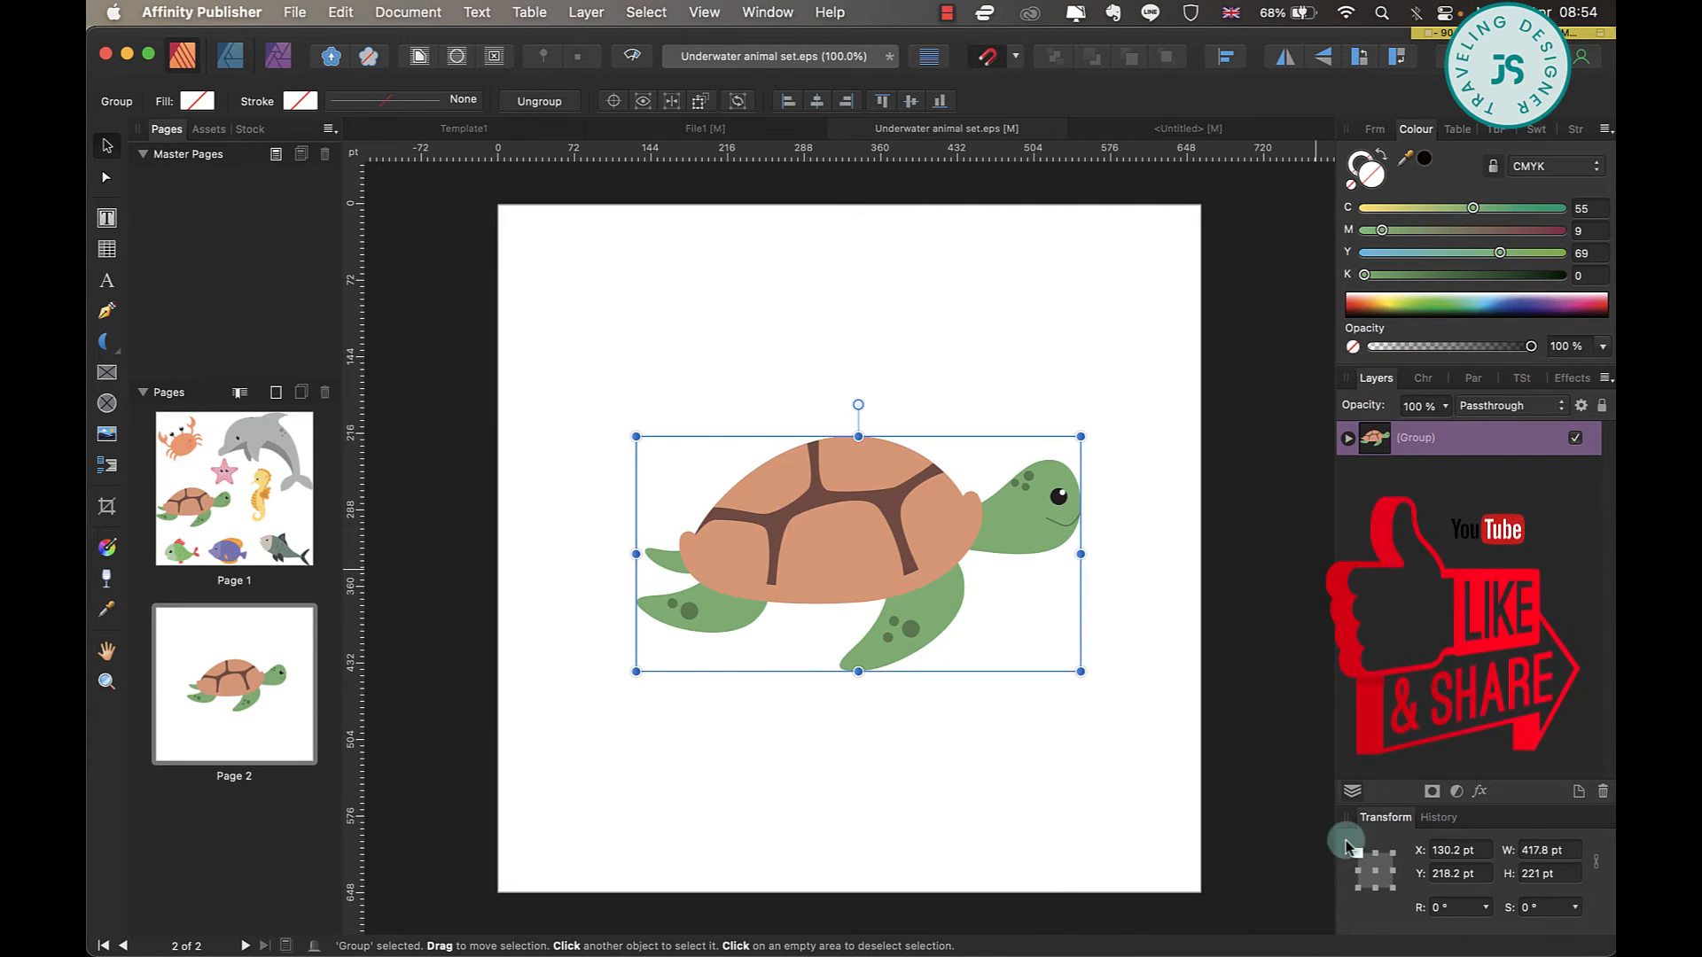
Apply a Black & White adjustment to the turtle group with Red 31%, Yellow -25%, Green 100% and Cyan 52%.
{"action": "left_click", "coordinate": [1457, 791]}
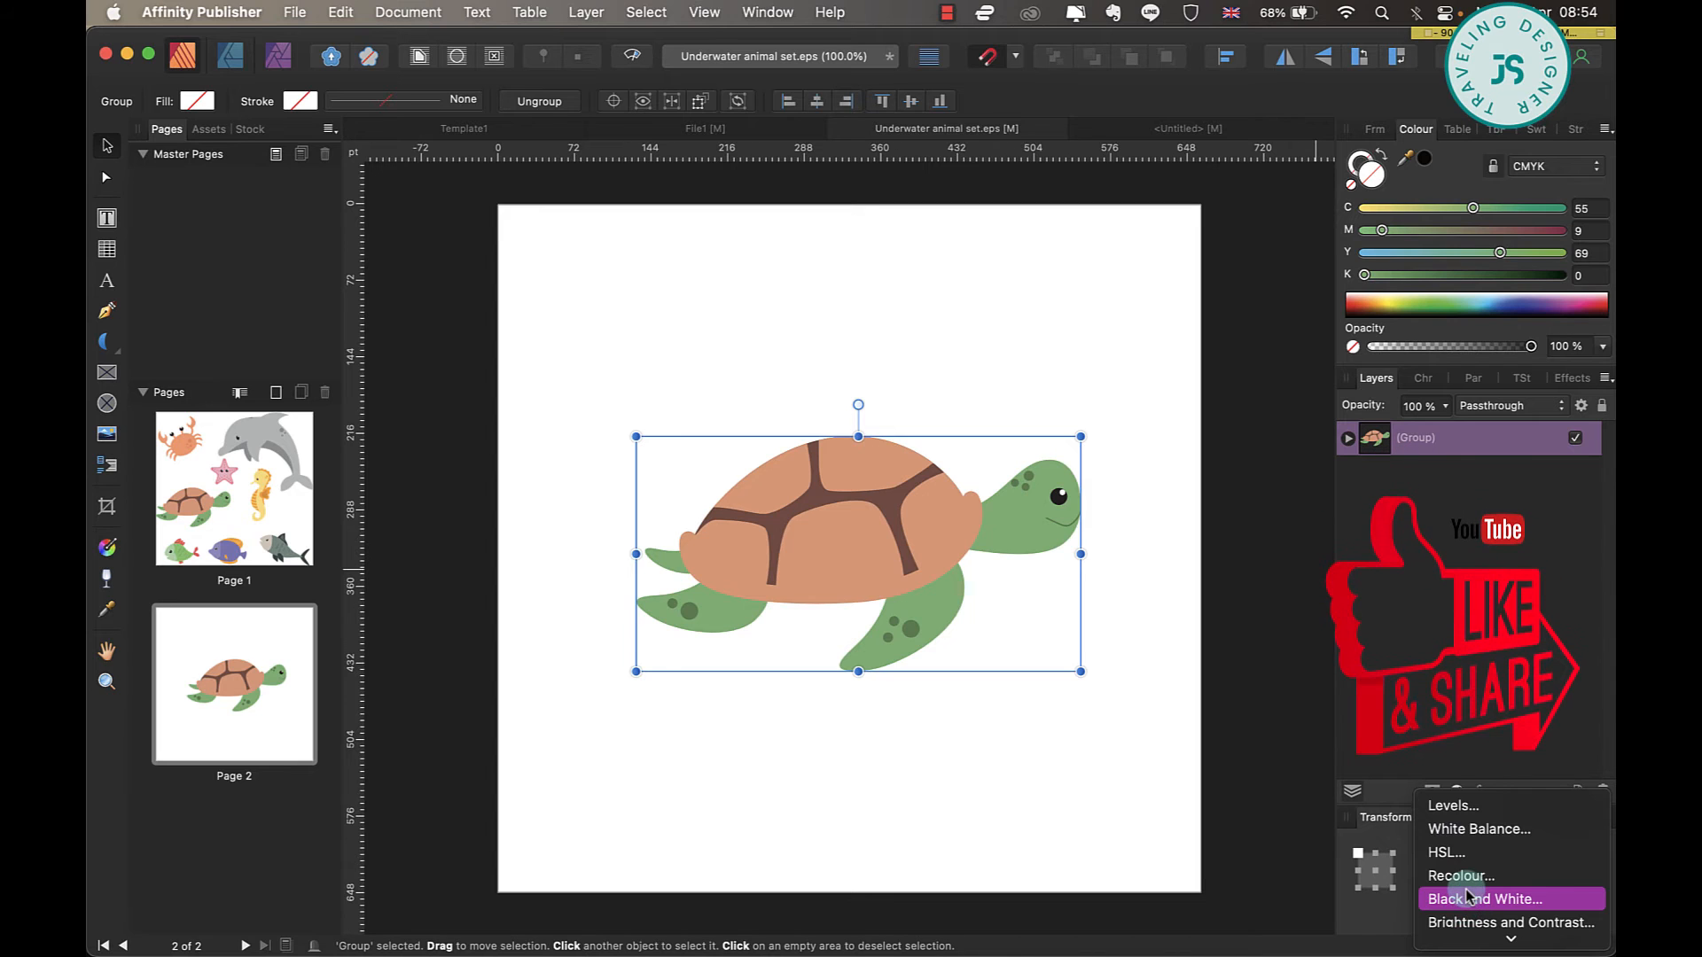
{"action": "scroll", "coordinate": [1467, 897], "scroll_direction": "down", "scroll_amount": 3}
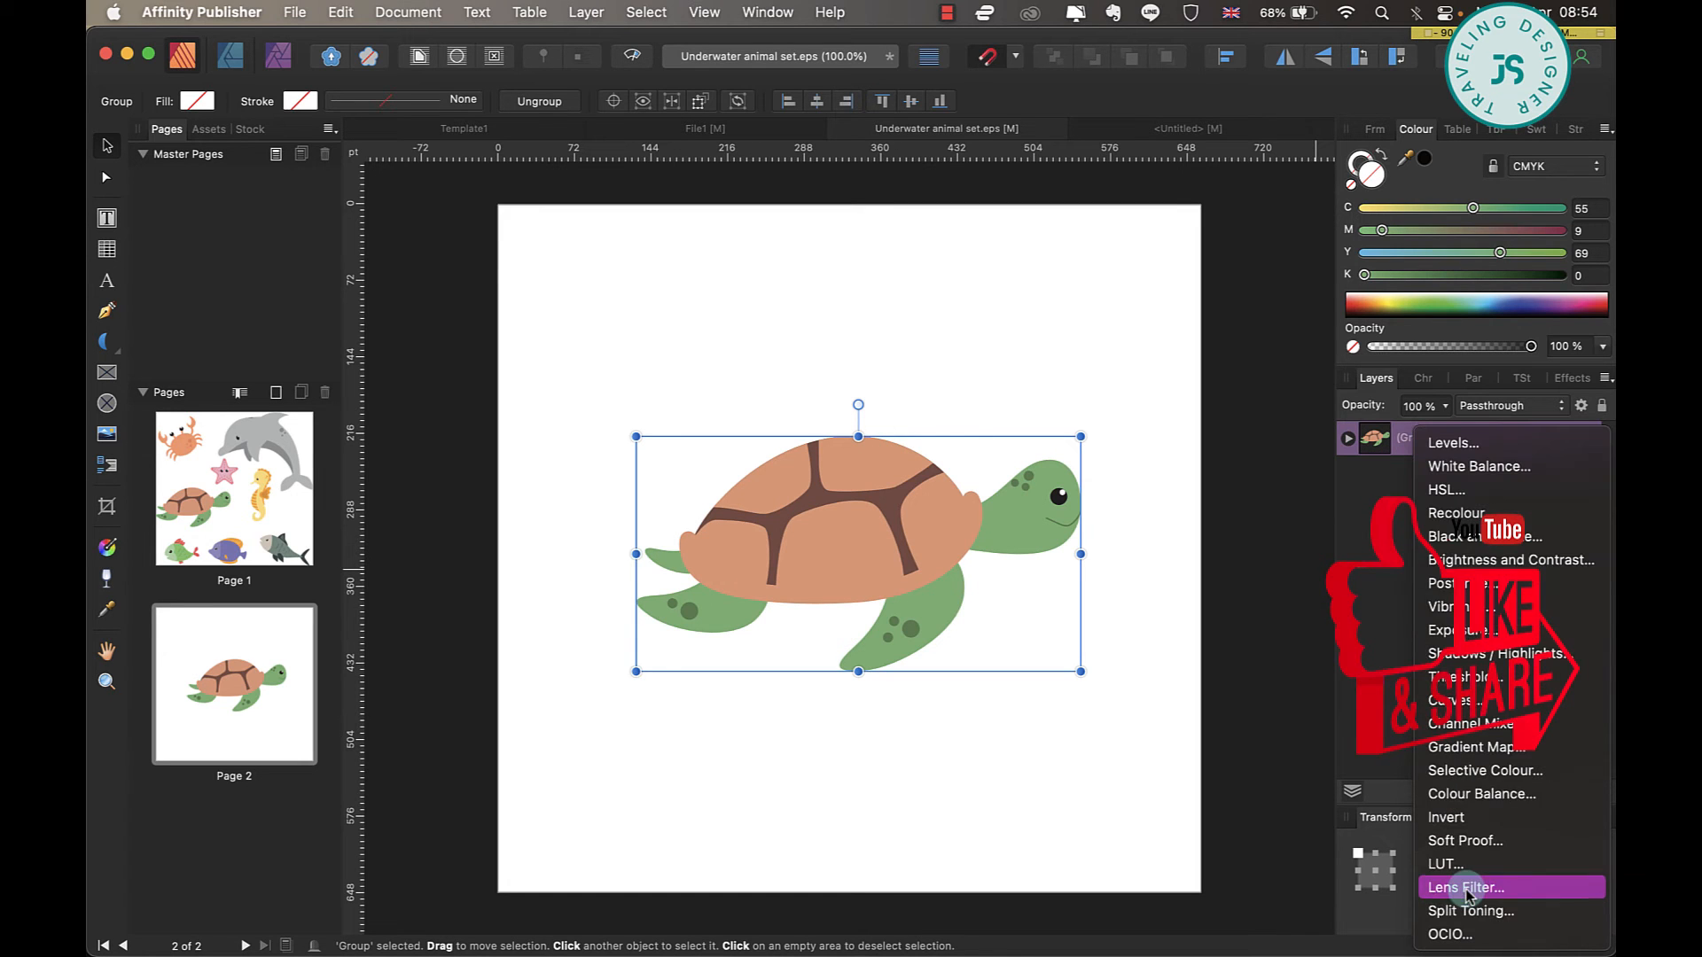
{"action": "left_click", "coordinate": [1483, 537]}
{"action": "left_click_drag", "start_coordinate": [1086, 525], "coordinate": [1252, 372]}
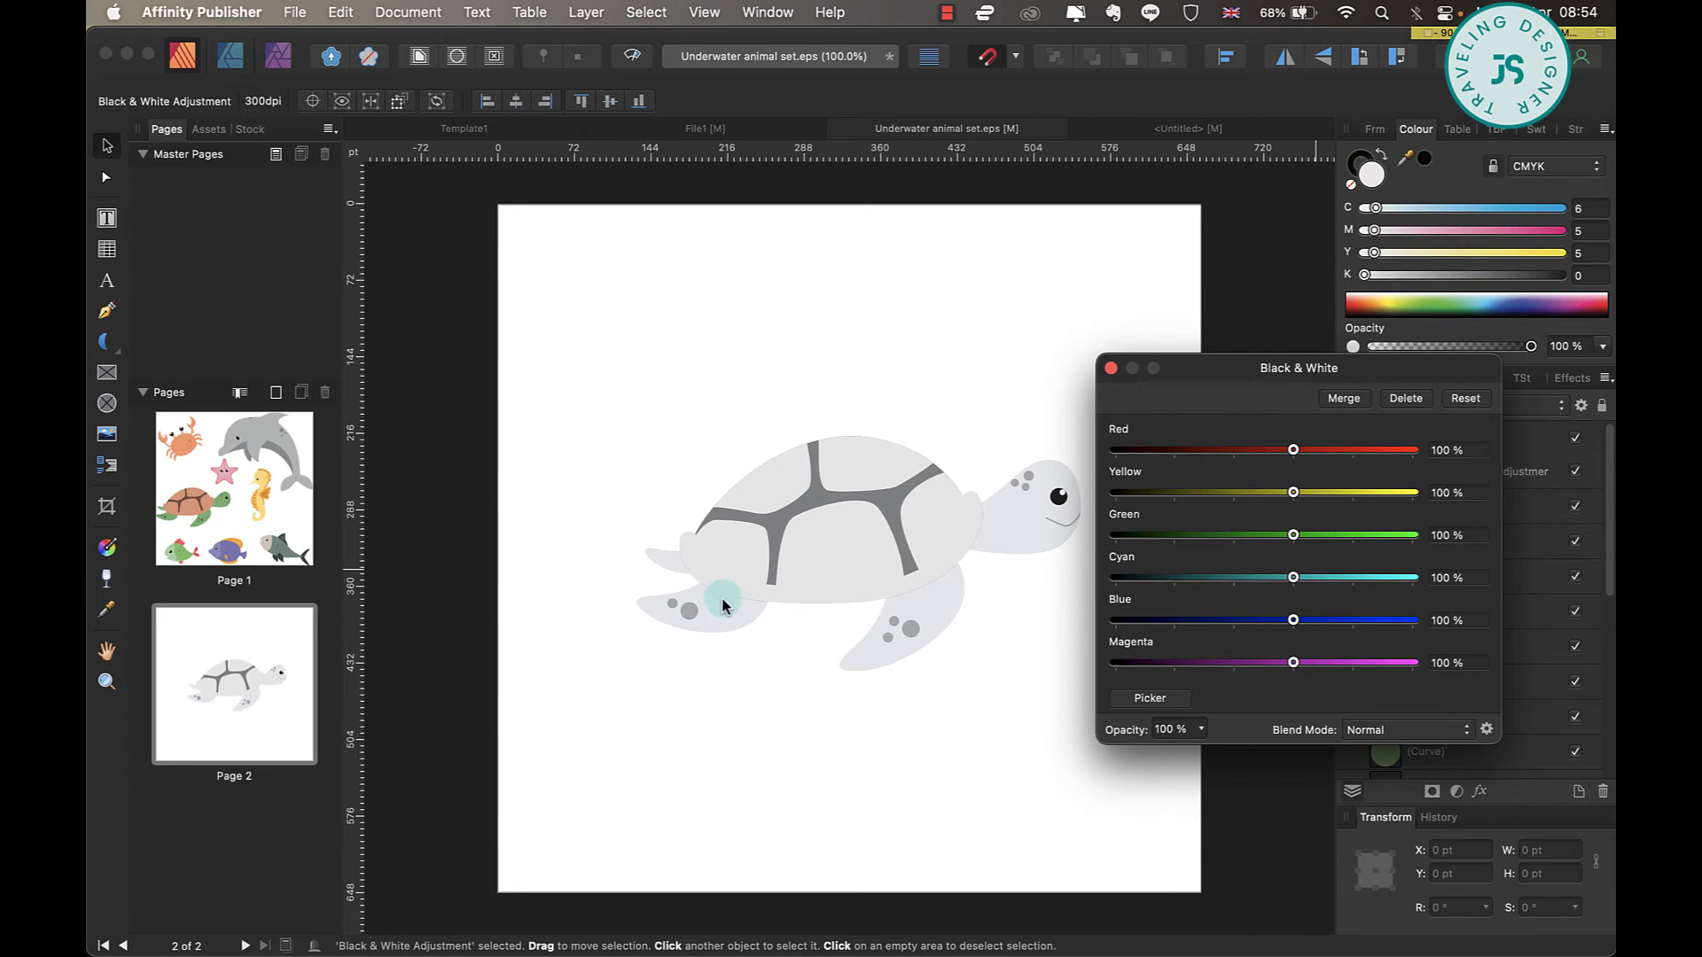
{"action": "left_click_drag", "start_coordinate": [1294, 449], "coordinate": [1223, 492]}
{"action": "left_click_drag", "start_coordinate": [1293, 534], "coordinate": [1260, 585]}
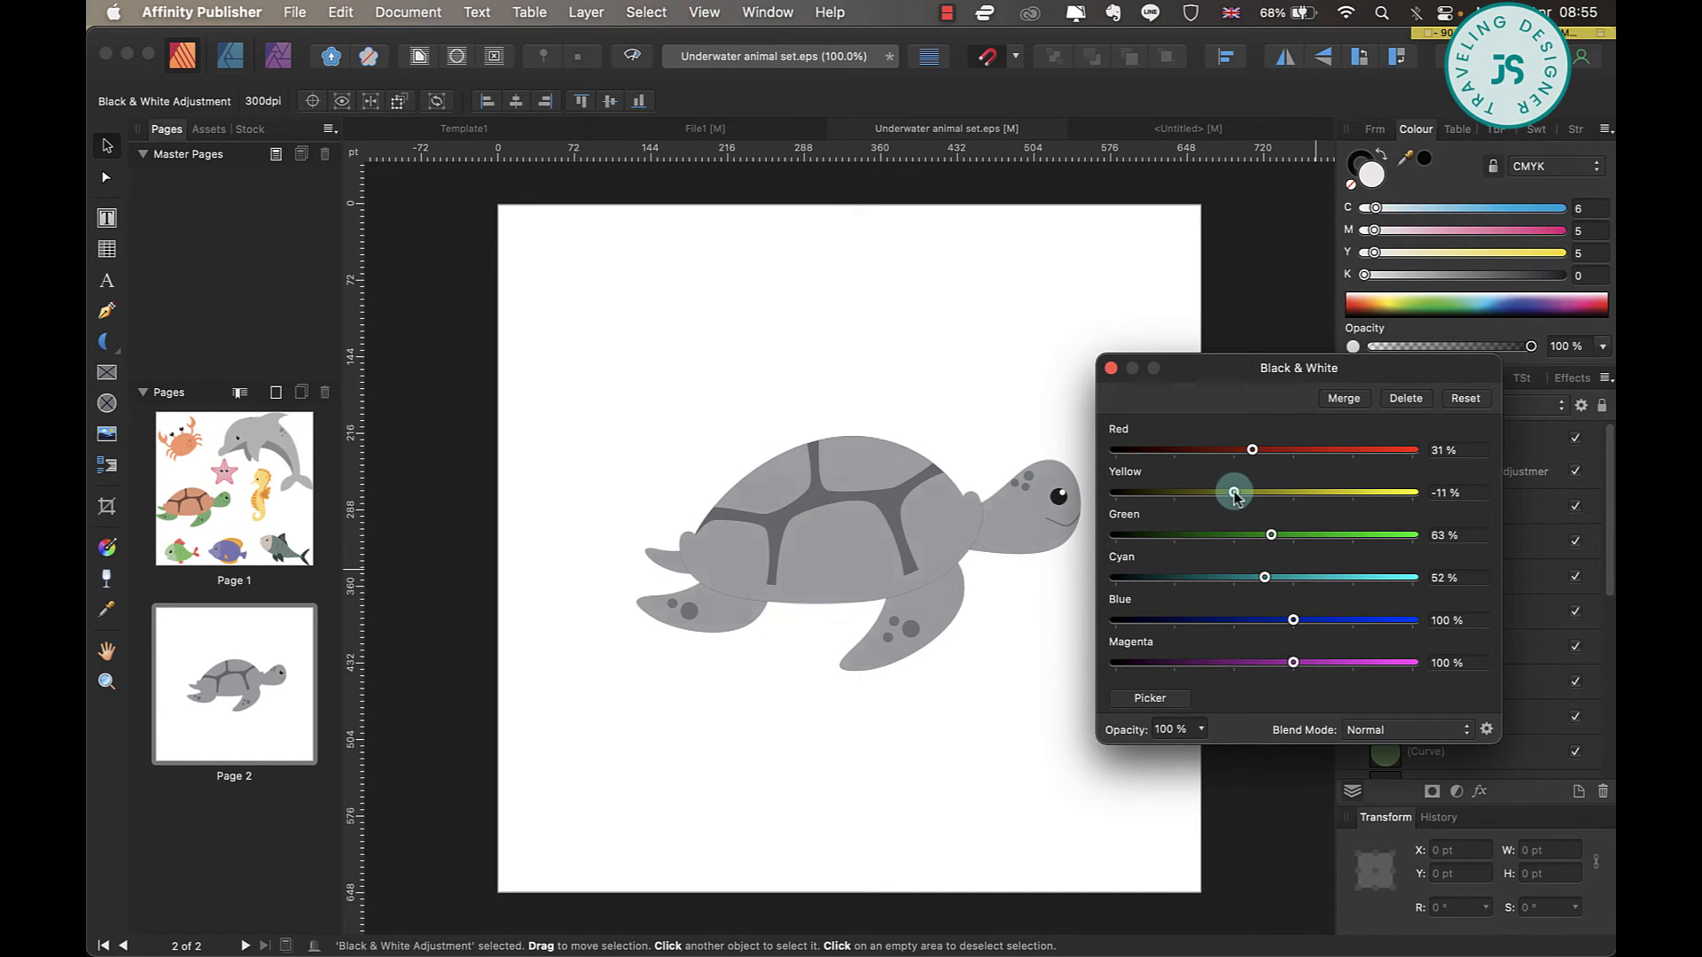
{"action": "left_click_drag", "start_coordinate": [1234, 494], "coordinate": [1293, 541]}
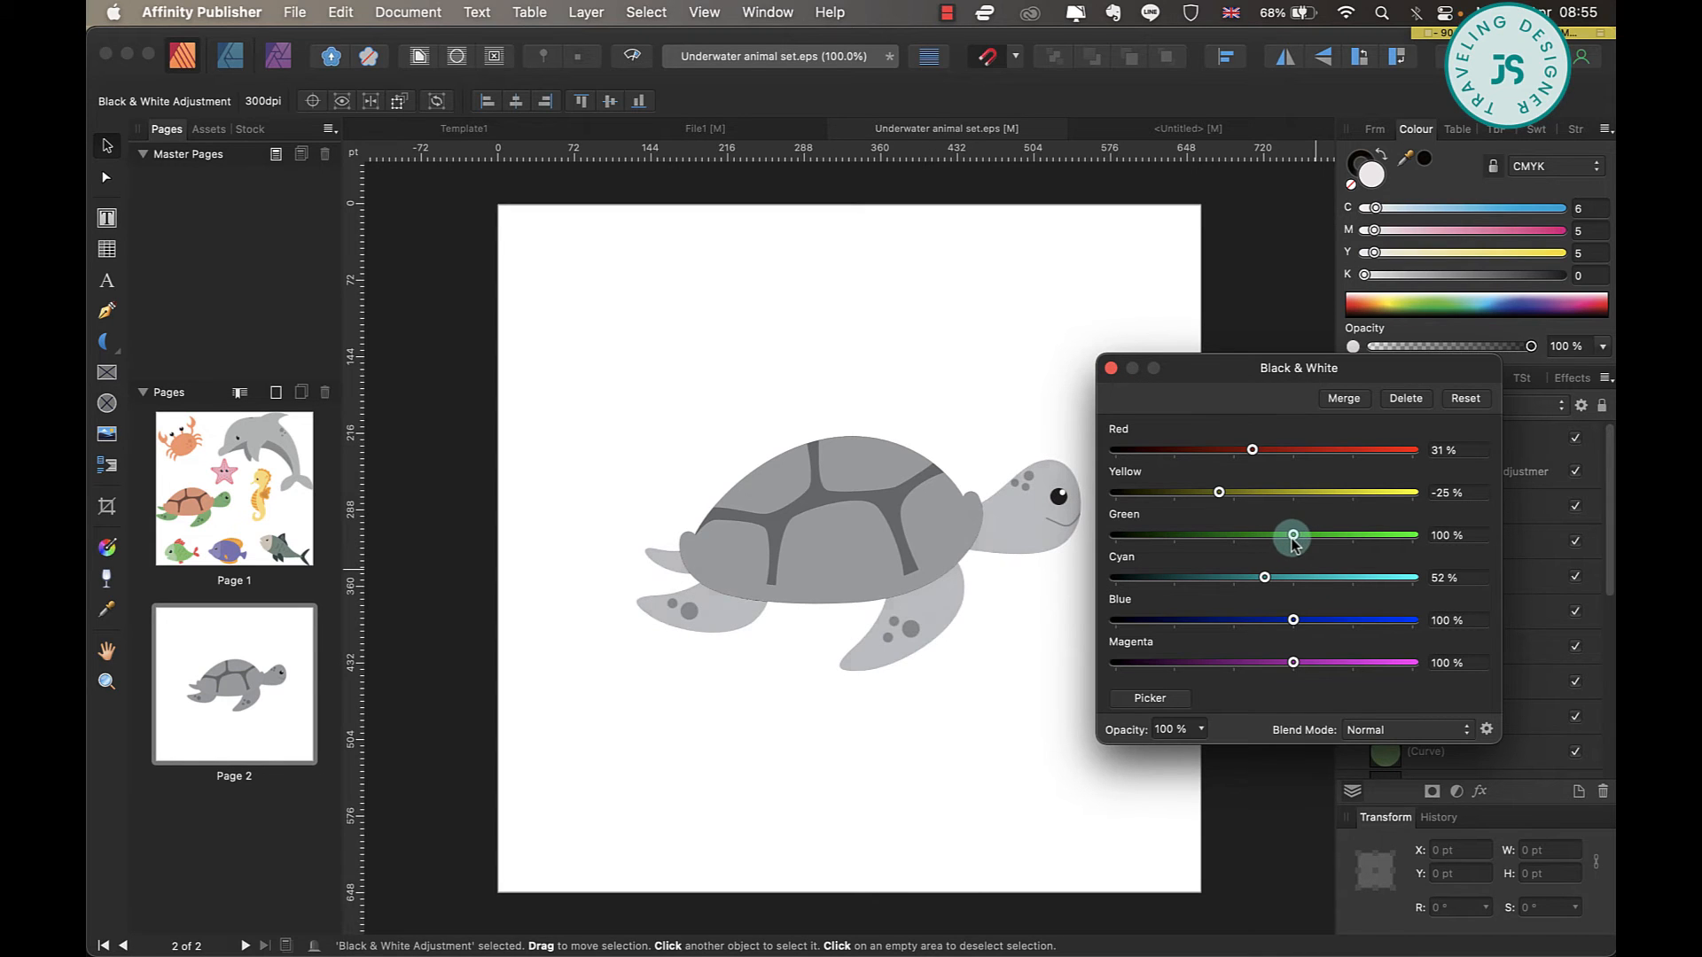
{"action": "left_click", "coordinate": [1110, 368]}
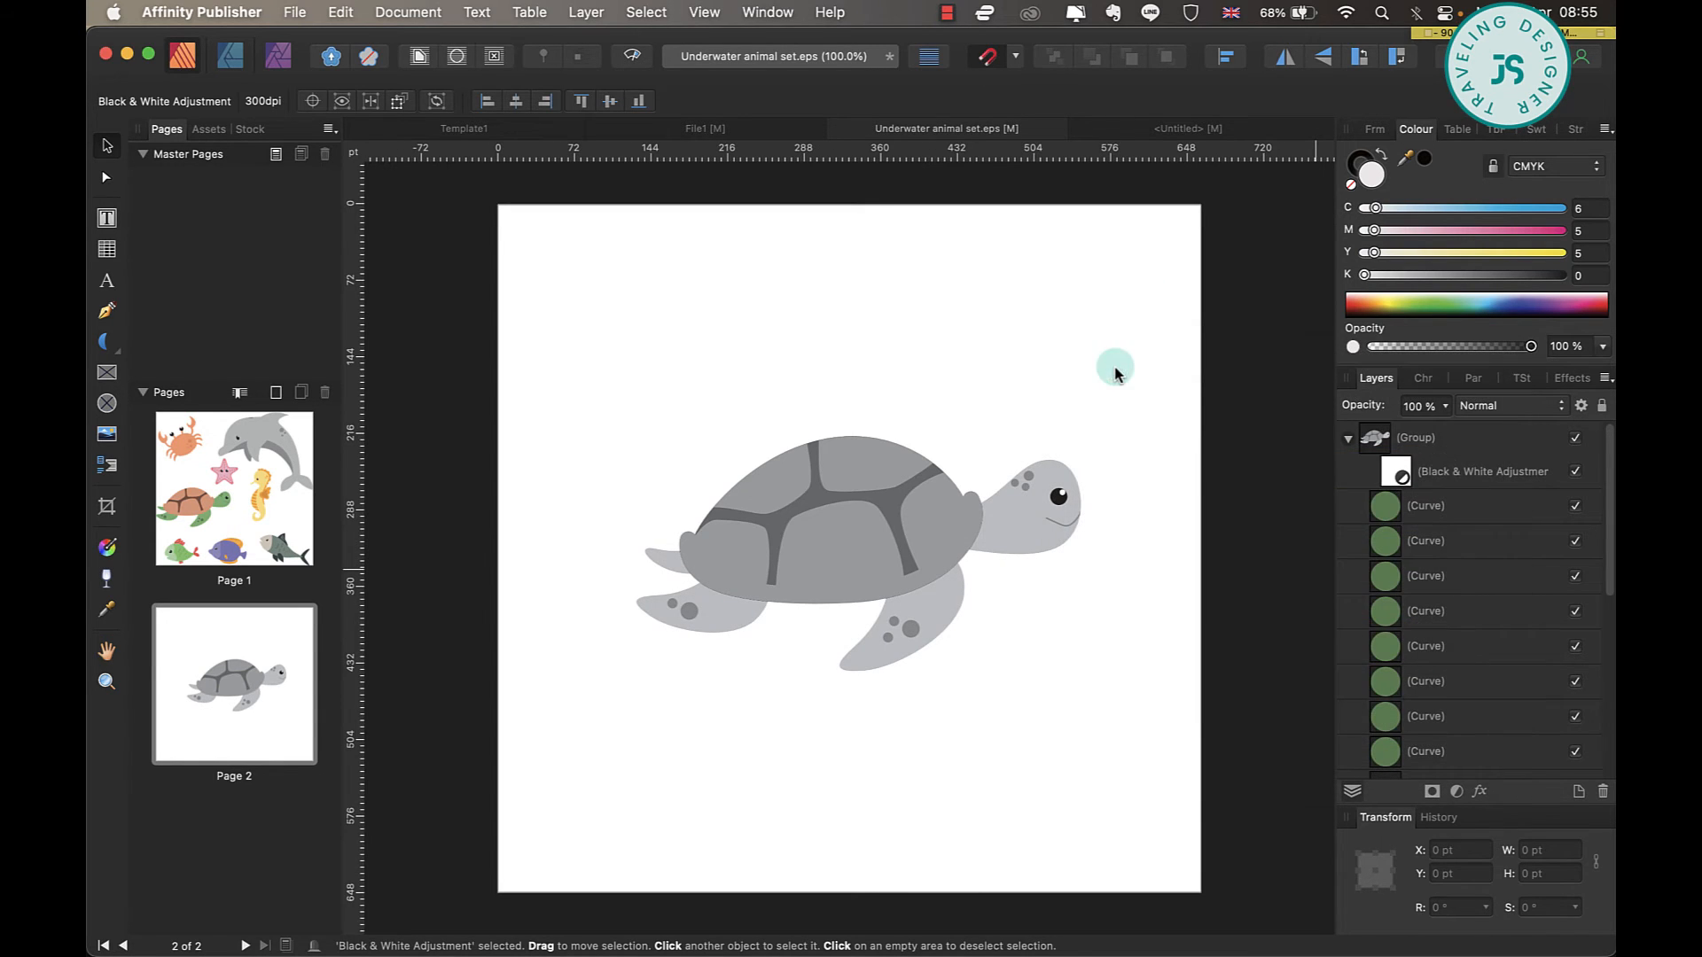
Copy the greyscale turtle group into Template1's page 2 and scale it down to fit the first row.
{"action": "left_click", "coordinate": [1436, 439]}
{"action": "left_click", "coordinate": [652, 616]}
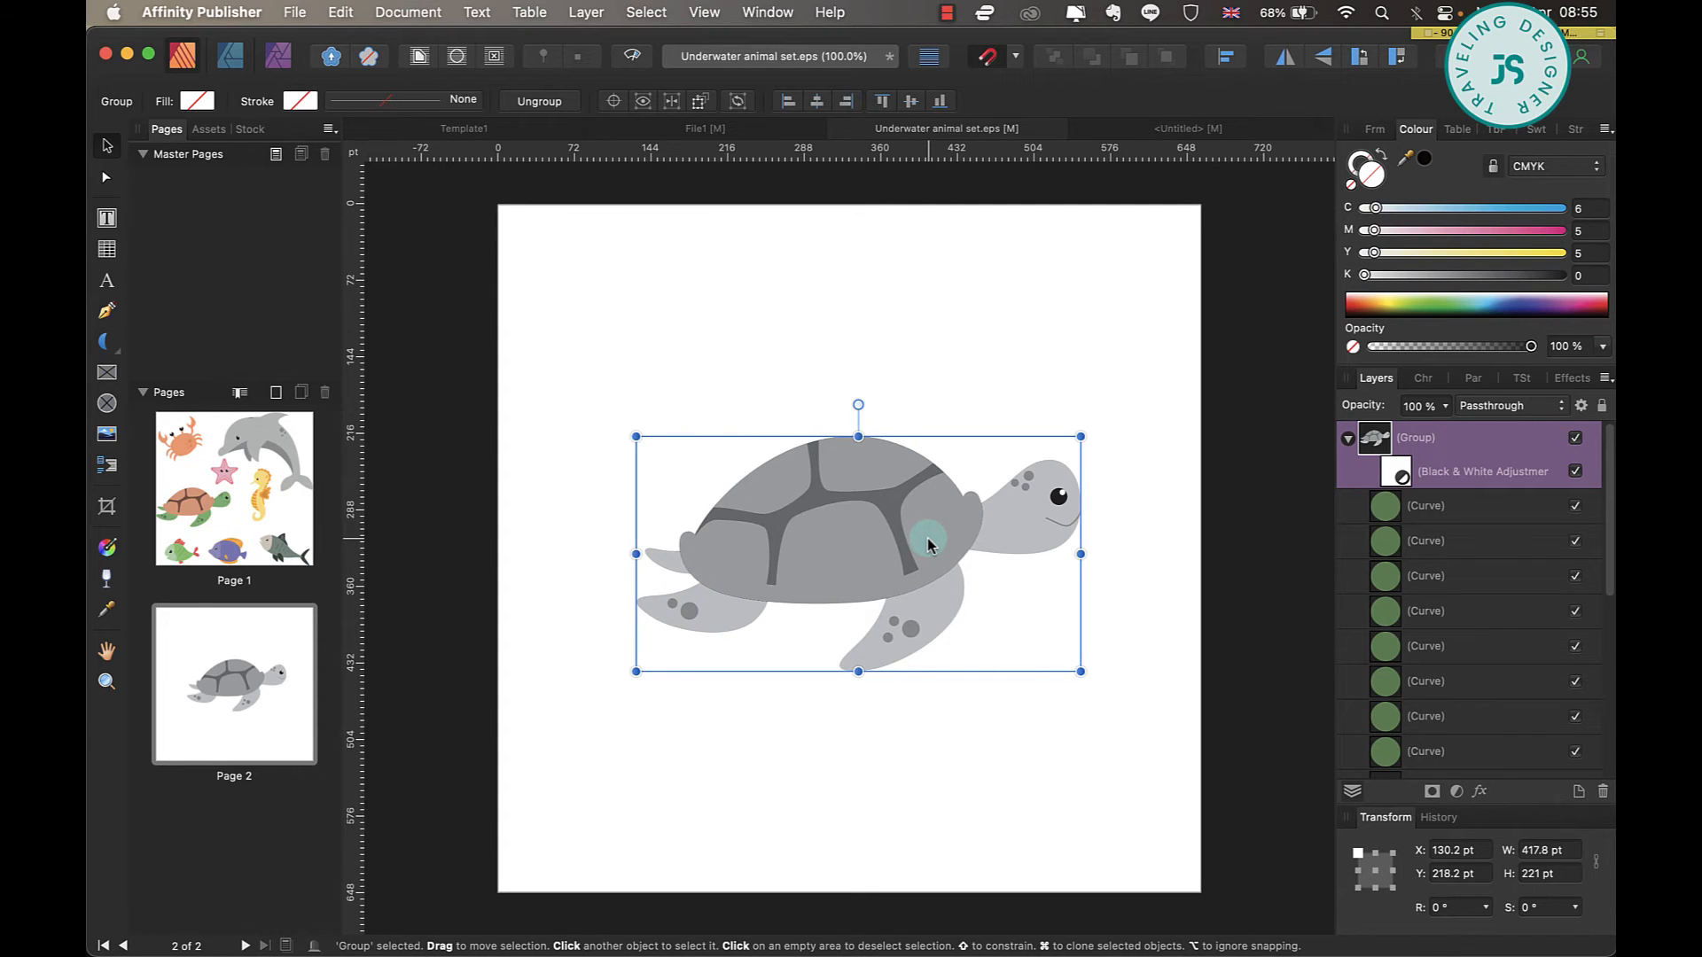
{"action": "left_click", "coordinate": [489, 132]}
{"action": "key", "text": "super+v"}
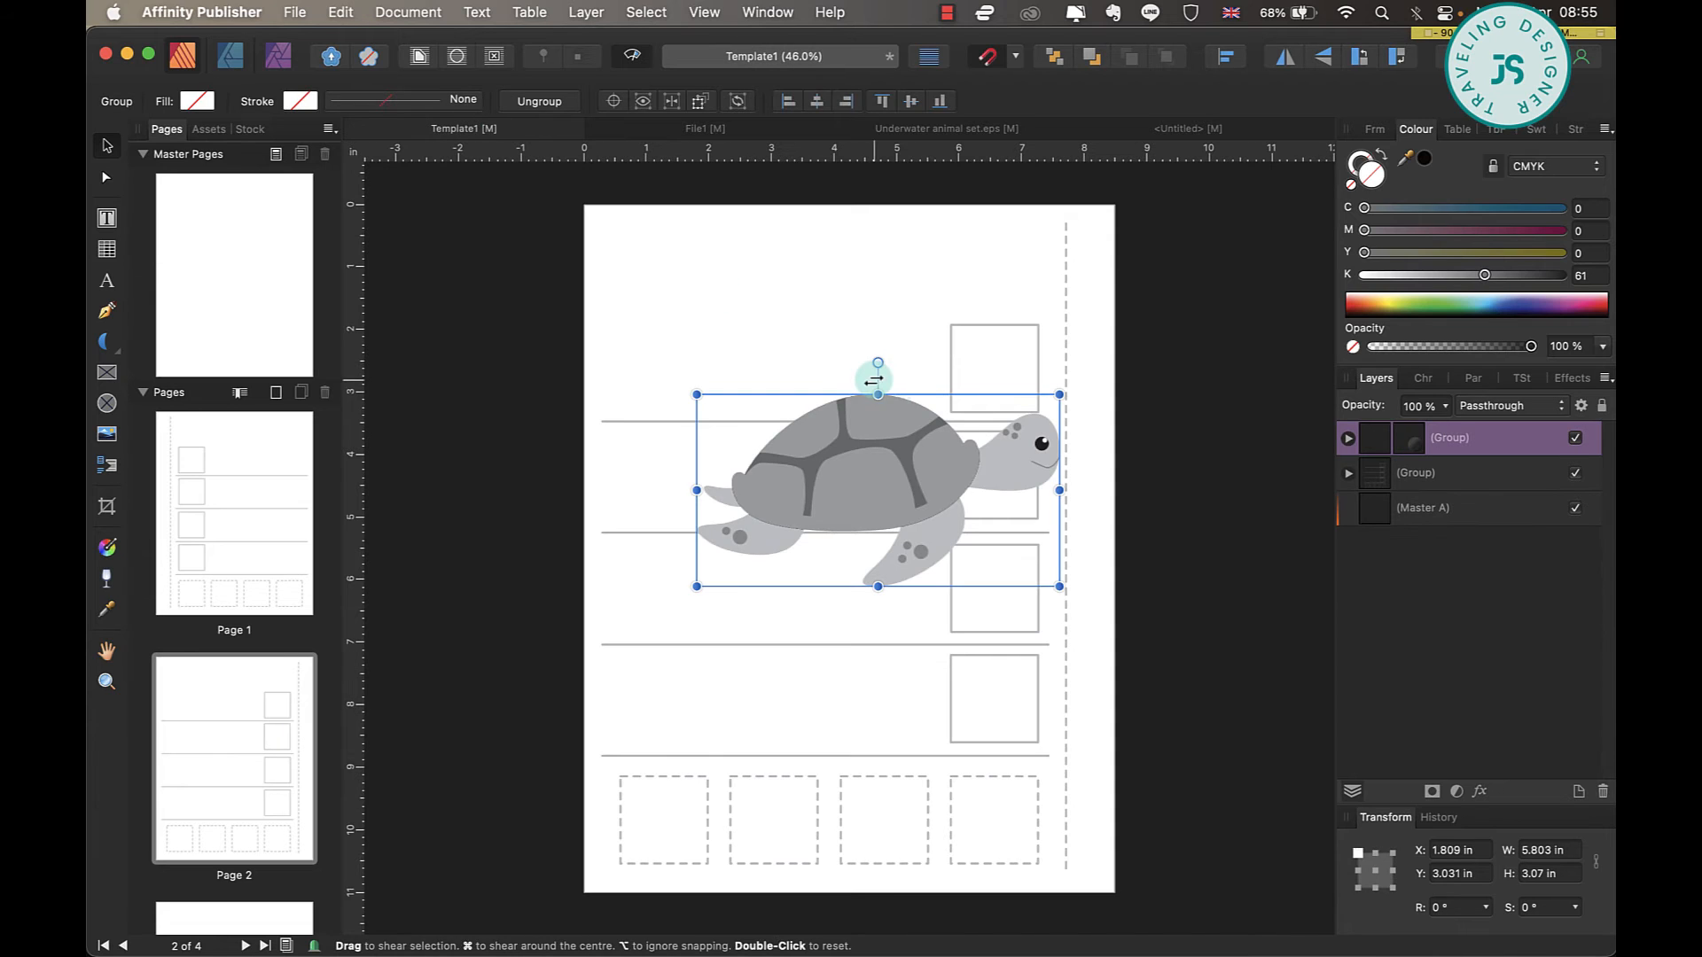
{"action": "left_click_drag", "start_coordinate": [1057, 583], "coordinate": [819, 365]}
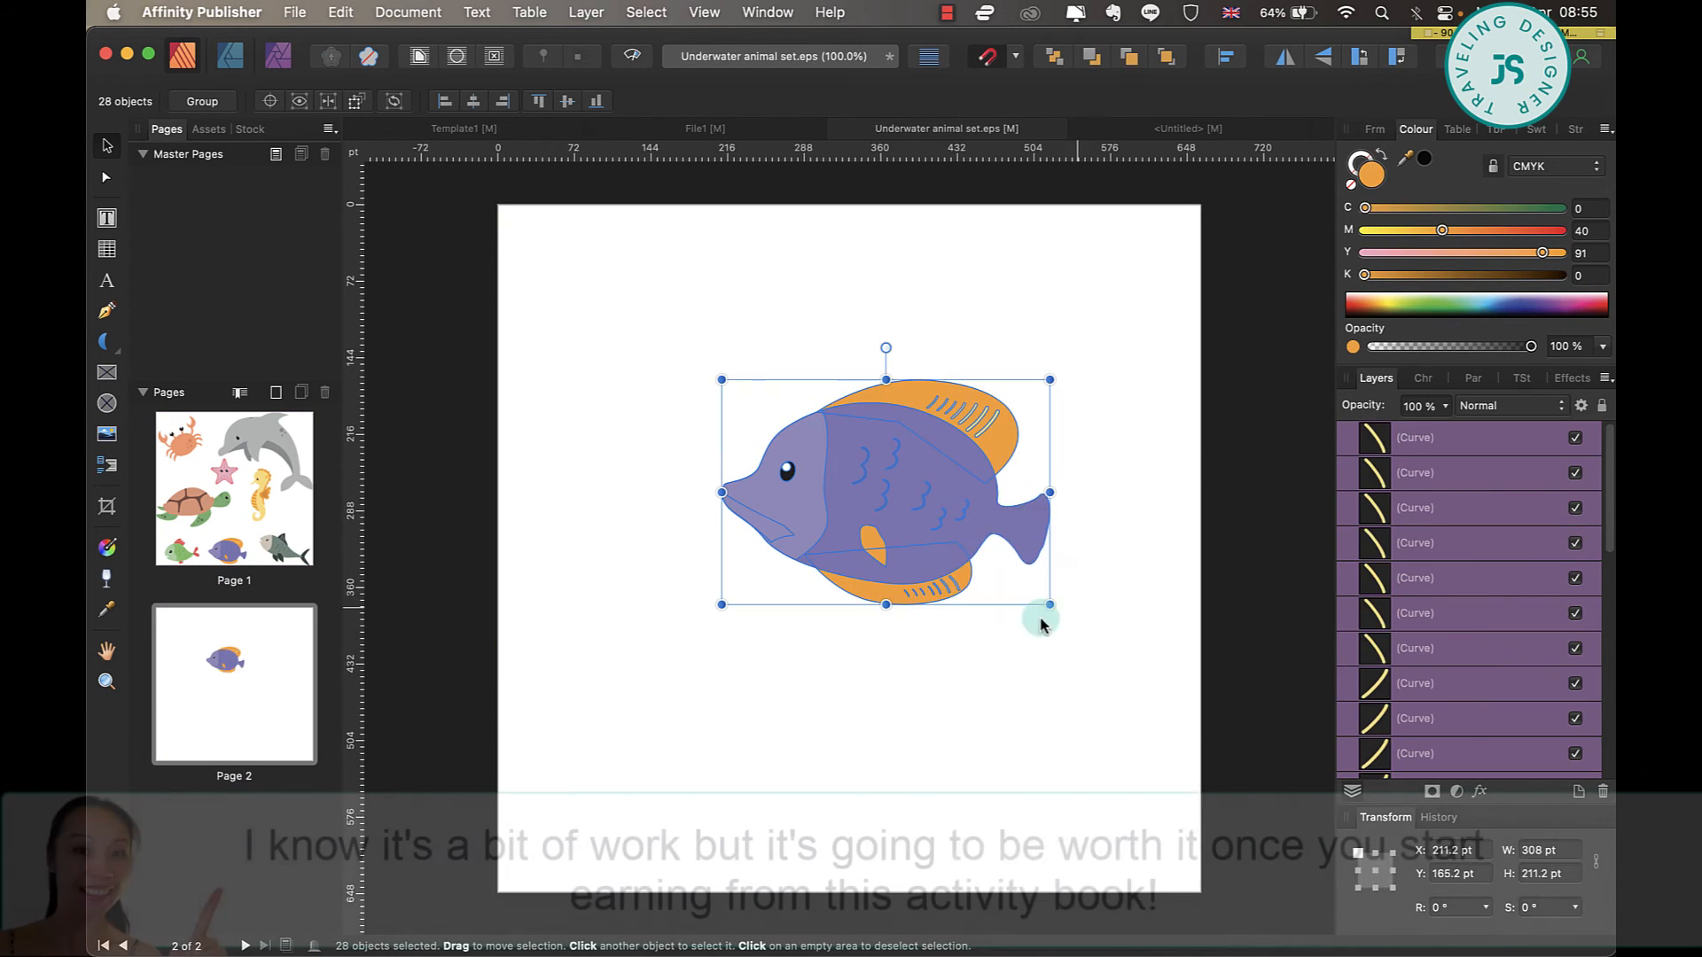
Apply a Black & White adjustment to the purple fish with Red -7%, Green 10% and Blue 22%, and reduce Yellow to darken the fins.
{"action": "left_click", "coordinate": [1456, 790]}
{"action": "left_click", "coordinate": [1484, 901]}
{"action": "left_click_drag", "start_coordinate": [1292, 449], "coordinate": [1228, 448]}
{"action": "mouse_move", "coordinate": [1291, 490]}
{"action": "left_mouse_down"}
{"action": "mouse_move", "coordinate": [1253, 489]}
{"action": "mouse_move", "coordinate": [1318, 490]}
{"action": "left_mouse_up"}
{"action": "left_click_drag", "start_coordinate": [1292, 533], "coordinate": [1239, 534]}
{"action": "left_click_drag", "start_coordinate": [1291, 620], "coordinate": [1247, 620]}
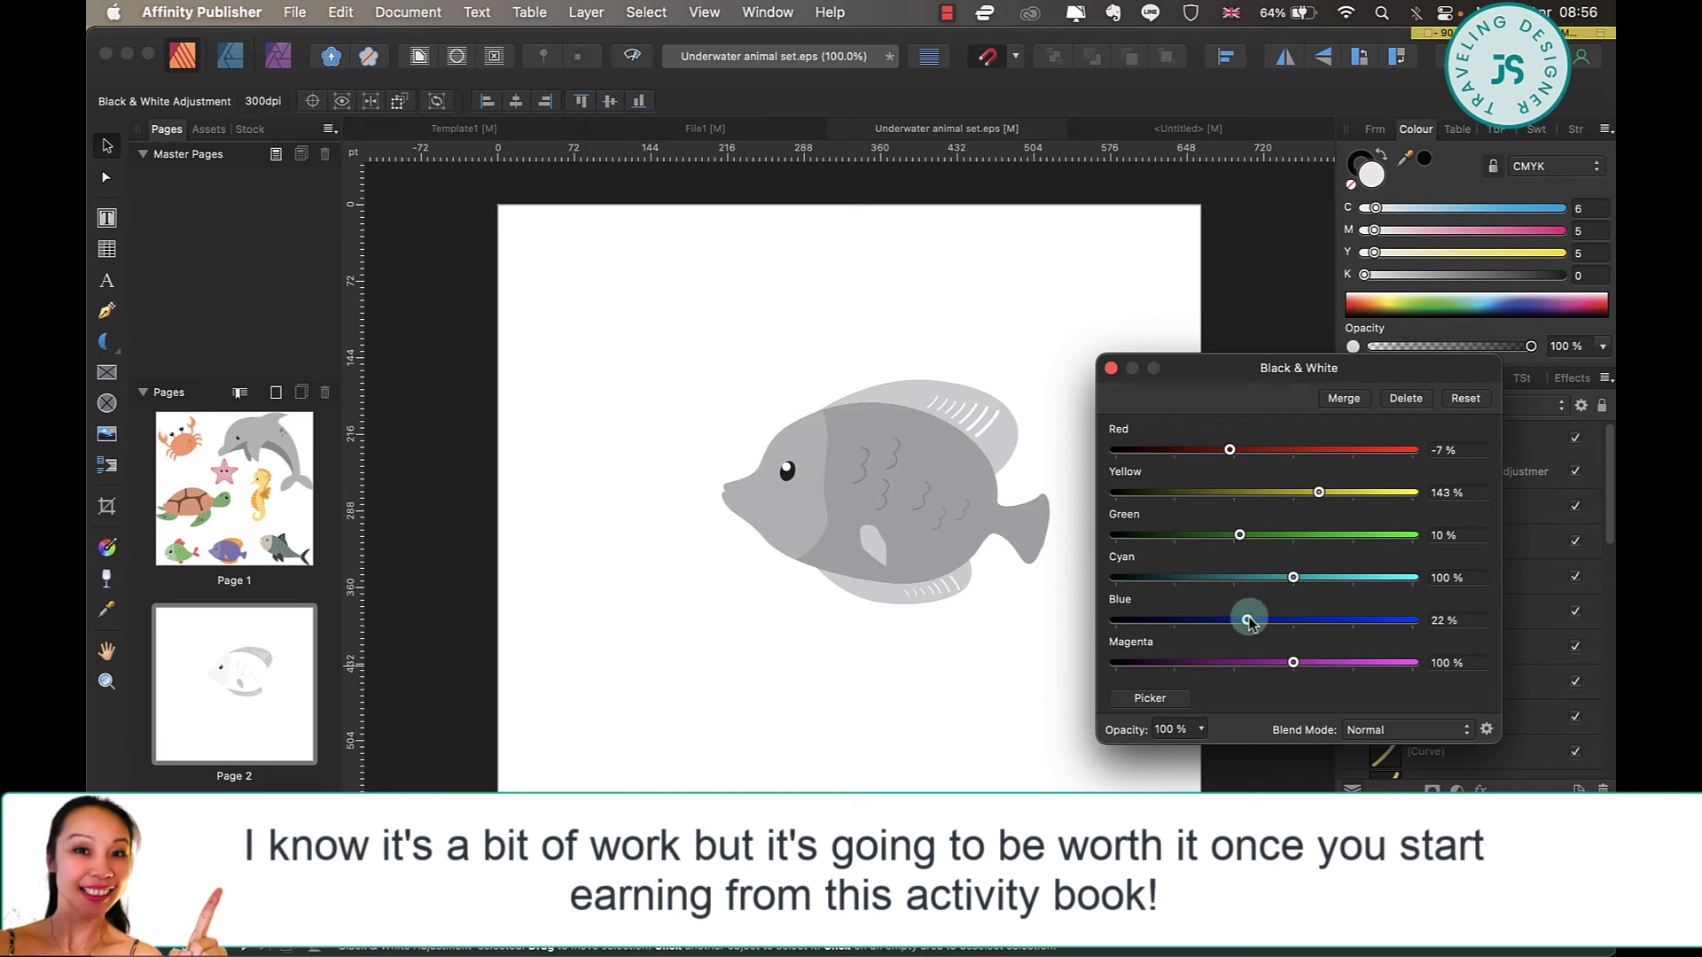
{"action": "left_click_drag", "start_coordinate": [1319, 490], "coordinate": [1258, 488]}
{"action": "left_click", "coordinate": [1107, 370]}
Place the greyscale fish, starfish and crab in rows two, three and four of Template1's page 2.
{"action": "left_click", "coordinate": [1343, 438]}
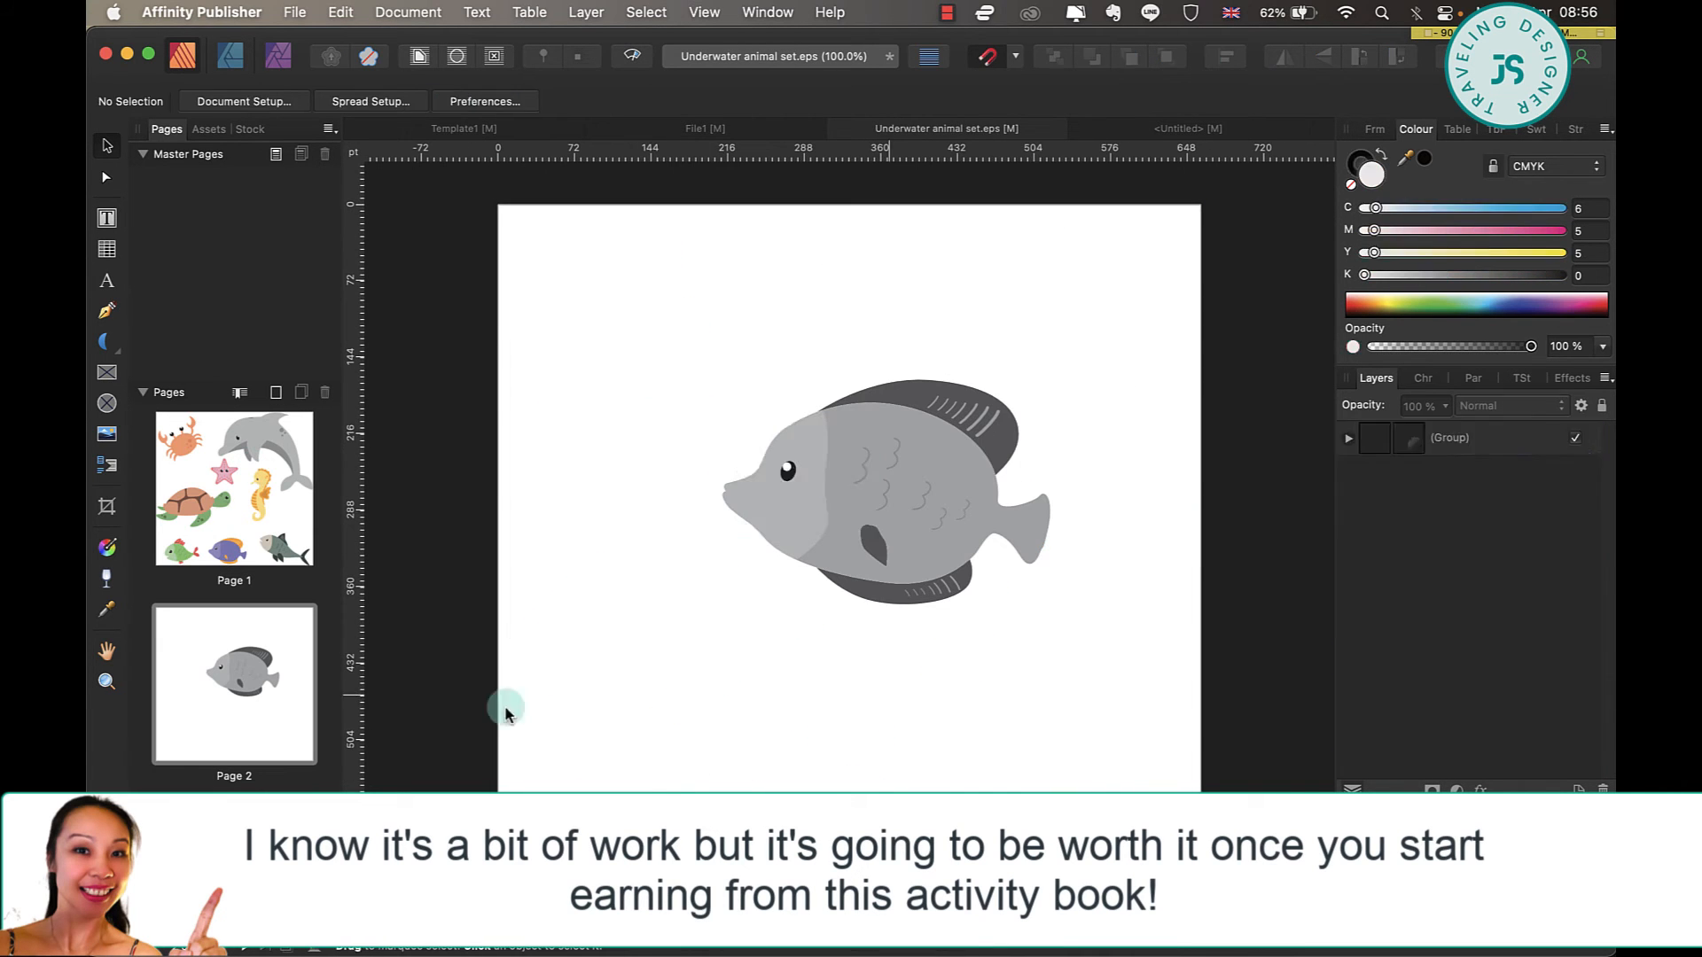
{"action": "key", "text": "cmd+v"}
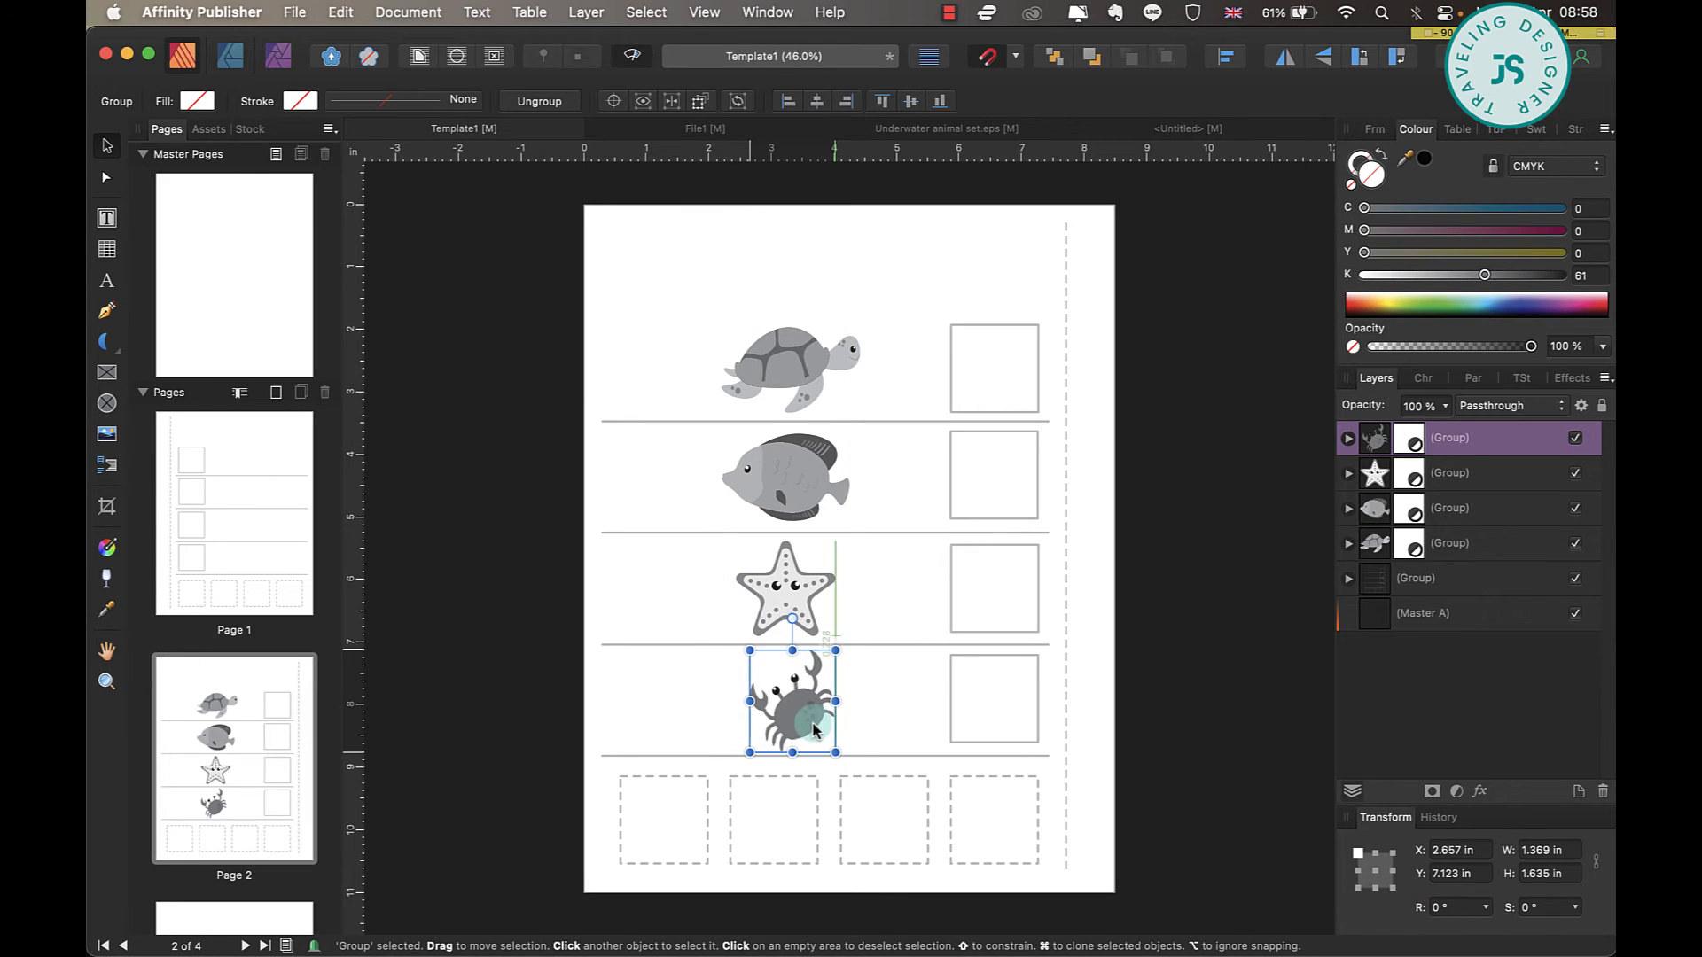
{"action": "left_click", "coordinate": [906, 703]}
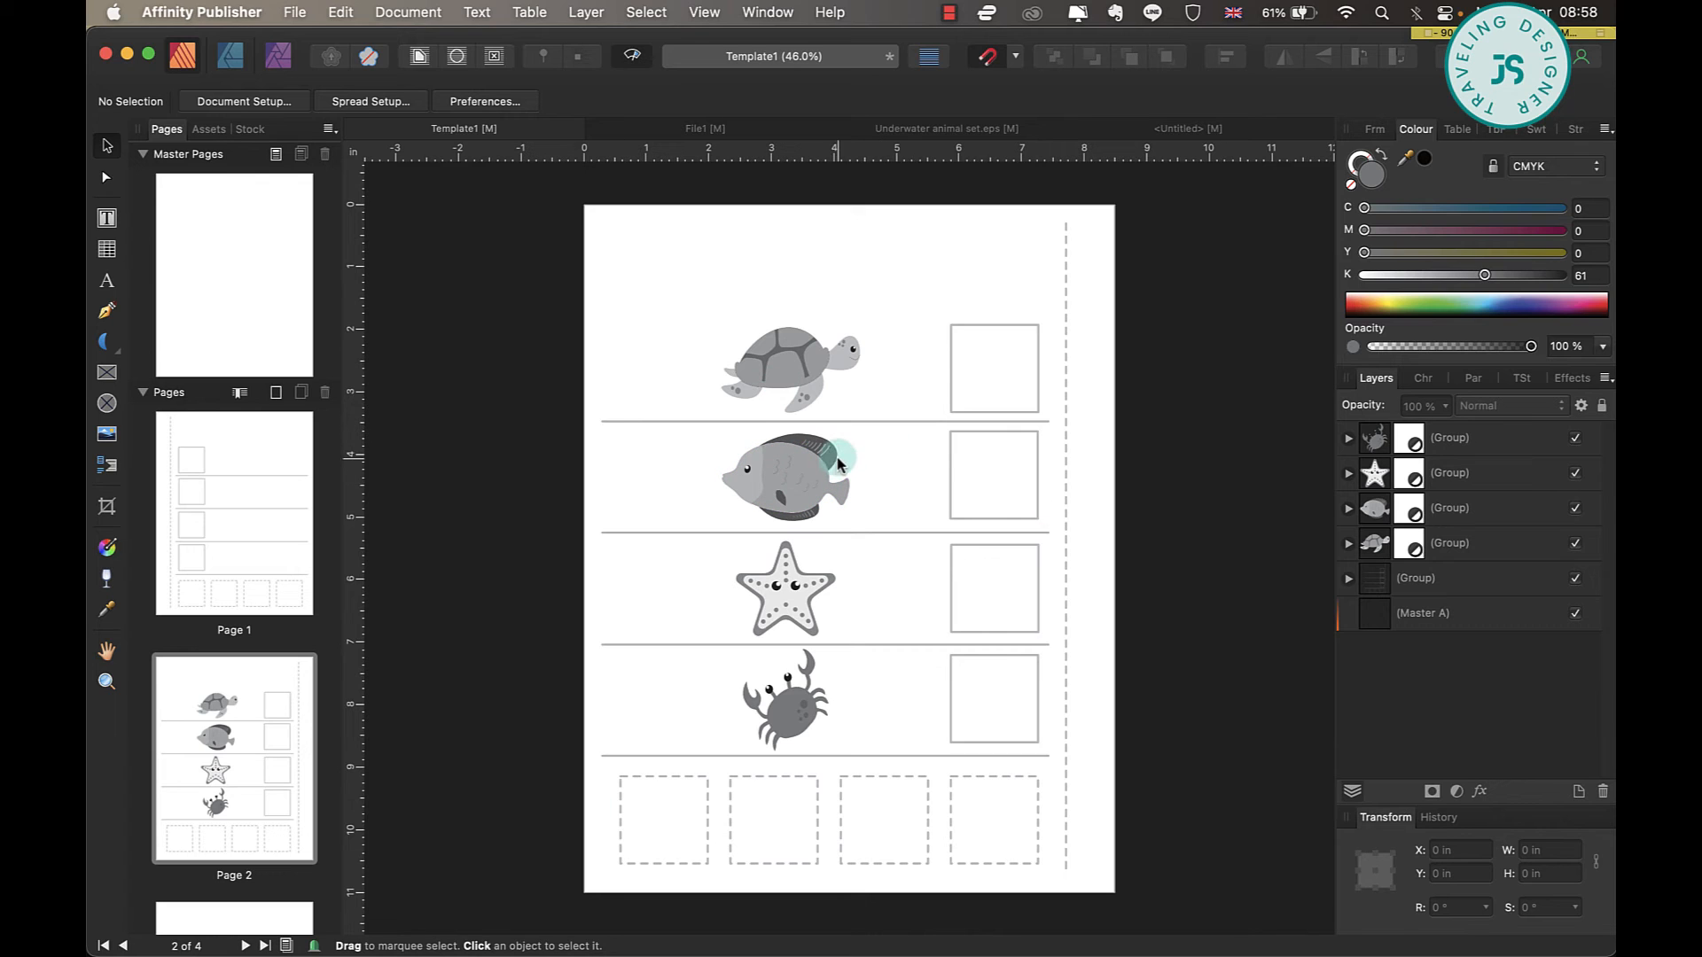
Review the three finished worksheet pages in File1, including the "LETTER TO PICTURE" and "MATCH THE LETTERS" layouts.
{"action": "left_click", "coordinate": [764, 130]}
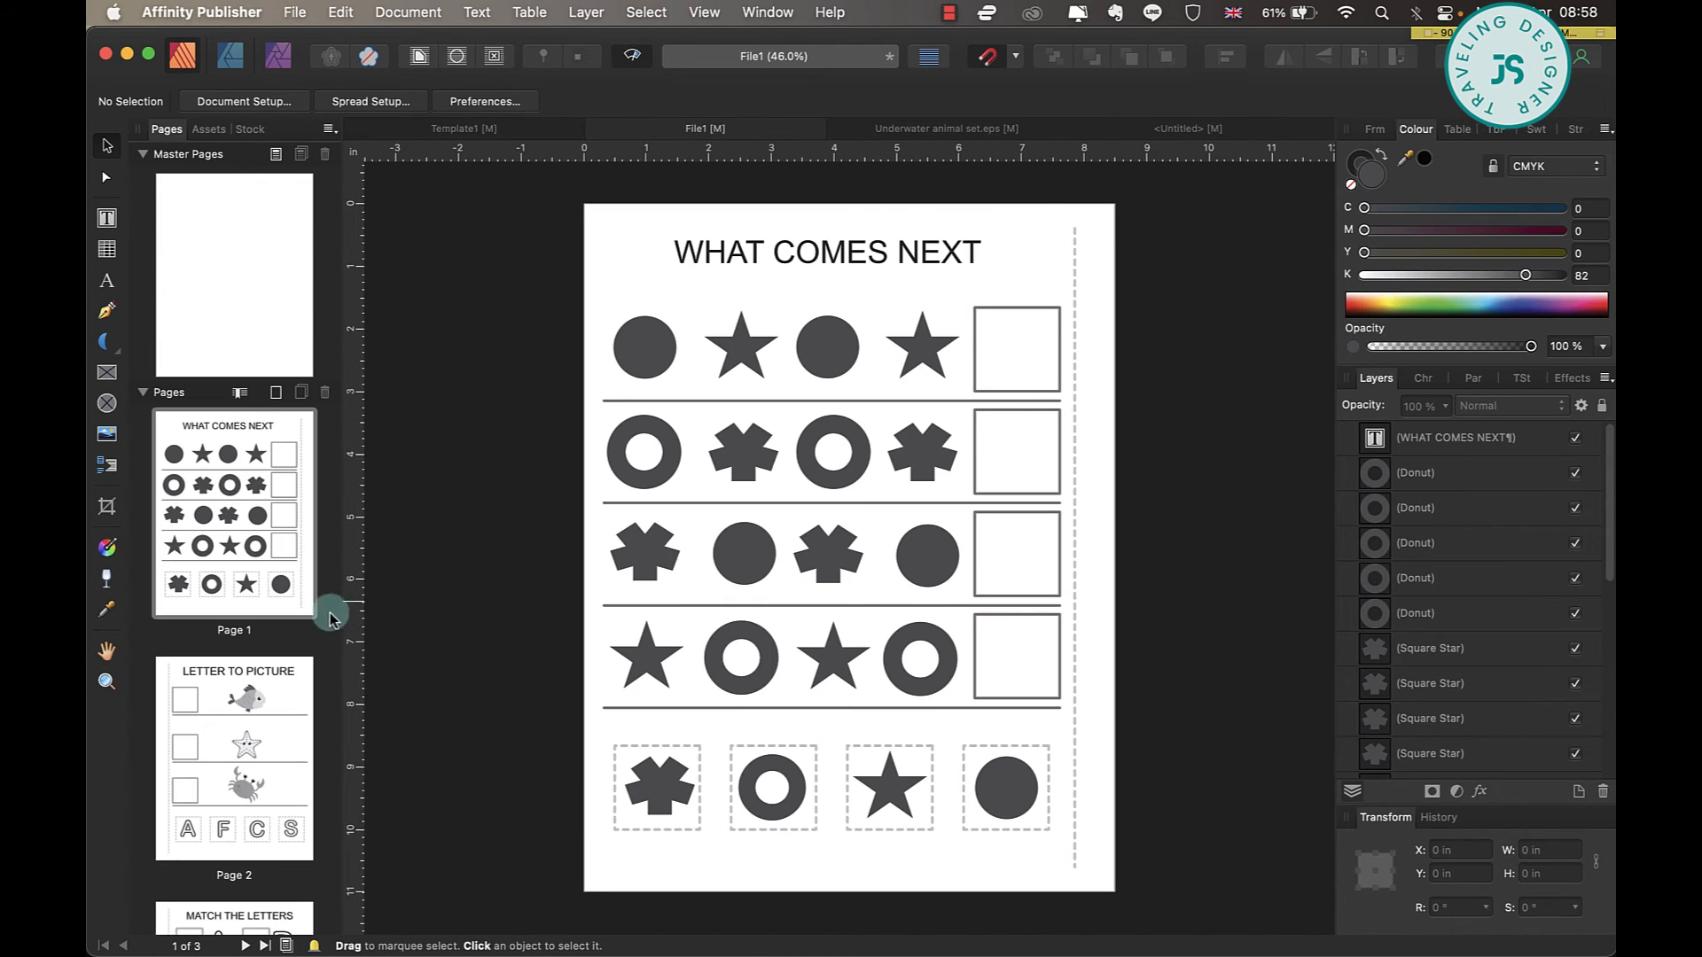
{"action": "left_click", "coordinate": [300, 864]}
{"action": "scroll", "coordinate": [282, 798], "scroll_direction": "down", "scroll_amount": 3}
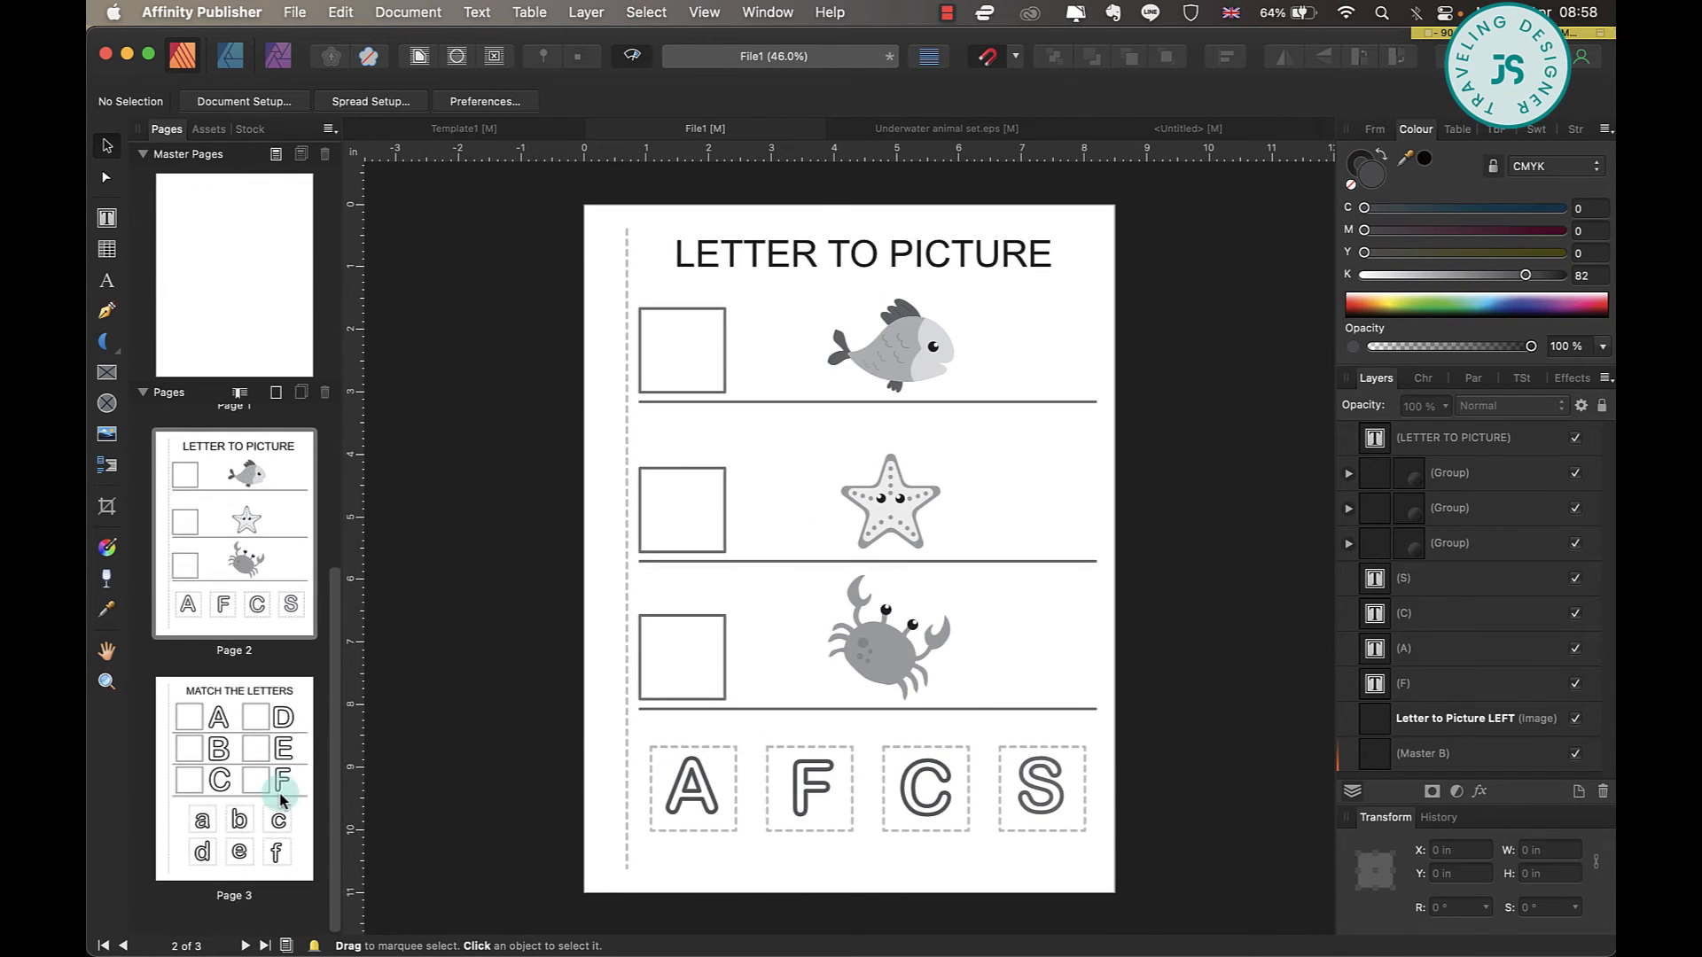
{"action": "left_click", "coordinate": [227, 786]}
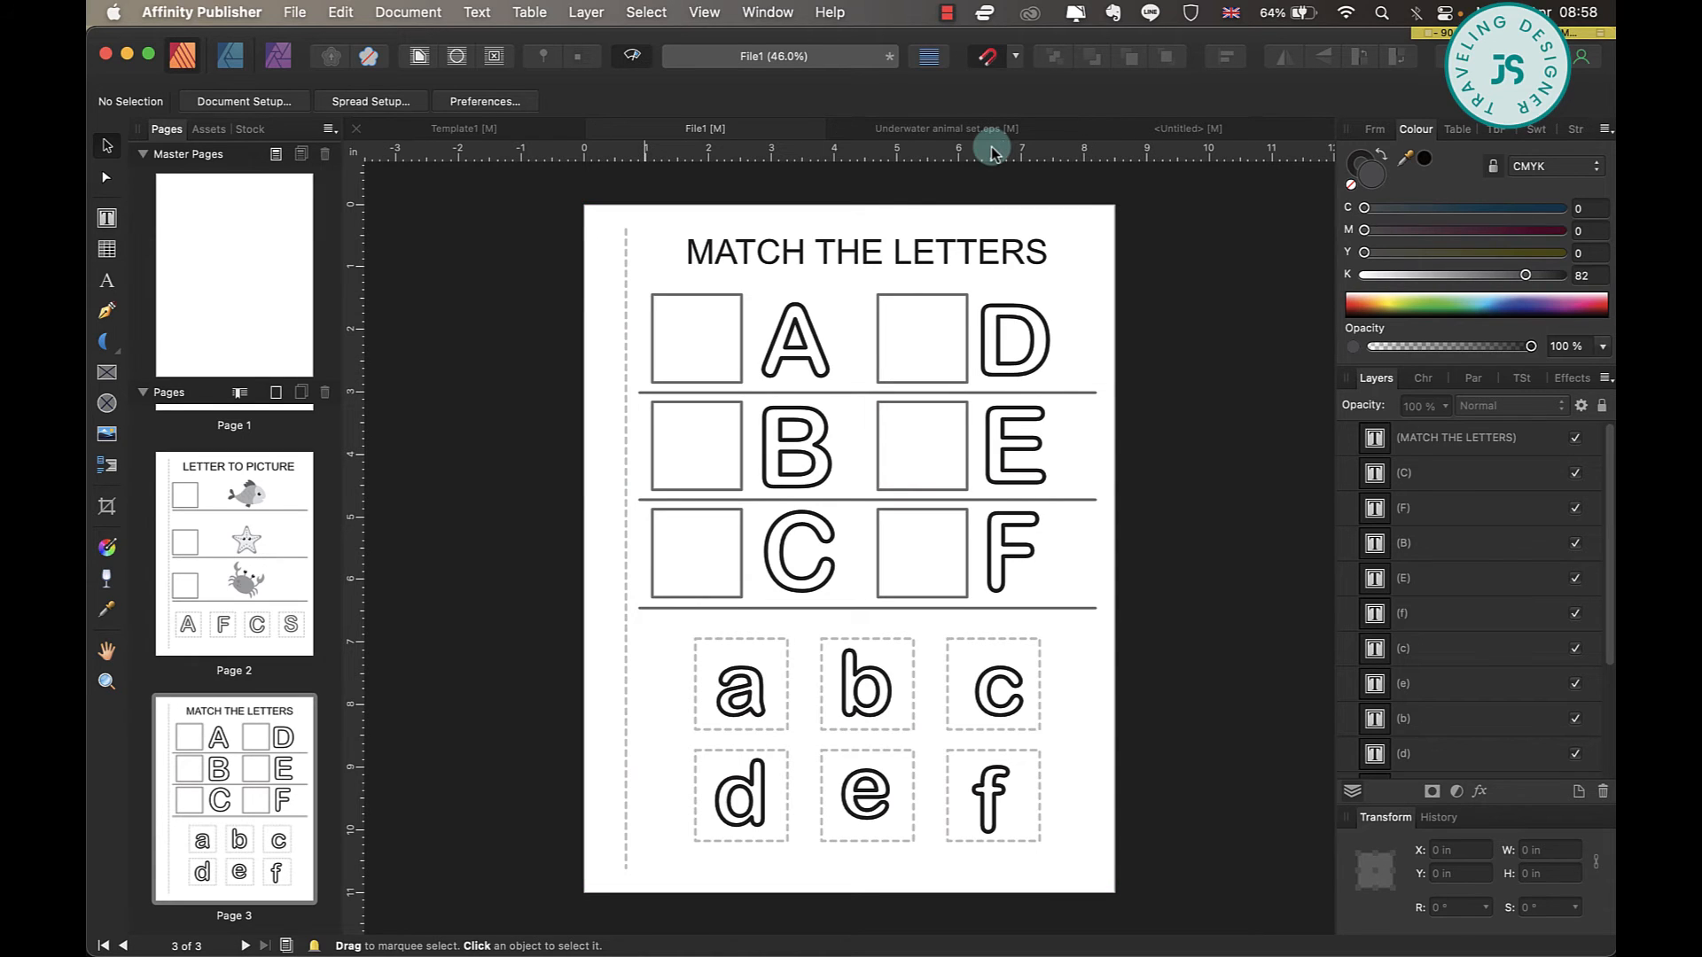
Return to Template1 and add a text frame of about 1.07 × 1.08 in containing "C" in the first dashed box.
{"action": "left_click", "coordinate": [514, 128]}
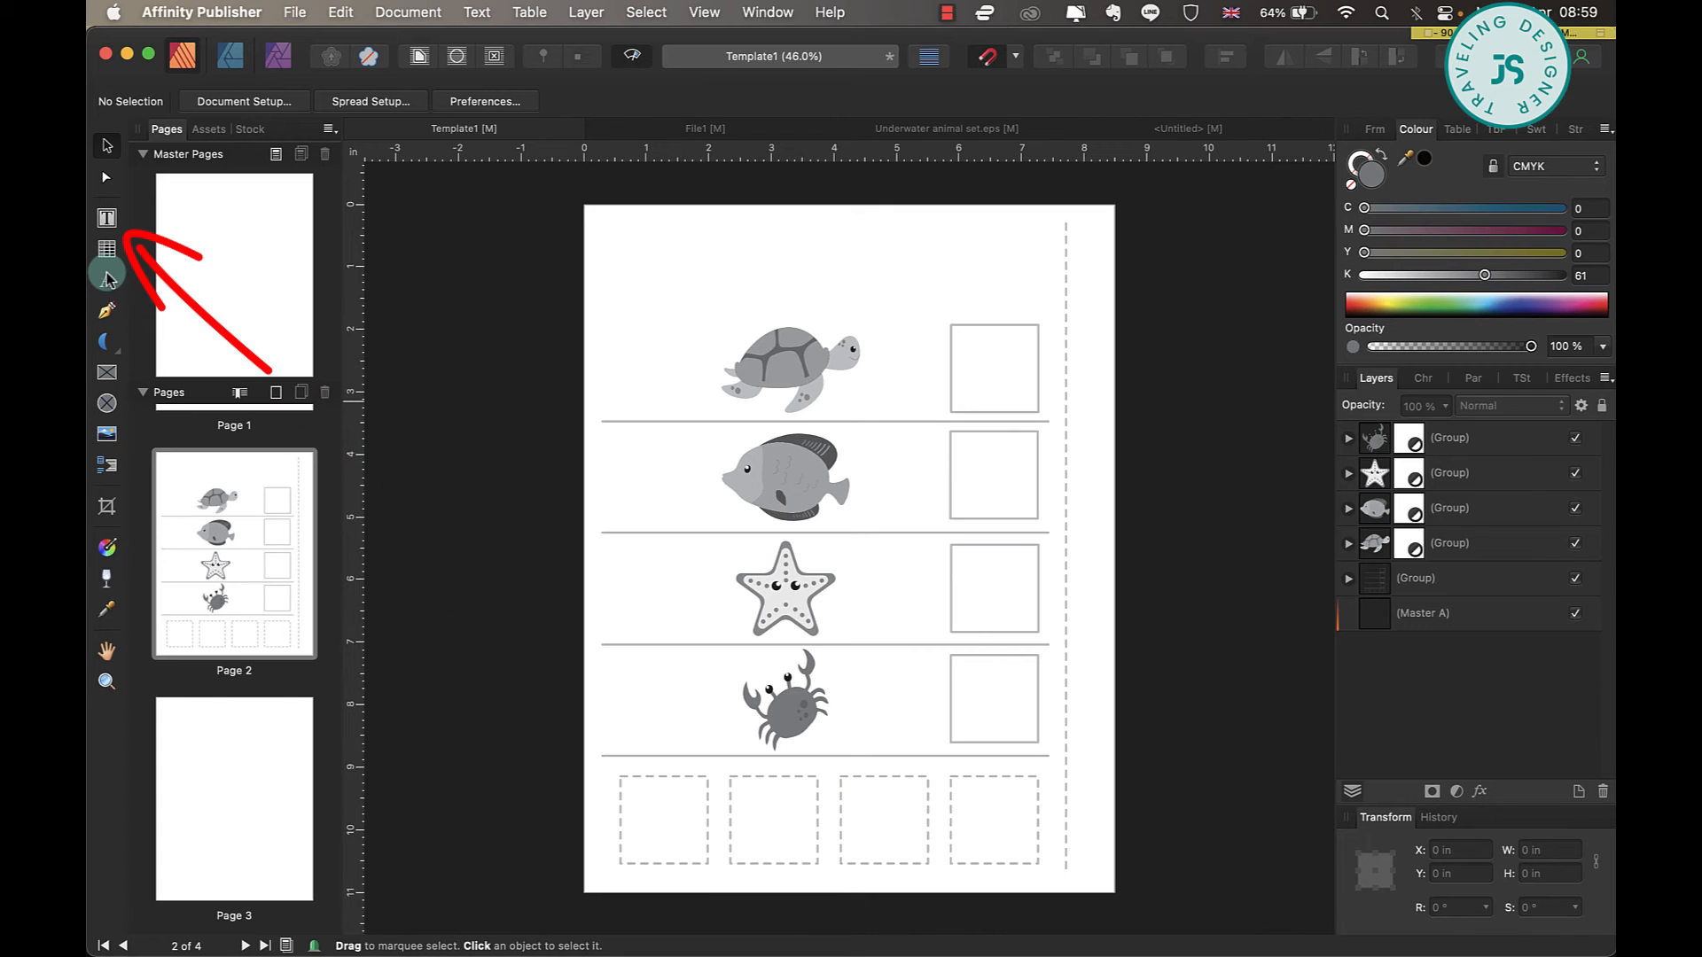
{"action": "left_click", "coordinate": [106, 218]}
{"action": "left_click_drag", "start_coordinate": [632, 789], "coordinate": [699, 854]}
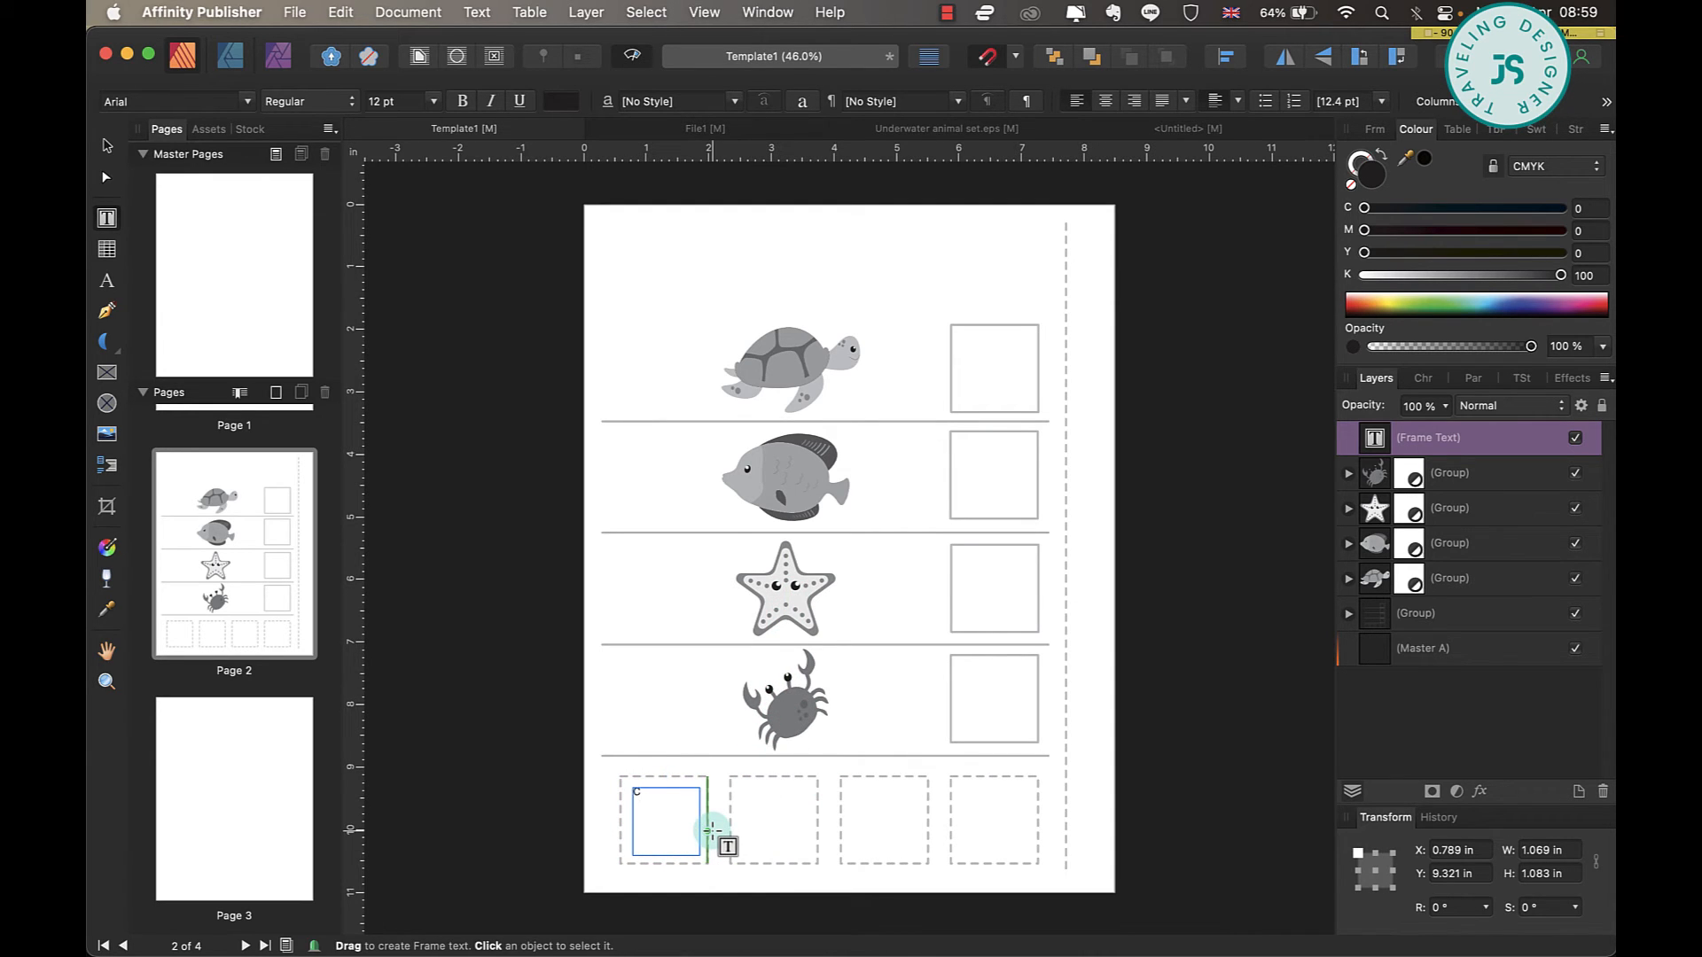
Set the letter C in Arial Rounded MT Bold and scale it to 113.4 pt so it fills the first dashed box.
{"action": "key", "text": "super+a"}
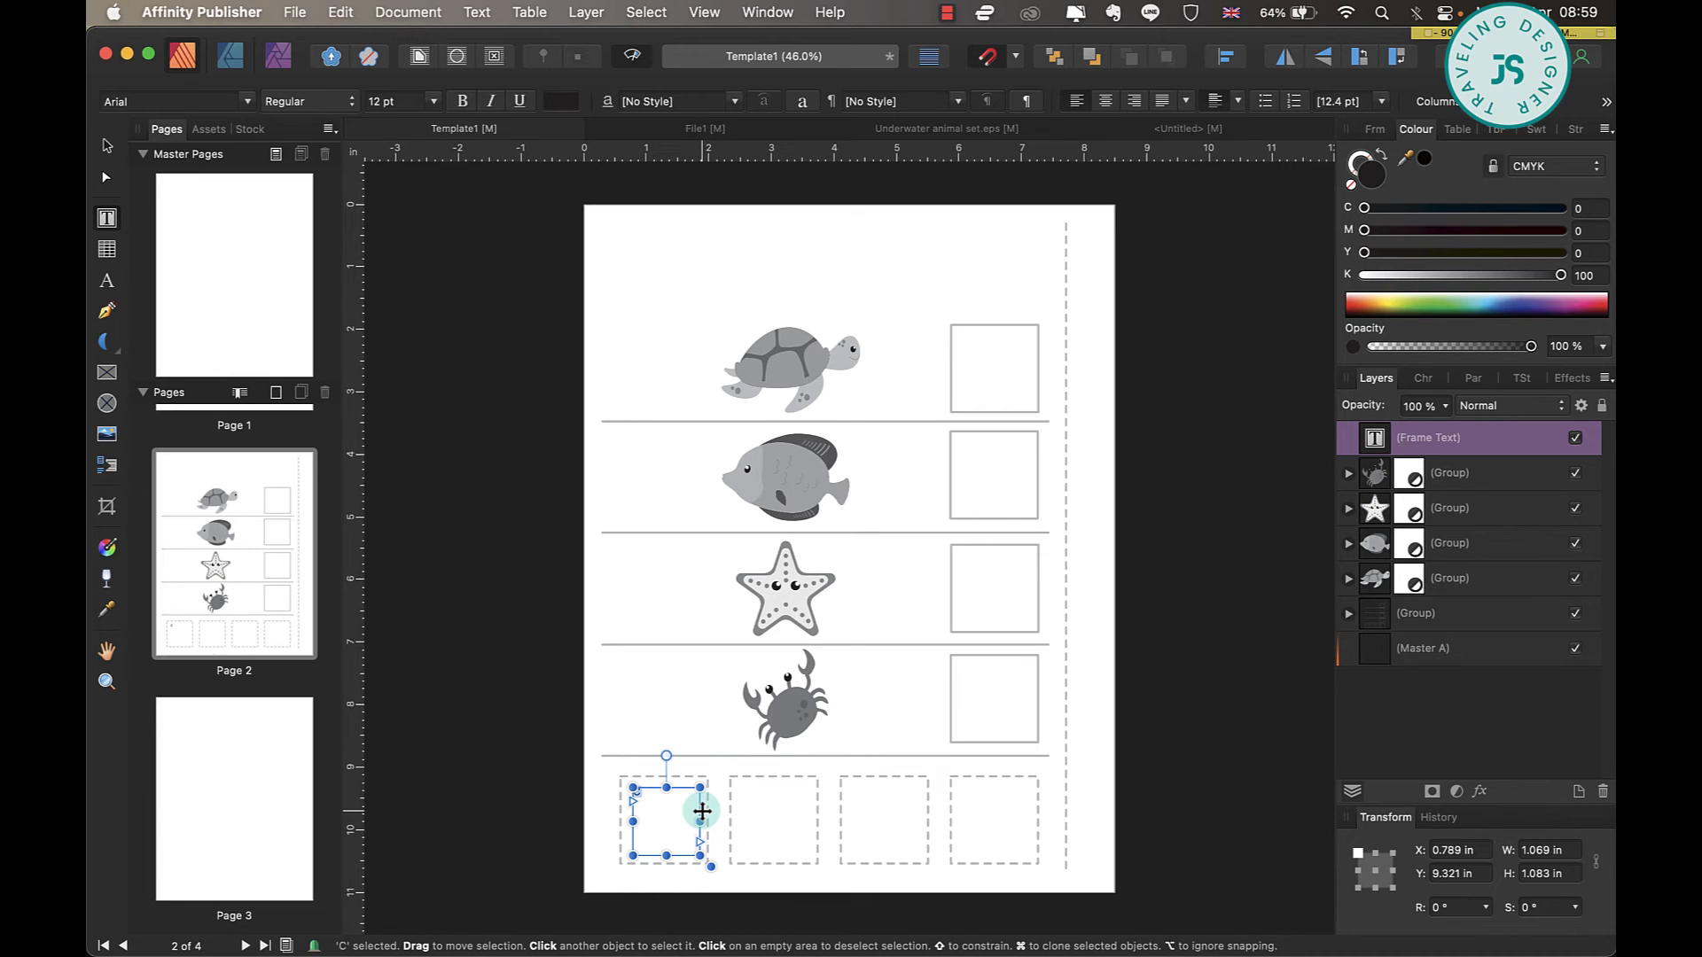
{"action": "left_click", "coordinate": [246, 101]}
{"action": "left_click", "coordinate": [274, 302]}
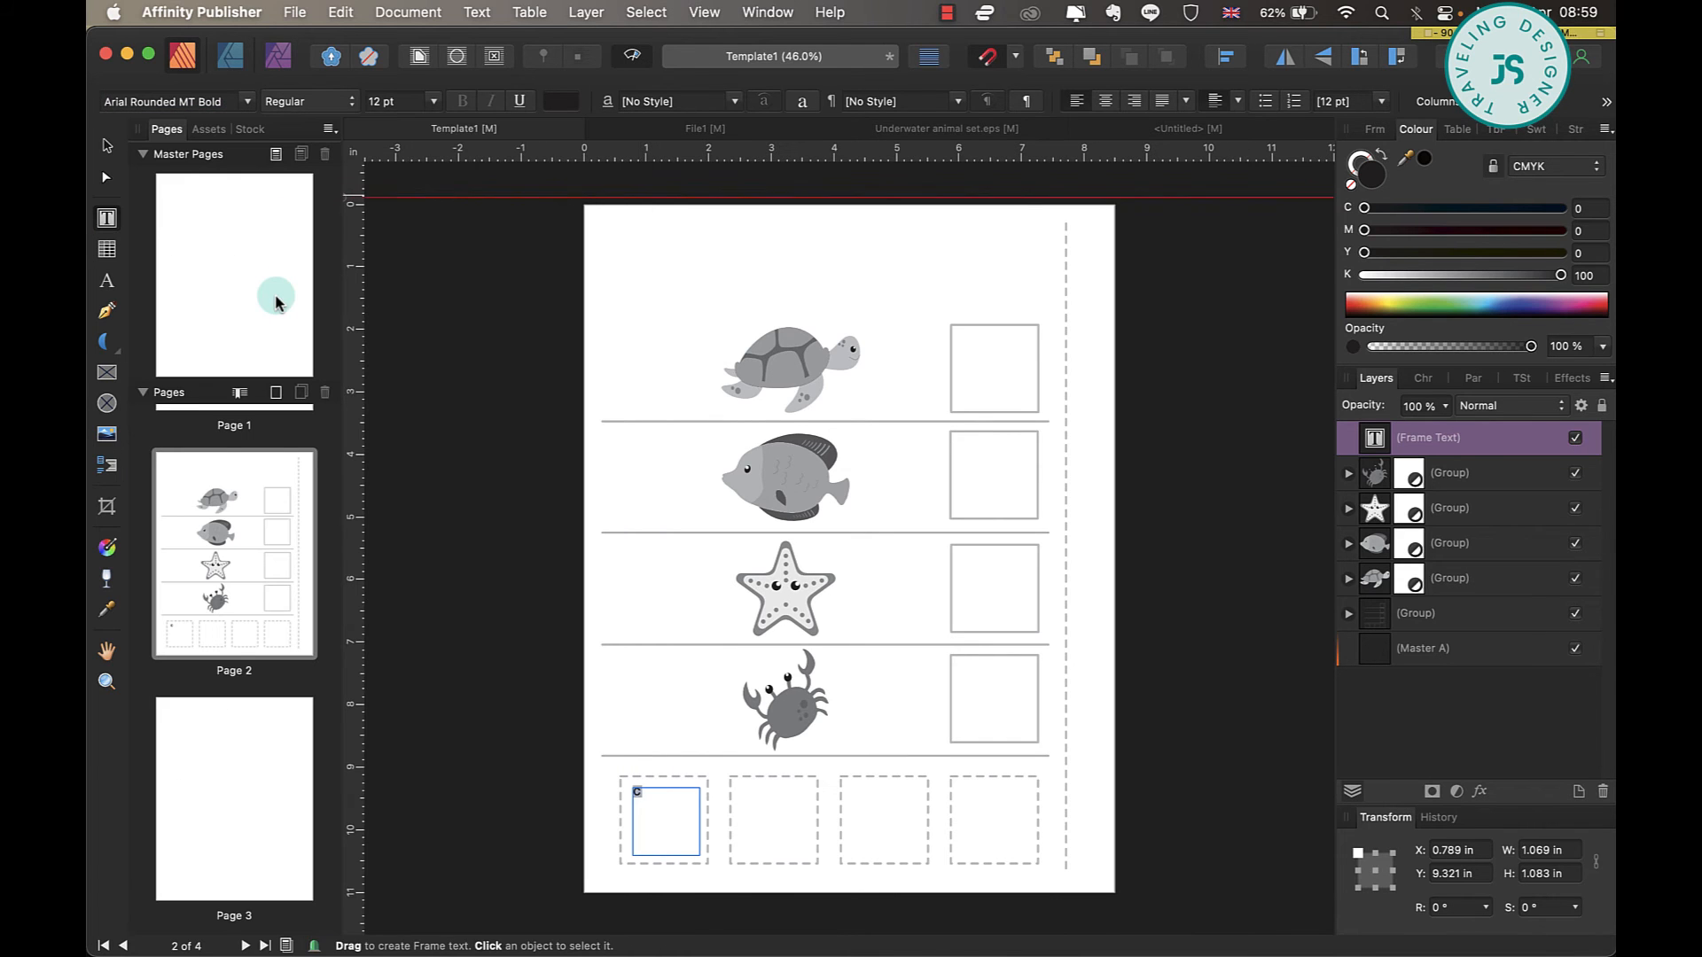
{"action": "left_click_drag", "start_coordinate": [700, 857], "coordinate": [726, 912]}
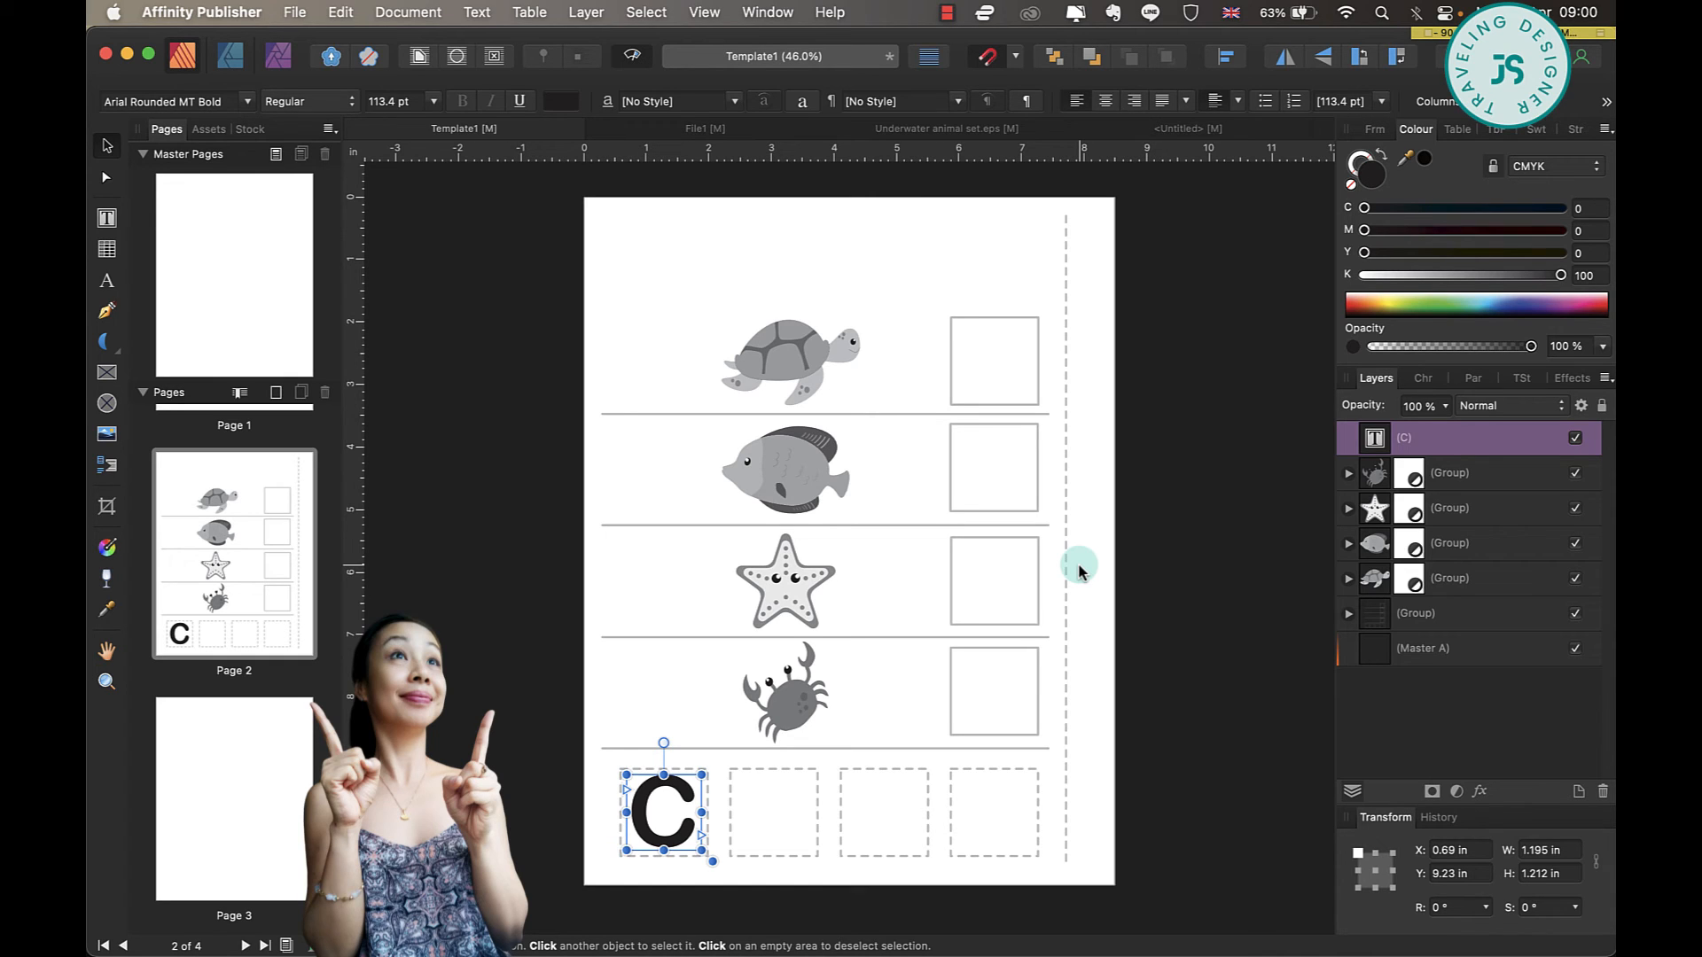
Give the letter C no fill and a black (K 100) outline 5.5 pt wide.
{"action": "left_click", "coordinate": [1346, 184]}
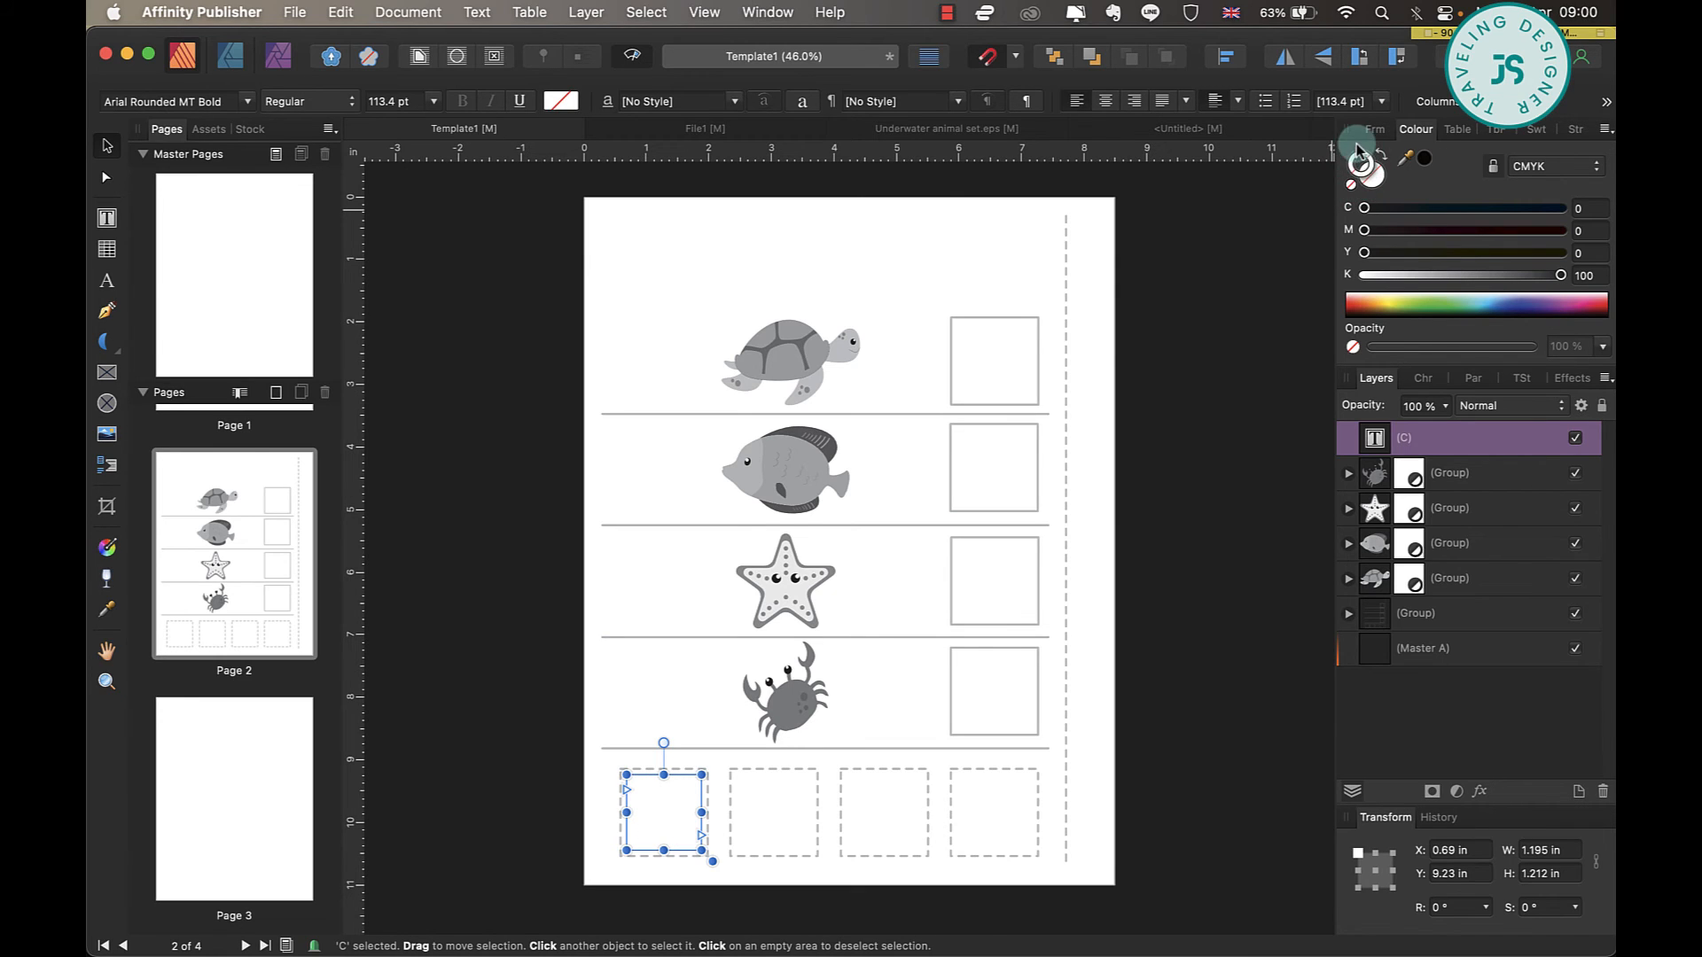
{"action": "left_click", "coordinate": [1560, 274]}
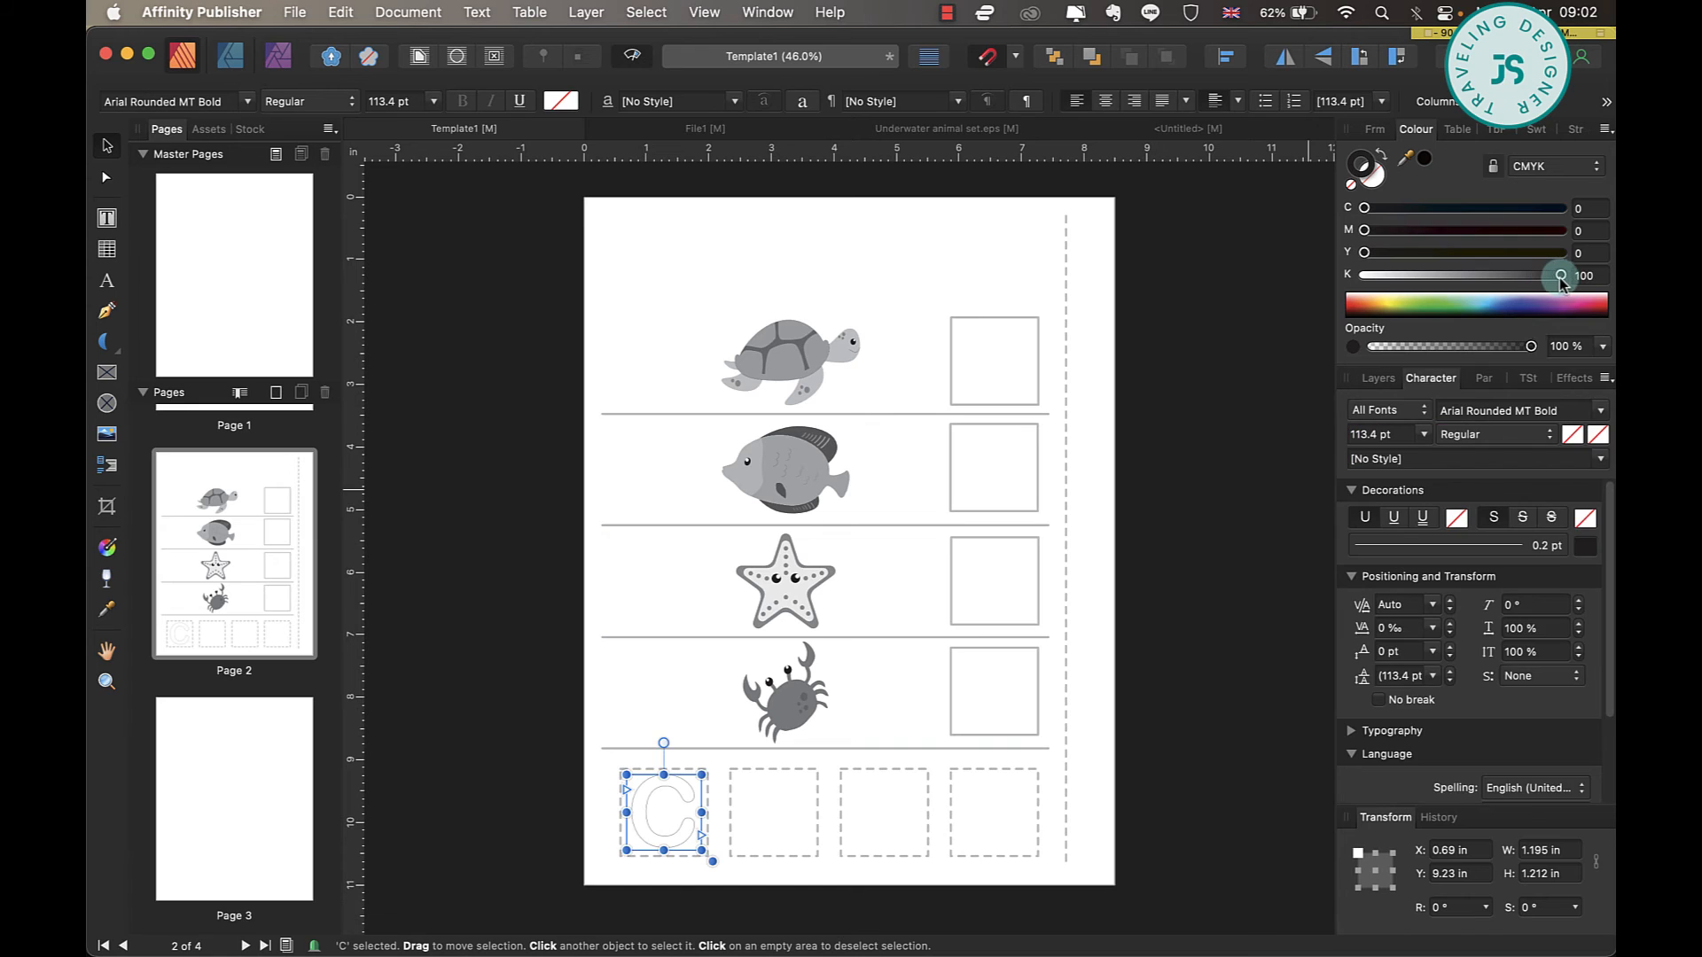
{"action": "left_click", "coordinate": [670, 800]}
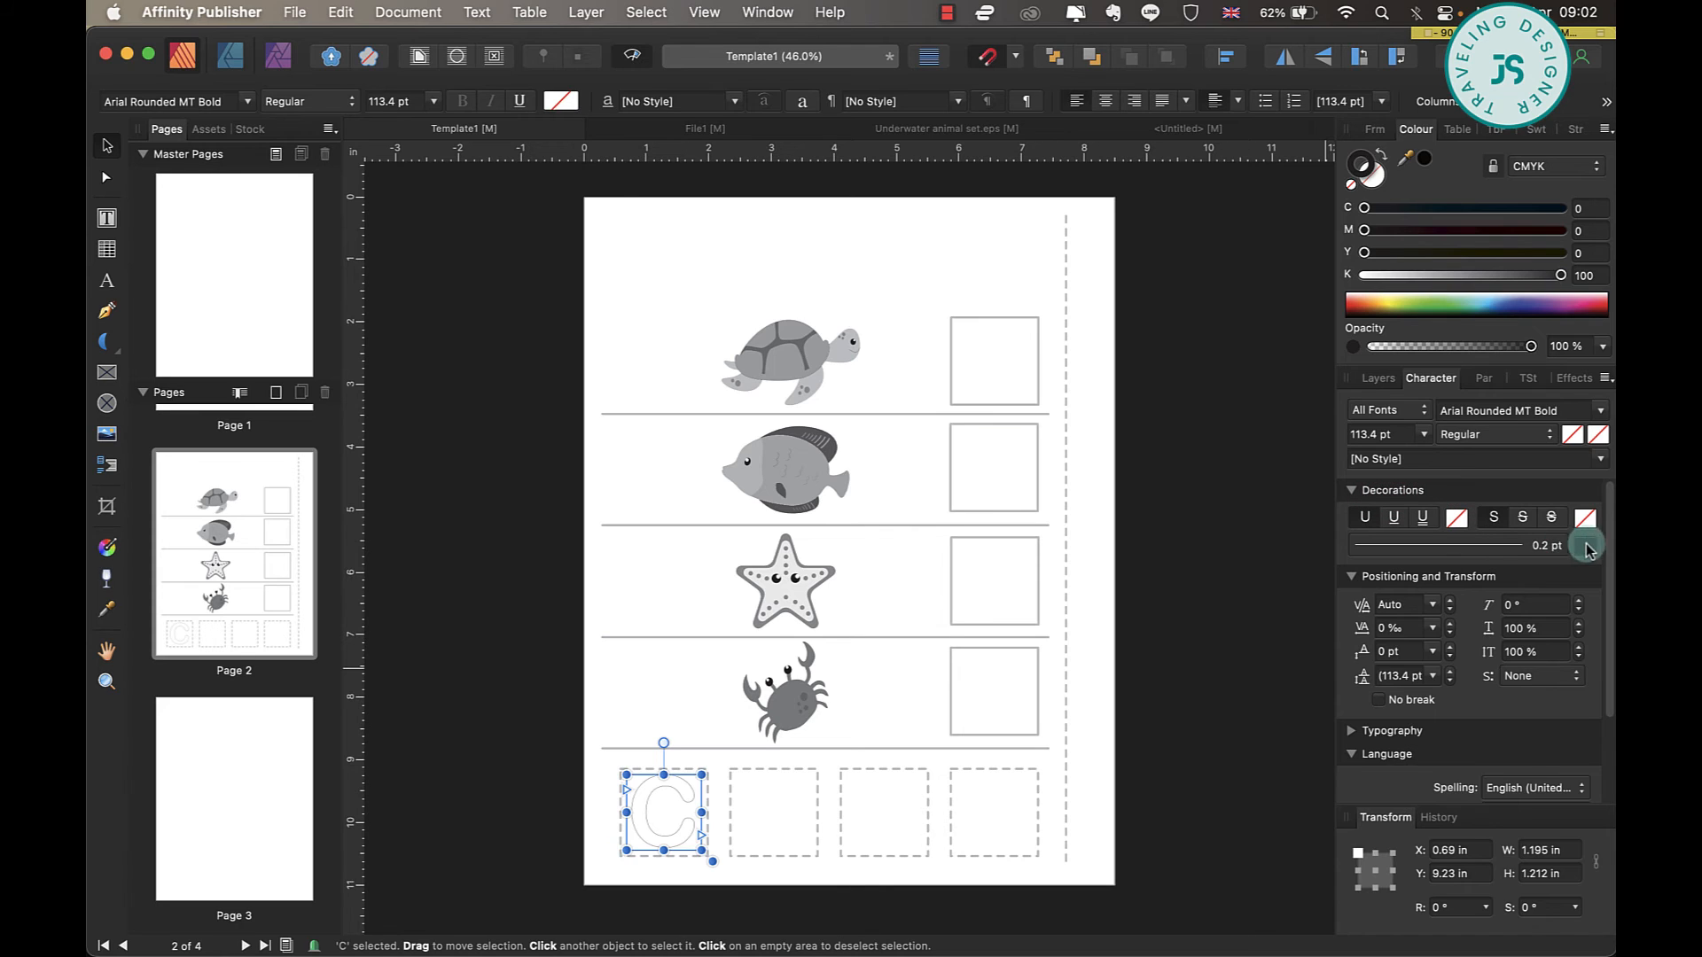
{"action": "left_click", "coordinate": [1533, 544]}
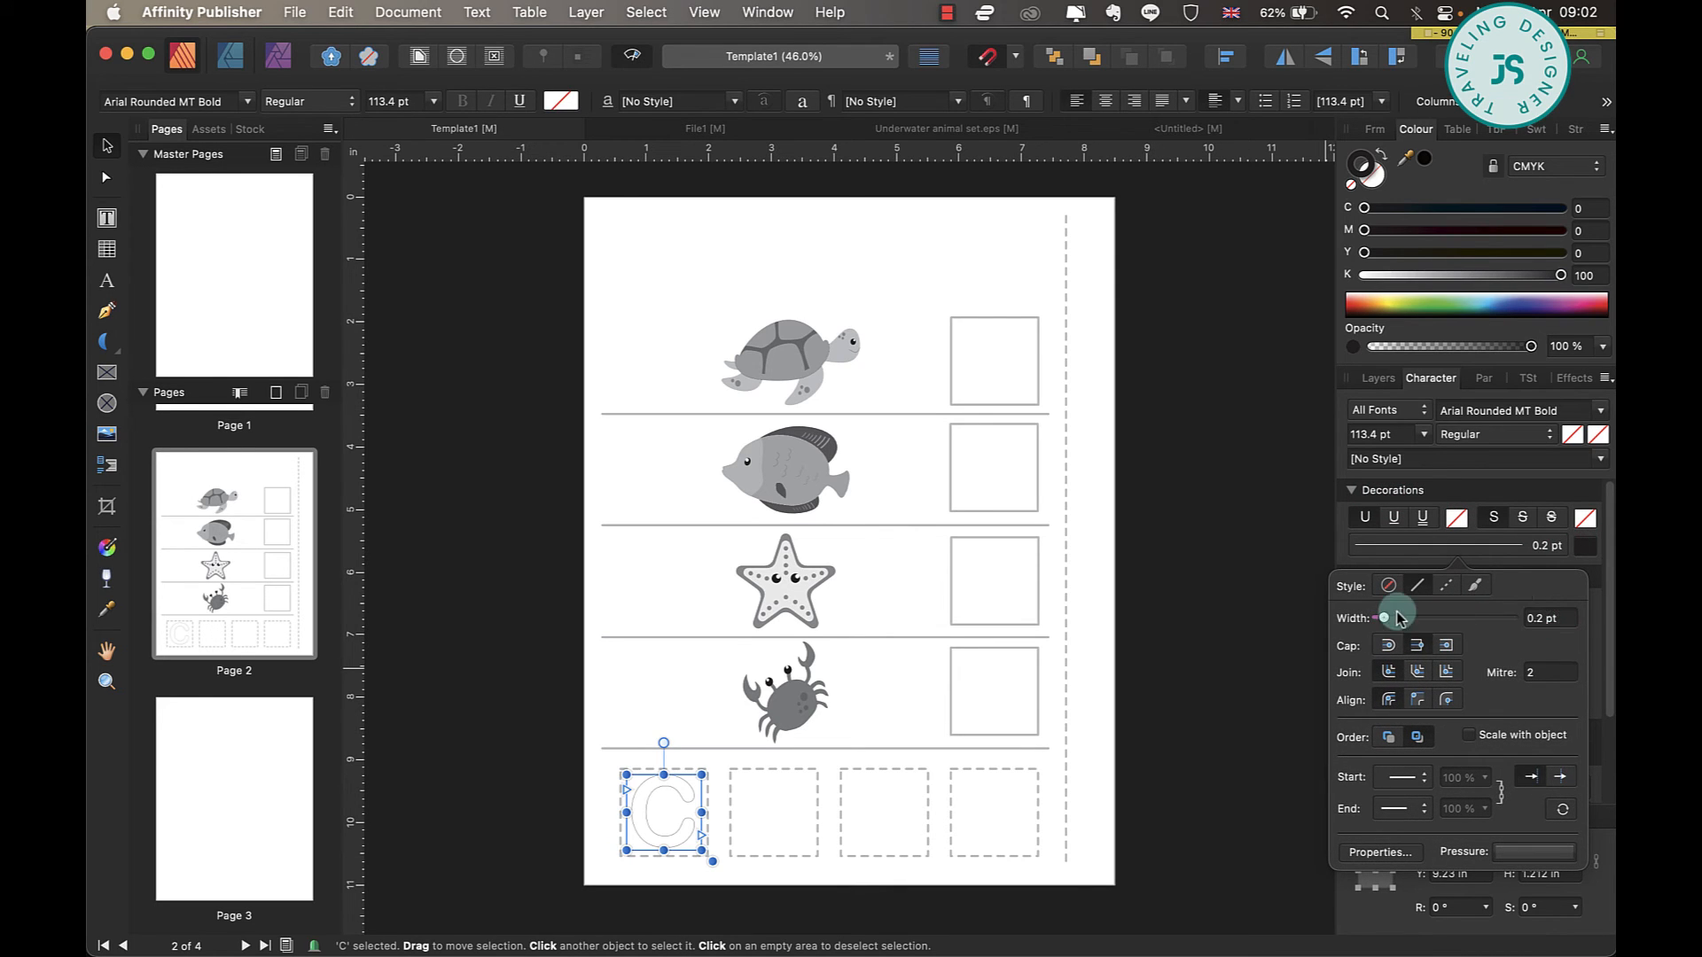
{"action": "left_click_drag", "start_coordinate": [1387, 620], "coordinate": [1423, 623]}
{"action": "left_click", "coordinate": [1290, 592]}
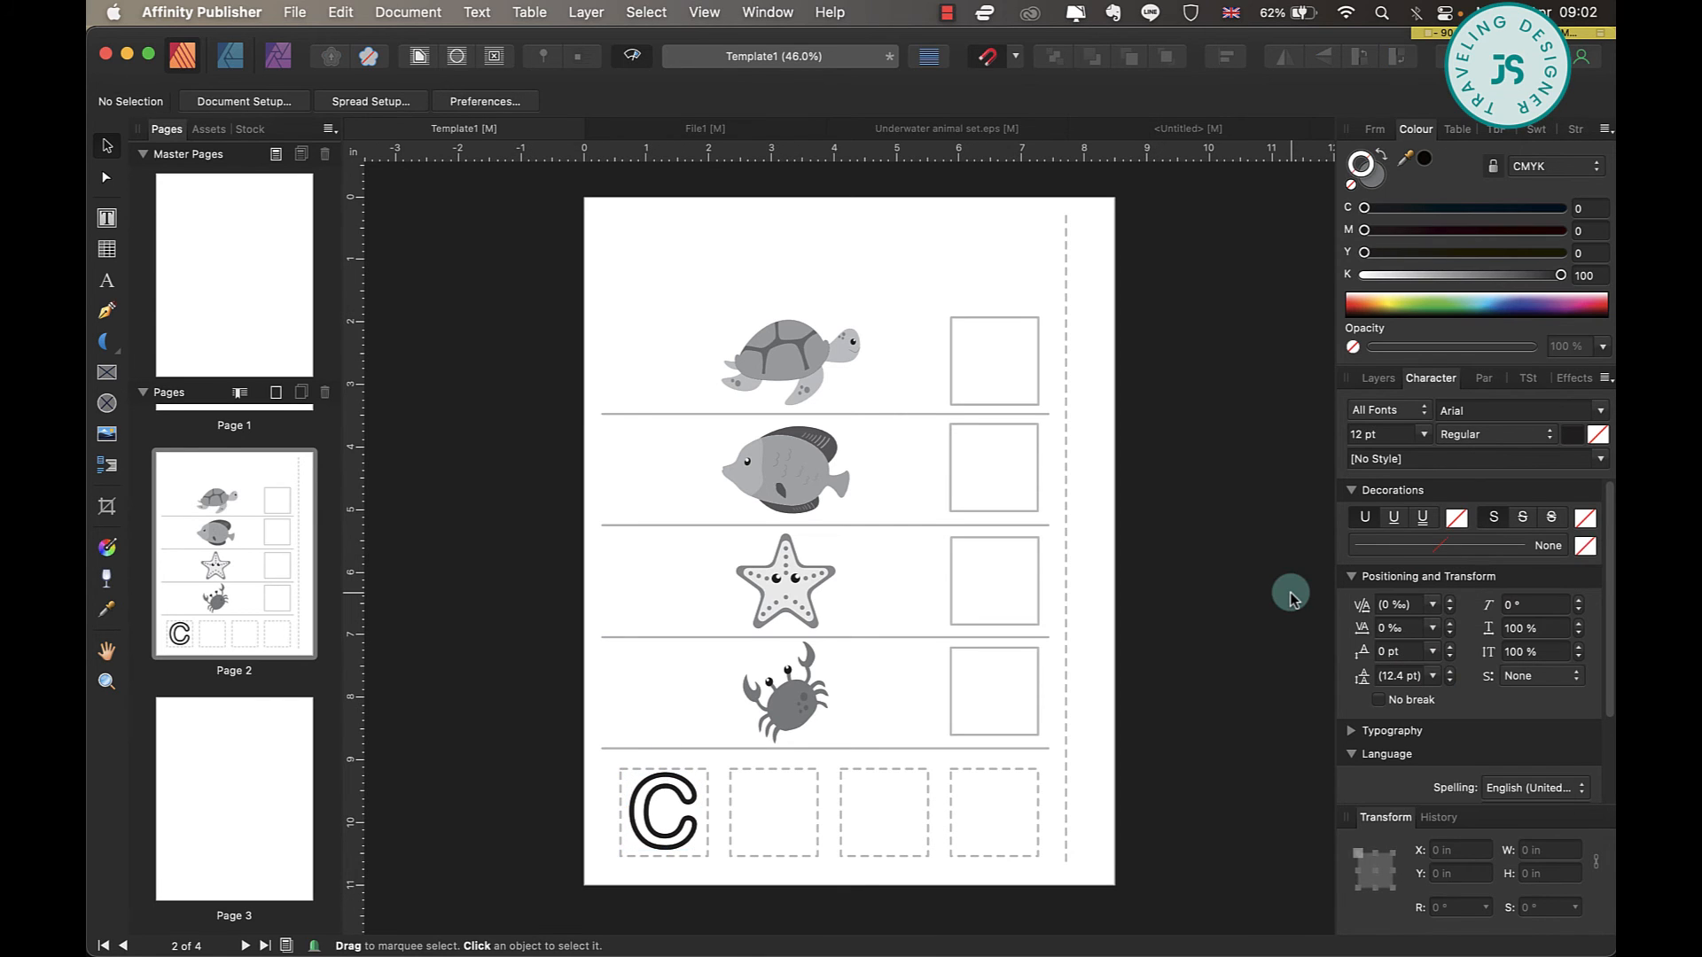
Duplicate the outlined C into the other three dashed boxes at equal spacing.
{"action": "left_click", "coordinate": [656, 838]}
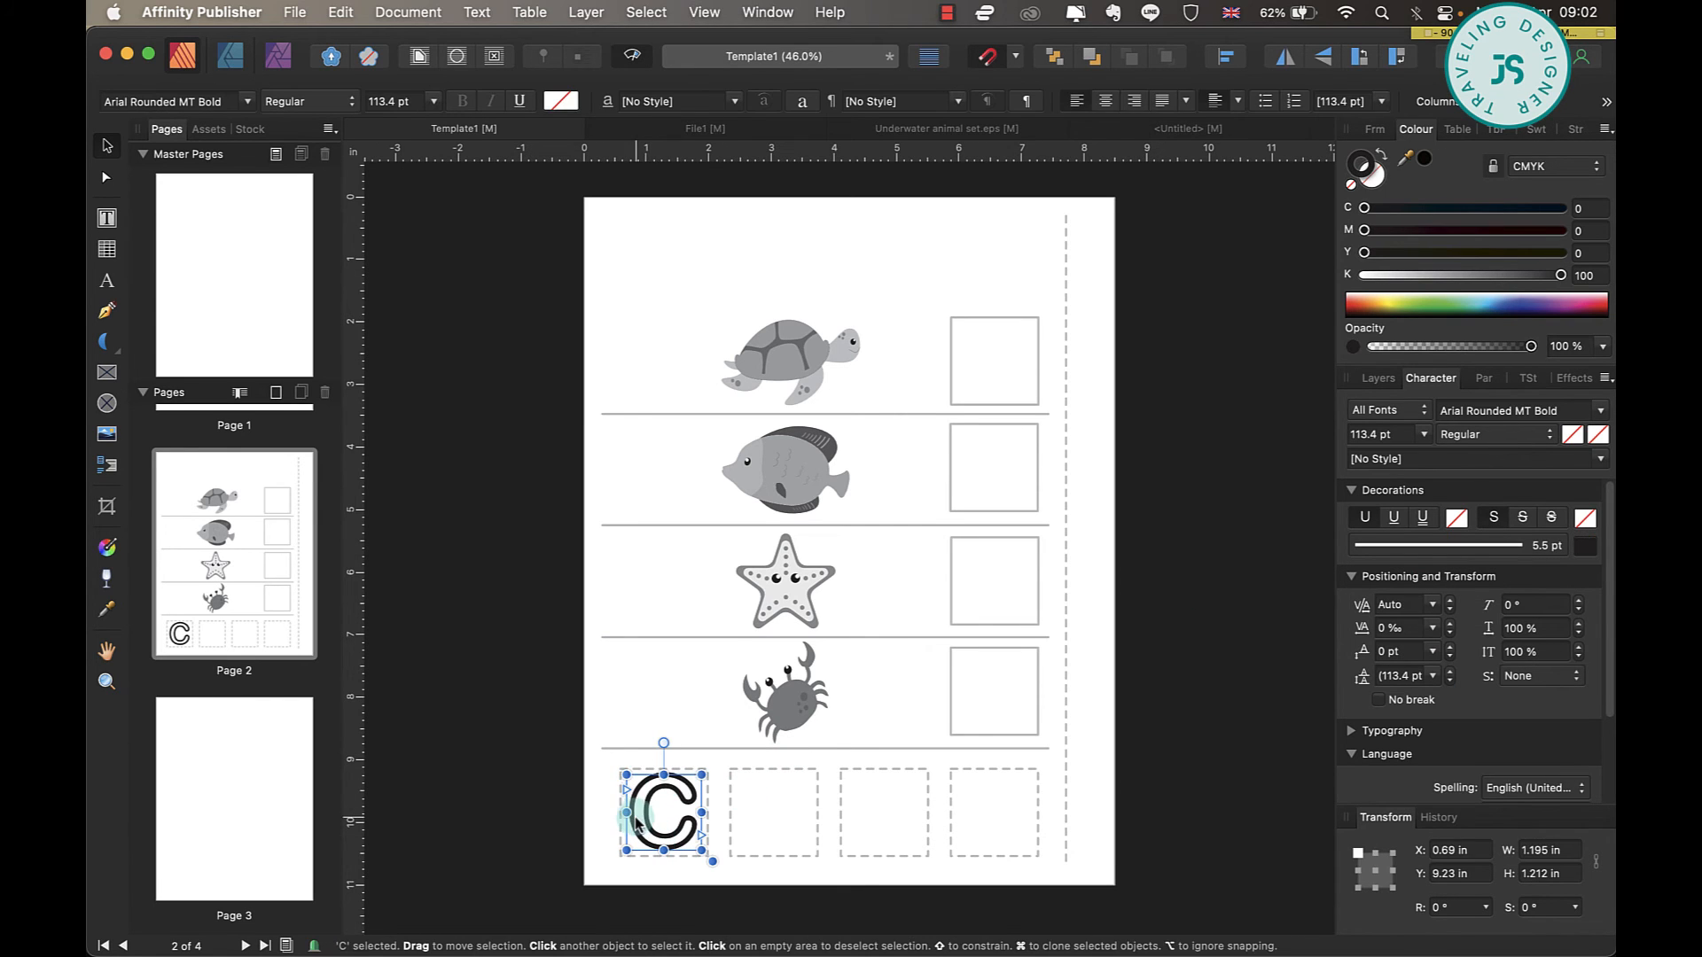
{"action": "left_click_drag", "start_coordinate": [655, 834], "coordinate": [757, 823]}
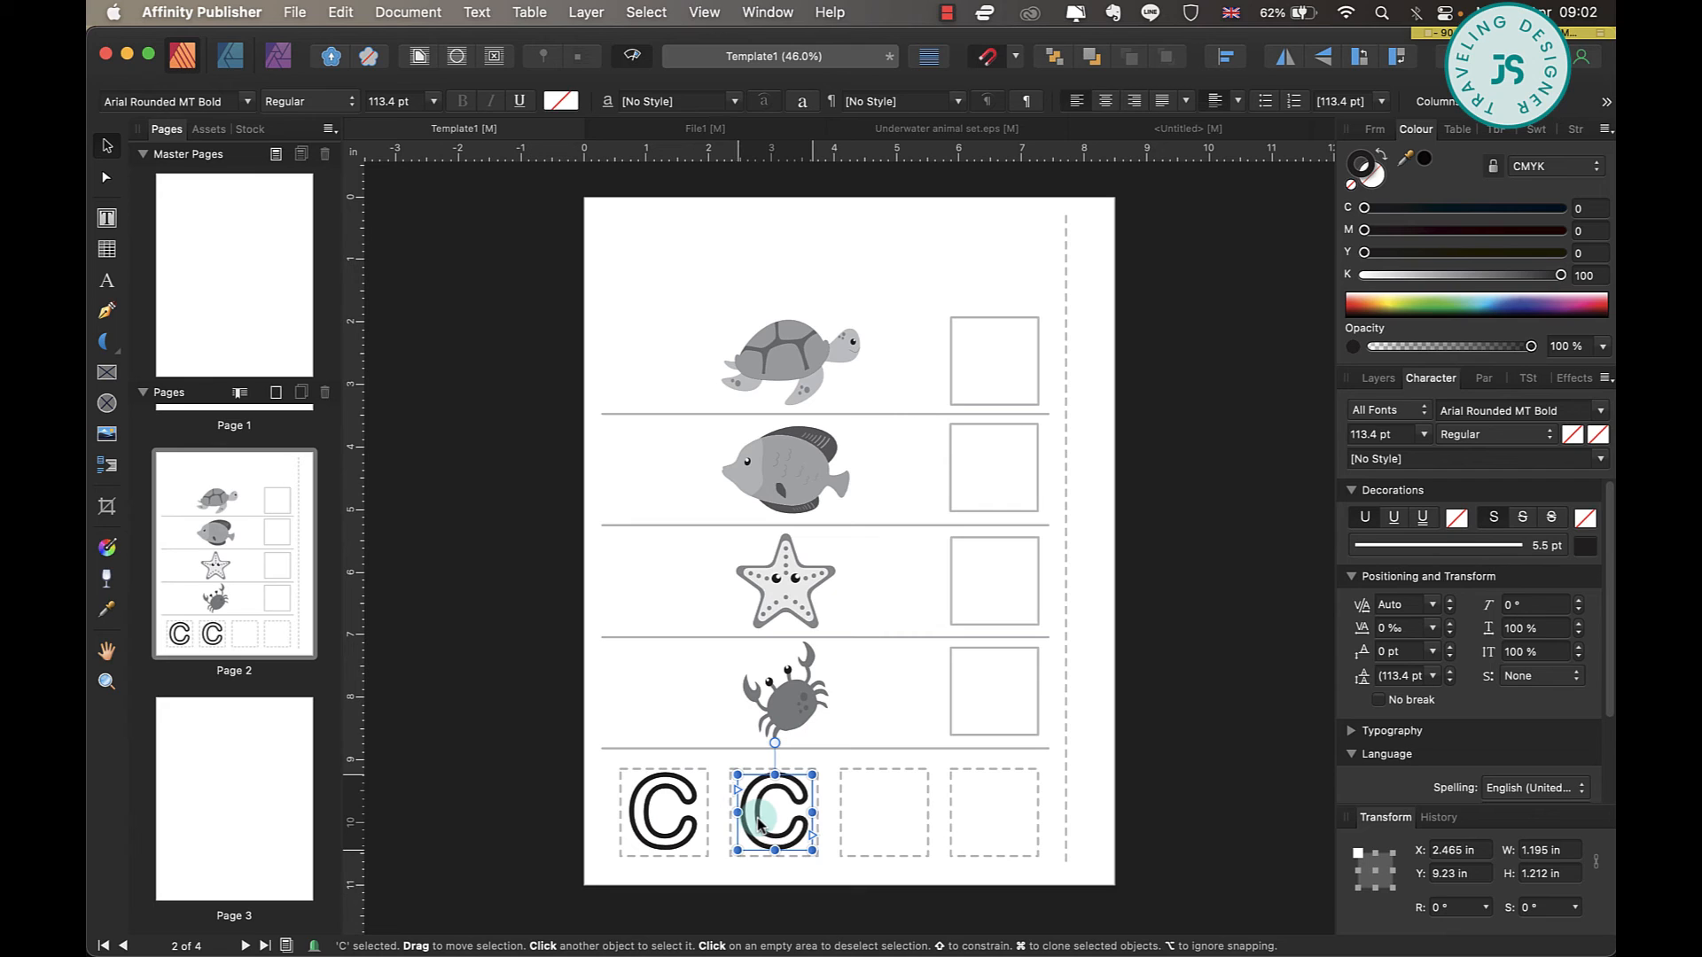
{"action": "key", "text": "super+j"}
{"action": "key", "text": "super+j"}
Replace the three duplicated letters with T, S and F in the second, third and fourth dashed boxes.
{"action": "double_click", "coordinate": [1018, 796]}
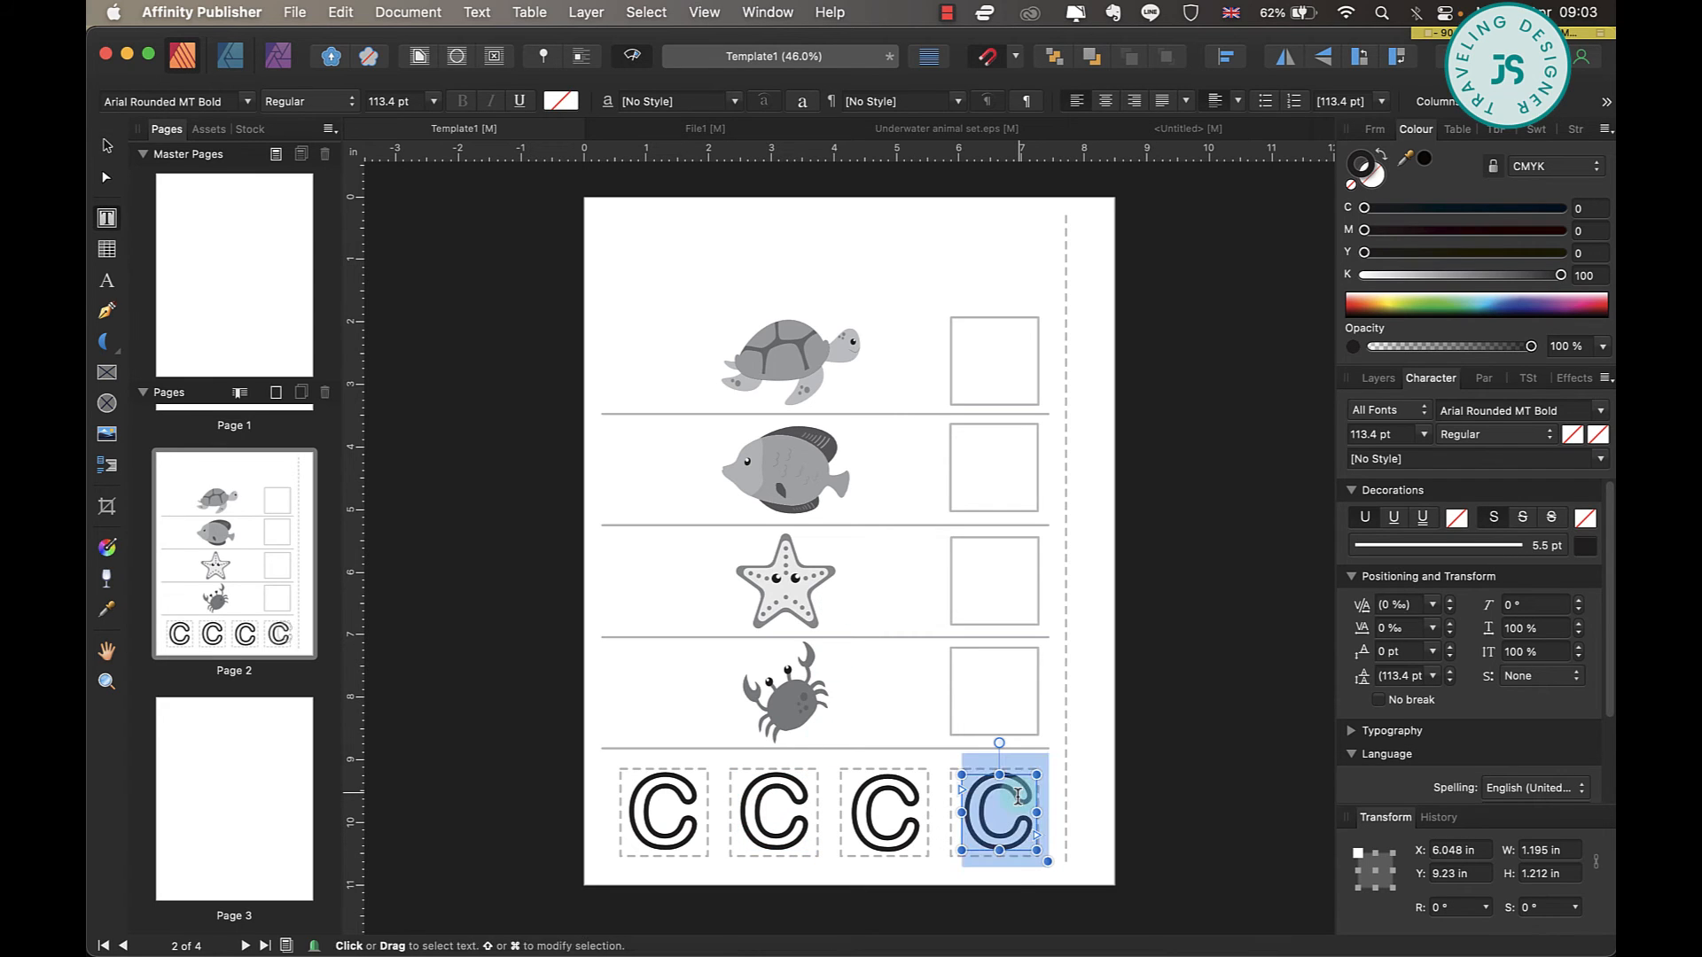
{"action": "type", "text": "F"}
{"action": "double_click", "coordinate": [873, 812]}
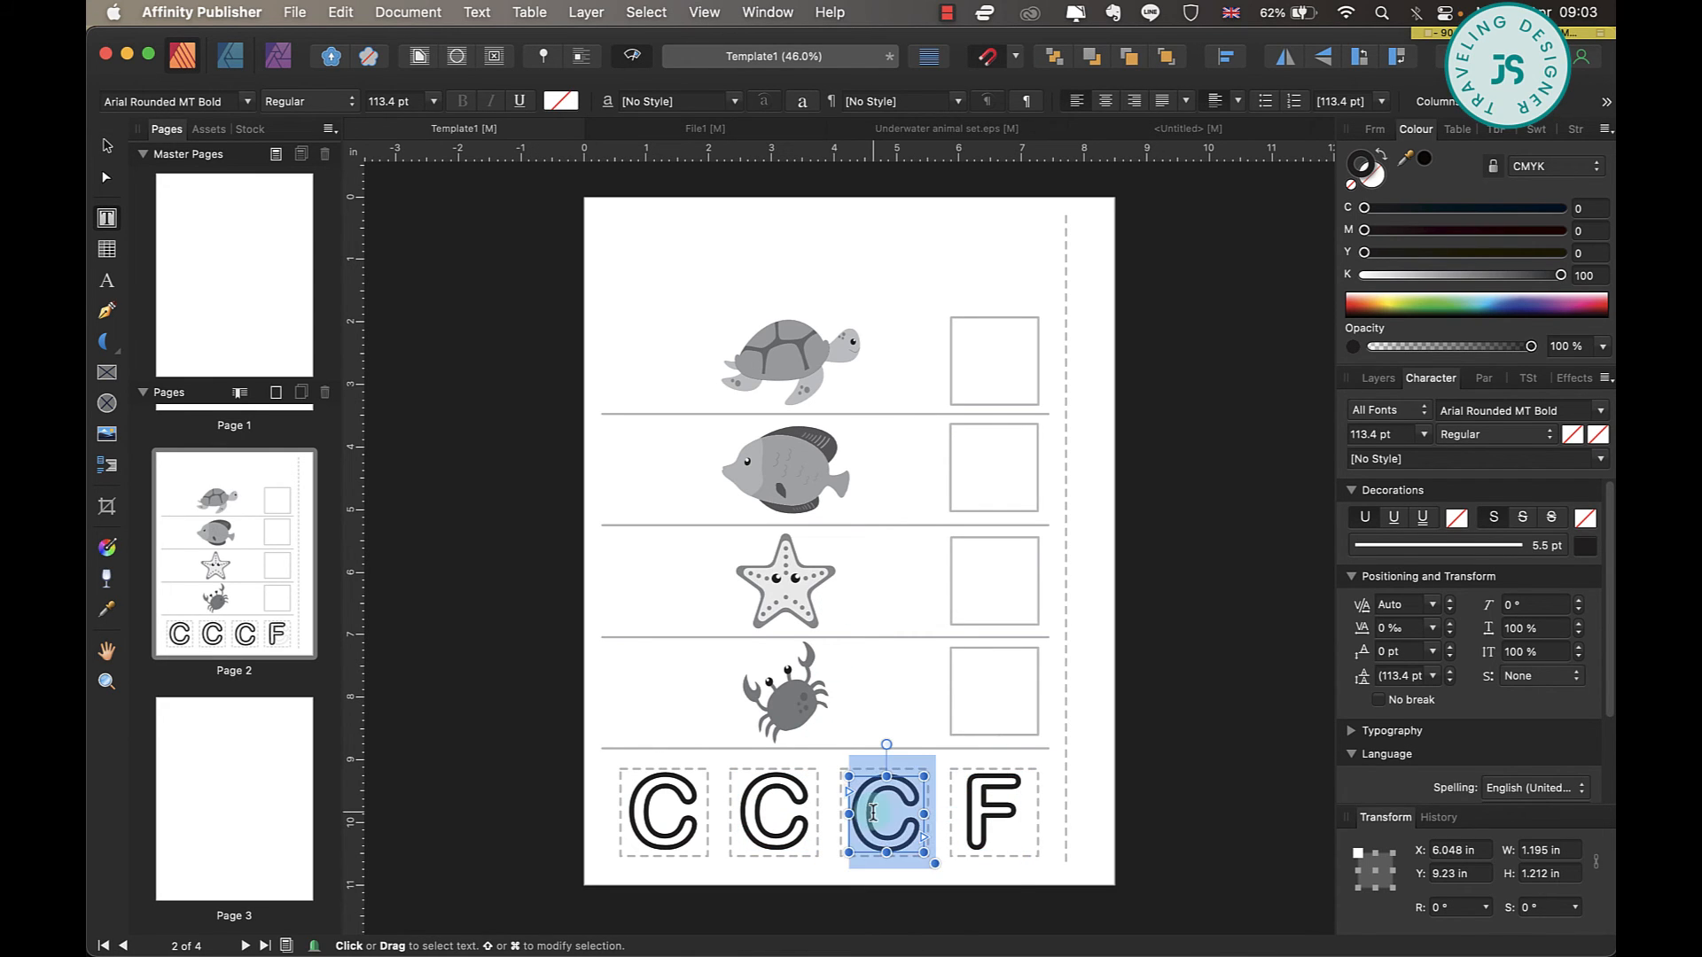
{"action": "type", "text": "S"}
{"action": "double_click", "coordinate": [785, 806]}
{"action": "type", "text": "T"}
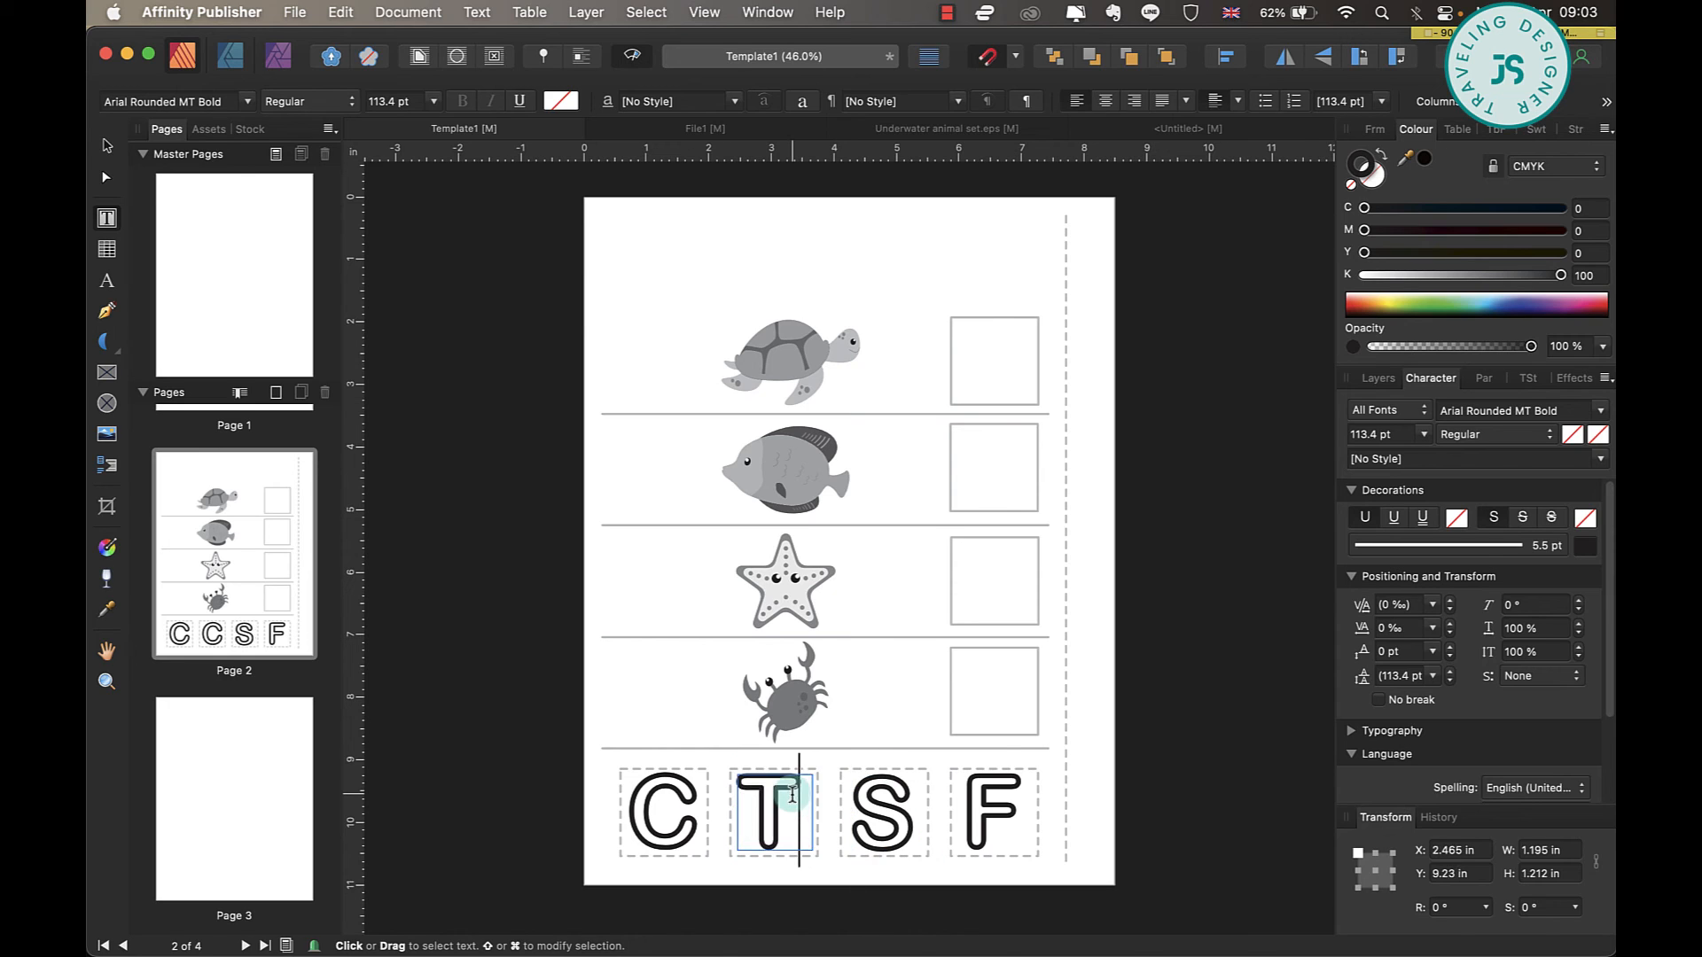
Adjust the position of the outlined letters, moving the T to the centre of its dashed box.
{"action": "key", "text": "Escape"}
{"action": "left_click", "coordinate": [993, 820]}
{"action": "left_click", "coordinate": [895, 833]}
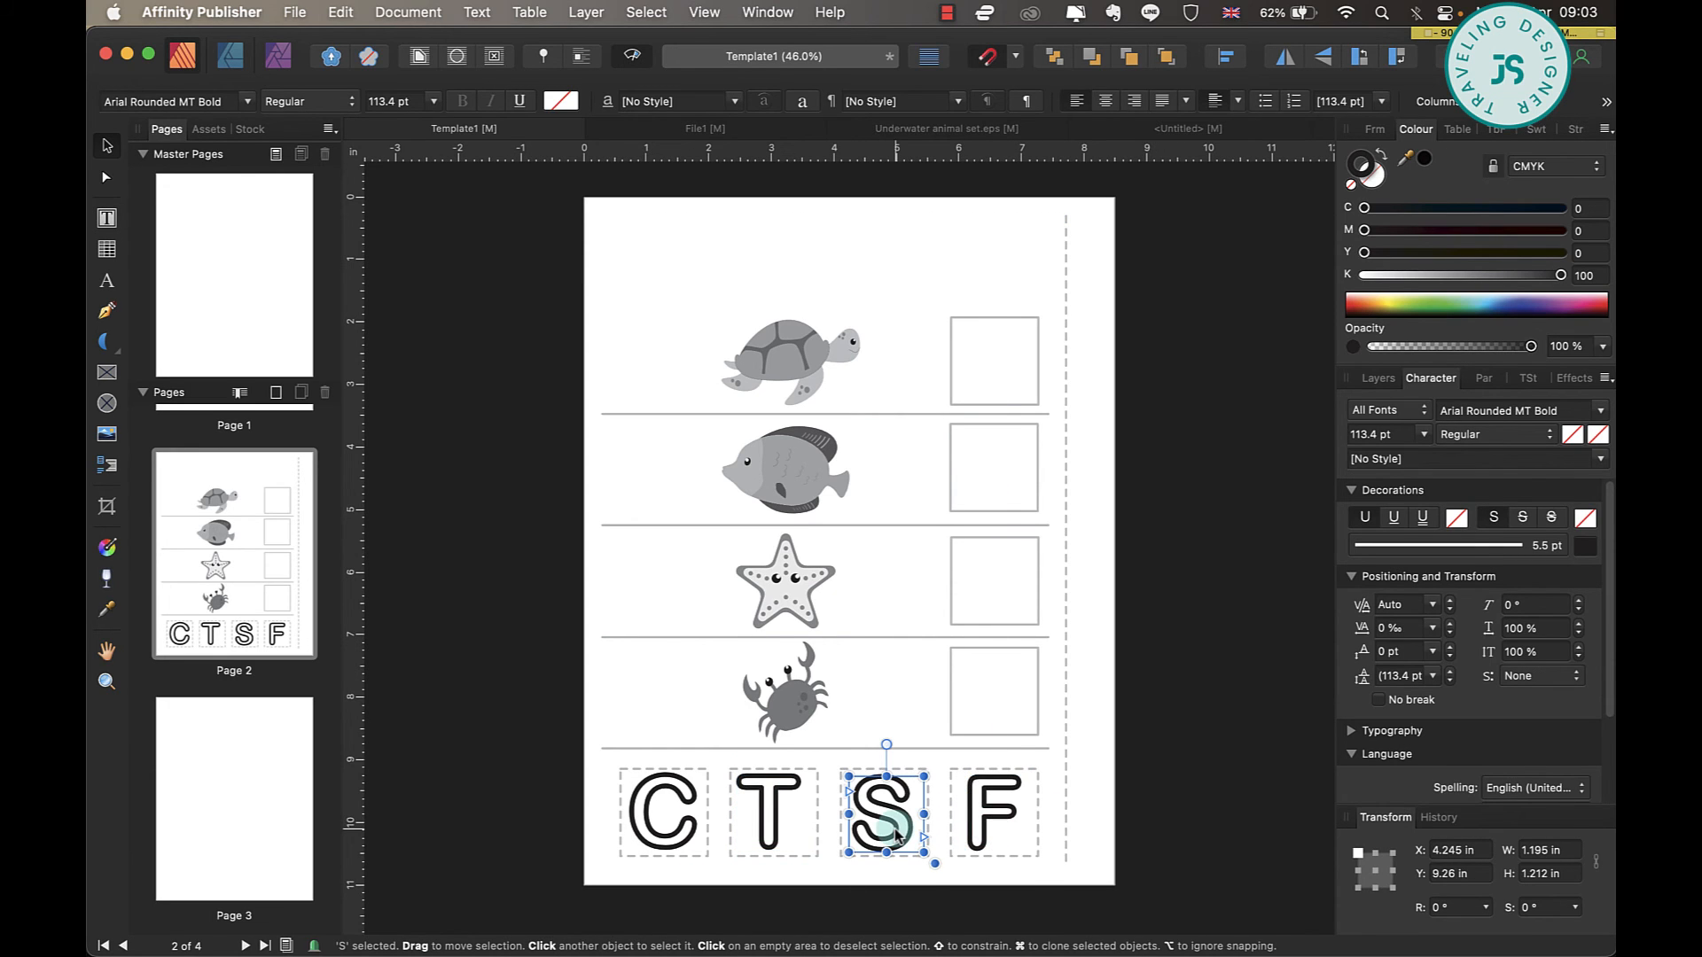
{"action": "left_click", "coordinate": [779, 811]}
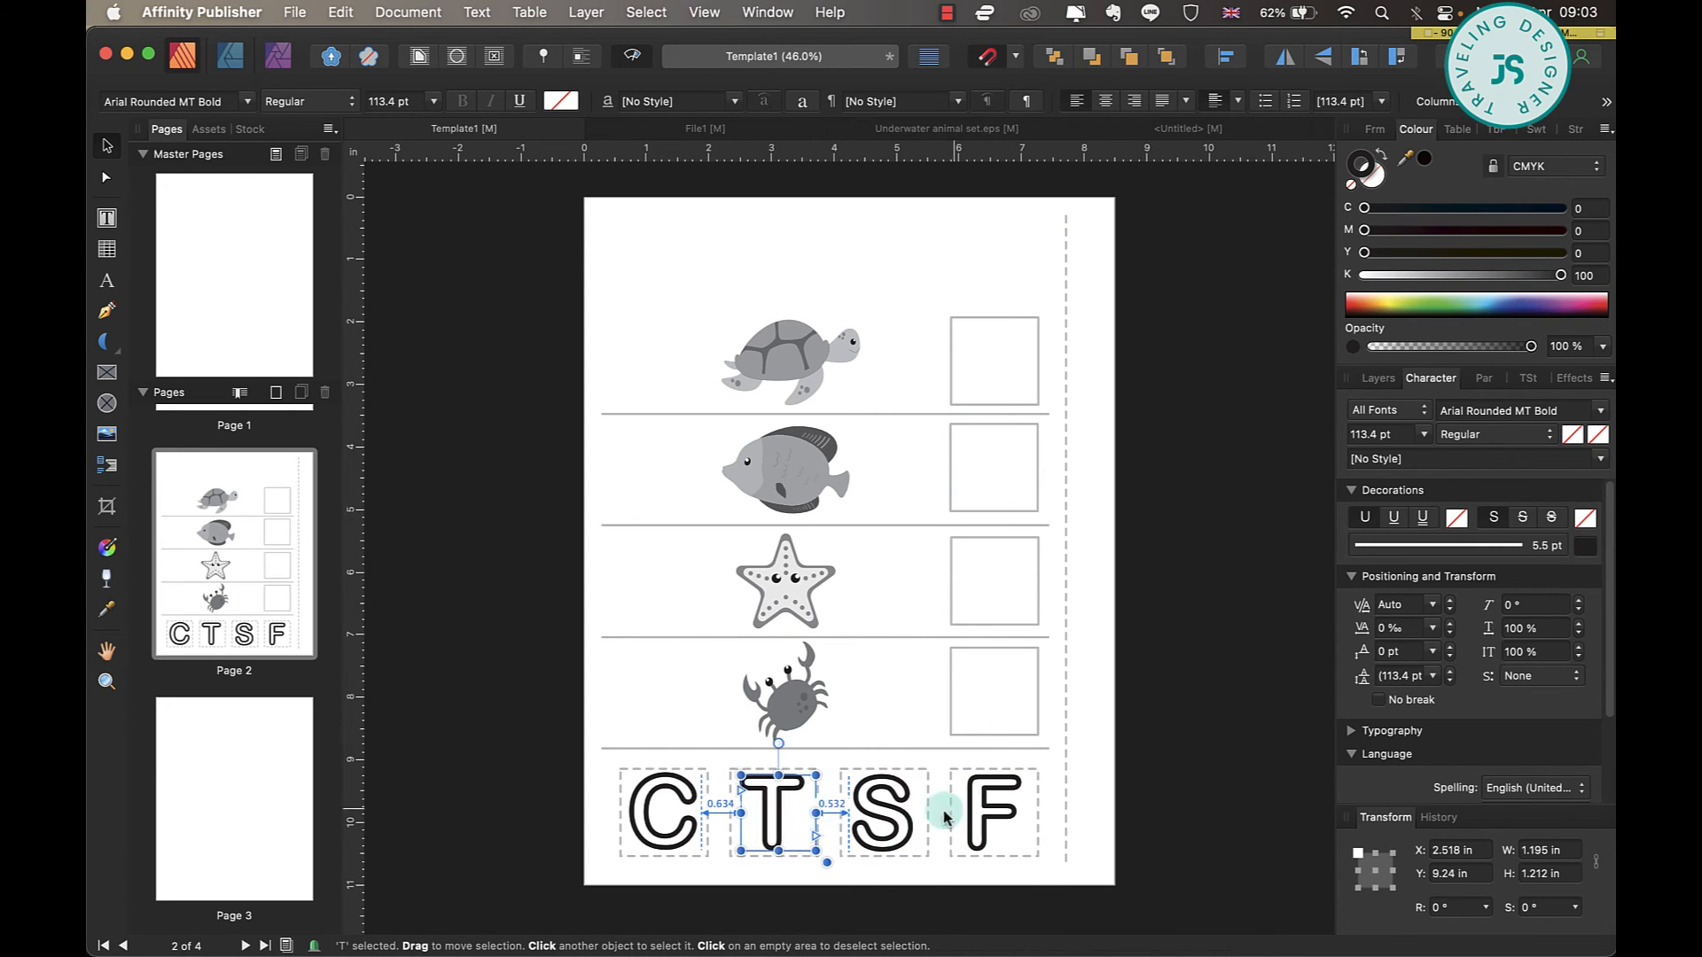
{"action": "left_click", "coordinate": [1110, 734]}
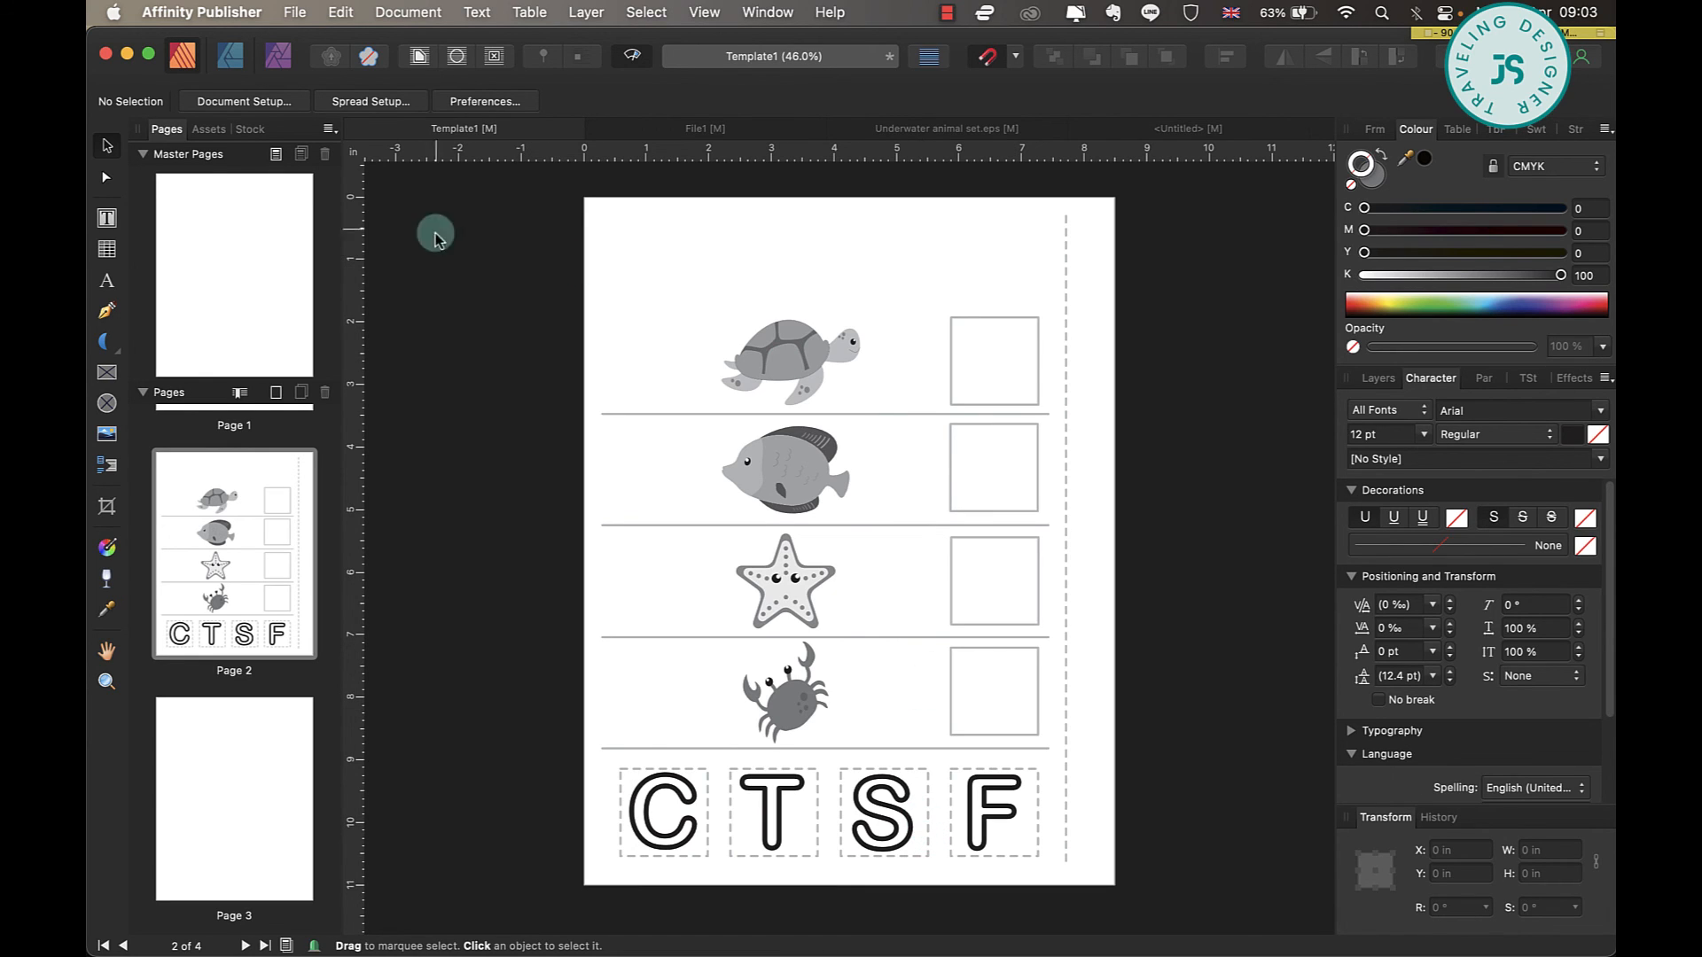
Switch to File1 and insert one blank Master A page after page 1, the "WHAT COMES NEXT" worksheet.
{"action": "left_click", "coordinate": [725, 130]}
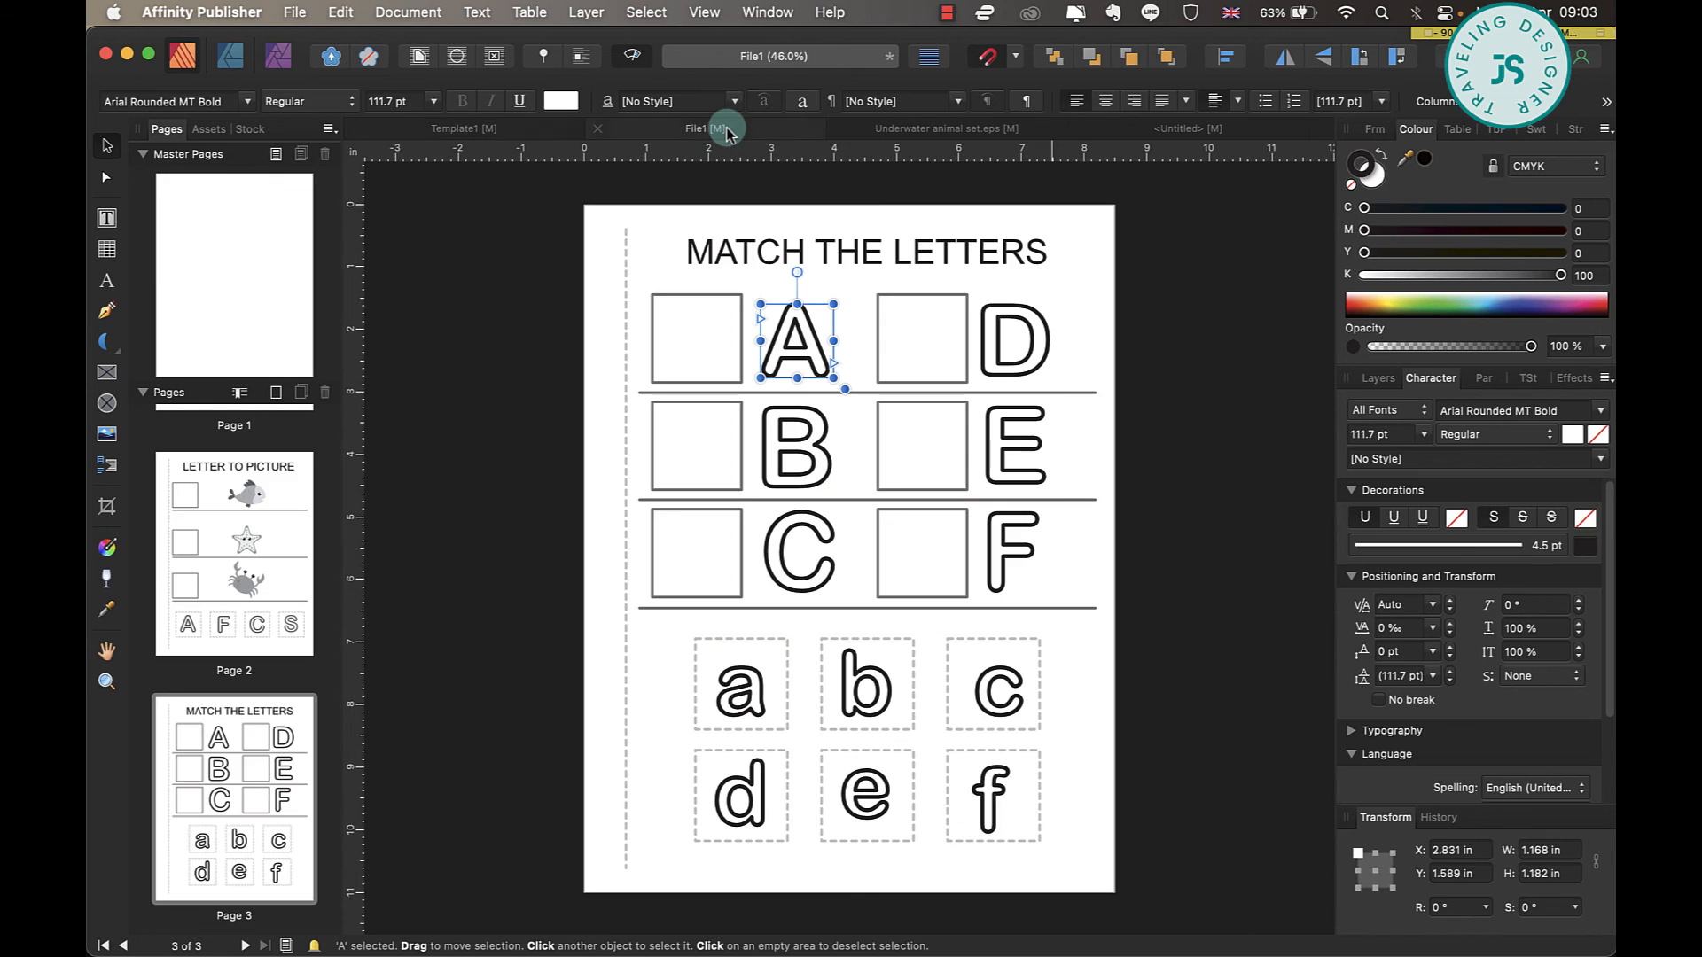
{"action": "scroll", "coordinate": [266, 518], "scroll_direction": "up", "scroll_amount": 3}
{"action": "left_click", "coordinate": [273, 526]}
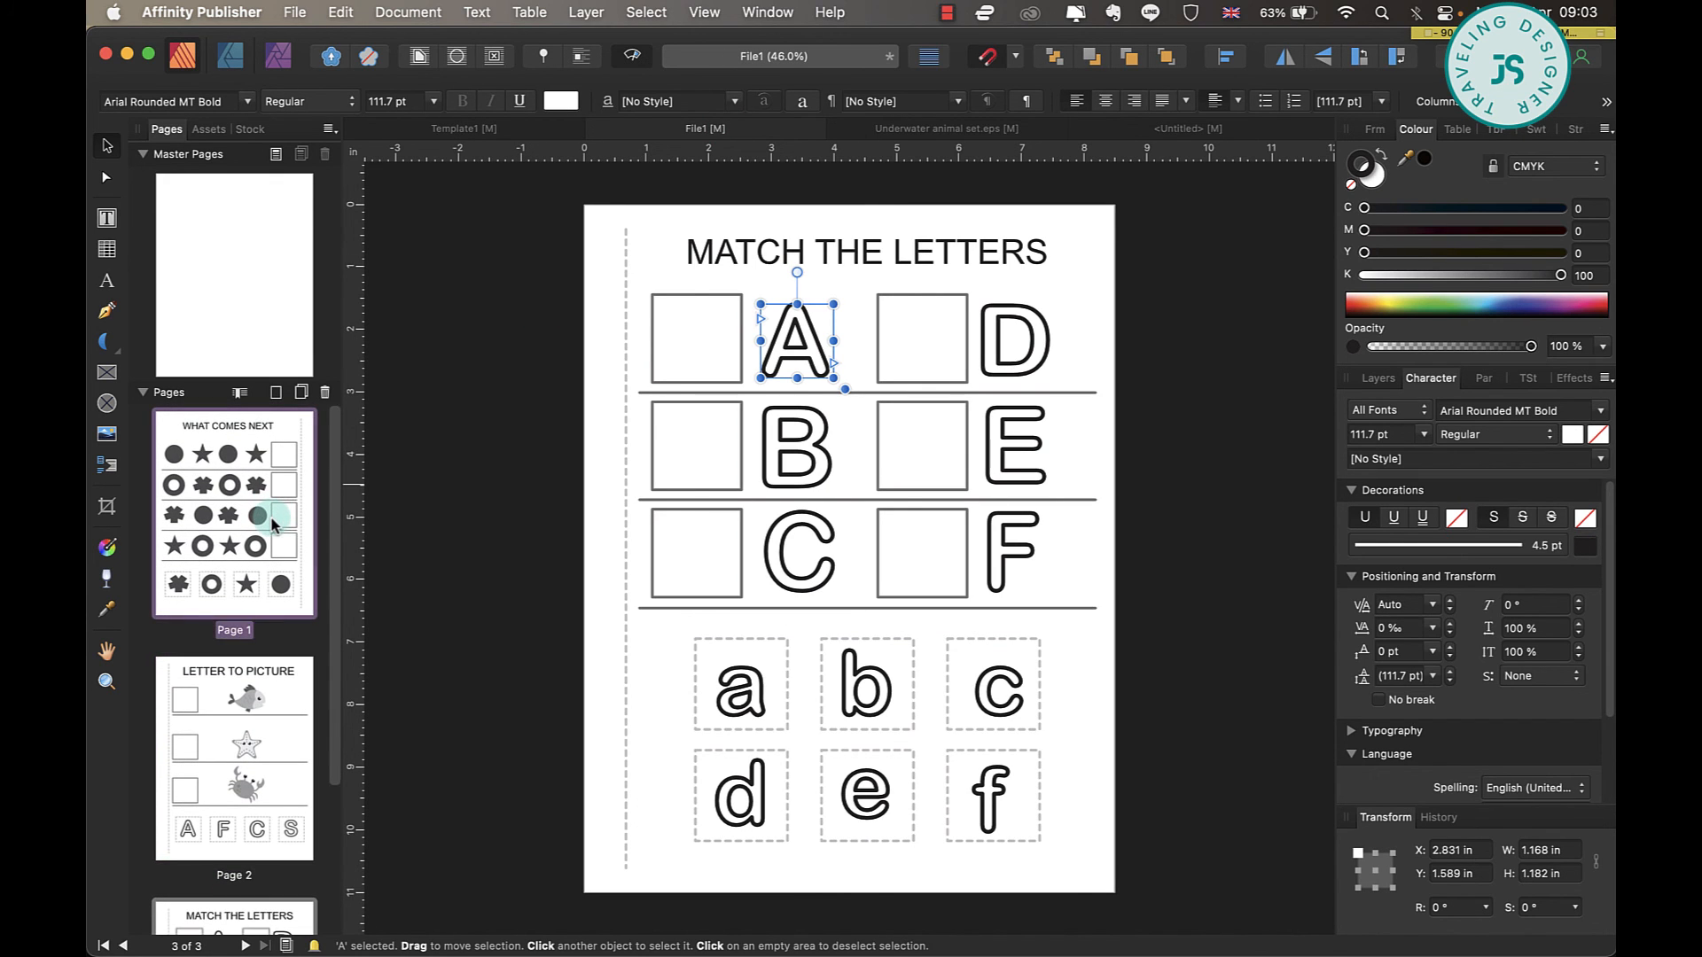
{"action": "left_click", "coordinate": [256, 763]}
{"action": "left_click", "coordinate": [251, 904]}
{"action": "left_click", "coordinate": [282, 428]}
{"action": "right_click", "coordinate": [282, 428]}
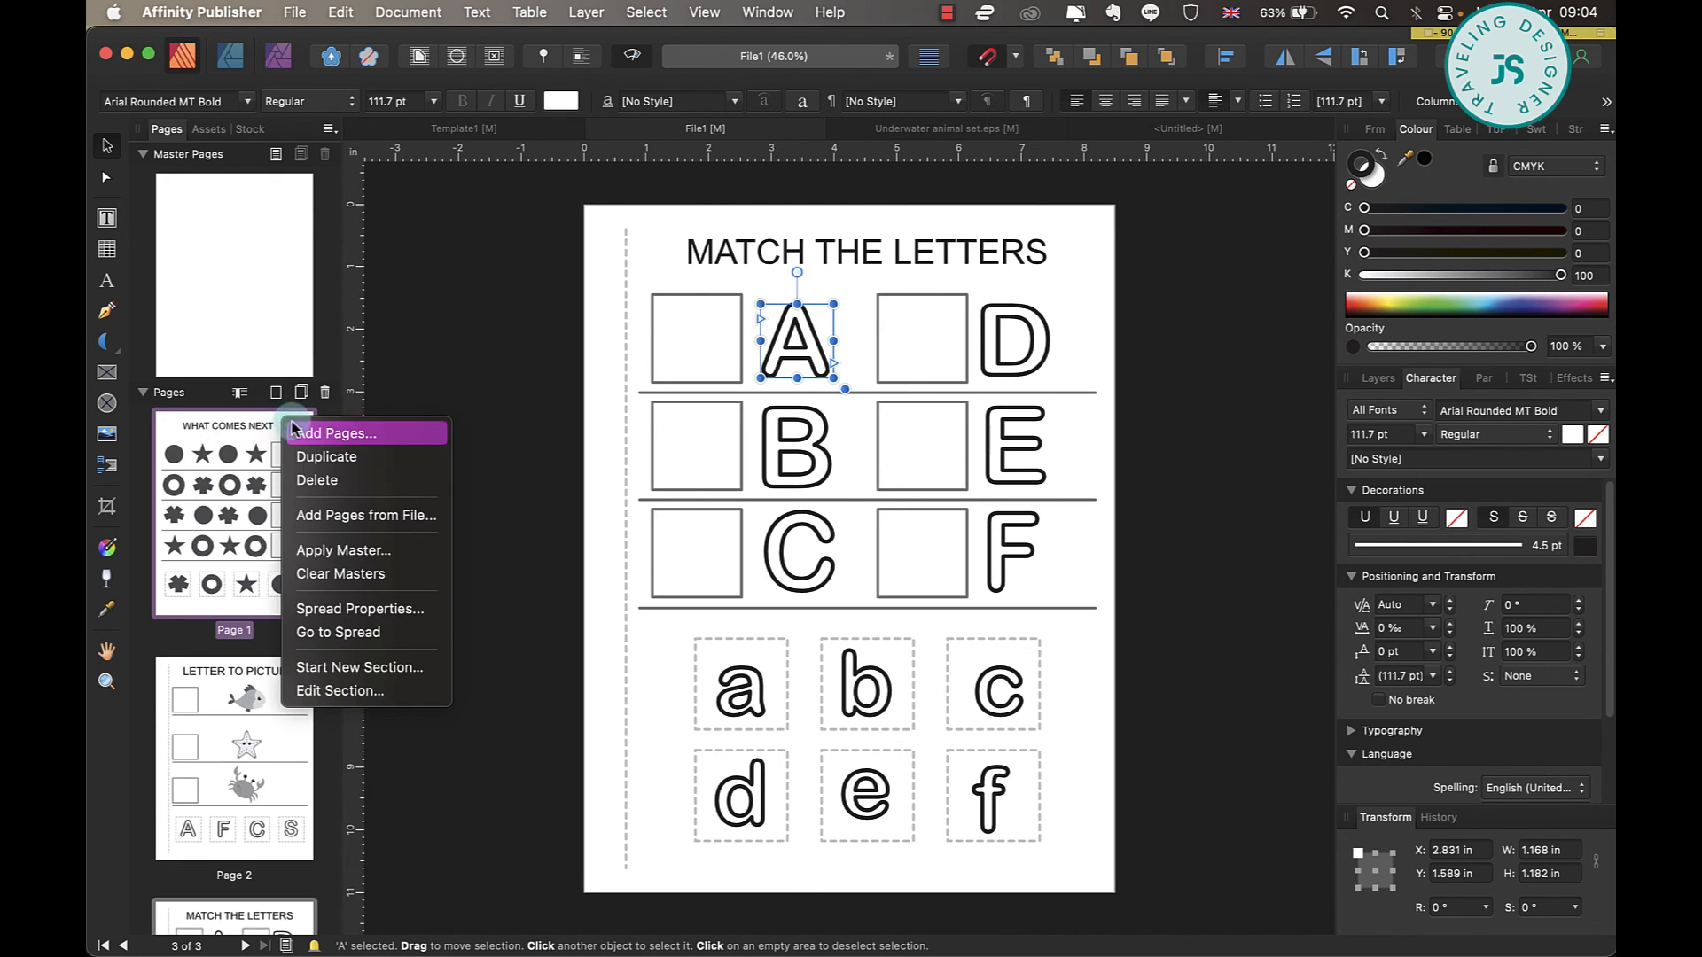
{"action": "left_click", "coordinate": [338, 434]}
{"action": "left_click", "coordinate": [808, 475]}
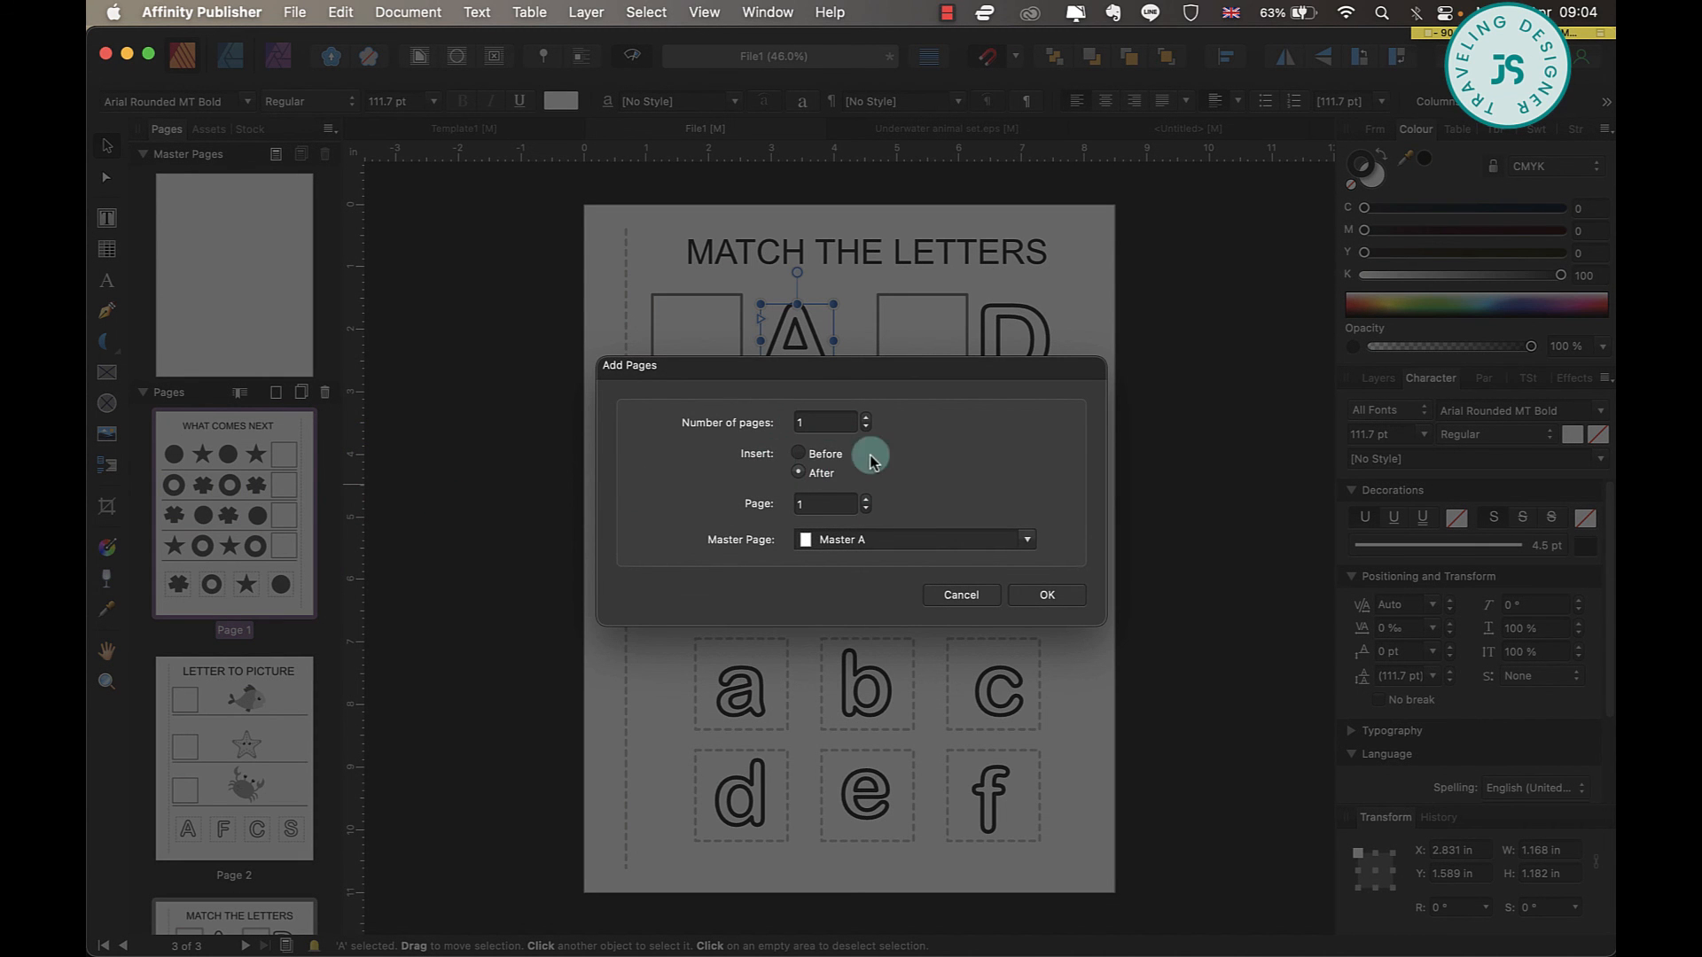
{"action": "left_click", "coordinate": [1055, 595]}
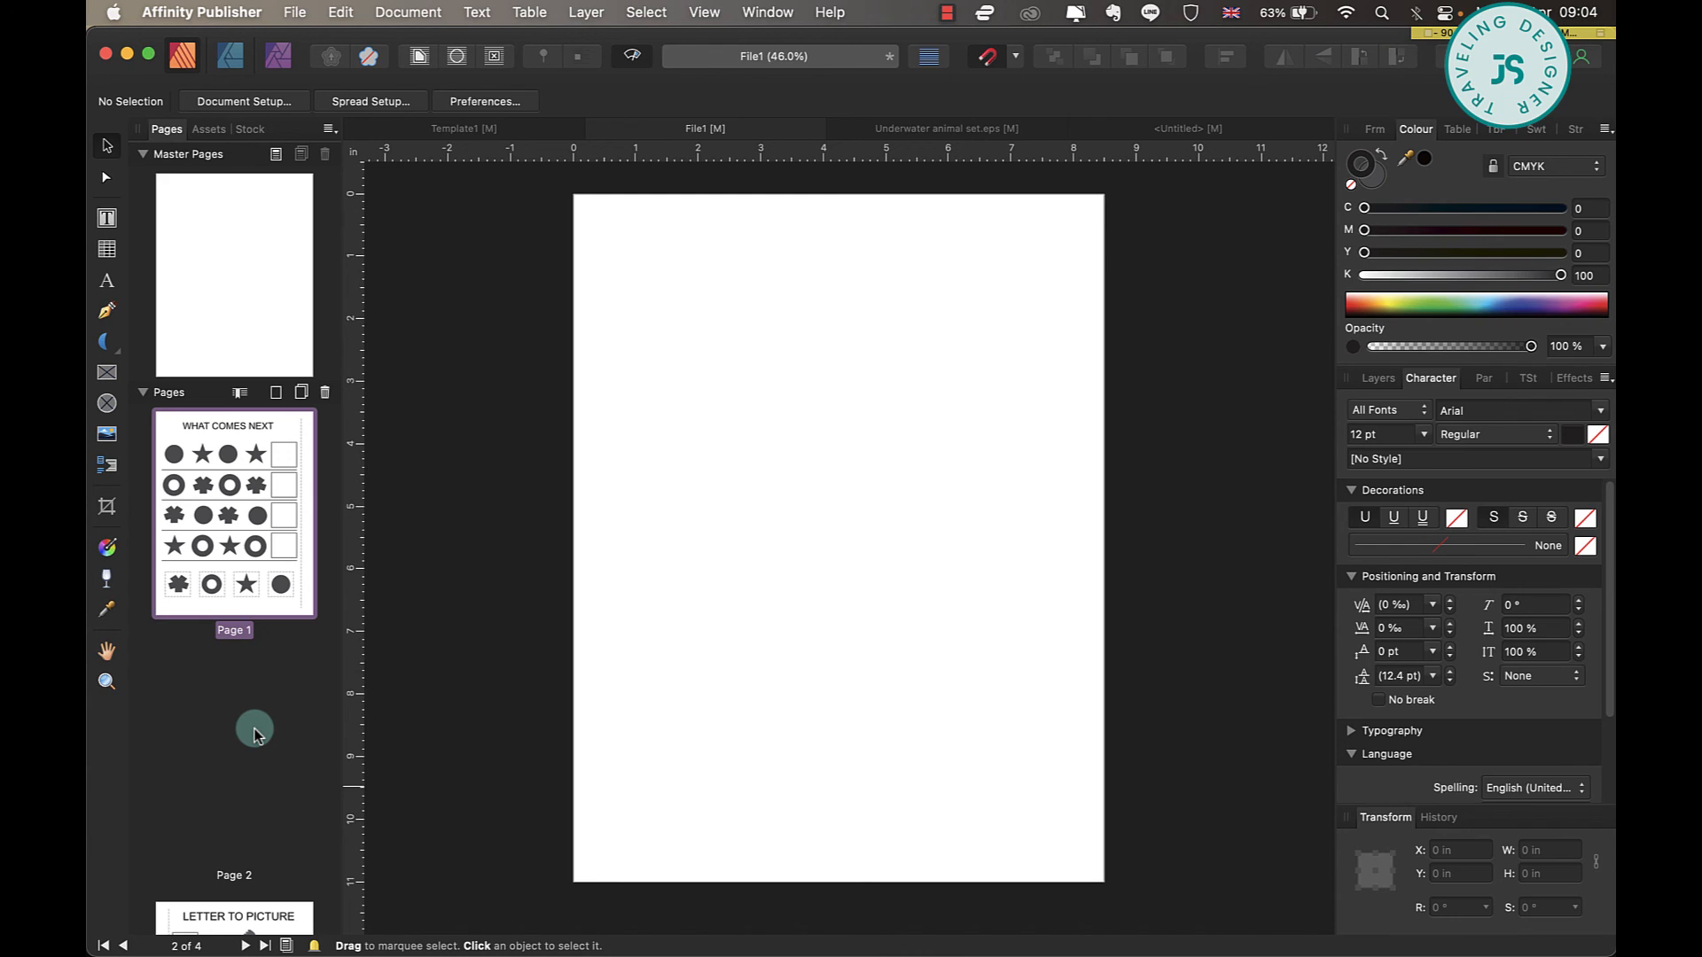
Insert a blank page after page 3, the "LETTER TO PICTURE" worksheet.
{"action": "scroll", "coordinate": [244, 714], "scroll_direction": "down", "scroll_amount": 5}
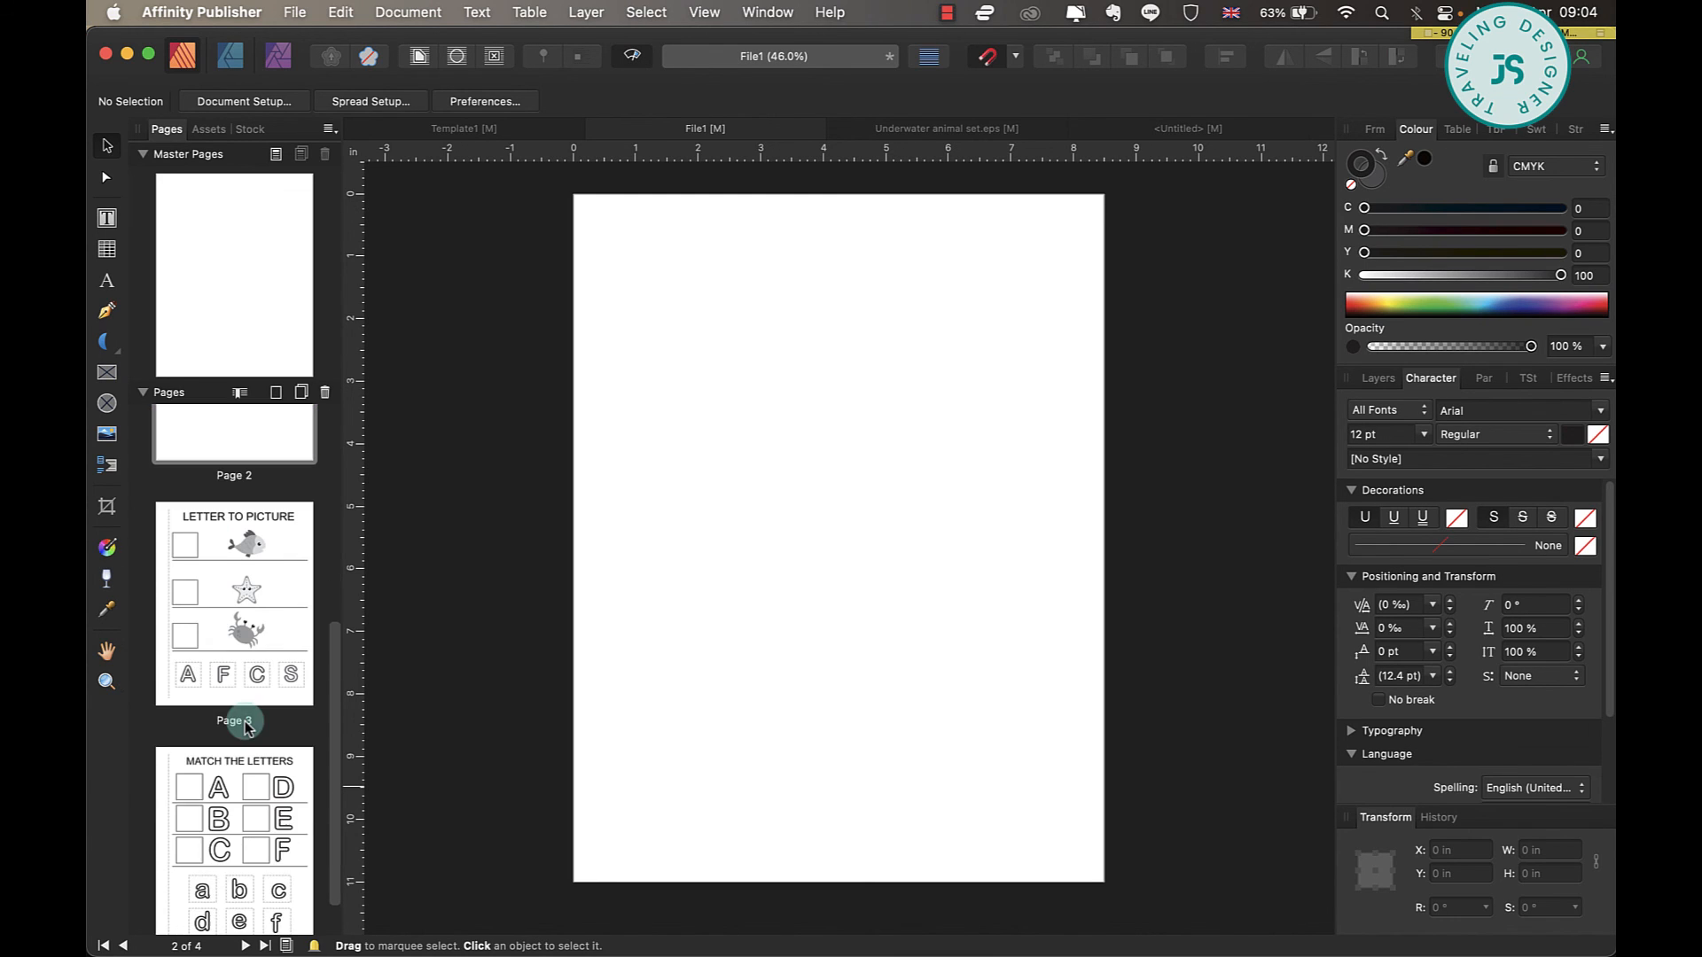
{"action": "left_click", "coordinate": [247, 592]}
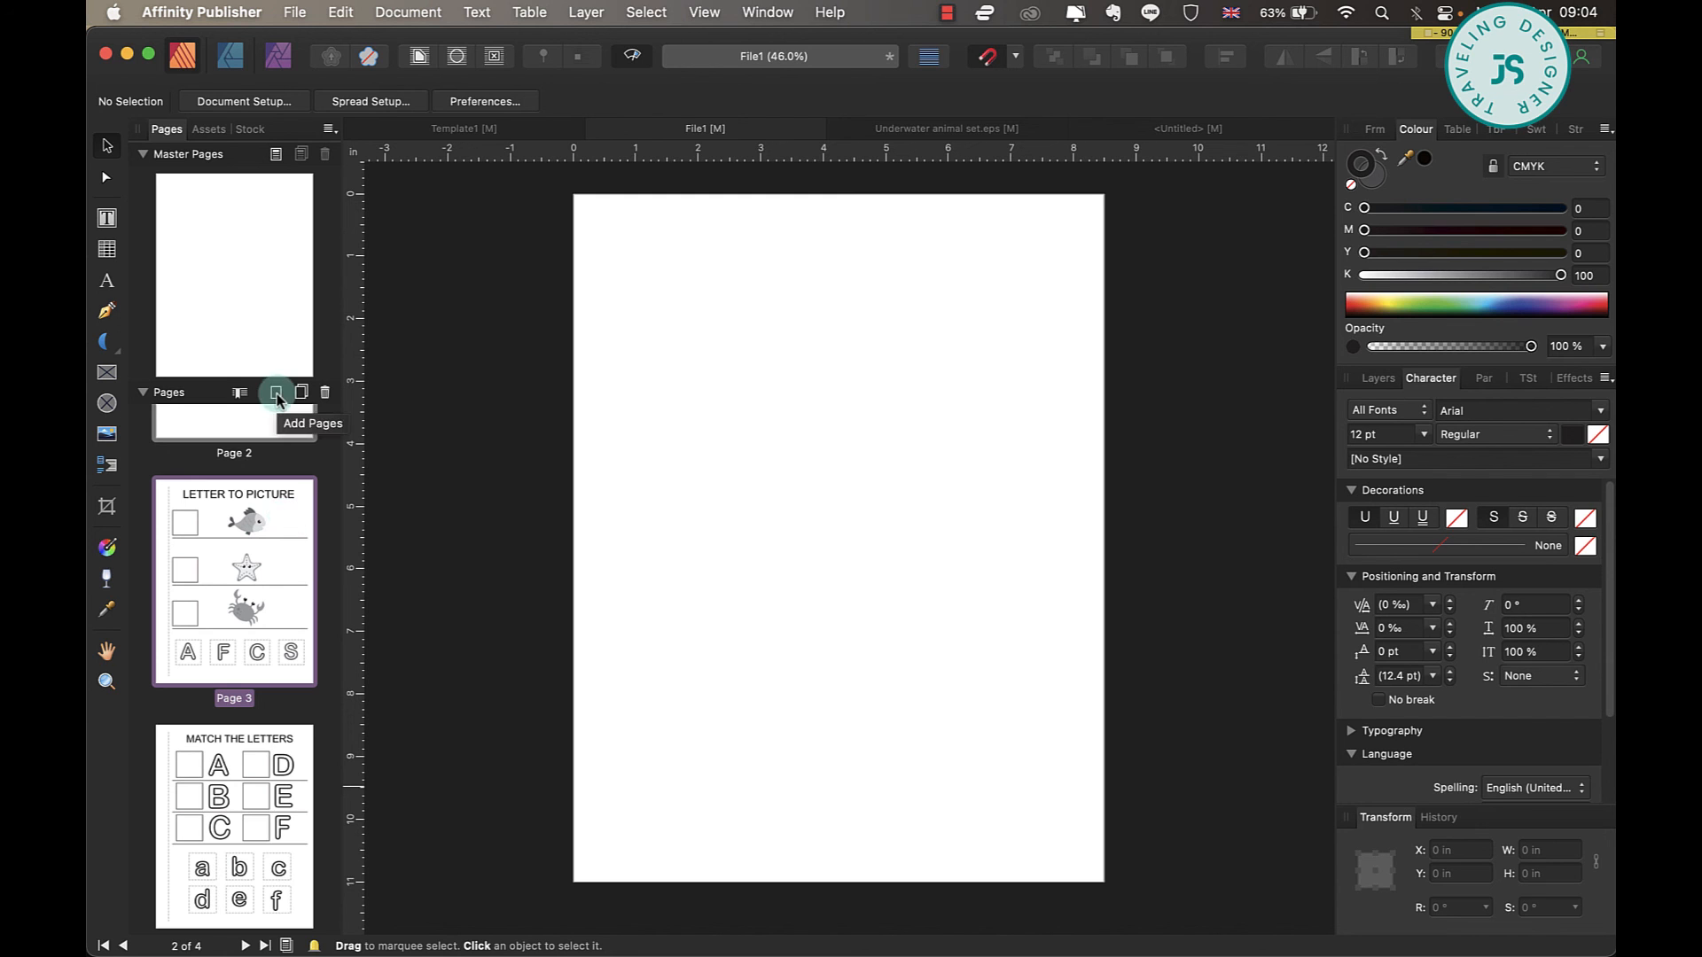
{"action": "right_click", "coordinate": [271, 544]}
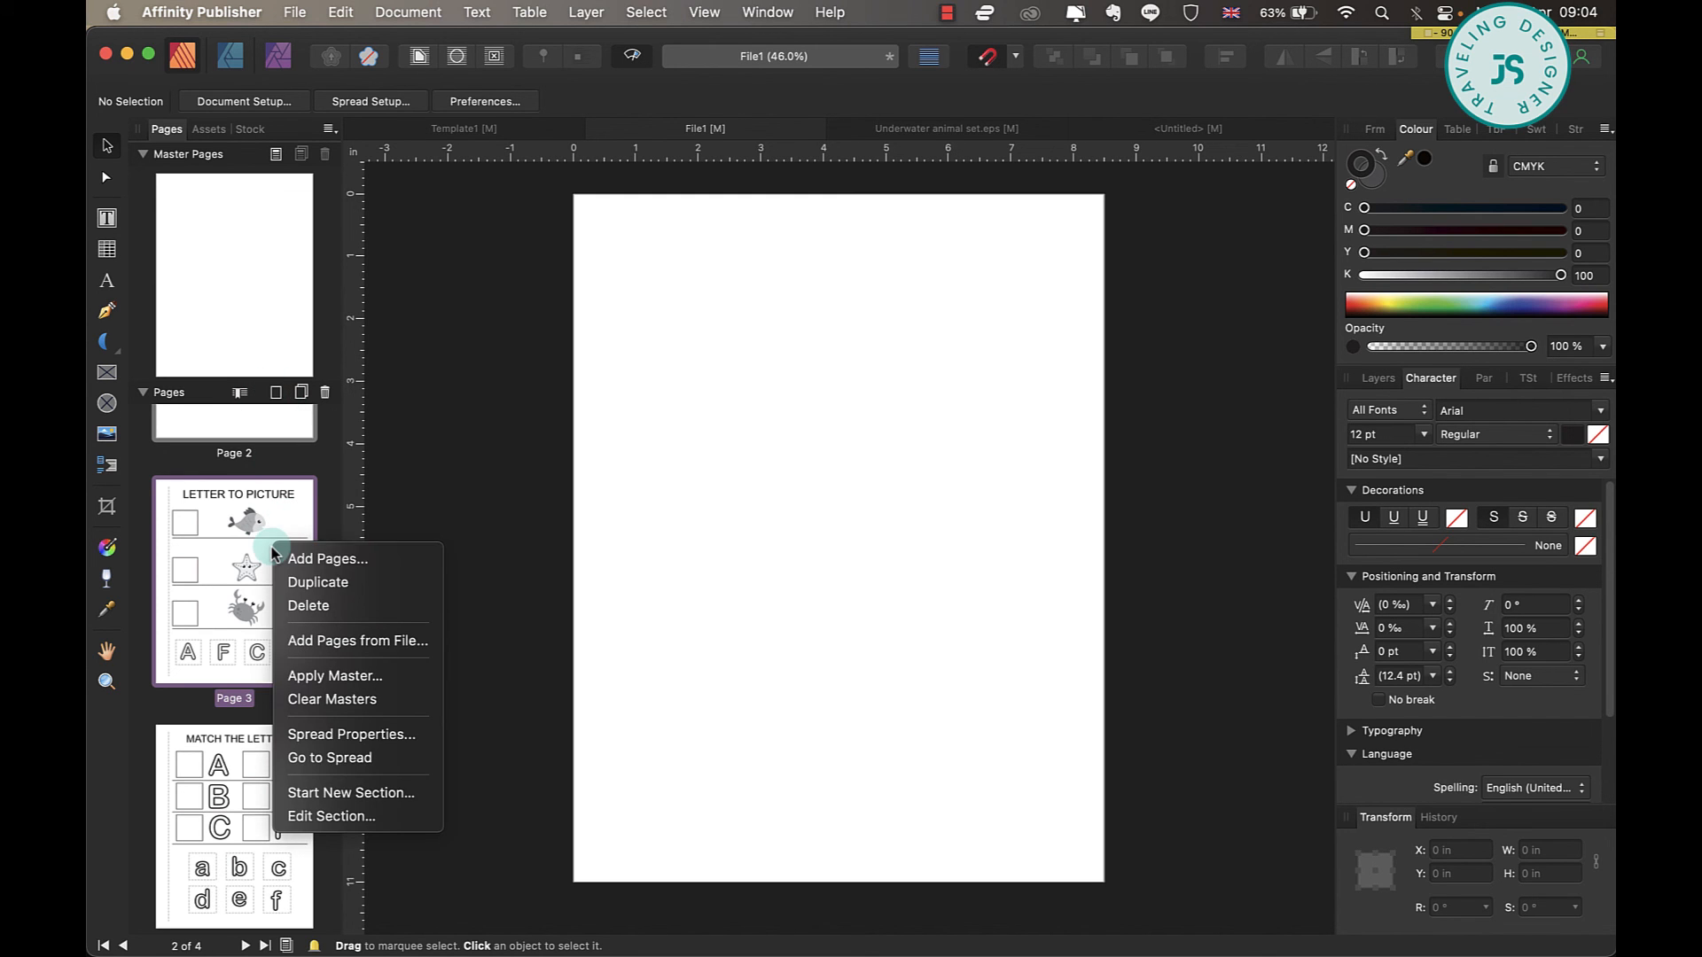
{"action": "left_click", "coordinate": [413, 560]}
{"action": "left_click", "coordinate": [1039, 592]}
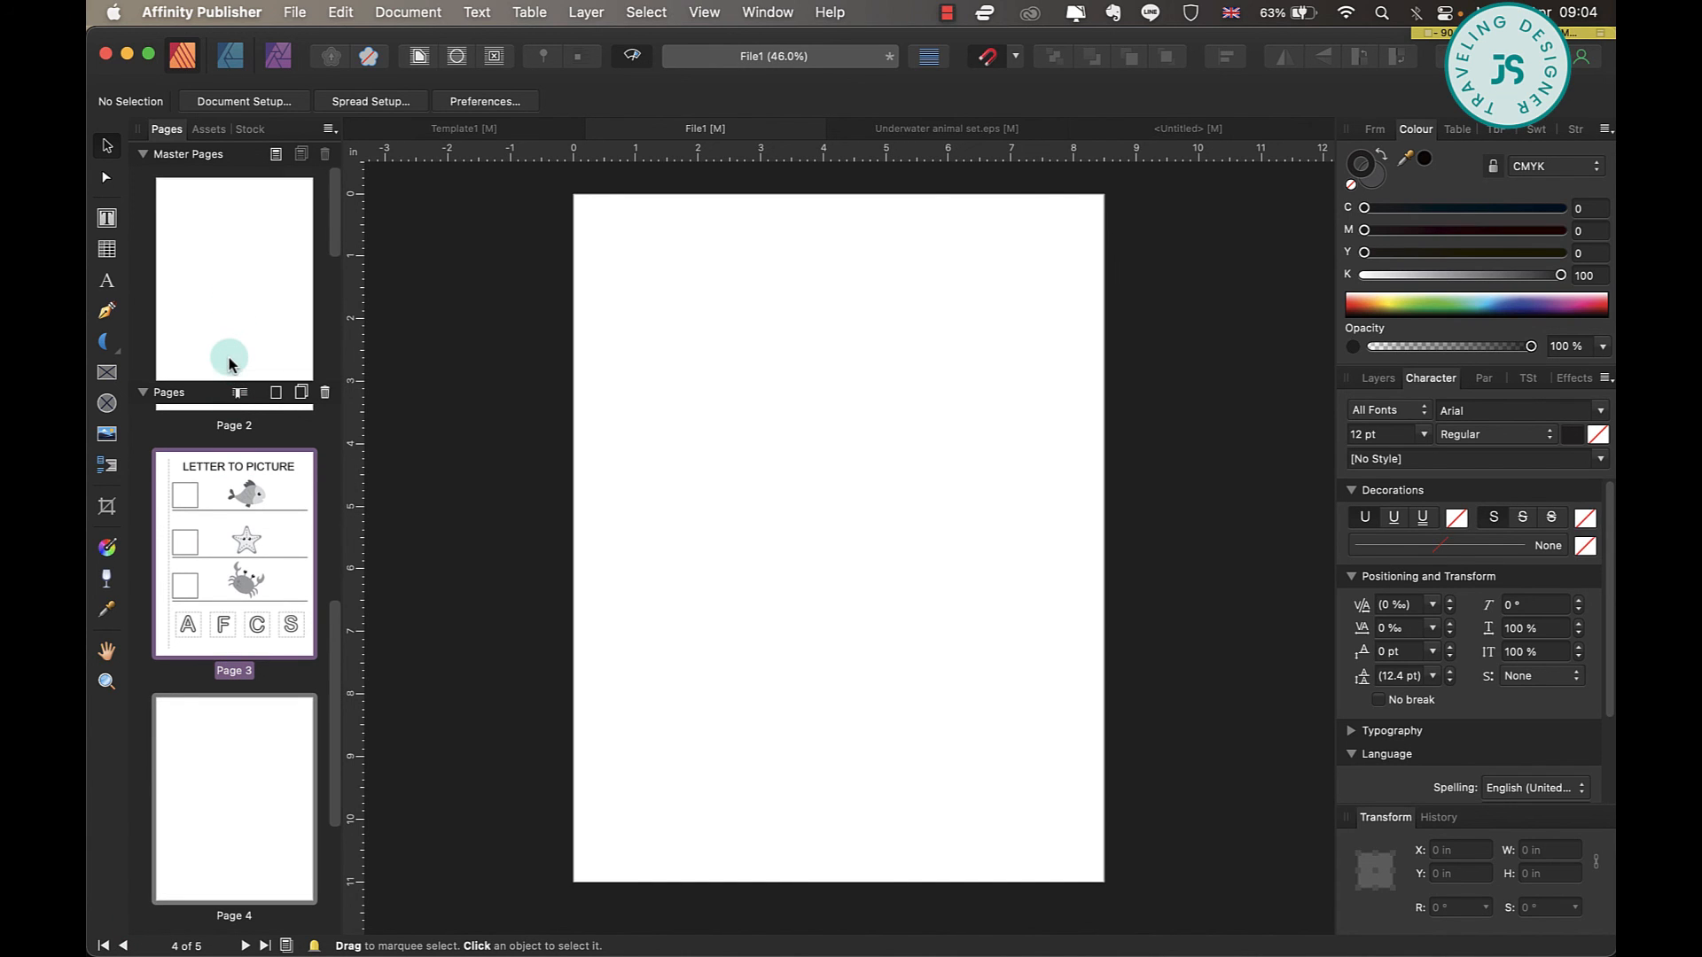
Check File1's page order and start exporting all pages as PDF with the PDF (for print) preset at 300 DPI.
{"action": "scroll", "coordinate": [232, 567], "scroll_direction": "up", "scroll_amount": 5}
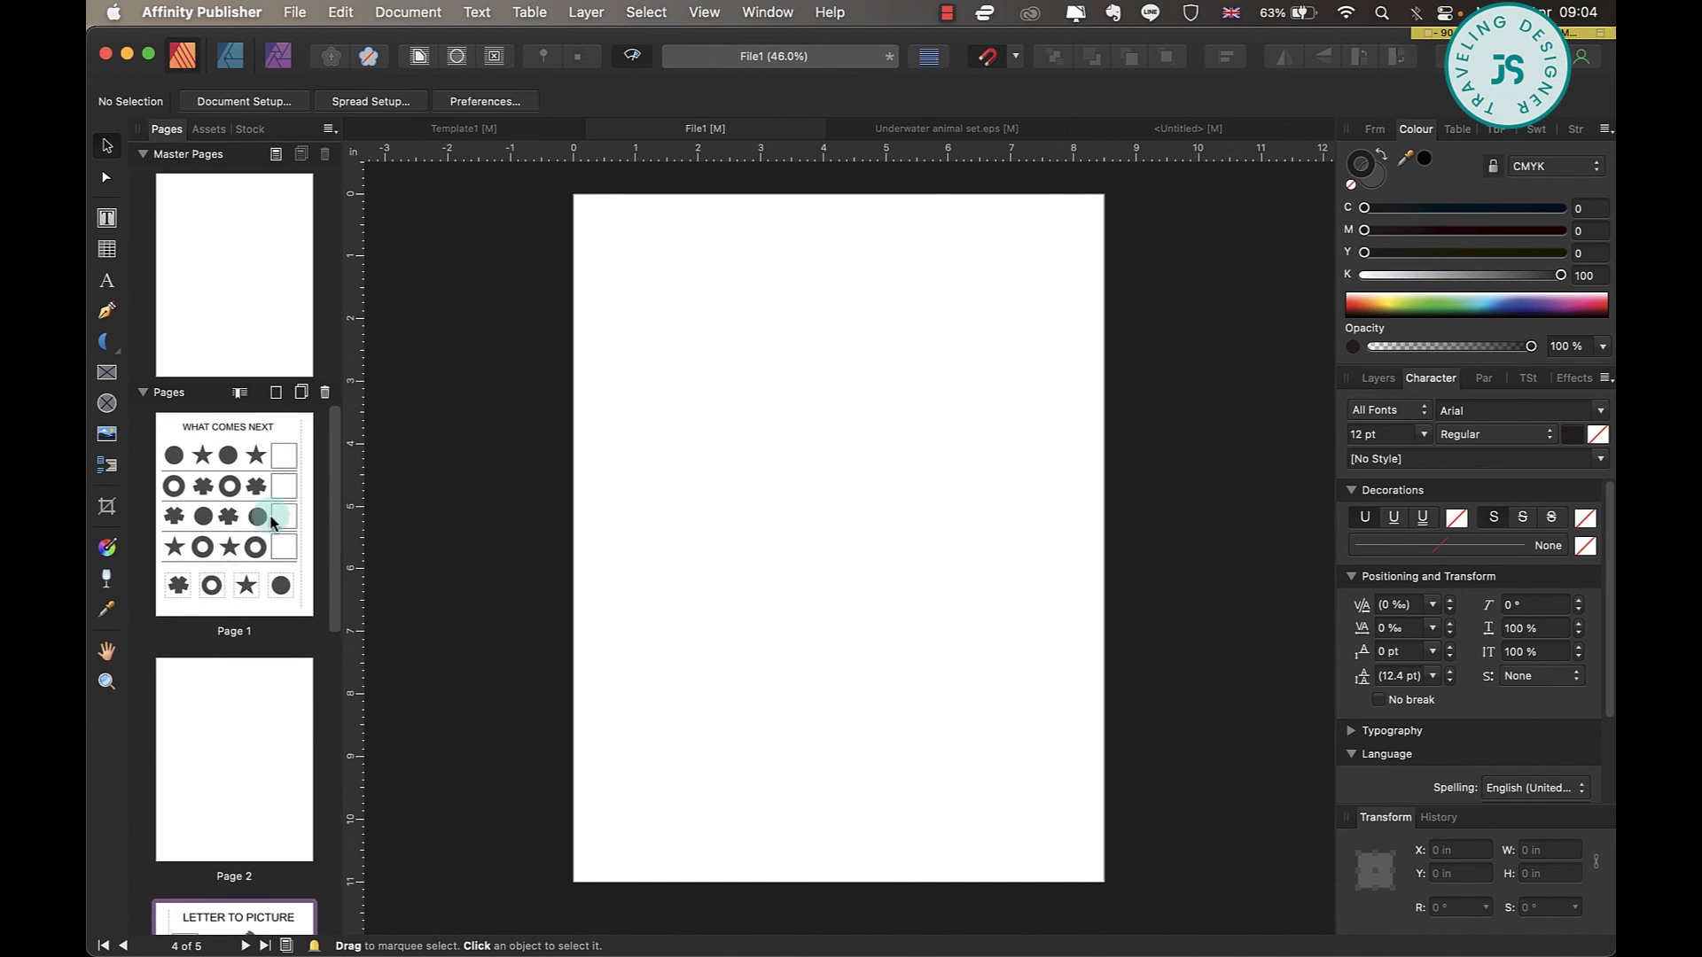
{"action": "scroll", "coordinate": [266, 549], "scroll_direction": "down", "scroll_amount": 5}
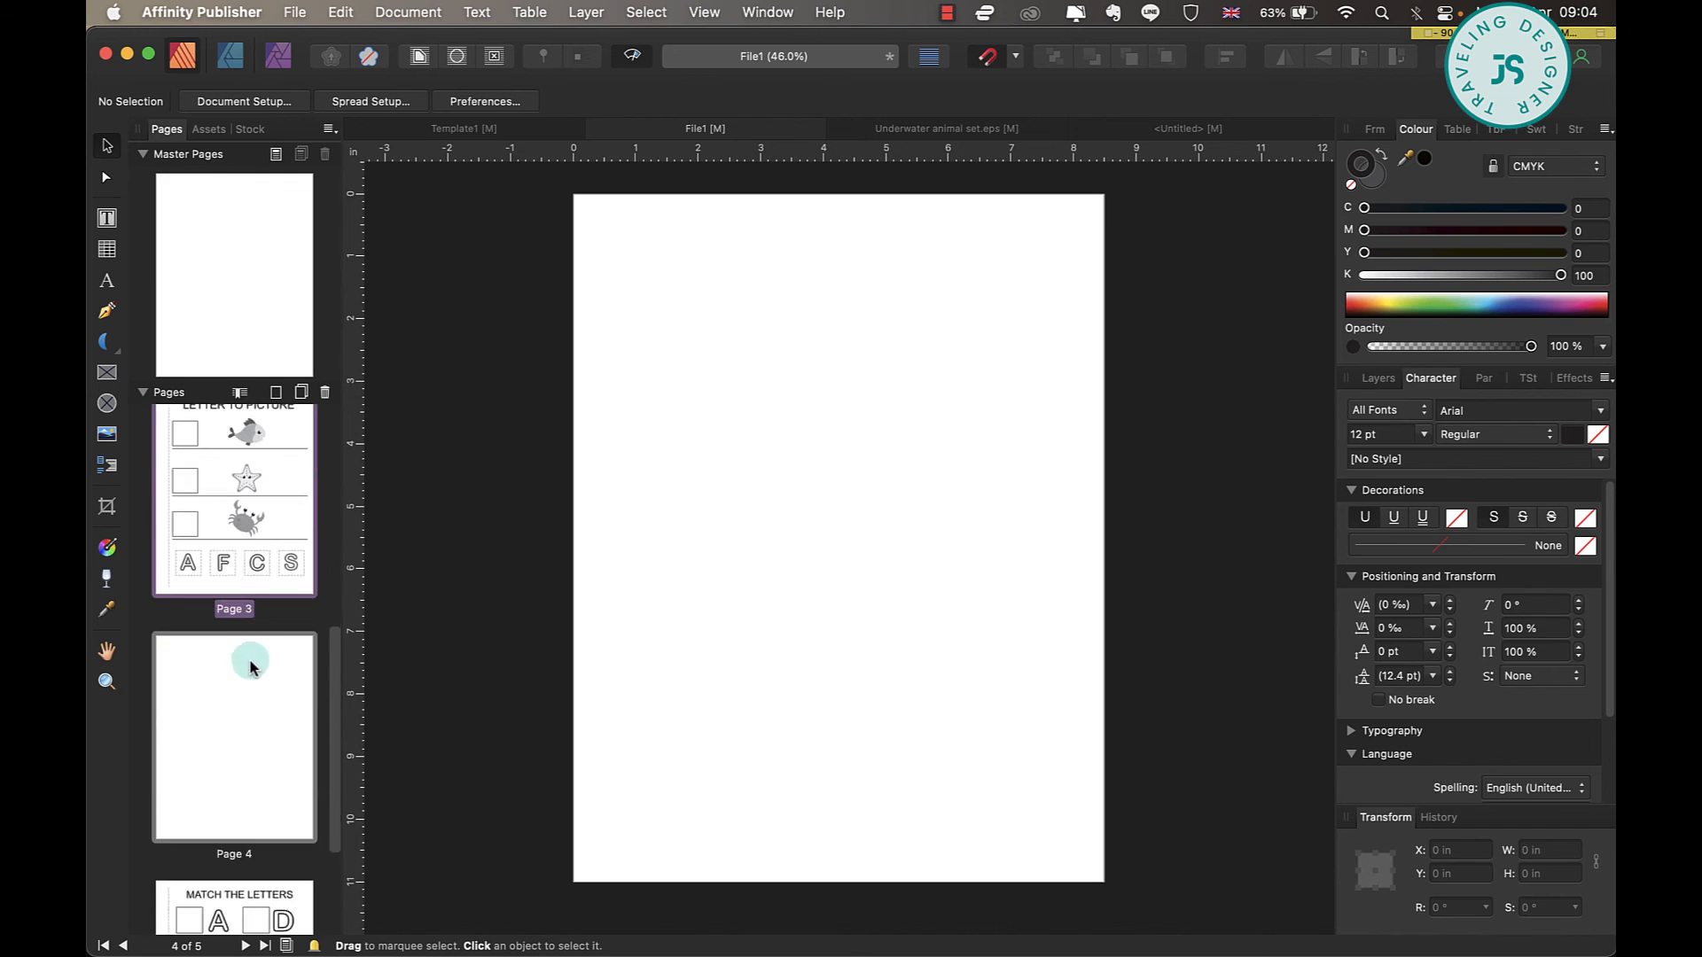
{"action": "scroll", "coordinate": [249, 661], "scroll_direction": "up", "scroll_amount": 3}
{"action": "scroll", "coordinate": [266, 670], "scroll_direction": "down", "scroll_amount": 5}
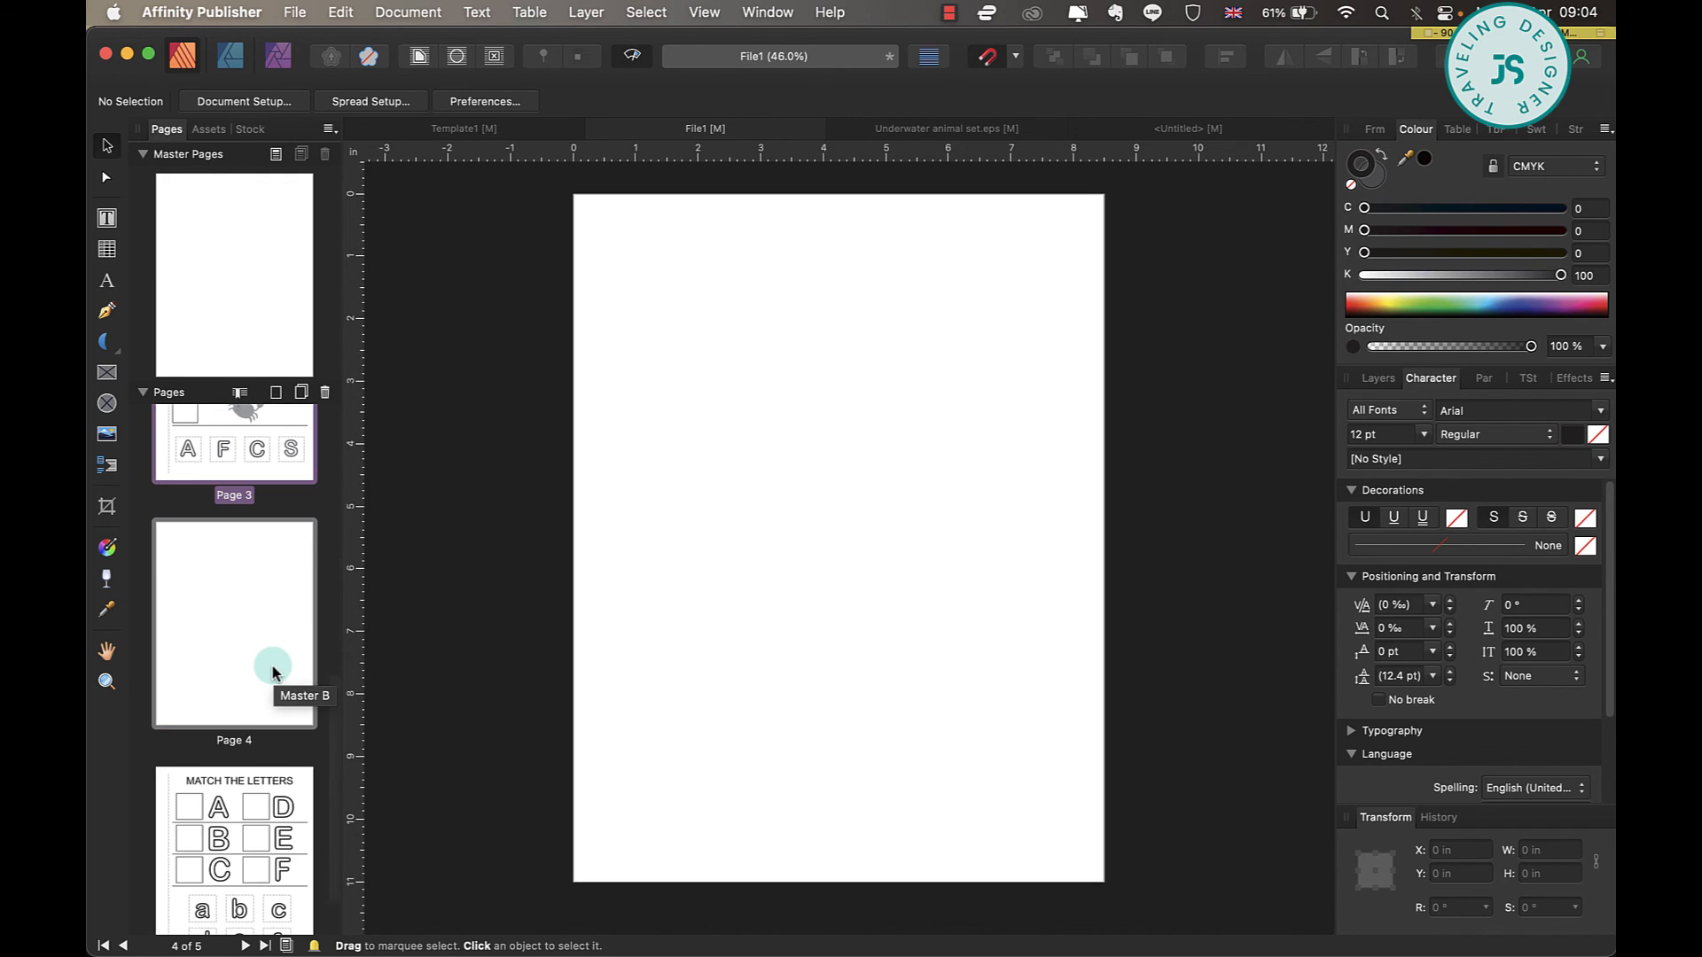
{"action": "left_click", "coordinate": [294, 12]}
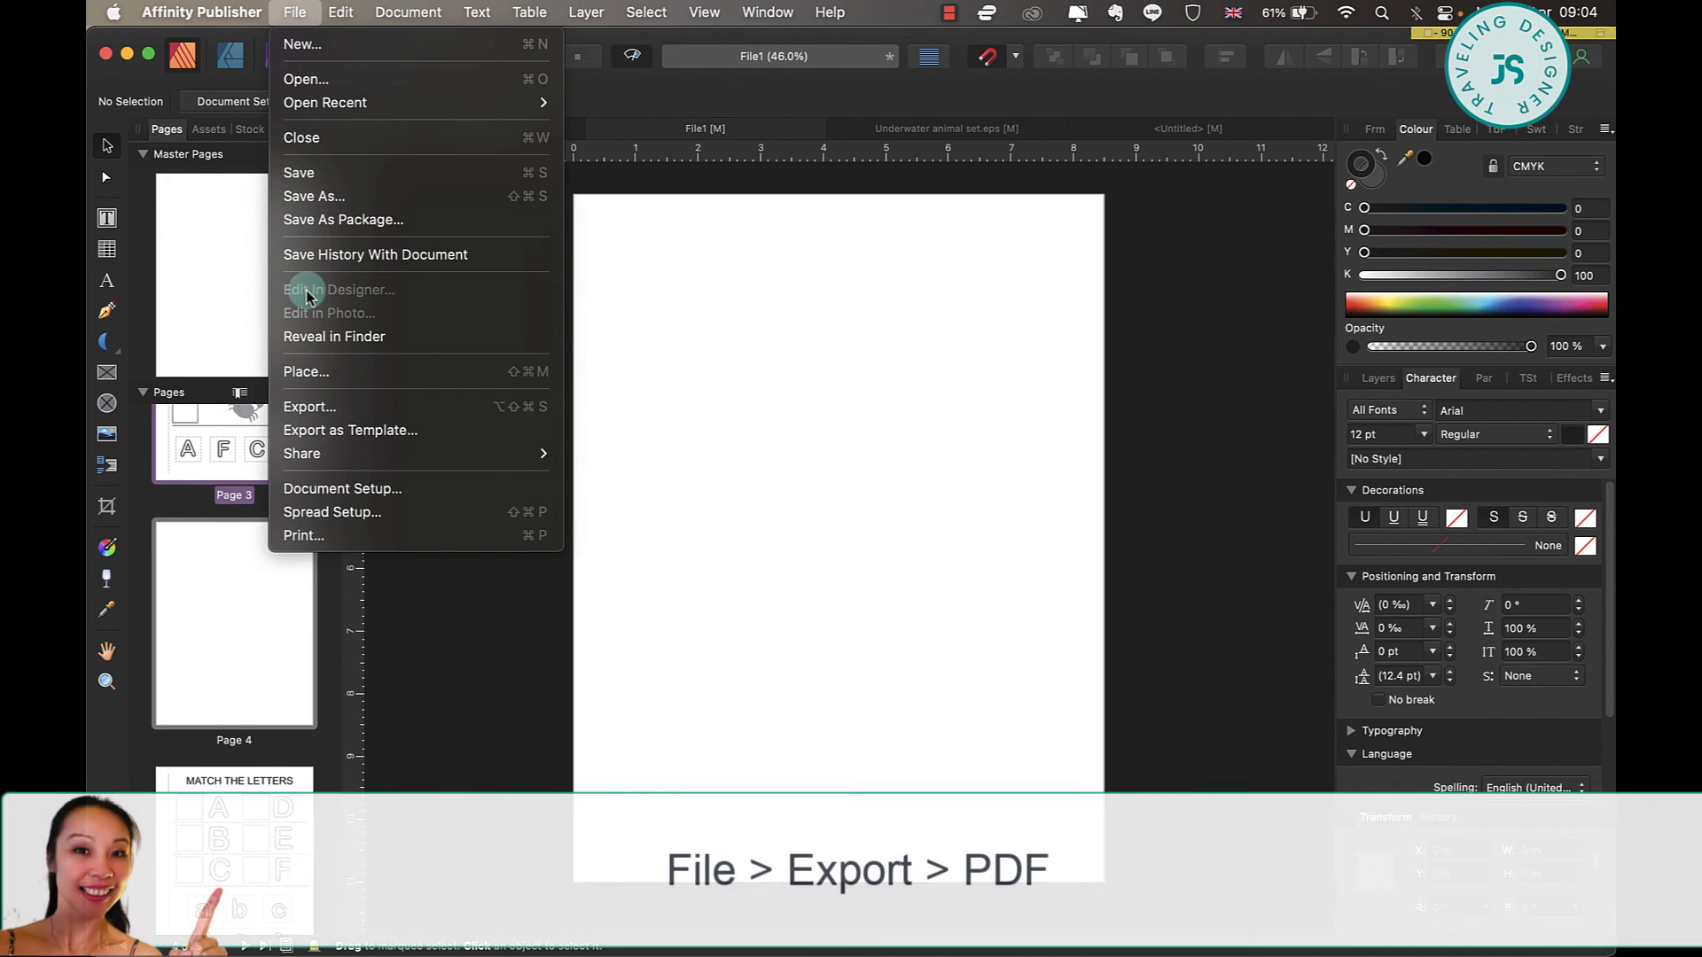
{"action": "left_click", "coordinate": [332, 406]}
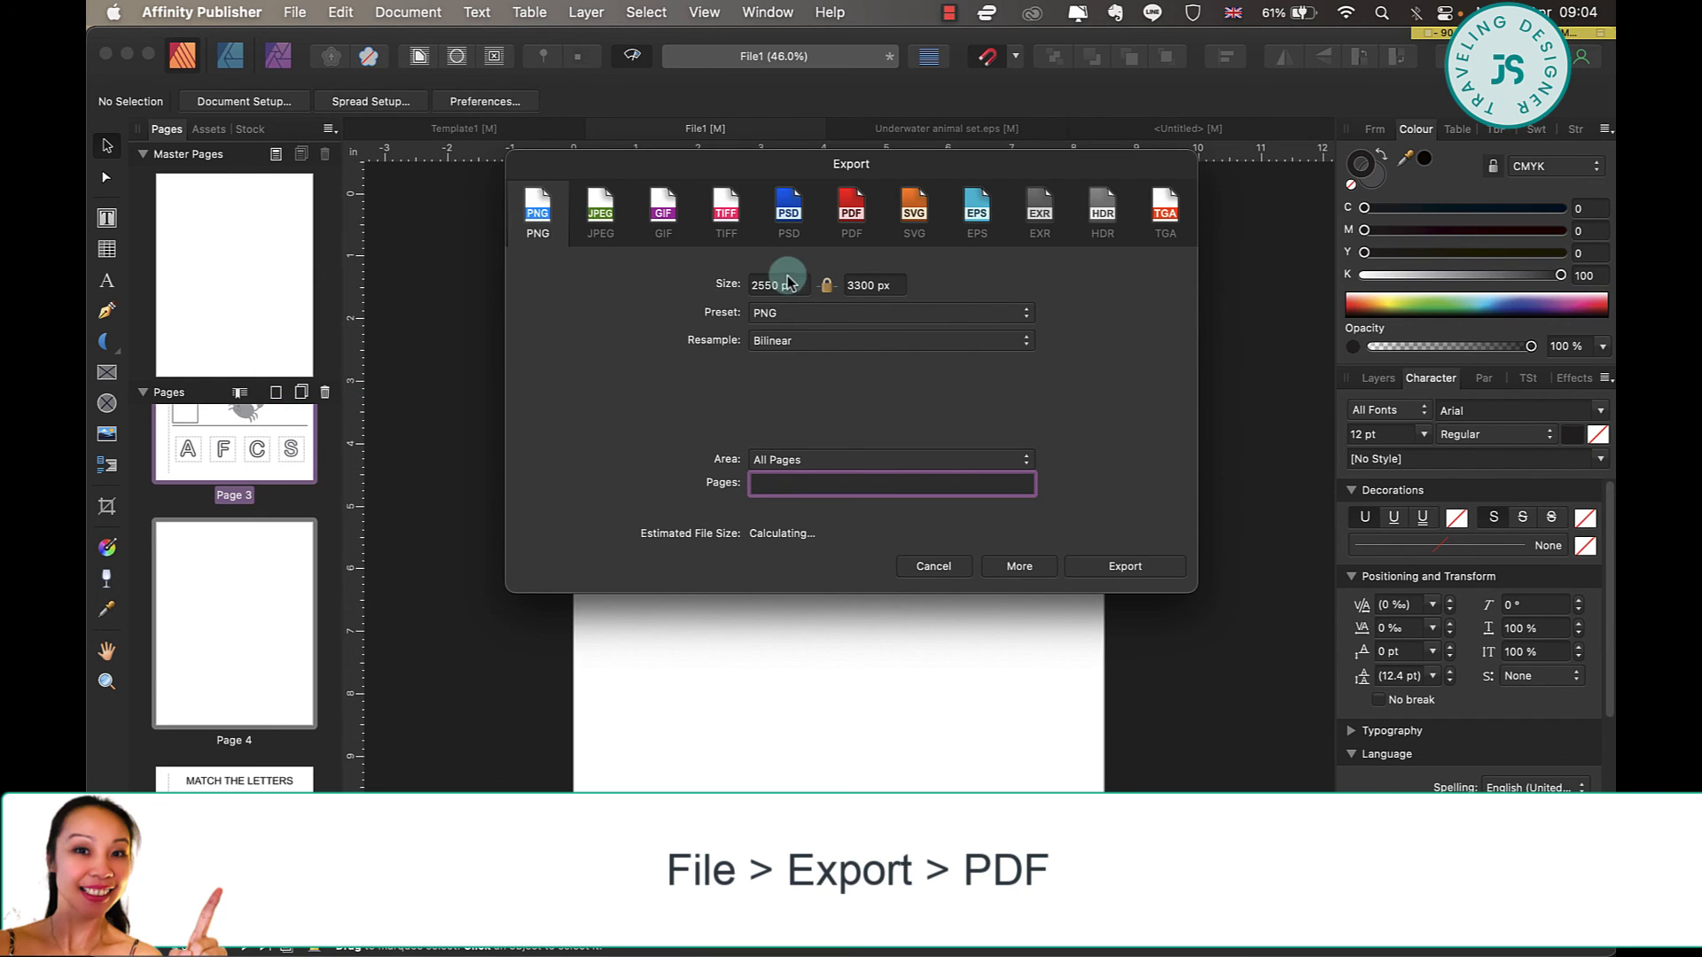
{"action": "left_click", "coordinate": [851, 215]}
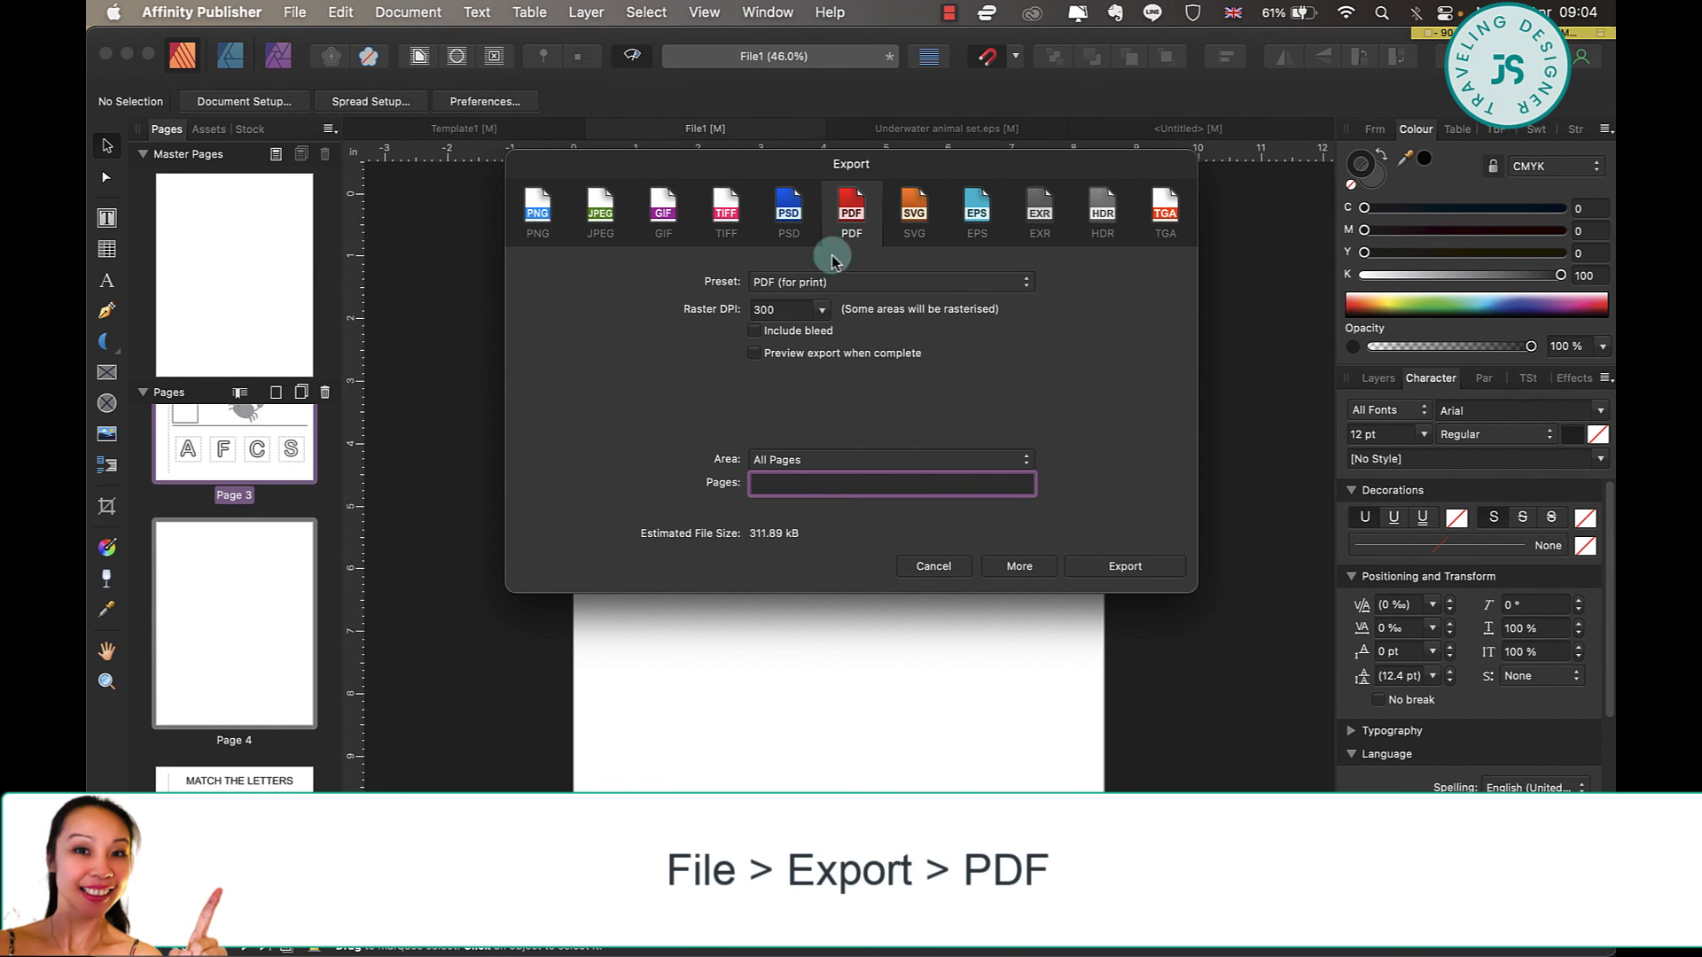